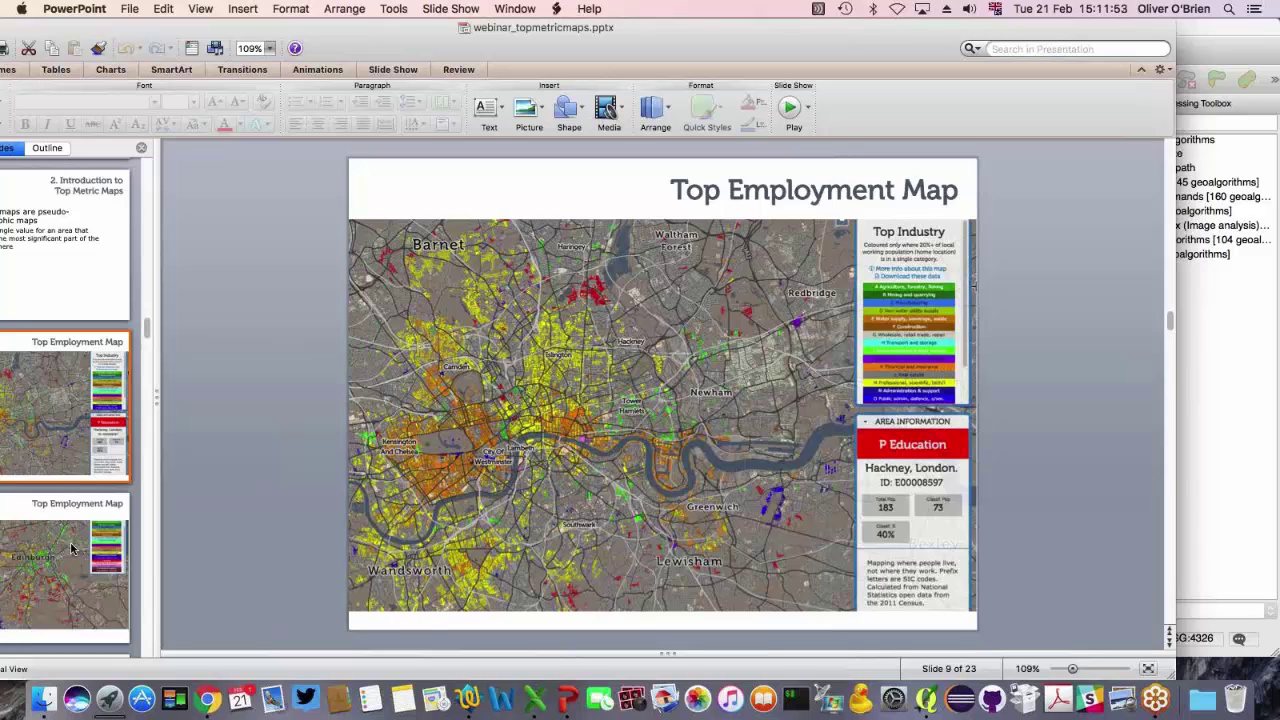
- Advance through the Edinburgh employment and "Top Ex-Home" Country of Birth slides to "3. Obtaining the Data & Geodata"
{"action": "left_click", "coordinate": [72, 545]}
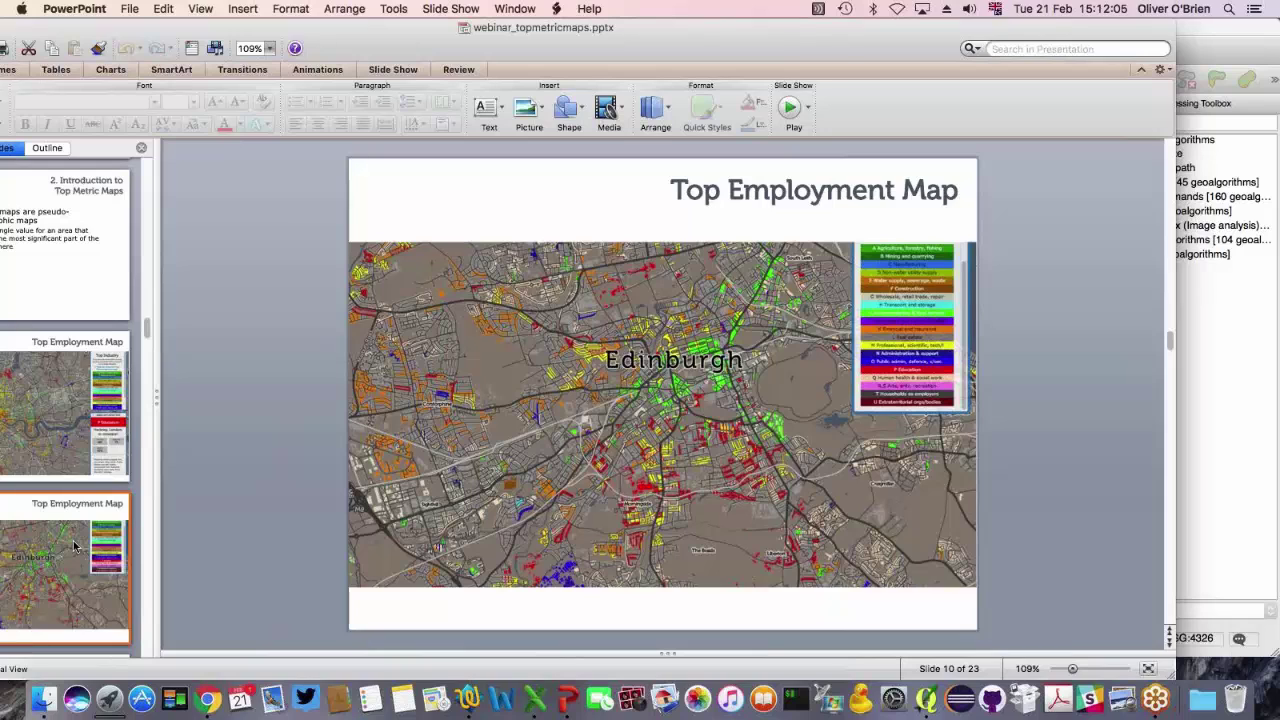
{"action": "scroll", "coordinate": [73, 543], "scroll_direction": "down", "scroll_amount": 3}
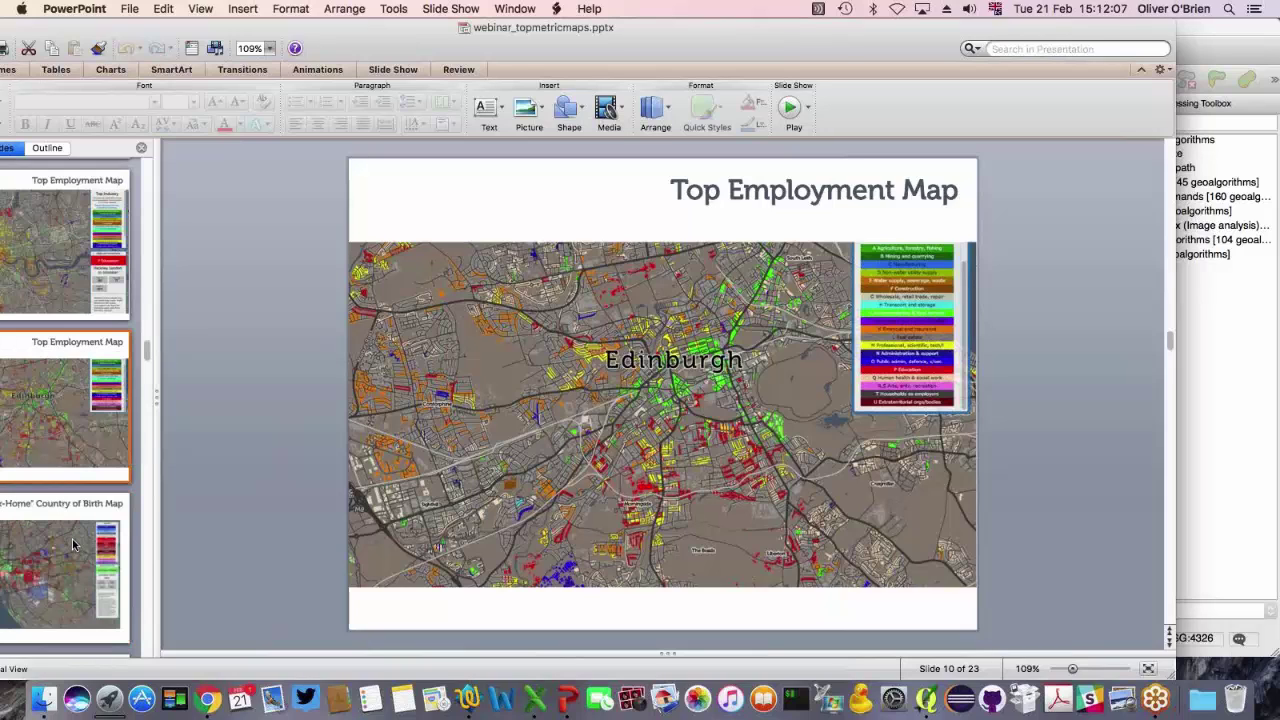
{"action": "left_click", "coordinate": [72, 539]}
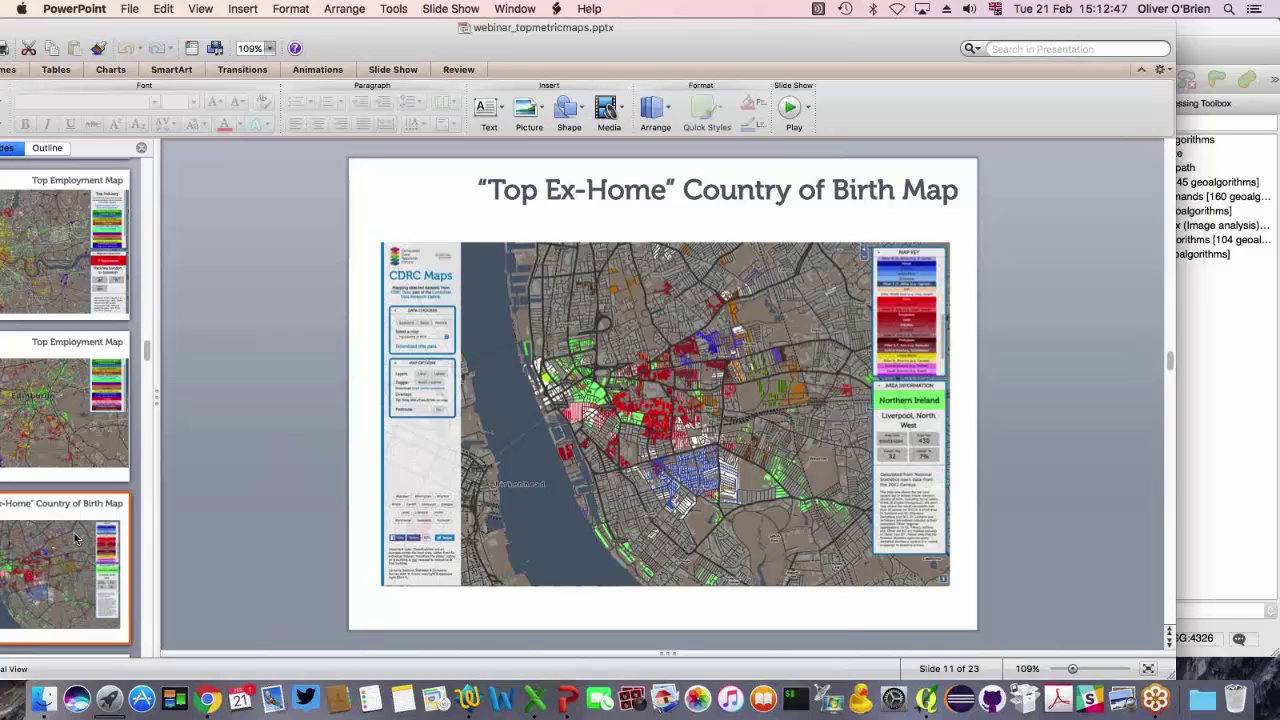
{"action": "scroll", "coordinate": [74, 538], "scroll_direction": "down", "scroll_amount": 3}
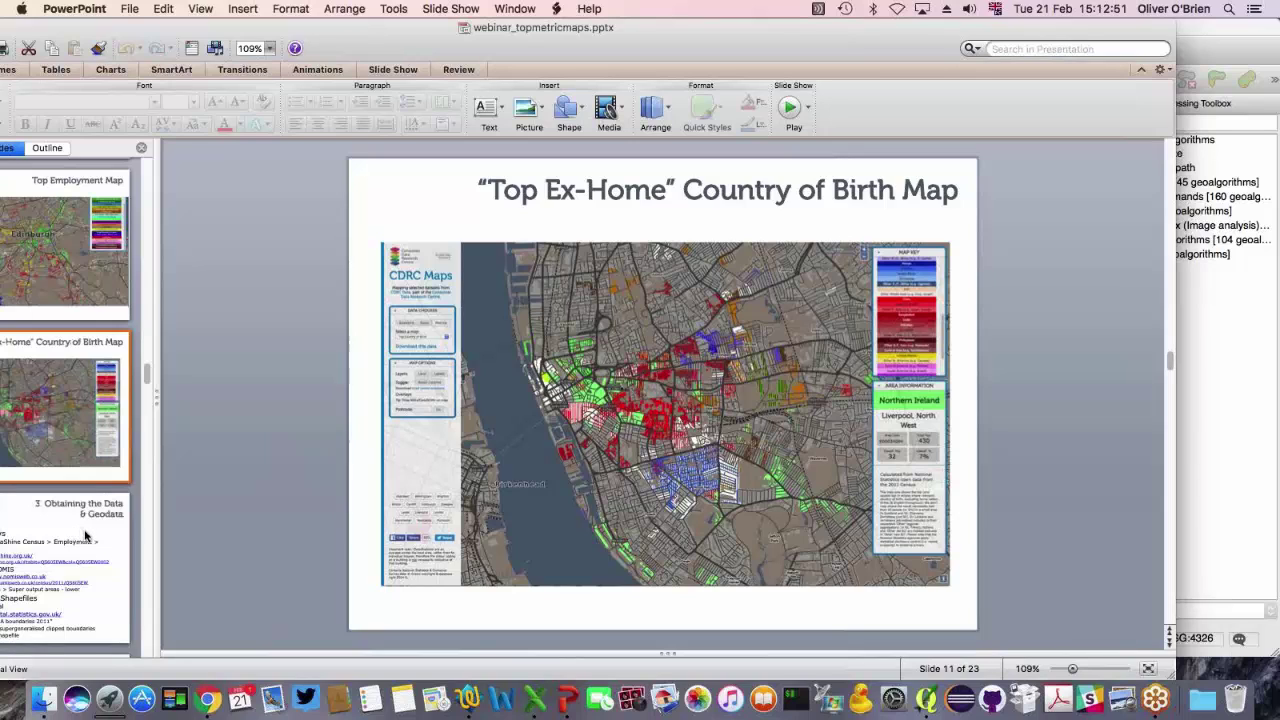
{"action": "left_click", "coordinate": [85, 537]}
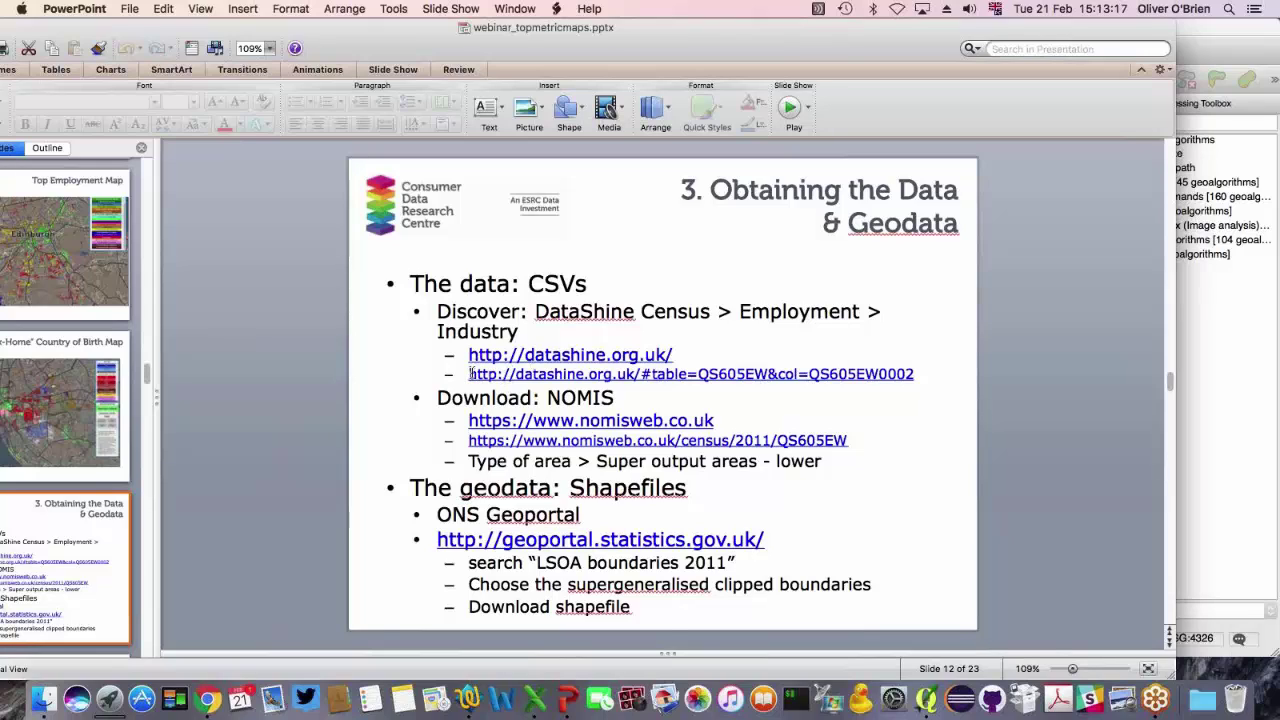
{"action": "left_click_drag", "start_coordinate": [470, 373], "coordinate": [678, 356]}
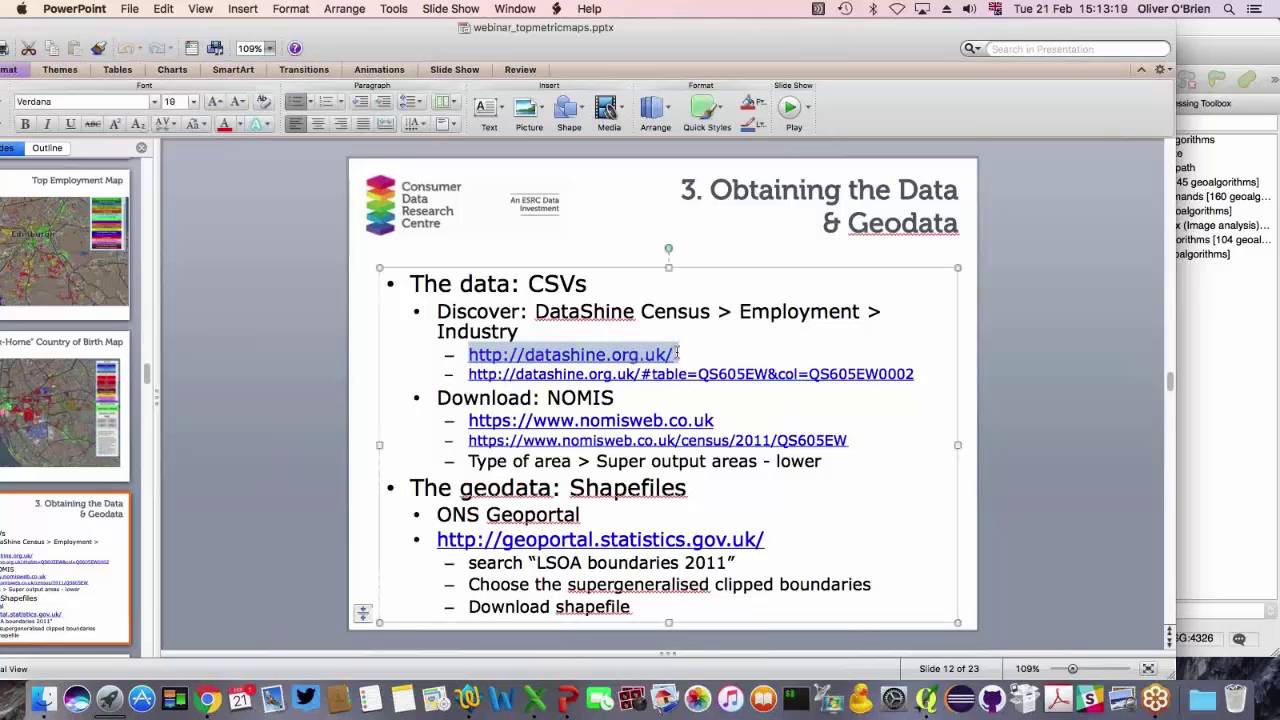
{"action": "key", "text": "super+c"}
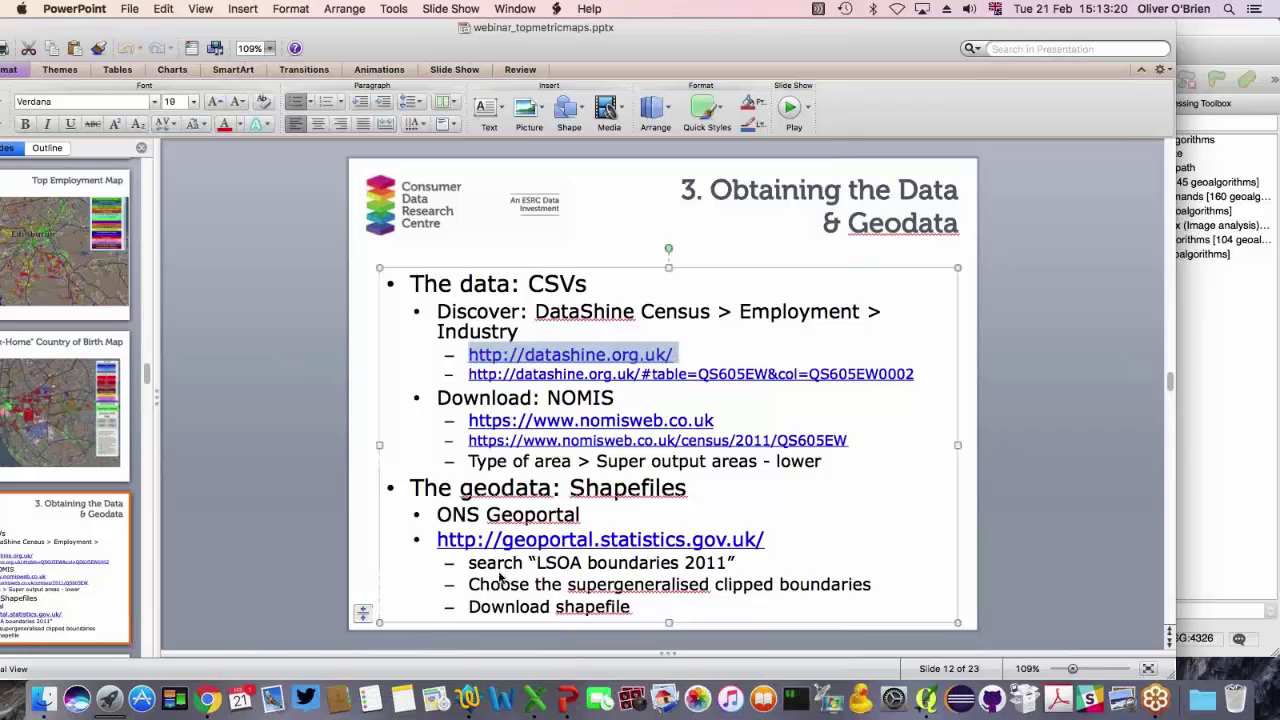
{"action": "left_click", "coordinate": [207, 704]}
{"action": "left_click", "coordinate": [329, 61]}
{"action": "key", "text": "super+v"}
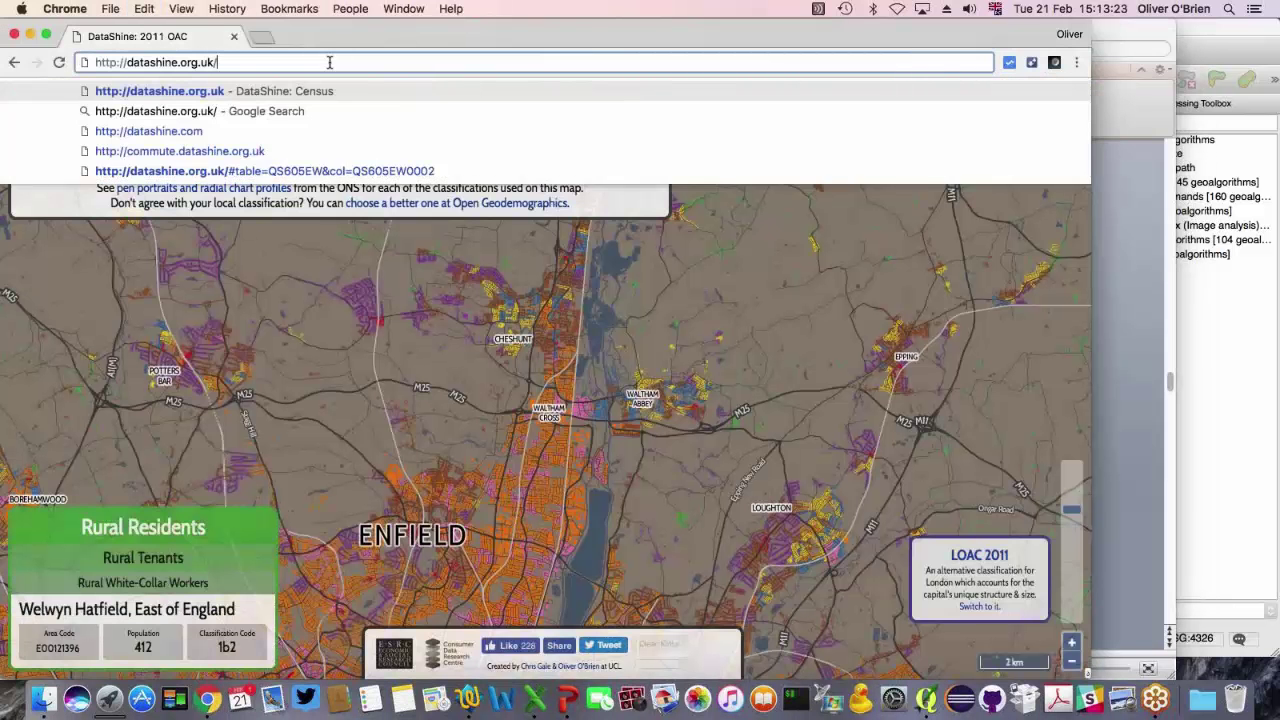
{"action": "key", "text": "Return"}
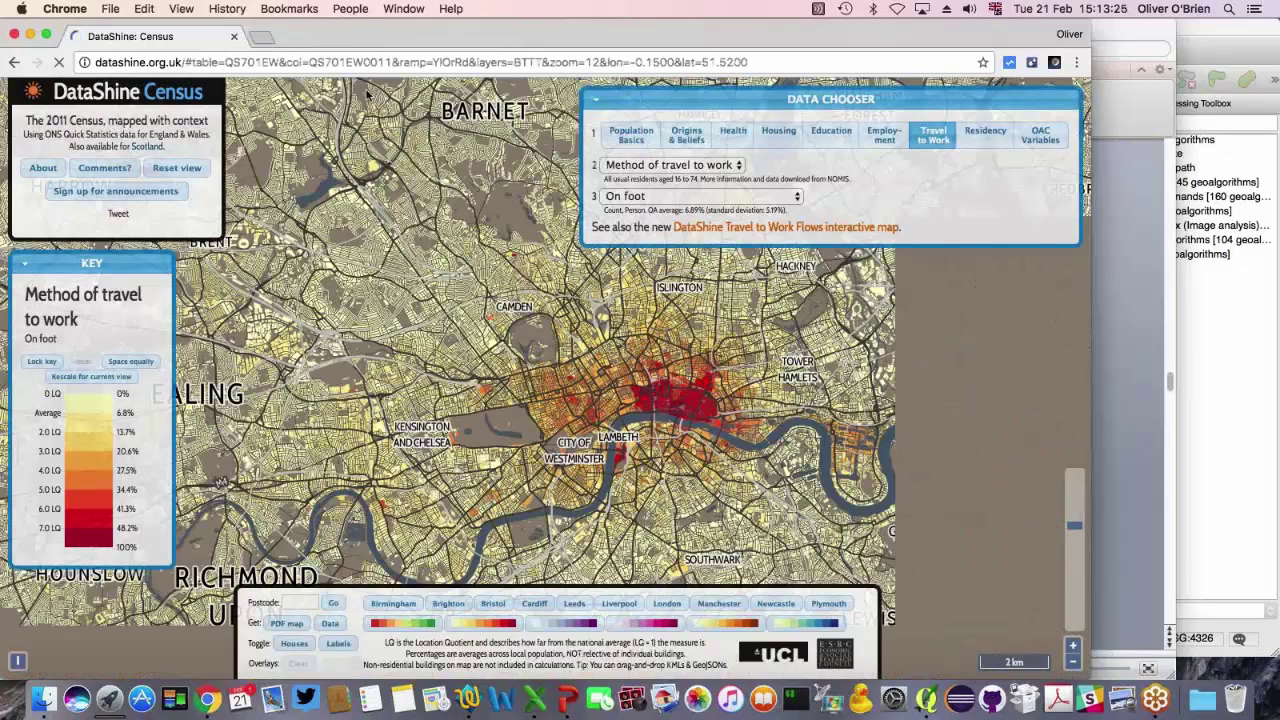
- Examine the London map of travel to work on foot and the other travel methods available
{"action": "left_click", "coordinate": [760, 196]}
{"action": "left_click", "coordinate": [873, 209]}
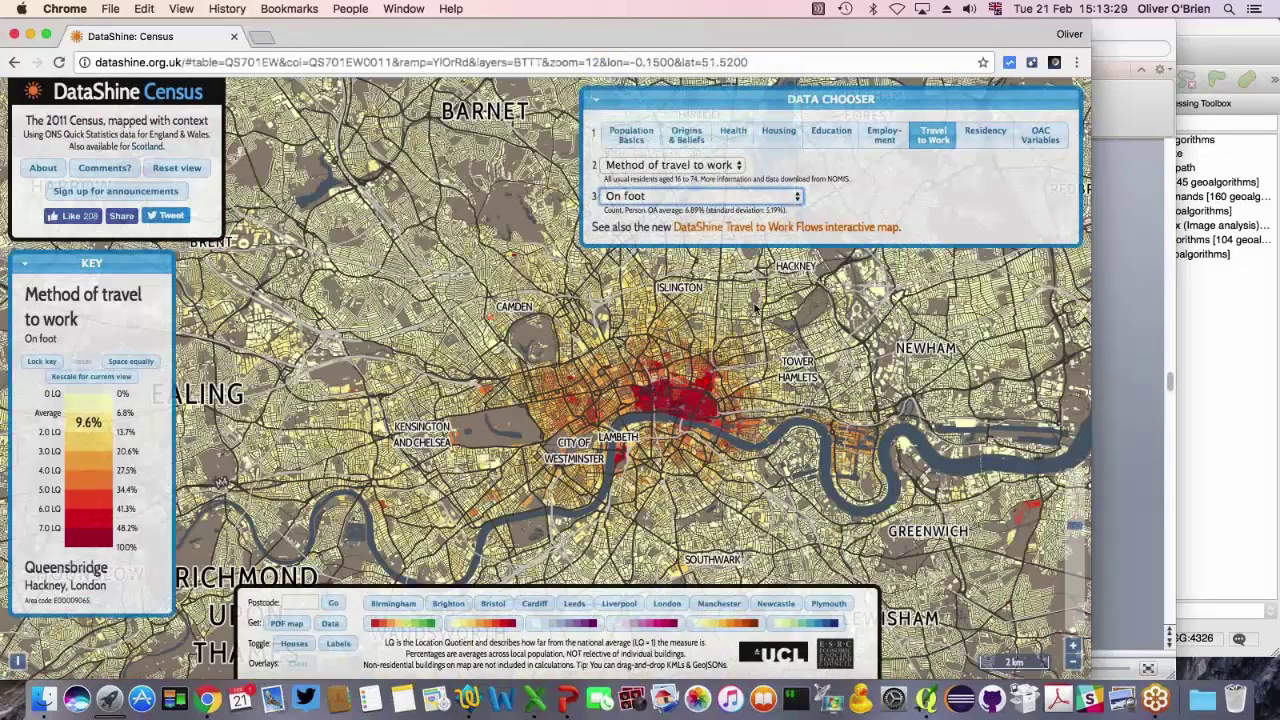
{"action": "left_click_drag", "start_coordinate": [755, 308], "coordinate": [715, 344]}
{"action": "left_click", "coordinate": [700, 196]}
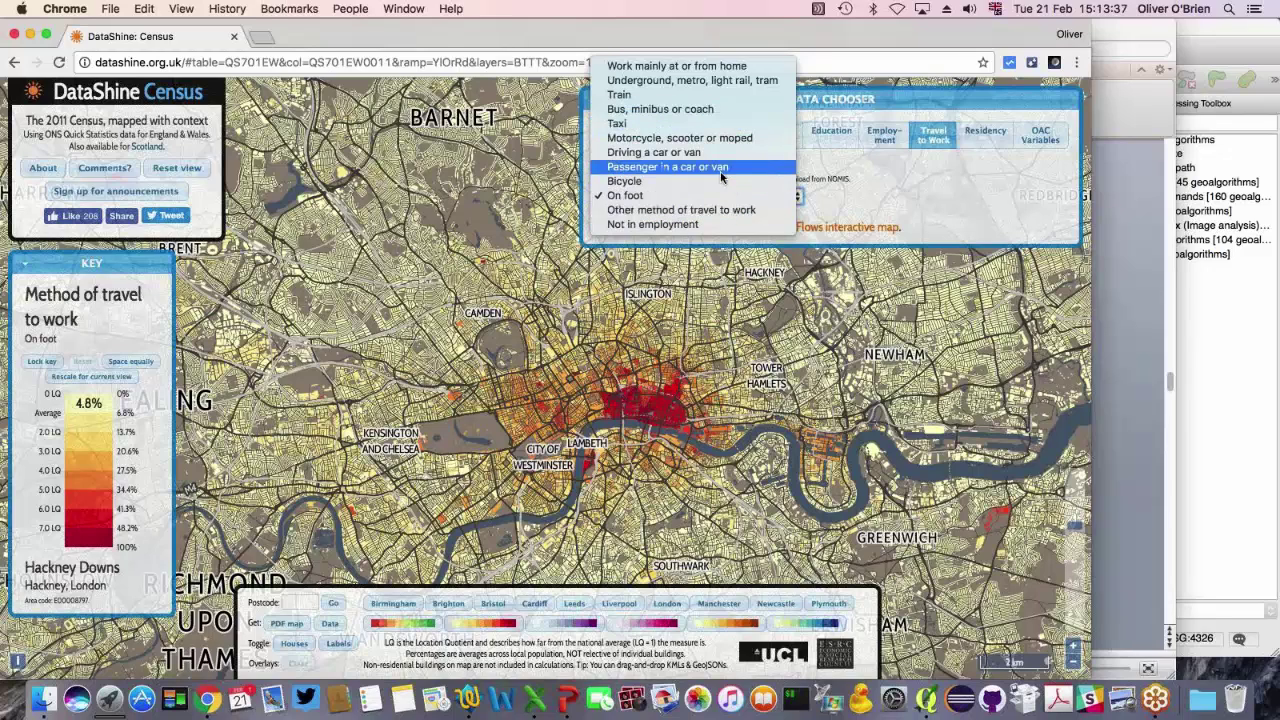
{"action": "left_click", "coordinate": [847, 199]}
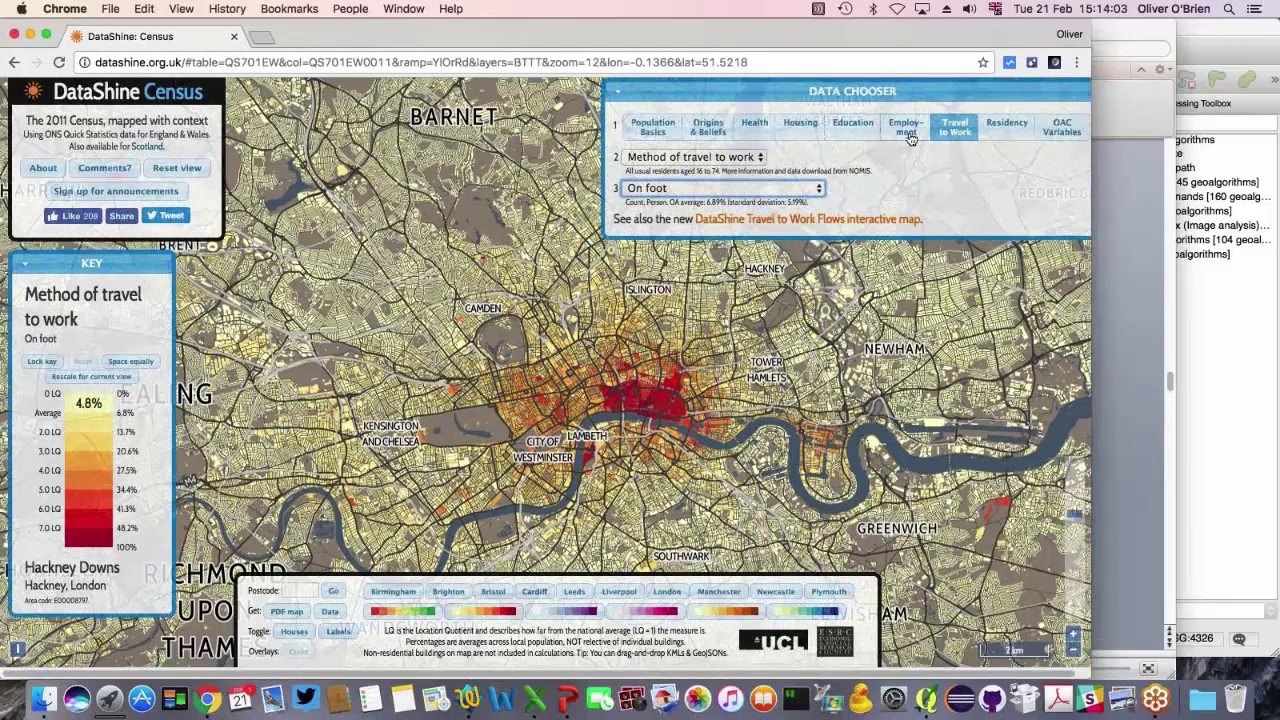
- Switch the map to the Employment topic's Industry table and show K Financial and insurance activities
{"action": "left_click", "coordinate": [909, 133]}
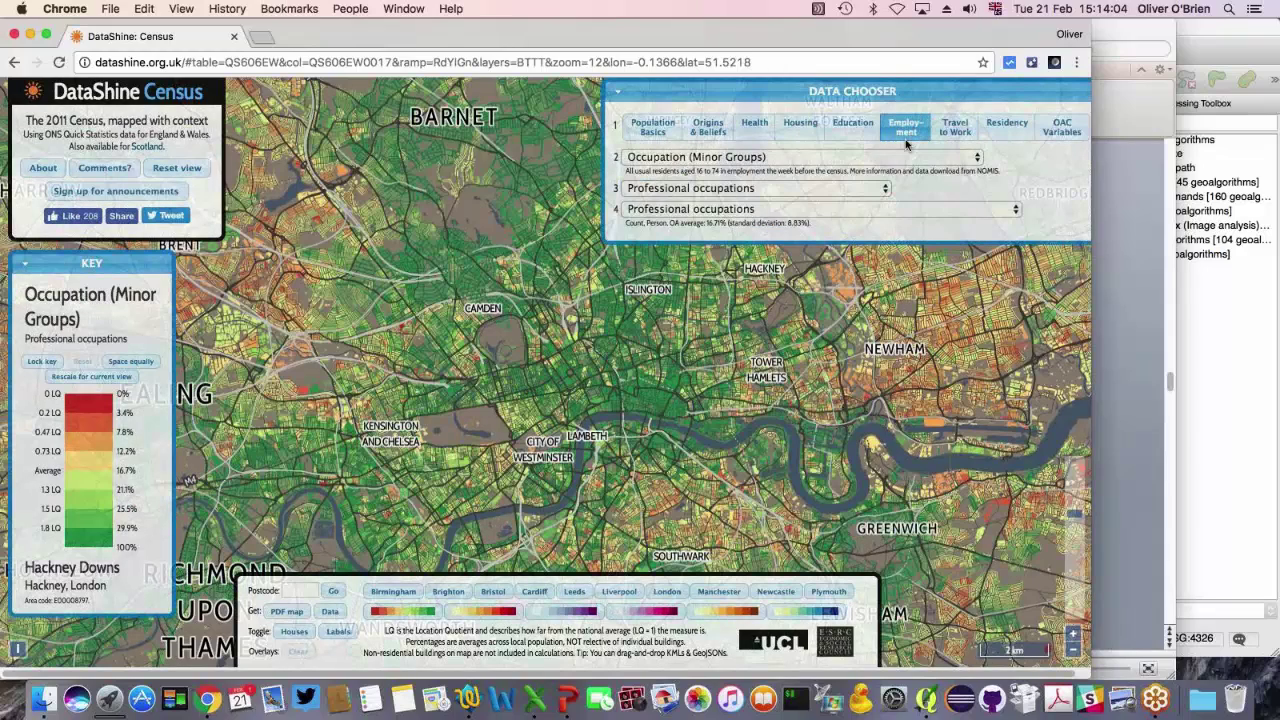
{"action": "left_click", "coordinate": [767, 152]}
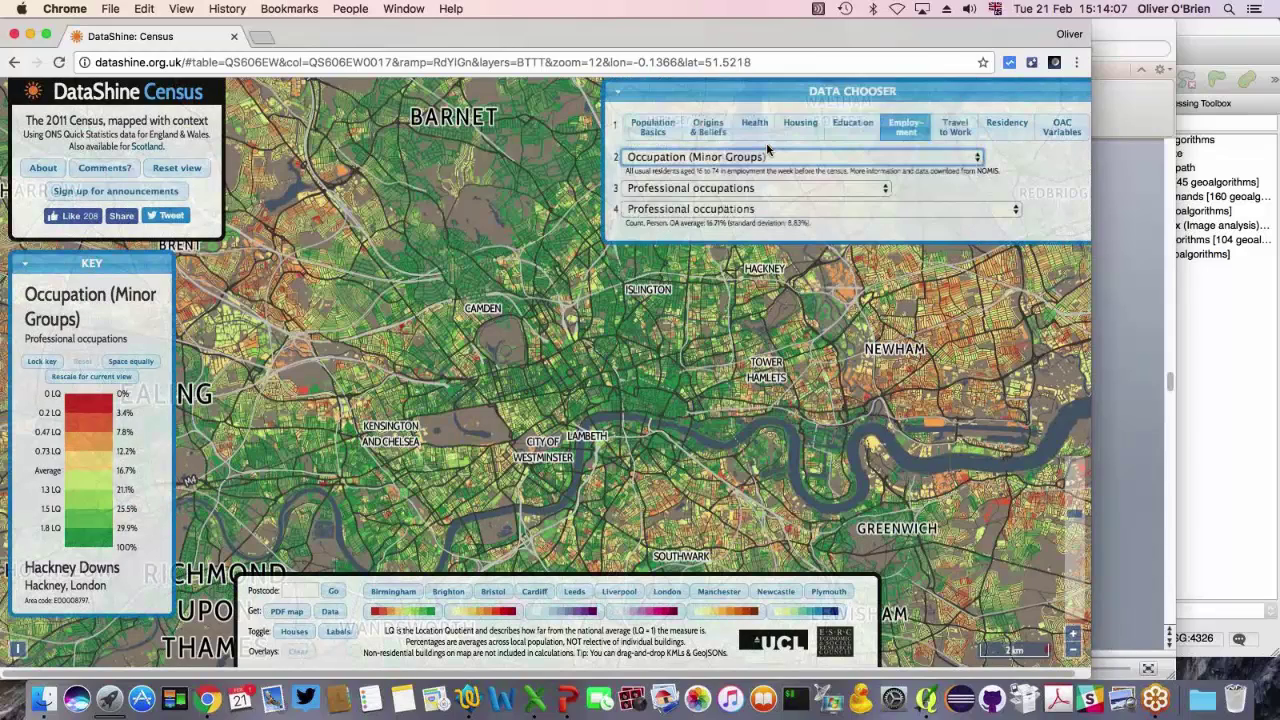
{"action": "key", "text": "Up"}
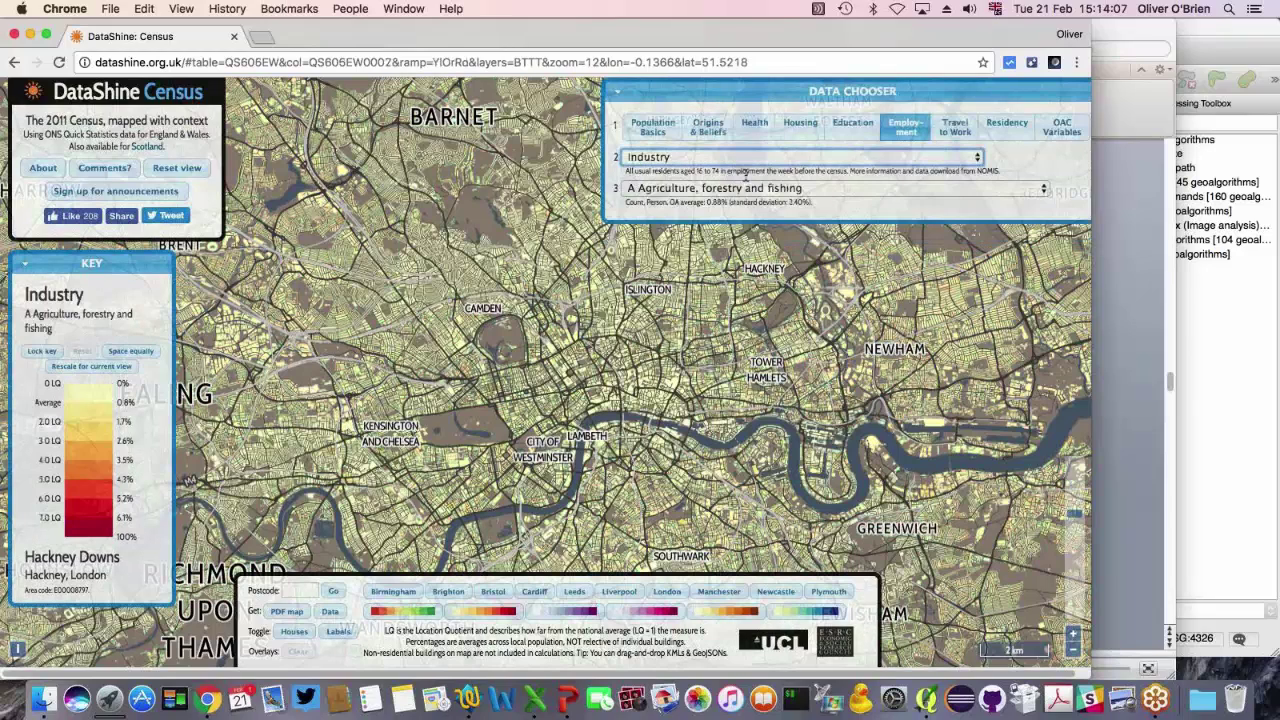
{"action": "left_click", "coordinate": [745, 188]}
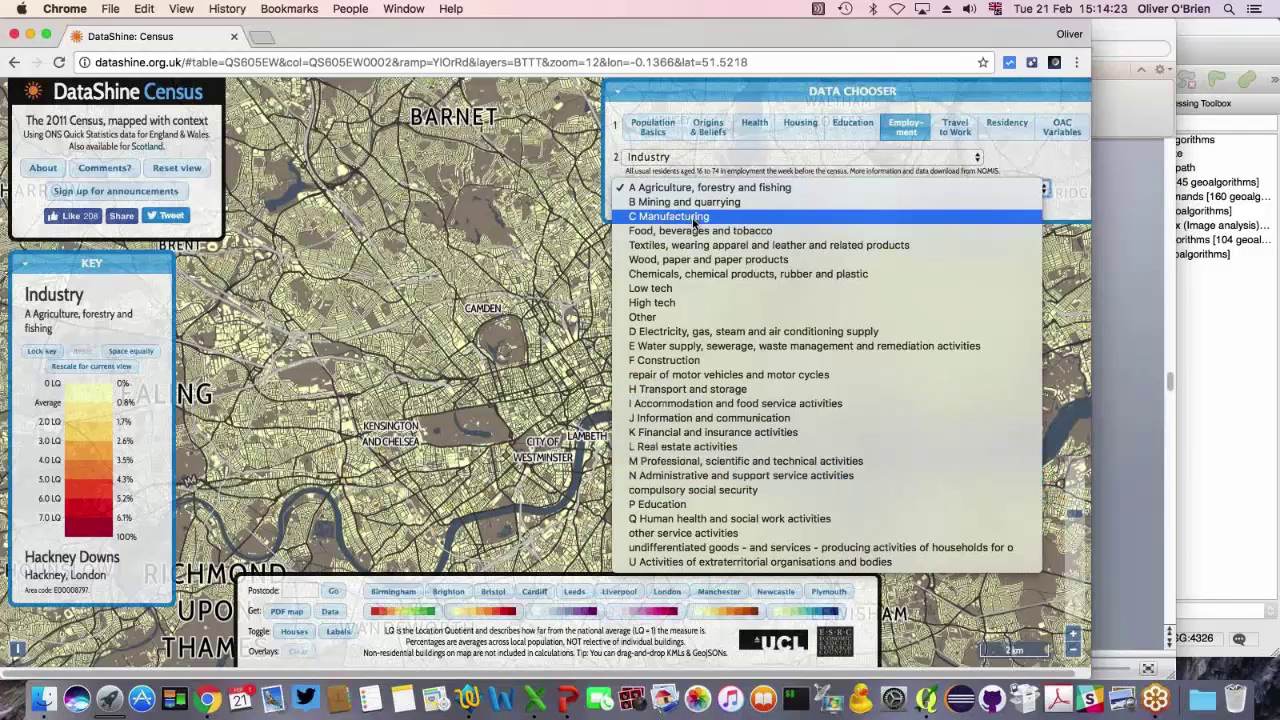
{"action": "left_click", "coordinate": [715, 432]}
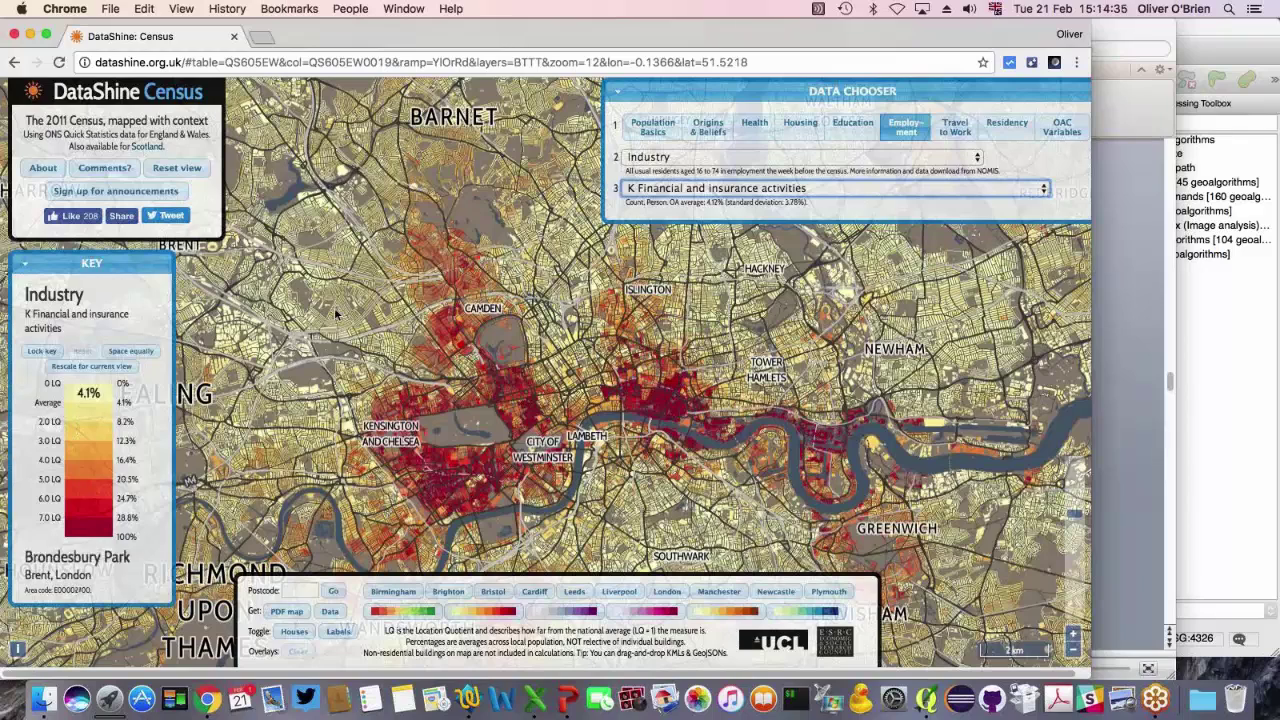
- Show I Accommodation and food service activities on the Industry map
{"action": "left_click", "coordinate": [726, 190]}
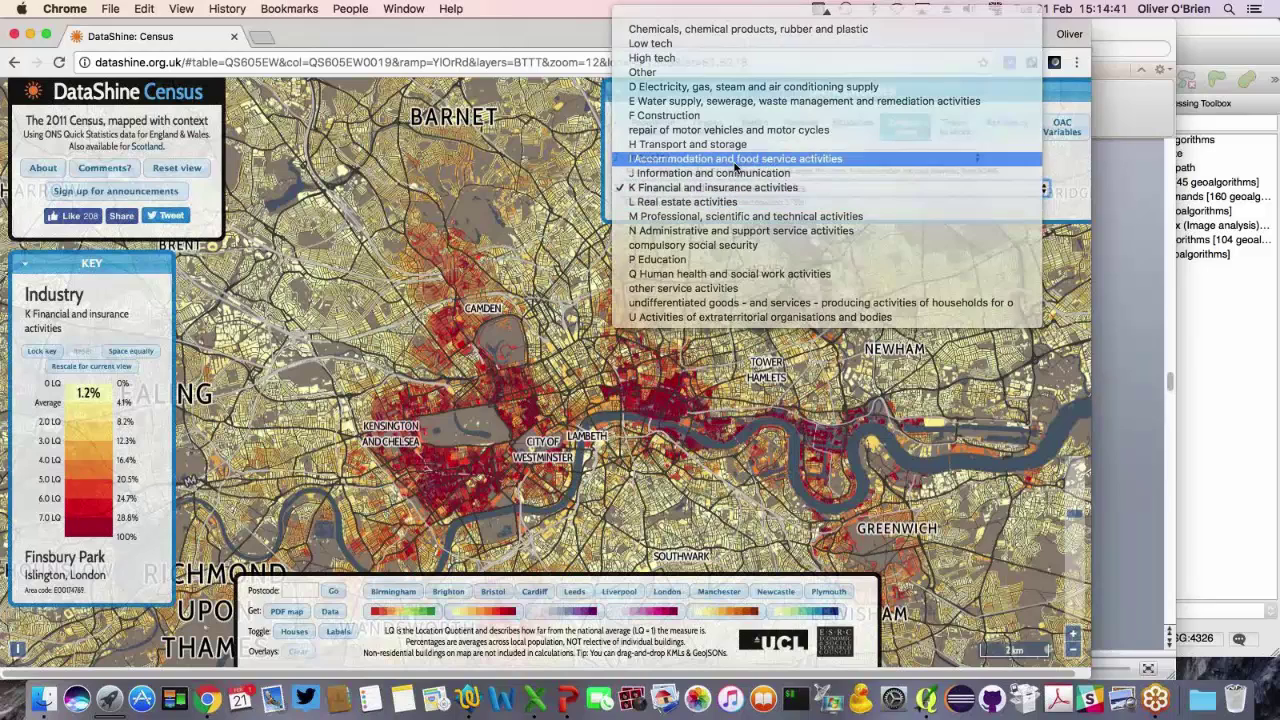
{"action": "left_click", "coordinate": [727, 188]}
{"action": "key", "text": "Up"}
{"action": "key", "text": "Up"}
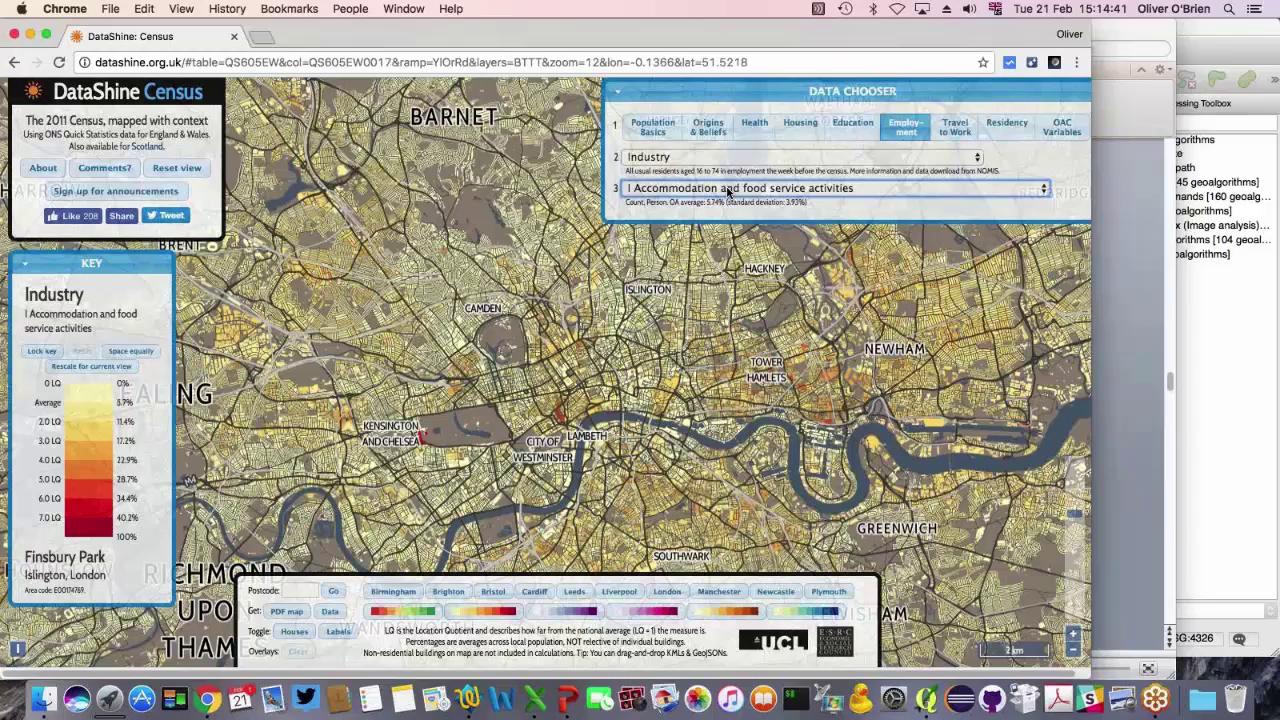
- View L Real estate activities on the Industry map, followed by M Professional, scientific and technical activities
{"action": "key", "text": "Down"}
{"action": "key", "text": "Down"}
{"action": "key", "text": "Down"}
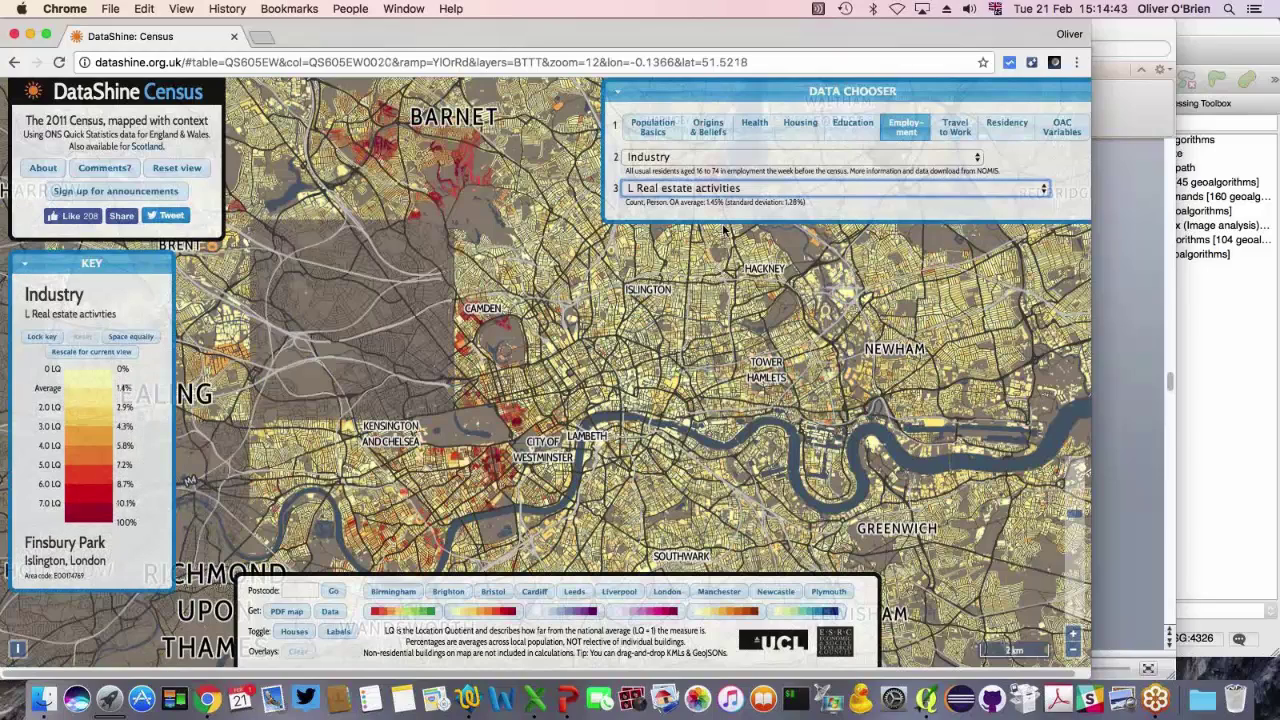
{"action": "key", "text": "space"}
{"action": "left_click", "coordinate": [728, 201]}
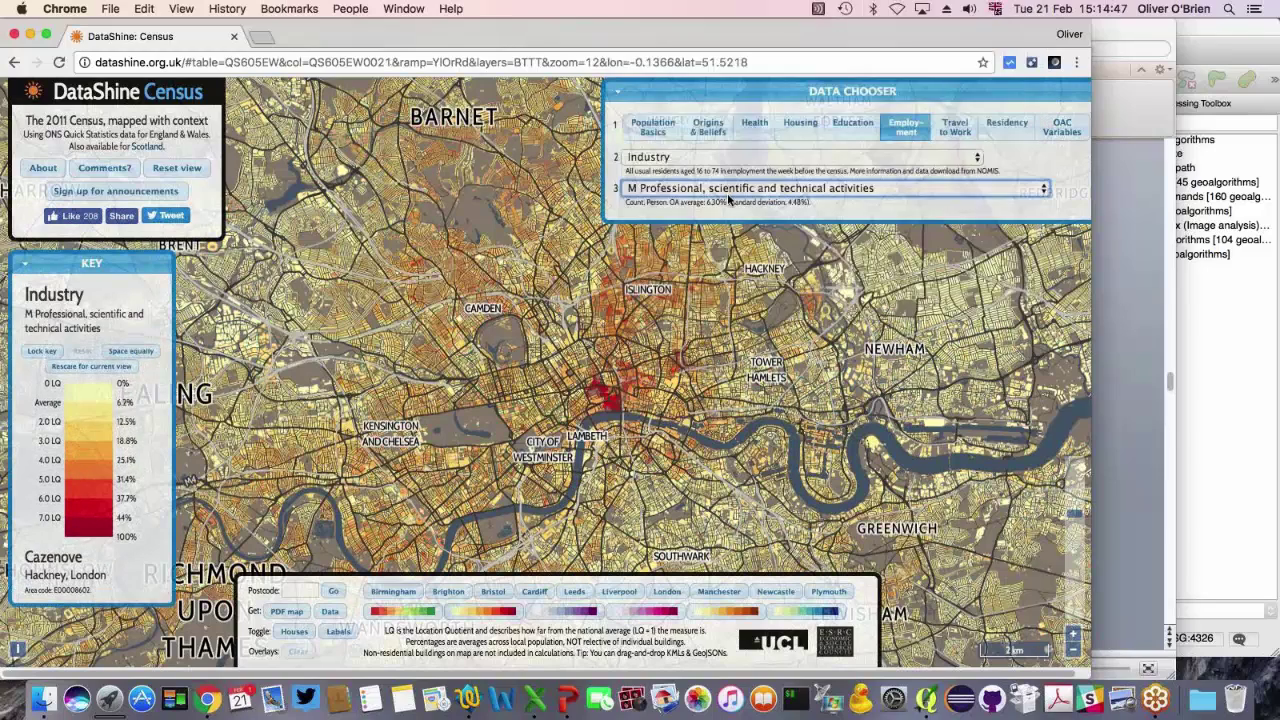
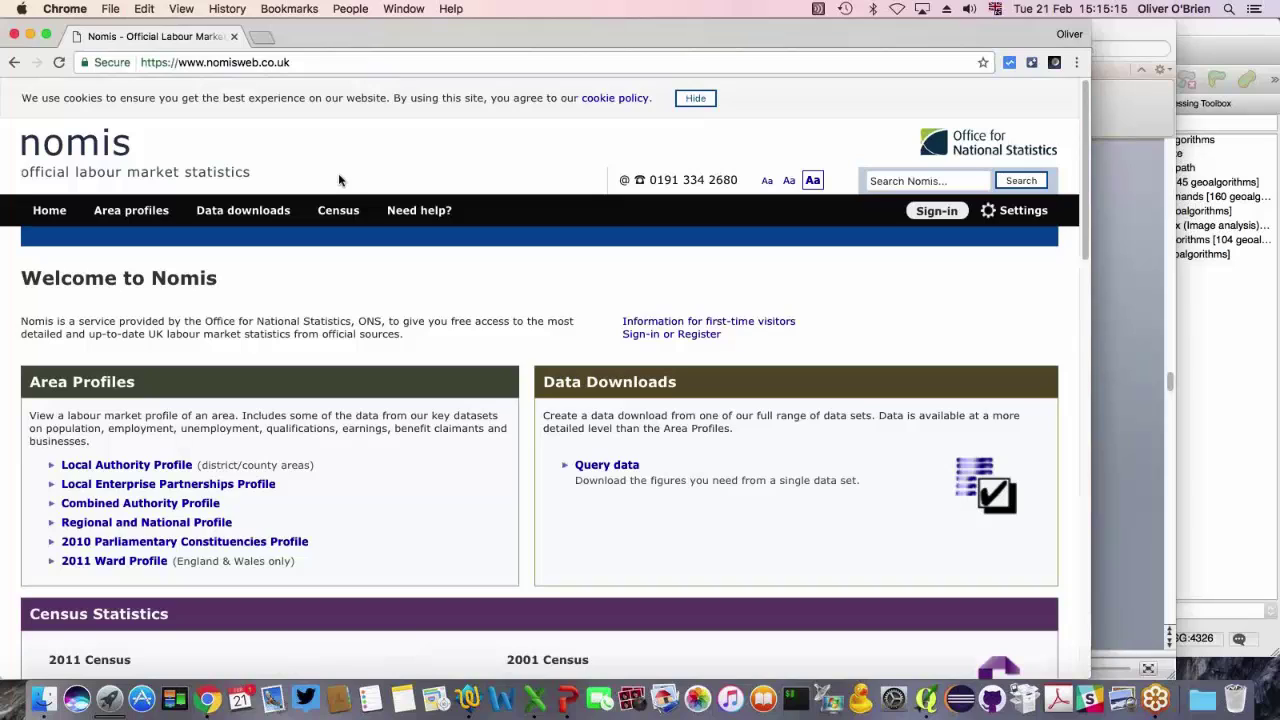
- List the Nomis 2011 Census tables by series or release and narrow them to Quick Statistics
{"action": "mouse_move", "coordinate": [335, 218]}
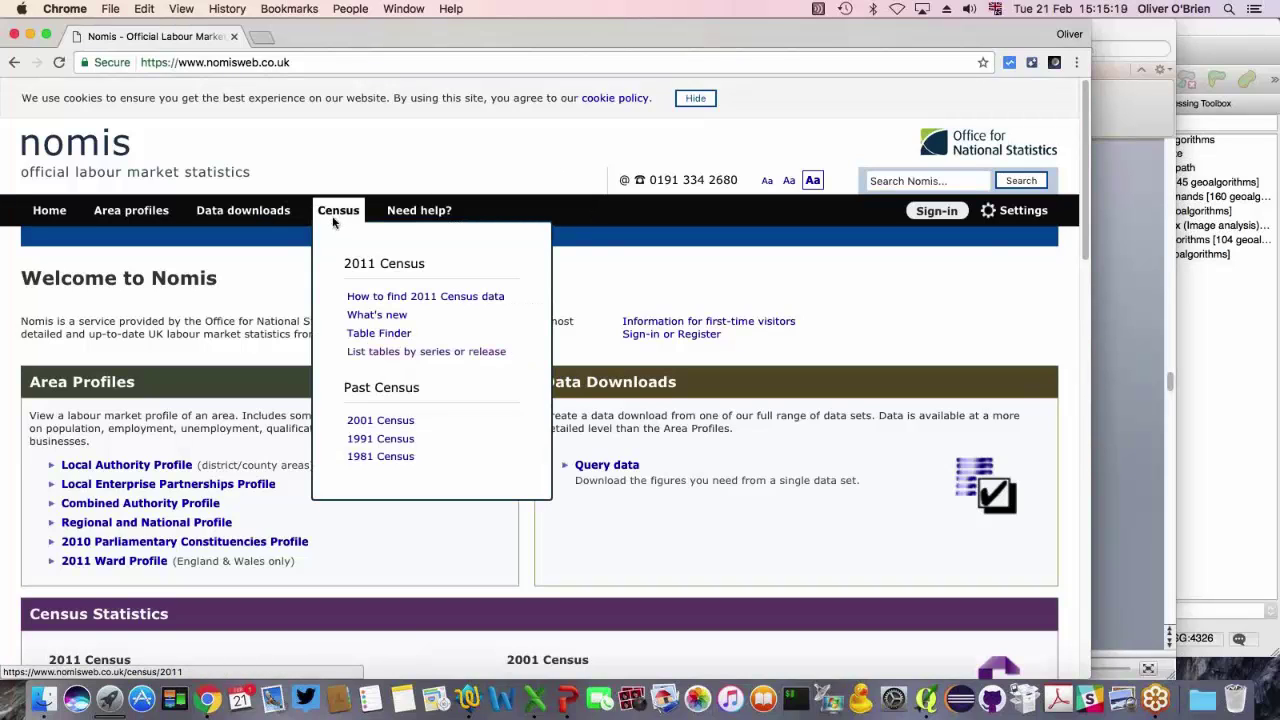
{"action": "left_click", "coordinate": [386, 355]}
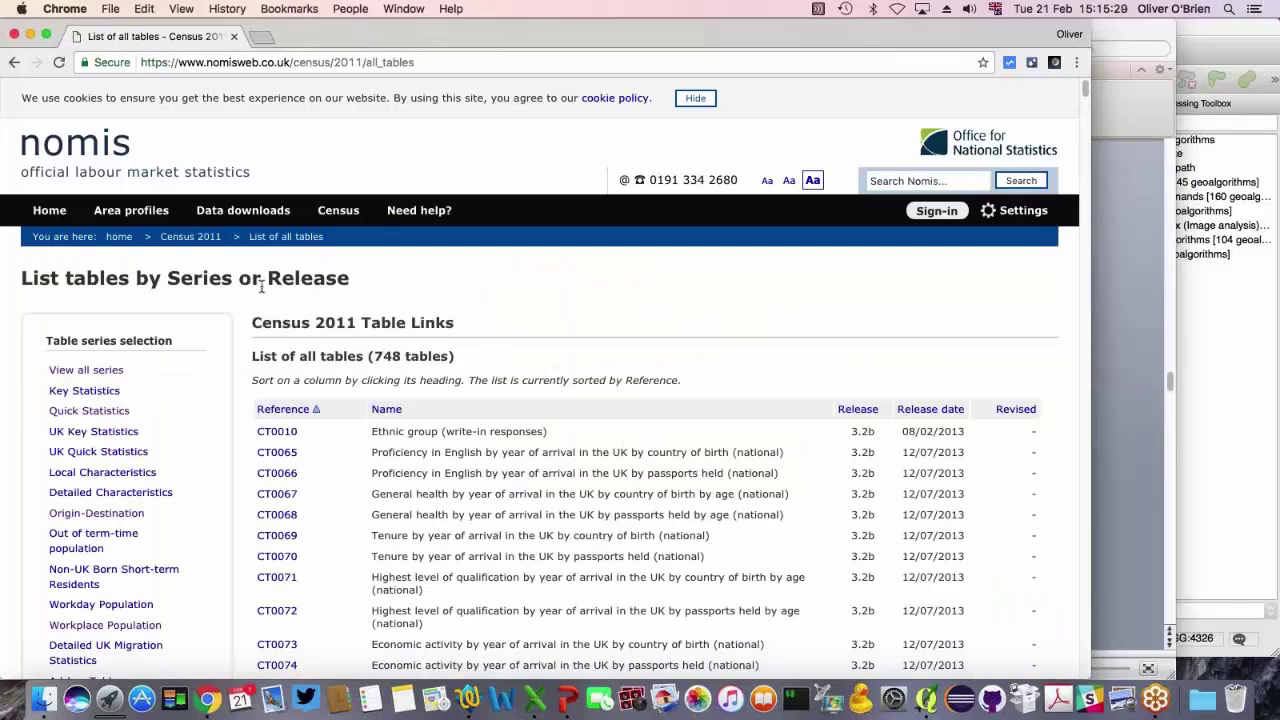
{"action": "scroll", "coordinate": [262, 290], "scroll_direction": "down", "scroll_amount": 1}
{"action": "scroll", "coordinate": [262, 290], "scroll_direction": "down", "scroll_amount": 3}
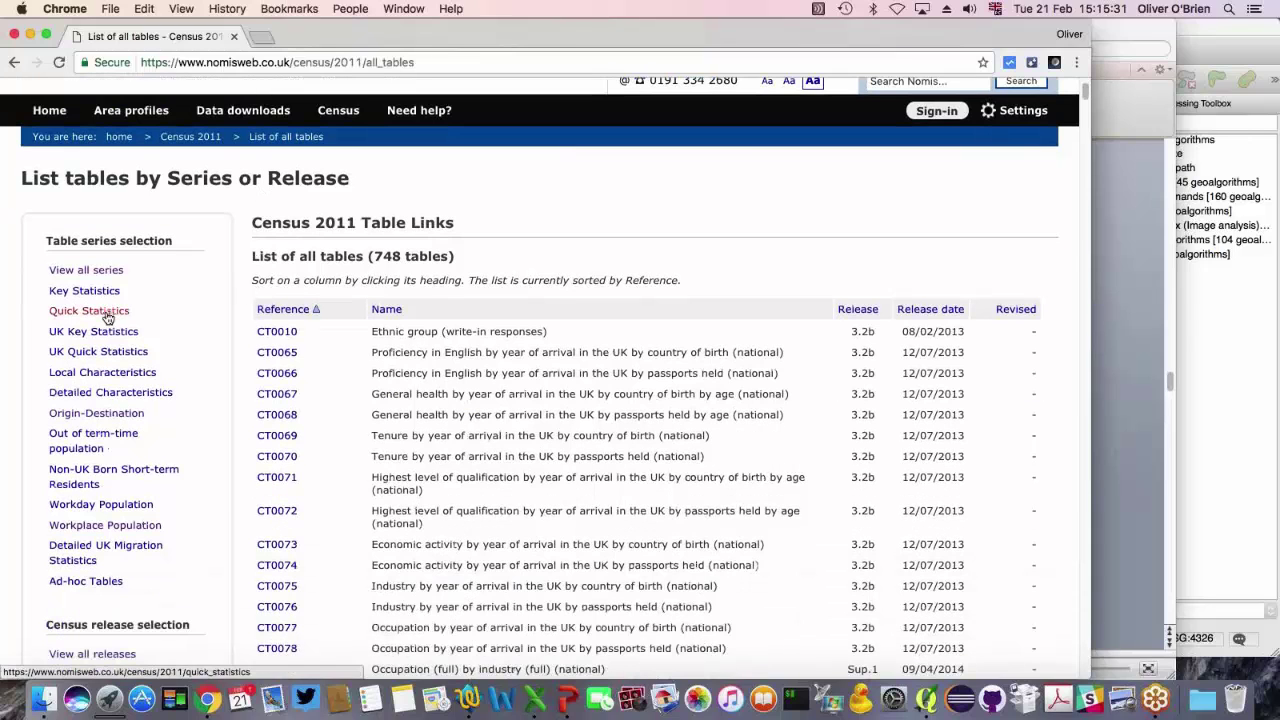
{"action": "left_click", "coordinate": [107, 314]}
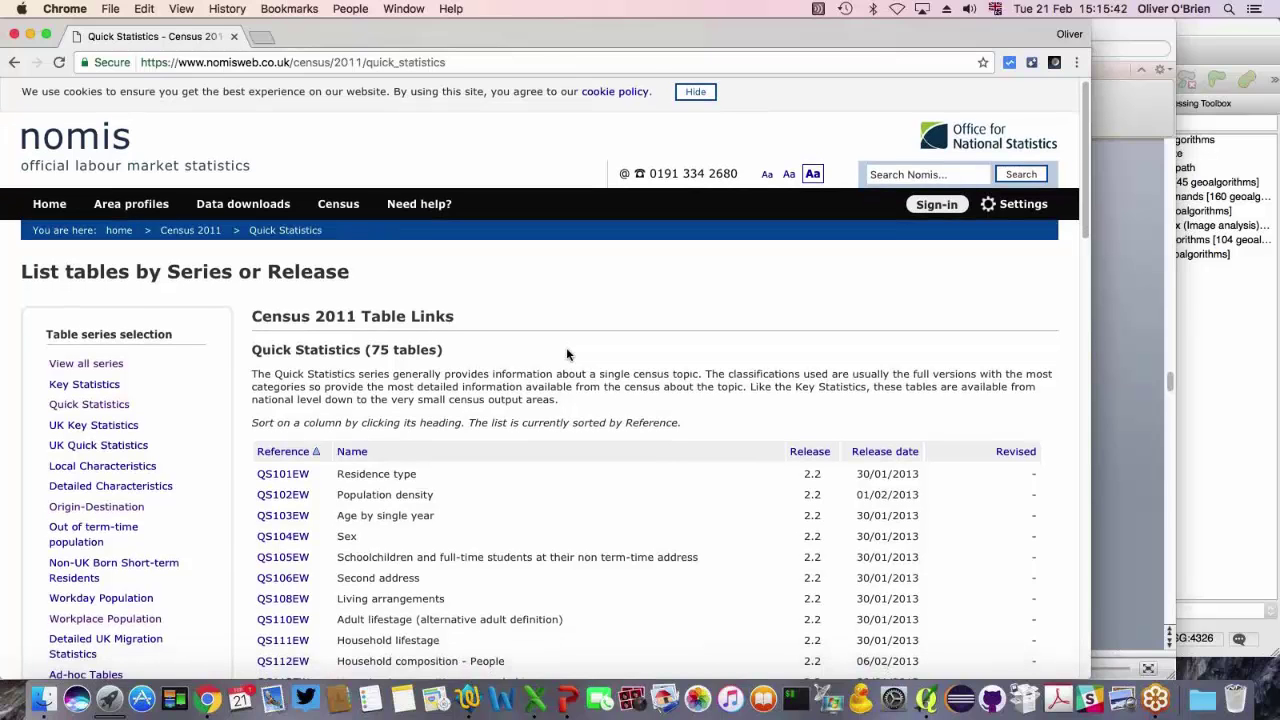
- Open the QS605EW Industry table from the Quick Statistics list
{"action": "scroll", "coordinate": [566, 350], "scroll_direction": "down", "scroll_amount": 5}
{"action": "scroll", "coordinate": [566, 342], "scroll_direction": "down", "scroll_amount": 15}
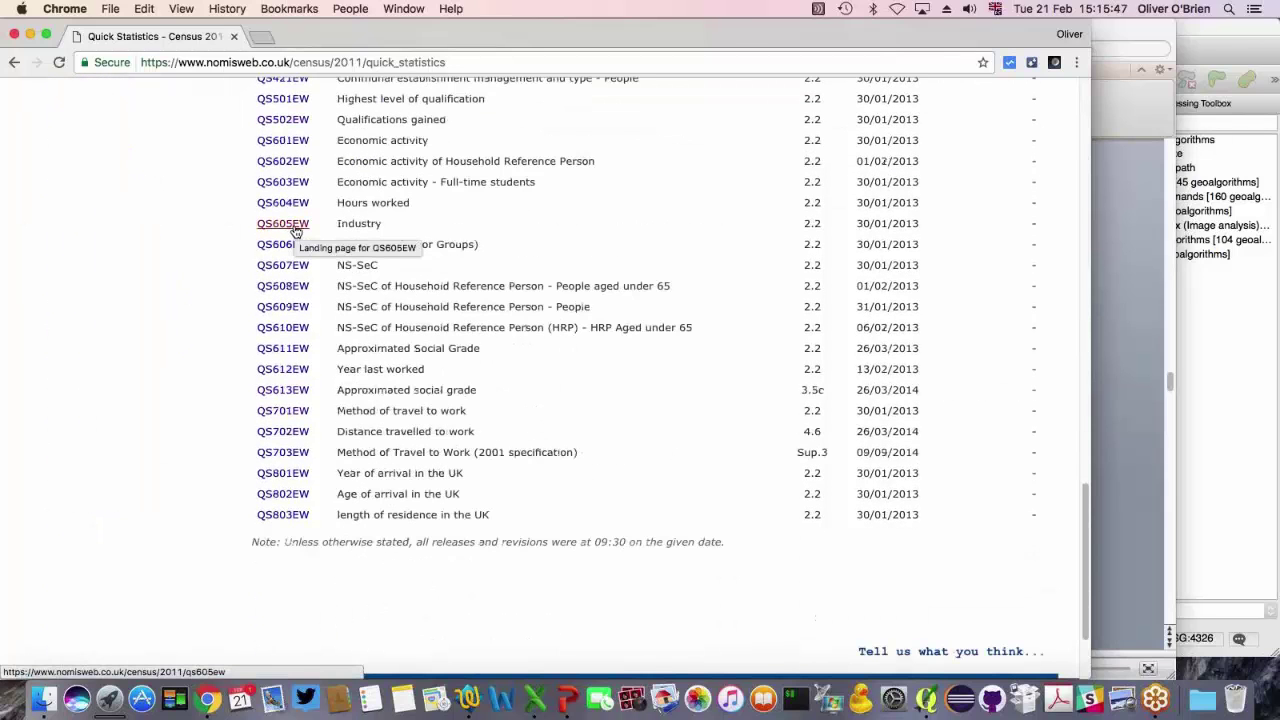
{"action": "left_click", "coordinate": [295, 230]}
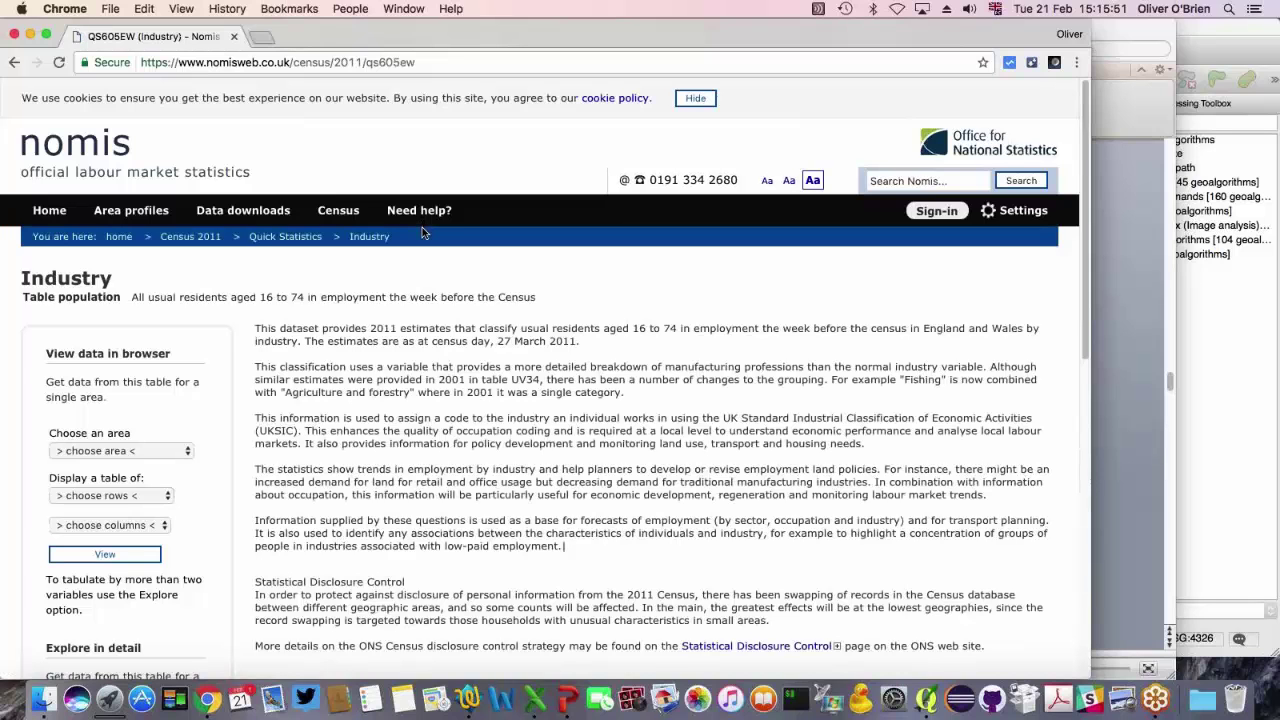
- Download the entire QS605EW table as CSV for the area type super output areas - lower layer 2011
{"action": "scroll", "coordinate": [422, 227], "scroll_direction": "down", "scroll_amount": 5}
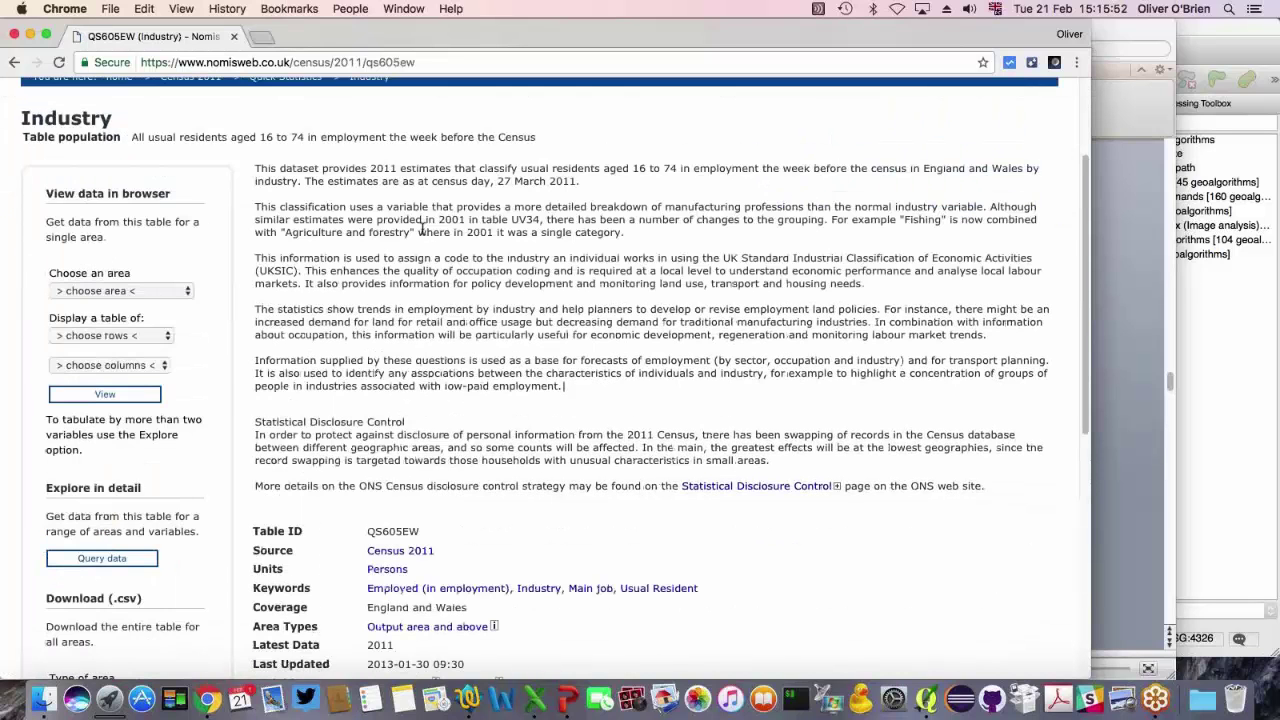
{"action": "scroll", "coordinate": [422, 229], "scroll_direction": "down", "scroll_amount": 4}
{"action": "scroll", "coordinate": [422, 227], "scroll_direction": "up", "scroll_amount": 2}
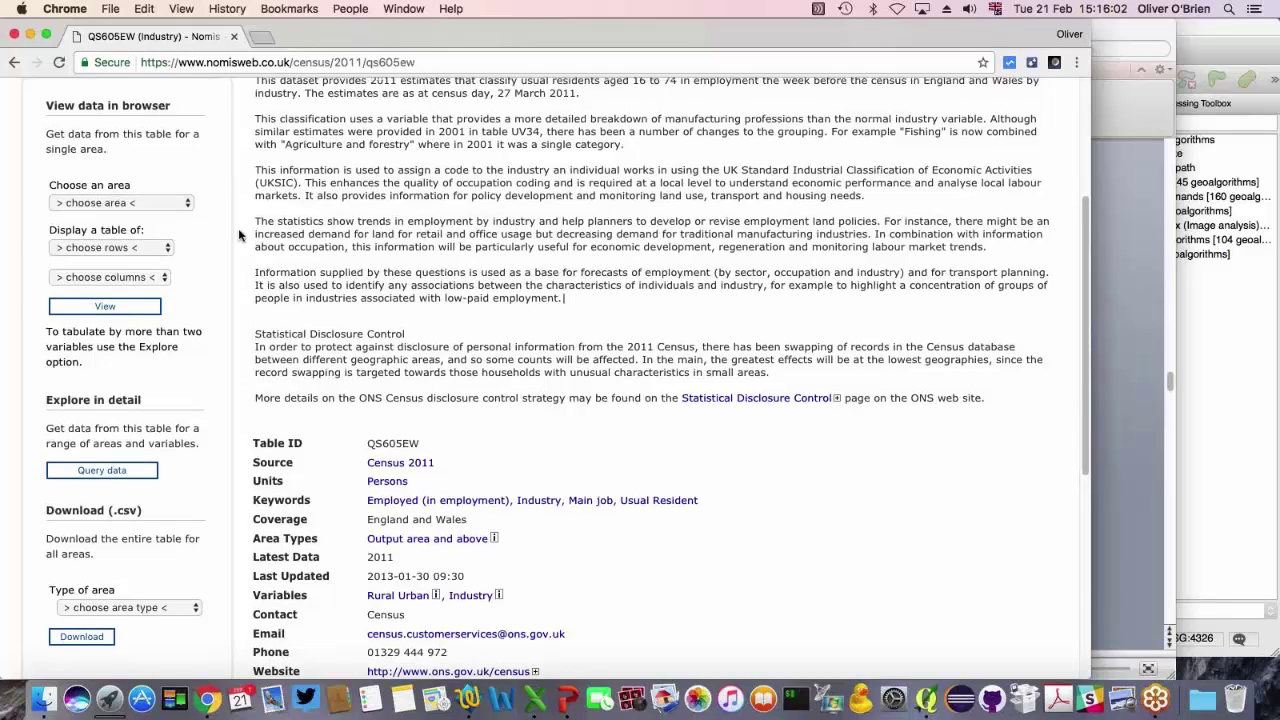
{"action": "scroll", "coordinate": [340, 263], "scroll_direction": "up", "scroll_amount": 5}
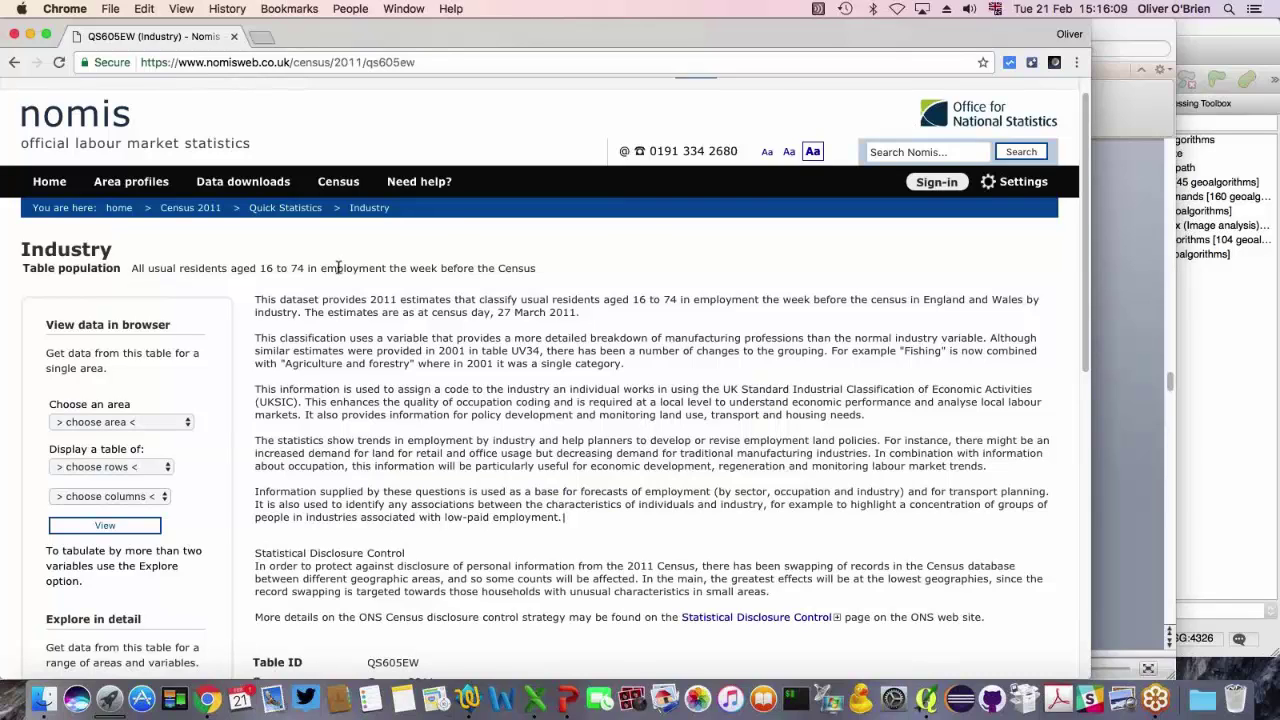
{"action": "scroll", "coordinate": [338, 267], "scroll_direction": "down", "scroll_amount": 3}
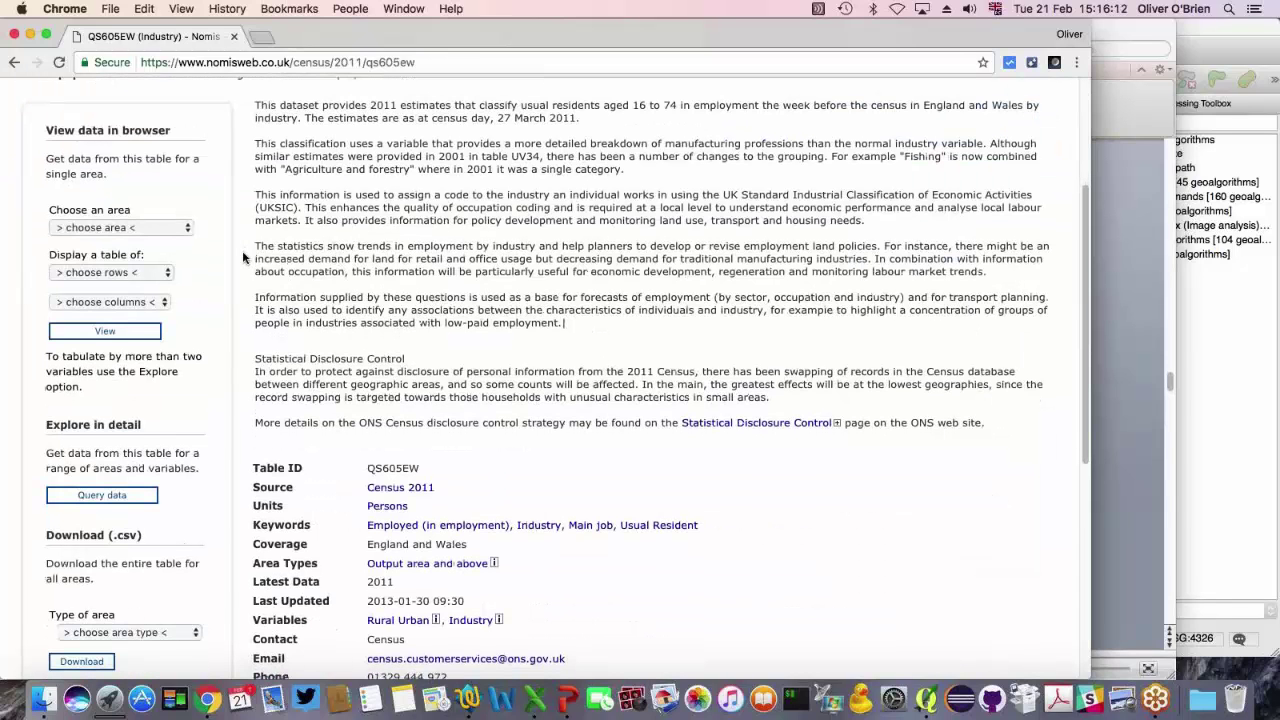
{"action": "scroll", "coordinate": [243, 258], "scroll_direction": "down", "scroll_amount": 1}
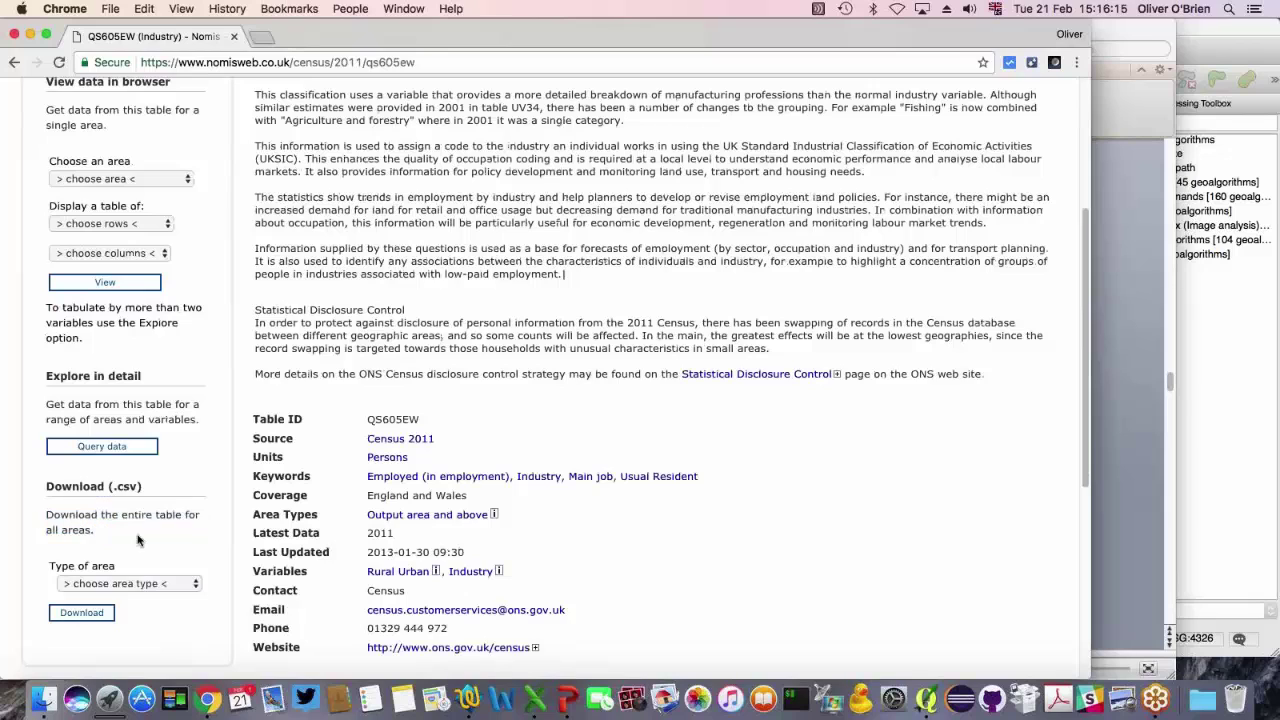
{"action": "left_click", "coordinate": [196, 584]}
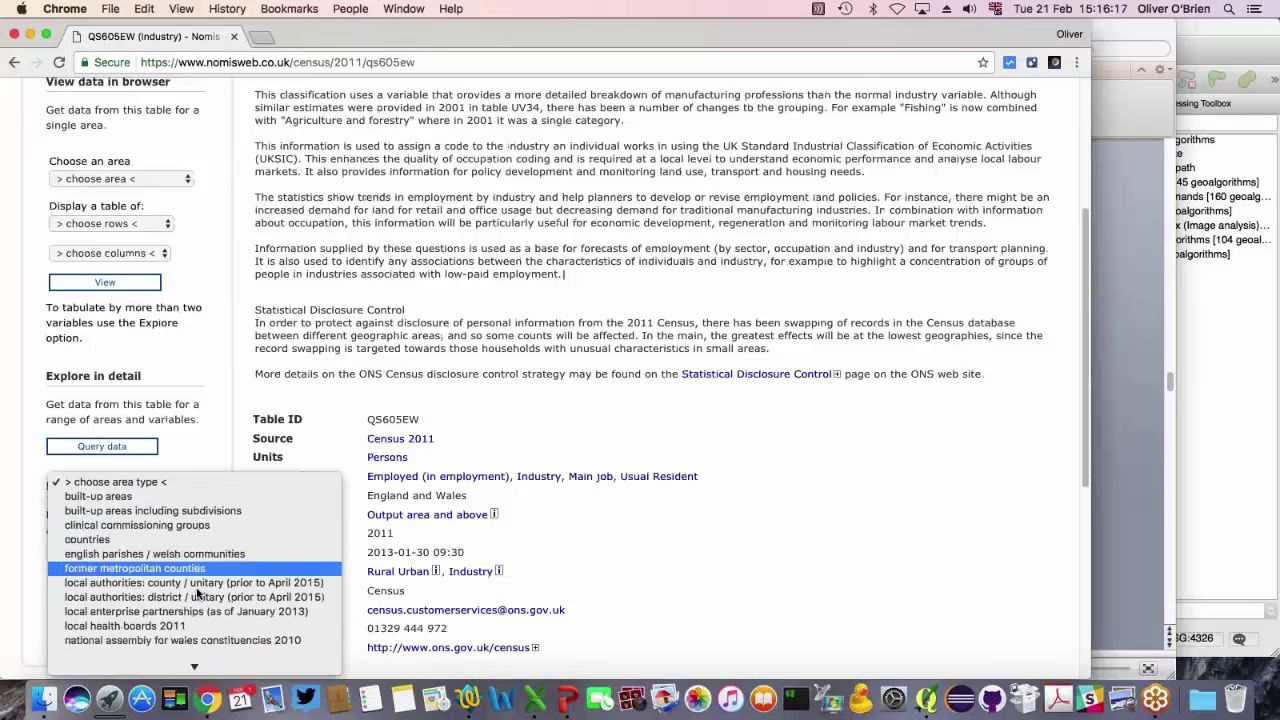
{"action": "scroll", "coordinate": [197, 593], "scroll_direction": "down", "scroll_amount": 10}
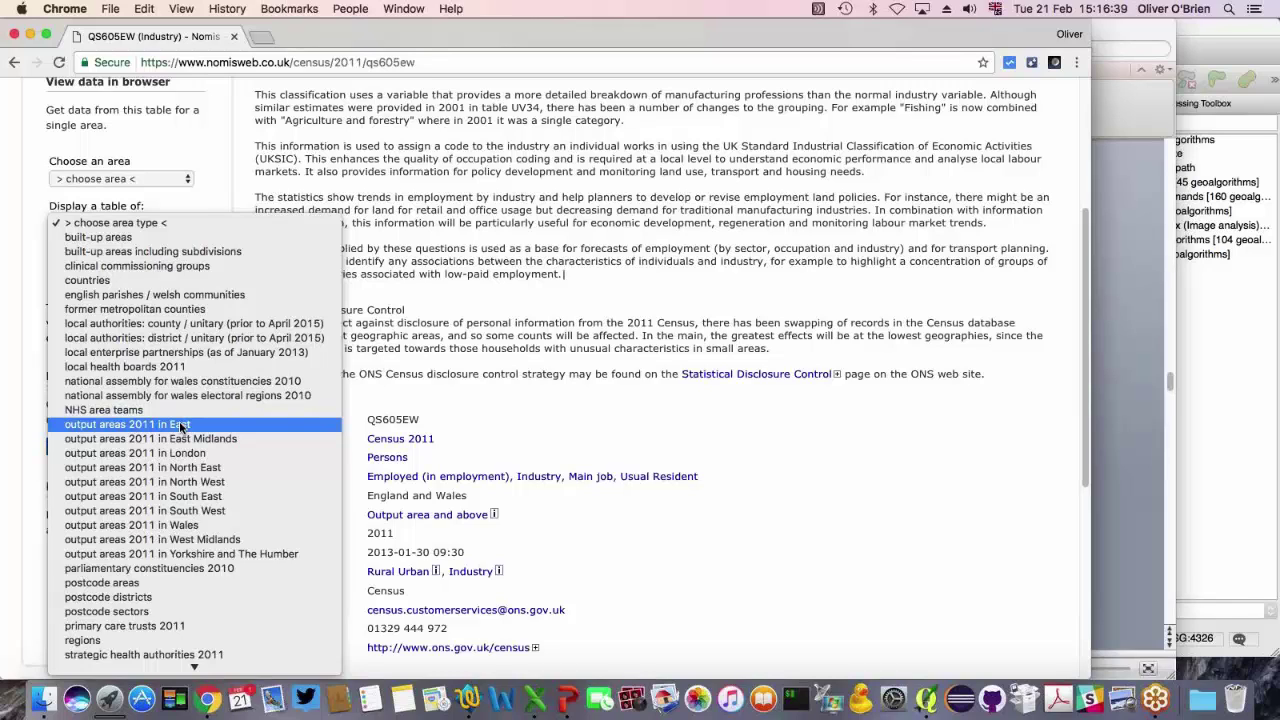
{"action": "scroll", "coordinate": [179, 421], "scroll_direction": "down", "scroll_amount": 2}
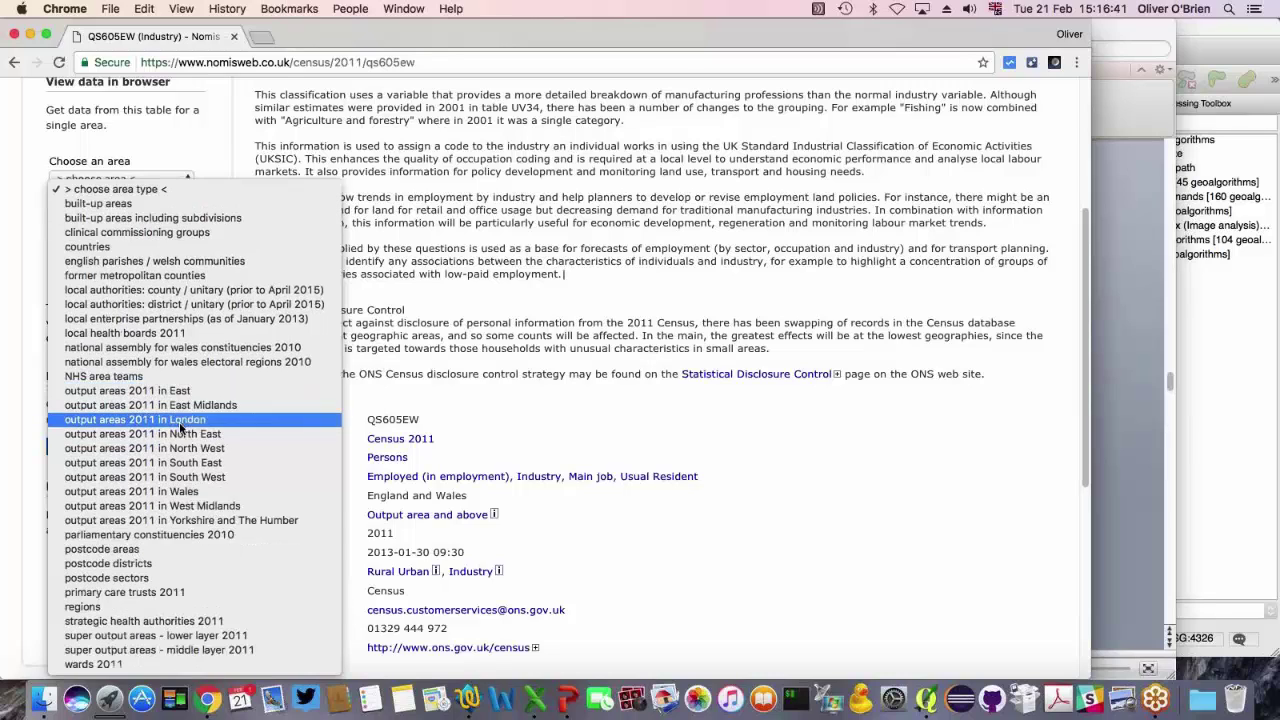
{"action": "left_click", "coordinate": [195, 637]}
{"action": "left_click", "coordinate": [181, 588]}
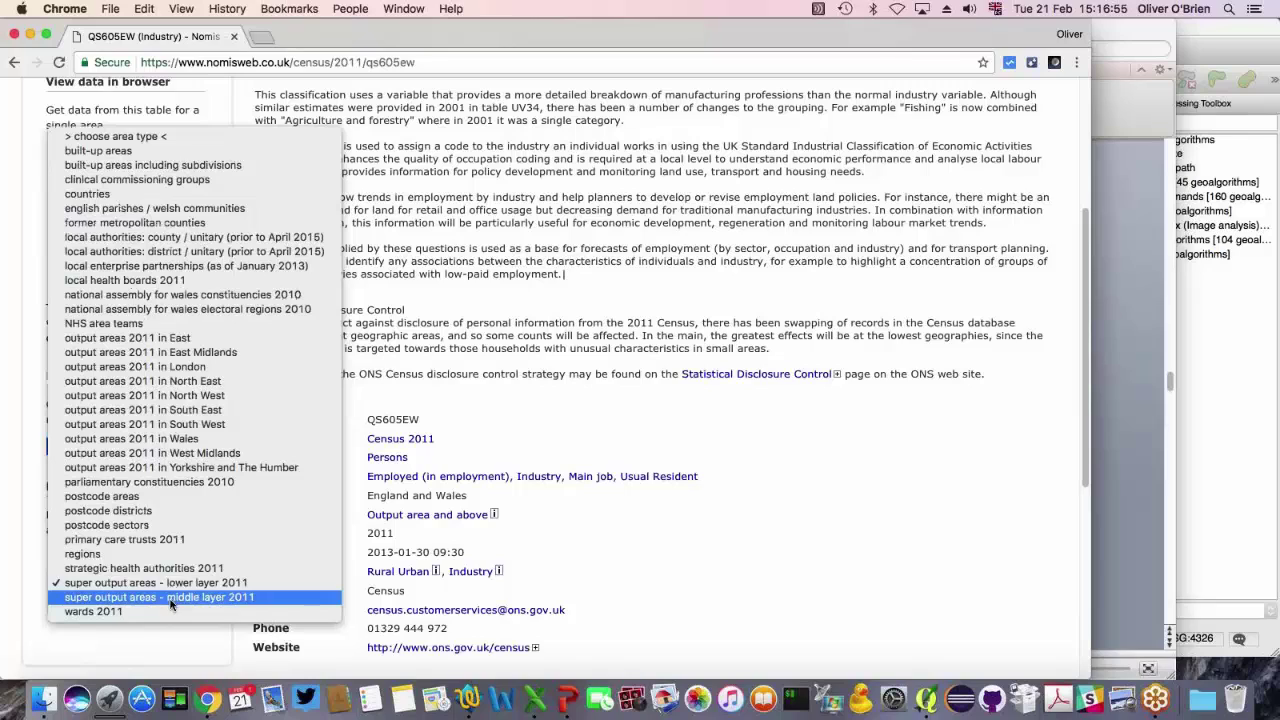
{"action": "left_click", "coordinate": [256, 584]}
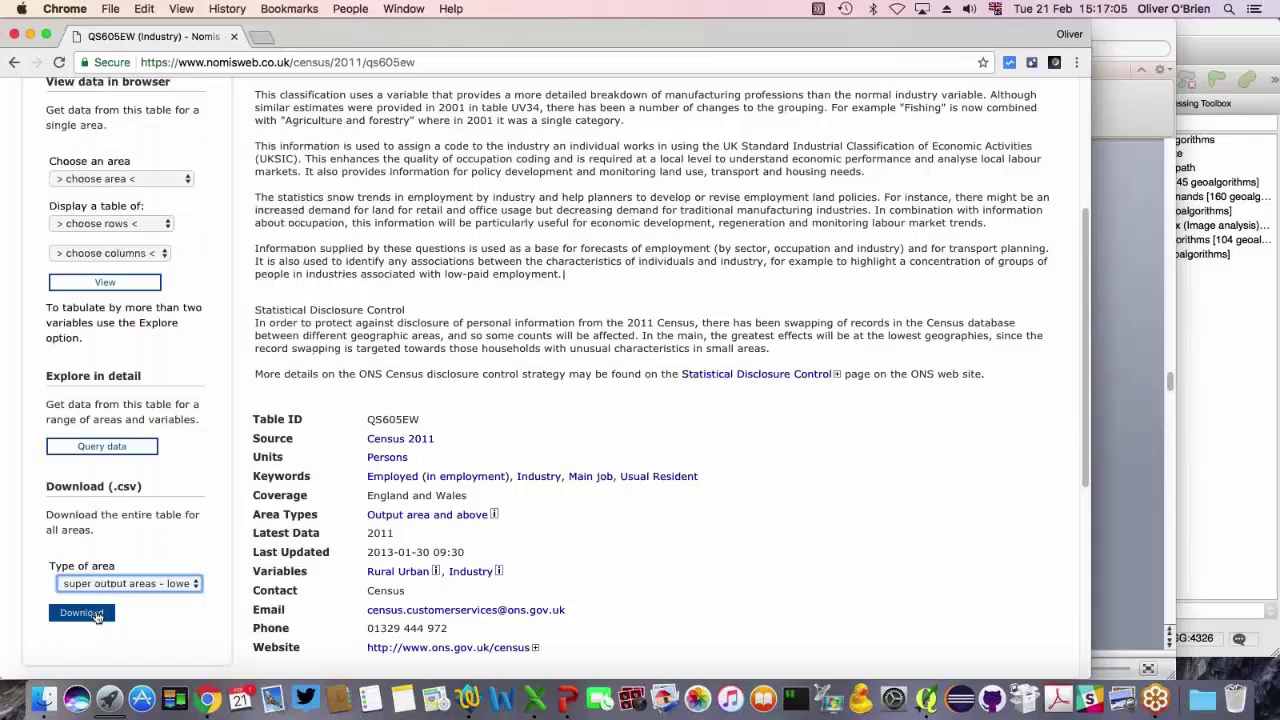
{"action": "left_click", "coordinate": [97, 617]}
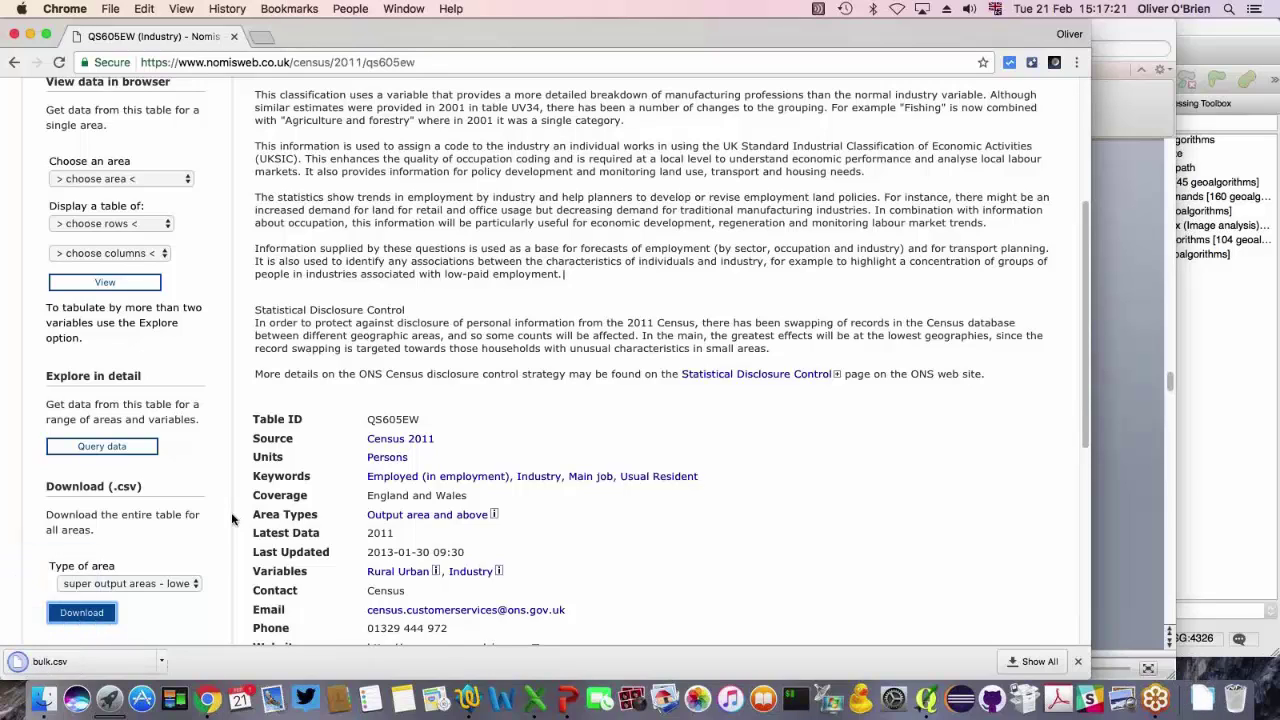
- Switch to Finder and open the downloaded bulk.csv from the Downloads folder in TextWrangler
{"action": "left_click", "coordinate": [50, 700]}
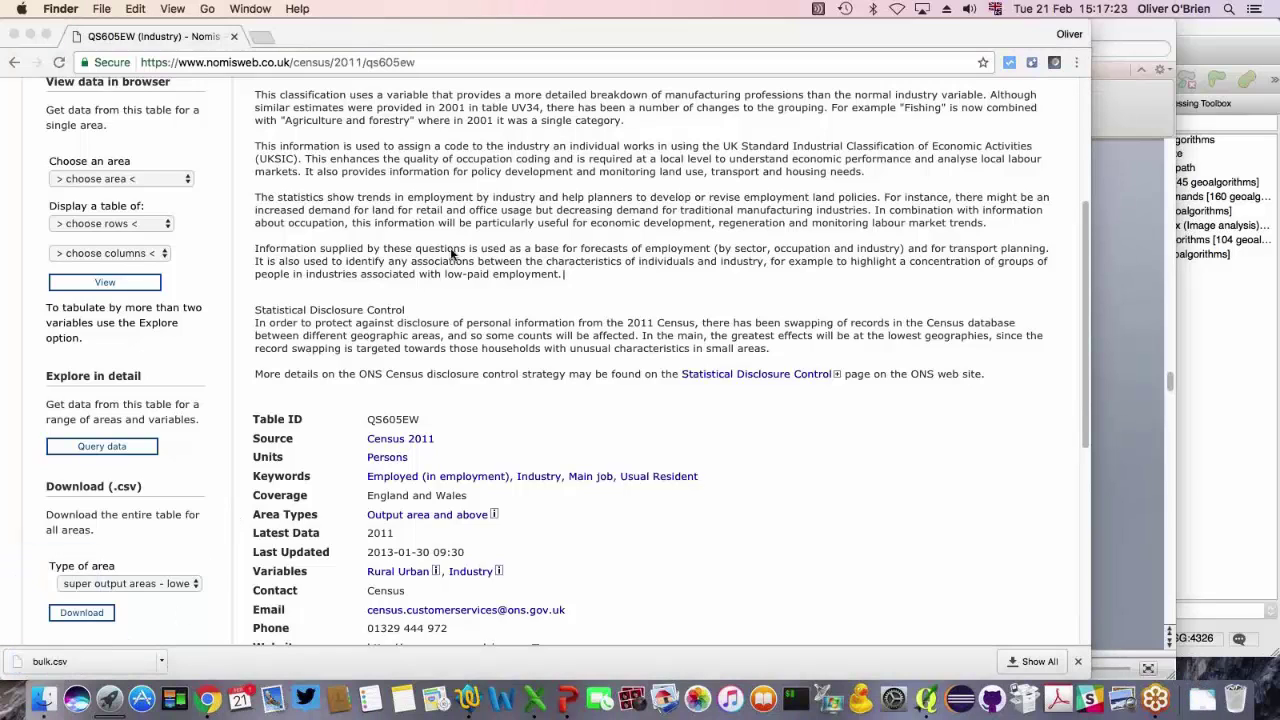
{"action": "left_click", "coordinate": [391, 276]}
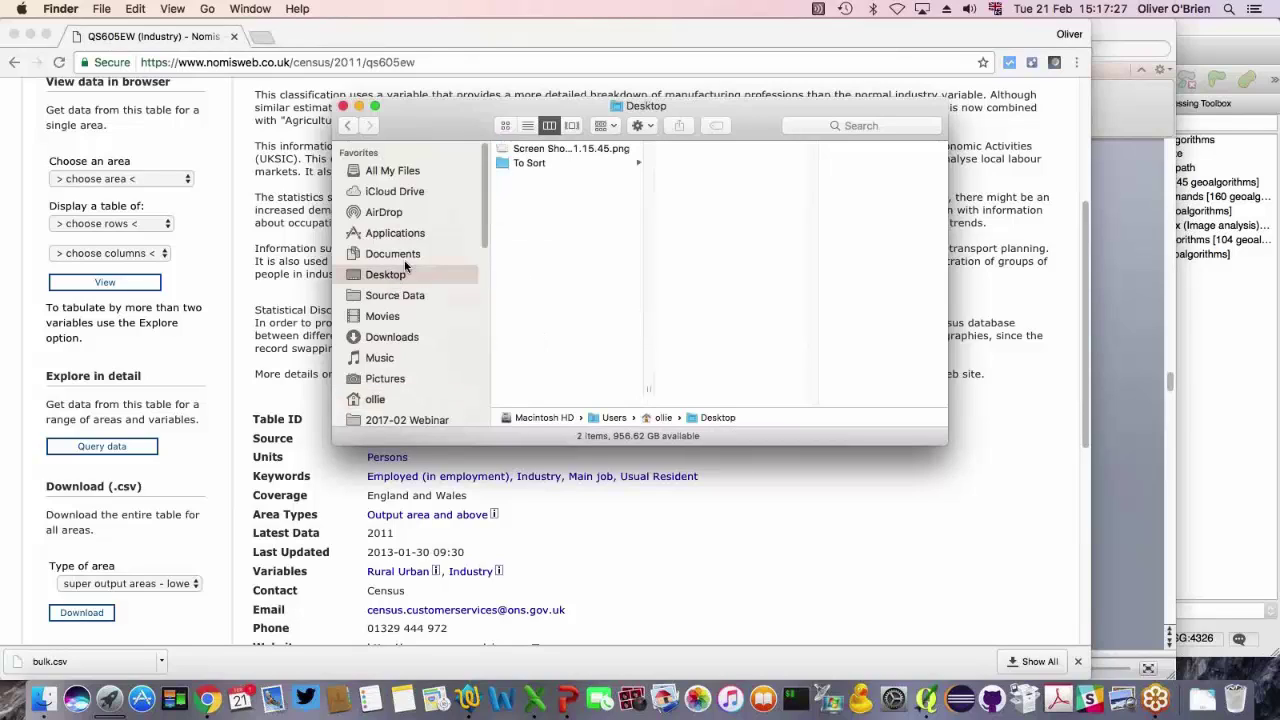
{"action": "left_click", "coordinate": [408, 337]}
{"action": "left_click", "coordinate": [565, 150]}
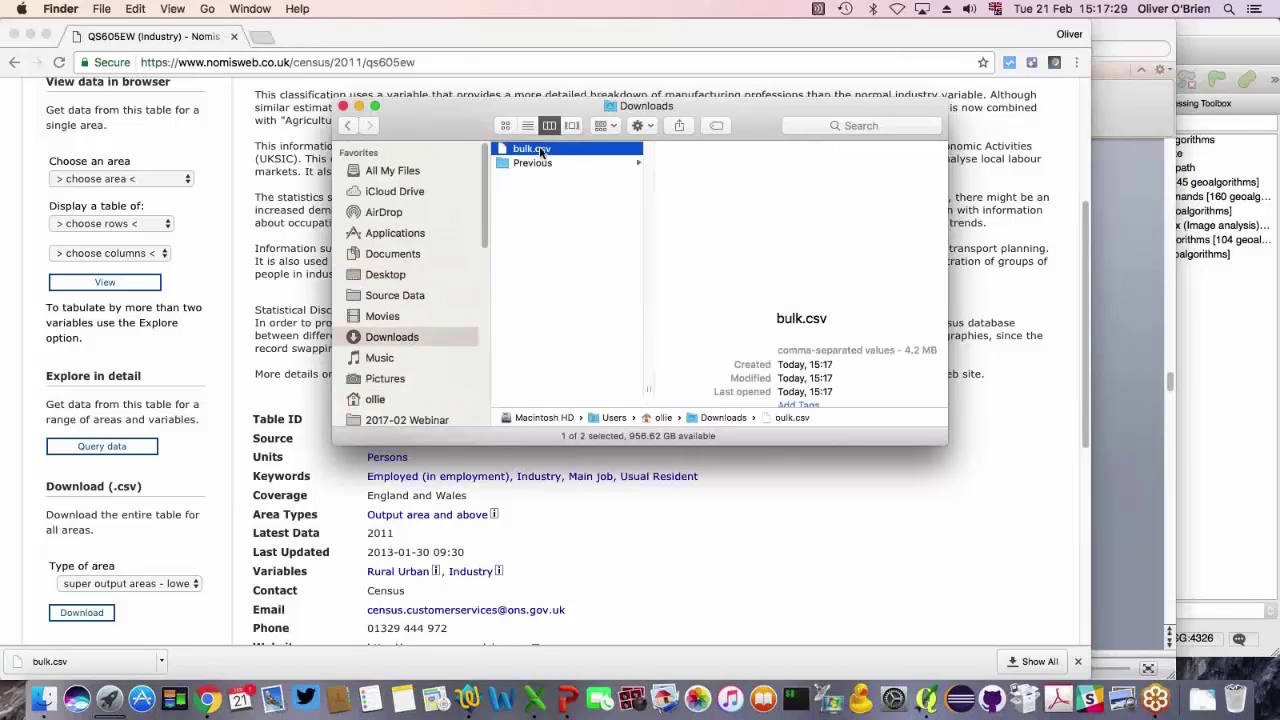
{"action": "left_click_drag", "start_coordinate": [497, 705], "coordinate": [467, 698]}
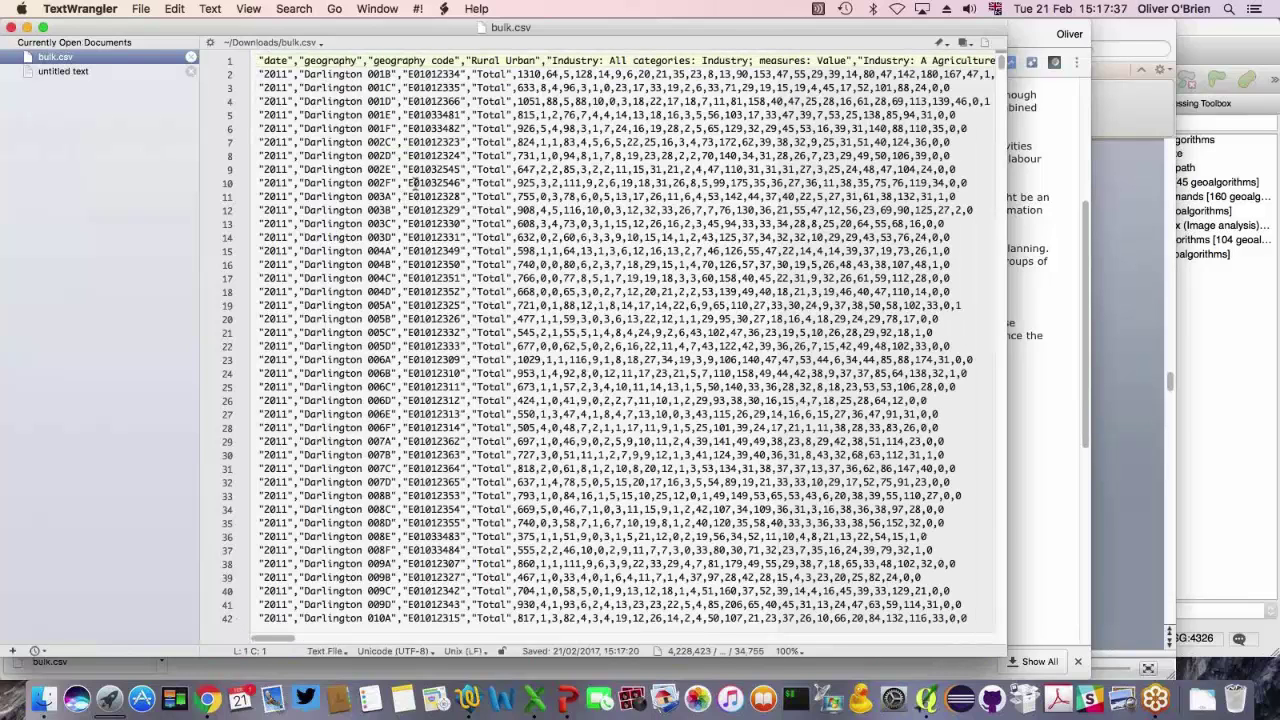
- Examine the geography codes in bulk.csv, highlighting the code on line 12, and close the file
{"action": "left_click_drag", "start_coordinate": [408, 183], "coordinate": [462, 206]}
{"action": "left_click", "coordinate": [428, 211]}
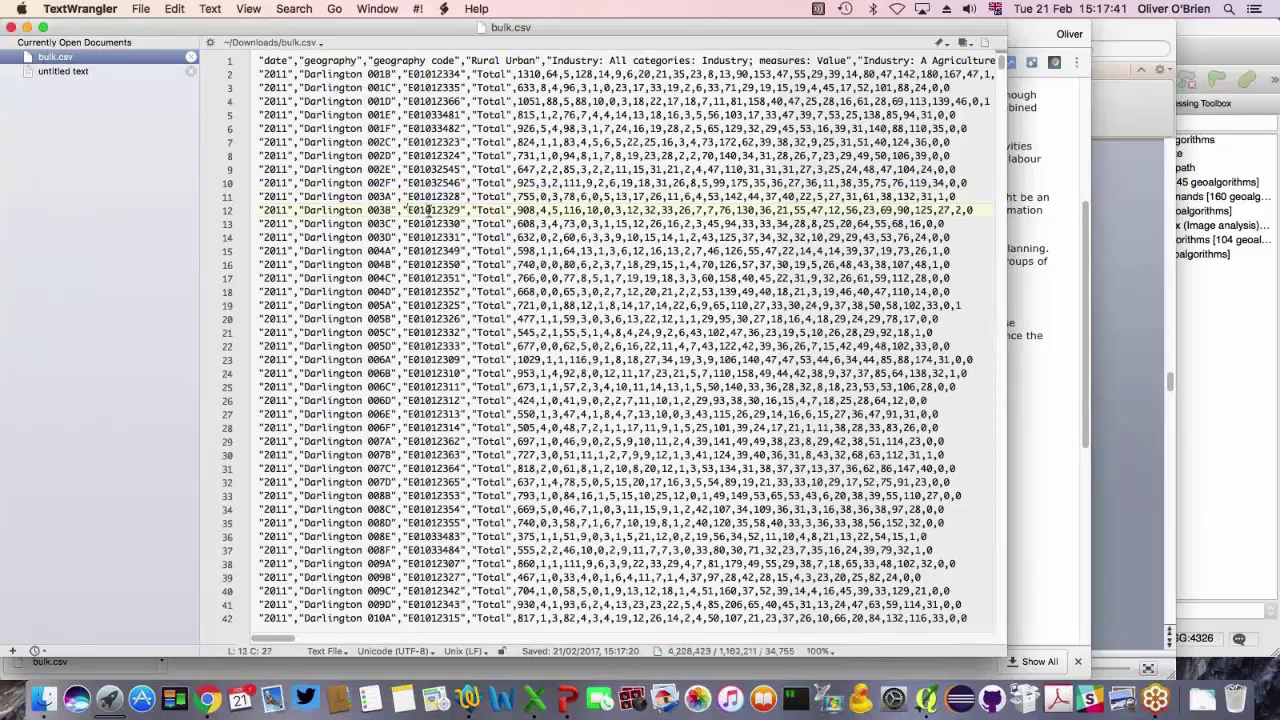
{"action": "double_click", "coordinate": [428, 211]}
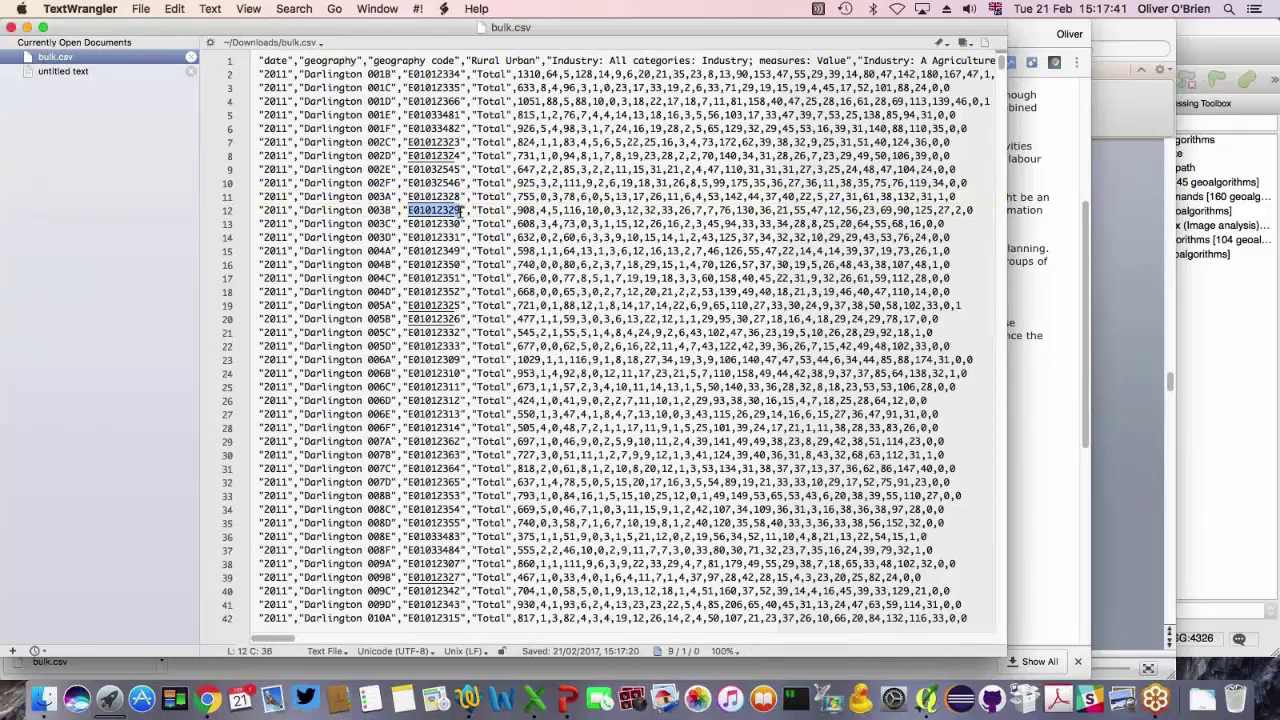
{"action": "left_click", "coordinate": [191, 57]}
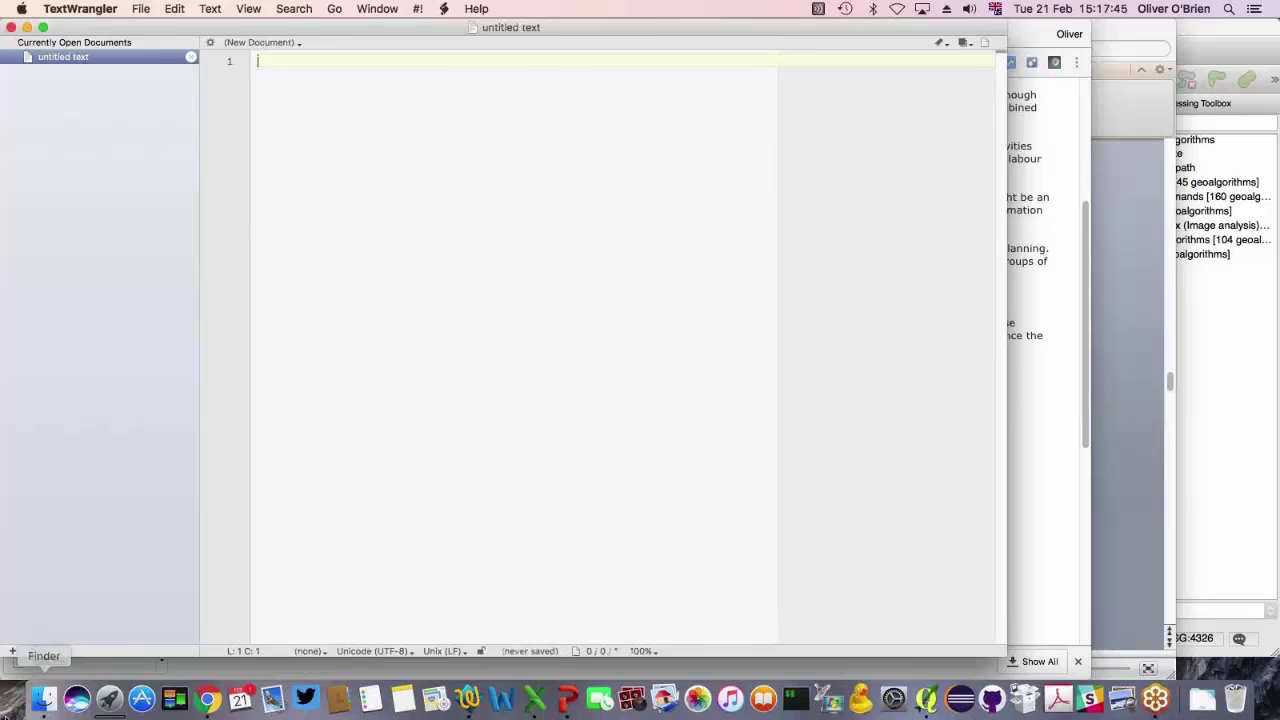
- Open bulk.csv from the Downloads folder in Excel to view its rows and columns
{"action": "left_click", "coordinate": [44, 699]}
{"action": "left_click_drag", "start_coordinate": [532, 149], "coordinate": [534, 699]}
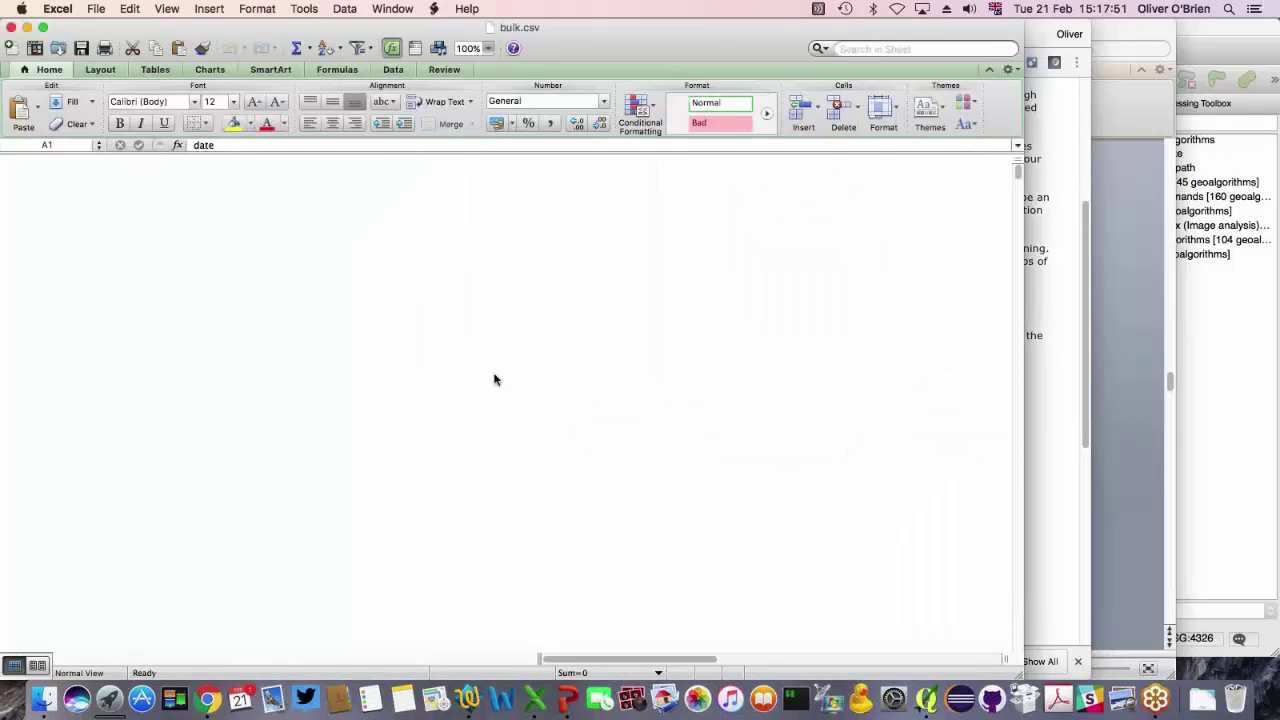
{"action": "left_click", "coordinate": [464, 363]}
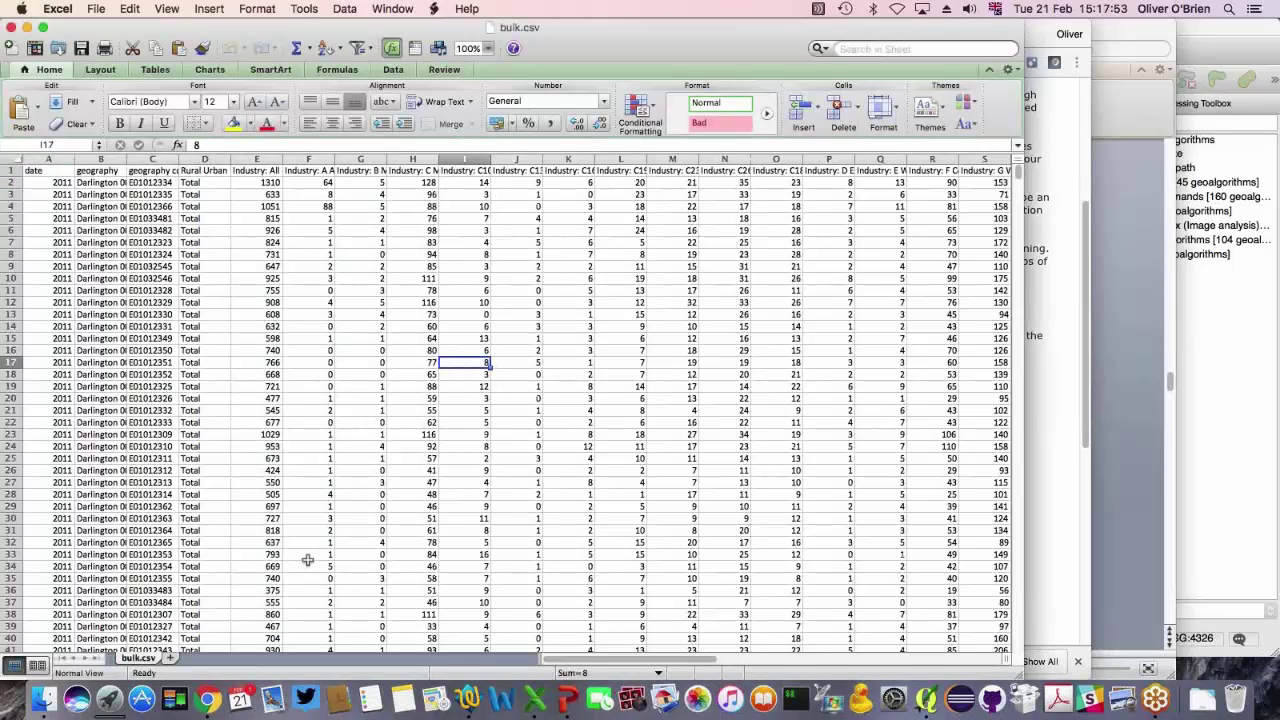
{"action": "left_click", "coordinate": [568, 703]}
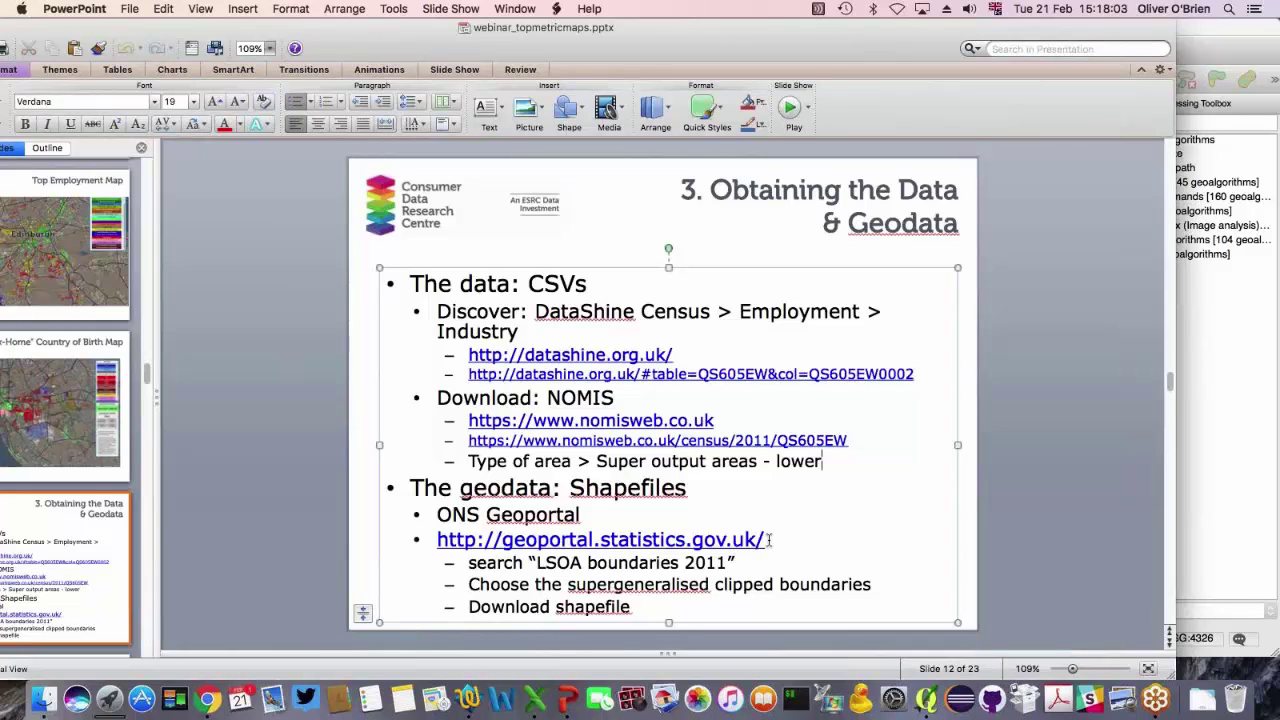
{"action": "left_click_drag", "start_coordinate": [768, 540], "coordinate": [441, 541]}
{"action": "key", "text": "super+c"}
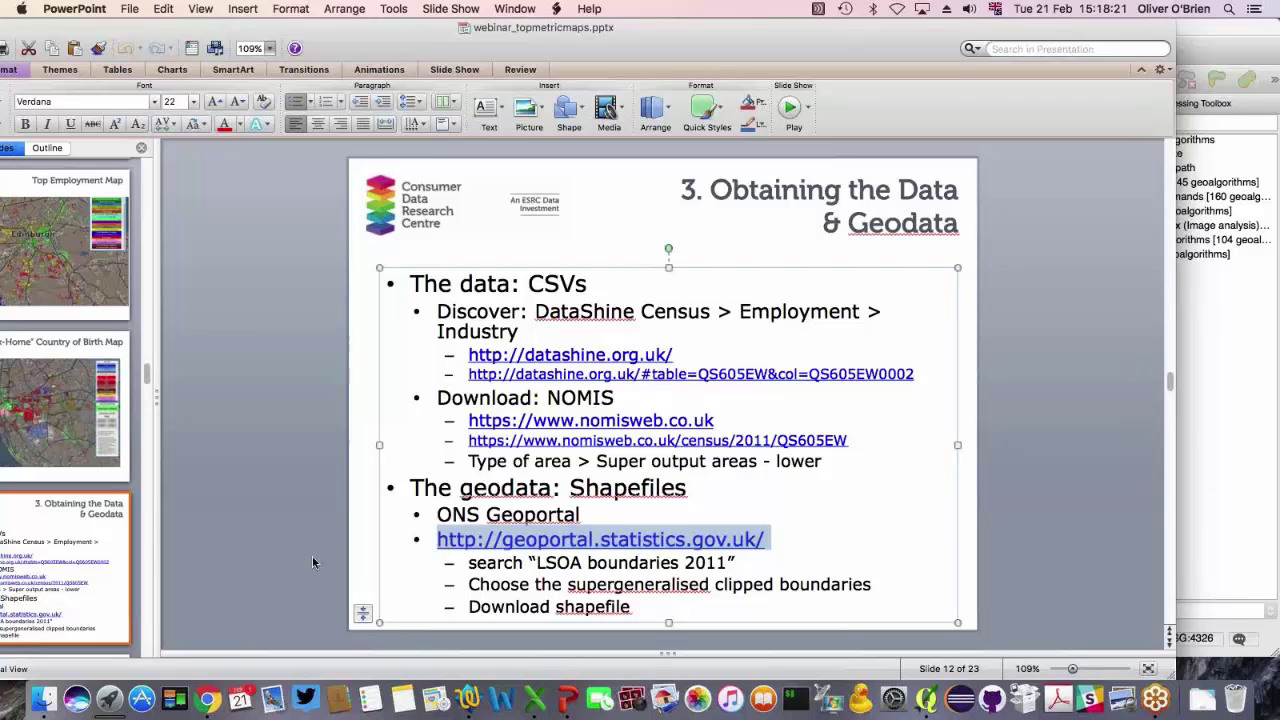
{"action": "left_click", "coordinate": [212, 706]}
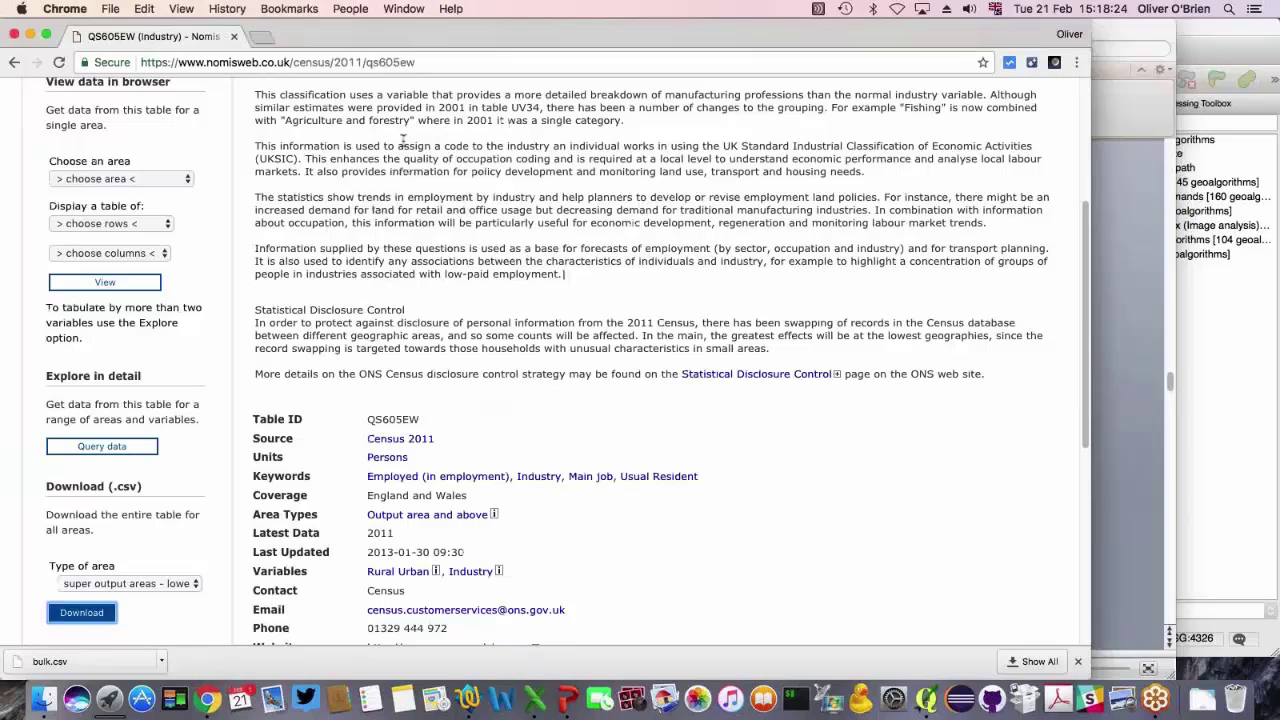
{"action": "left_click", "coordinate": [419, 62]}
{"action": "key", "text": "super+v"}
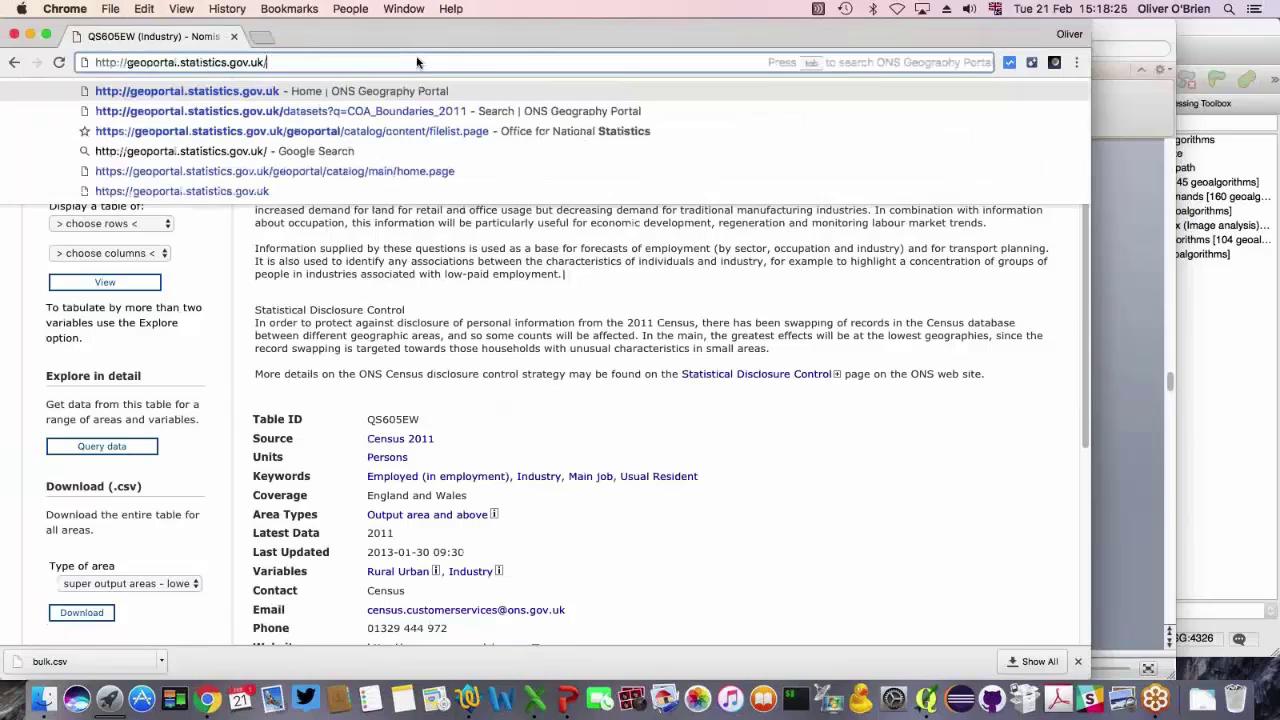
{"action": "key", "text": "Return"}
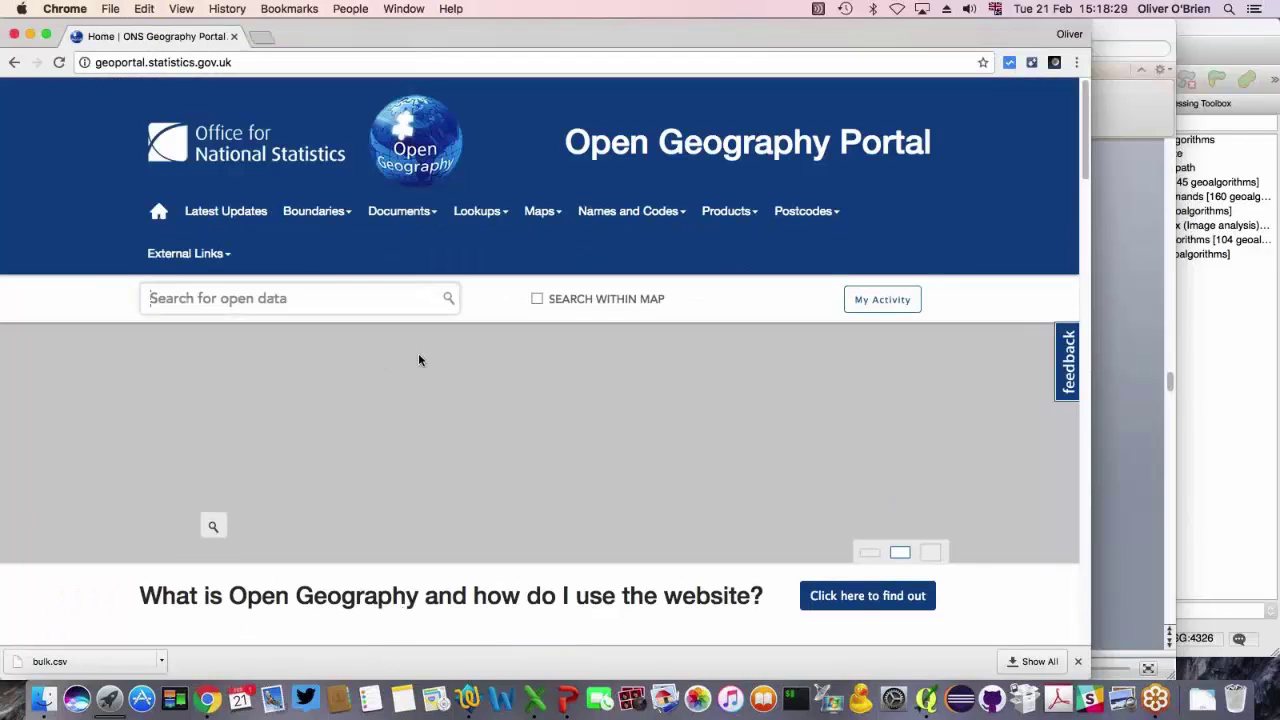
- Check the search phrase on the PowerPoint slide and search the Open Geography Portal in Chrome for "LSOA boundaries 2011"
{"action": "key", "text": "super+Tab"}
{"action": "left_click", "coordinate": [555, 562]}
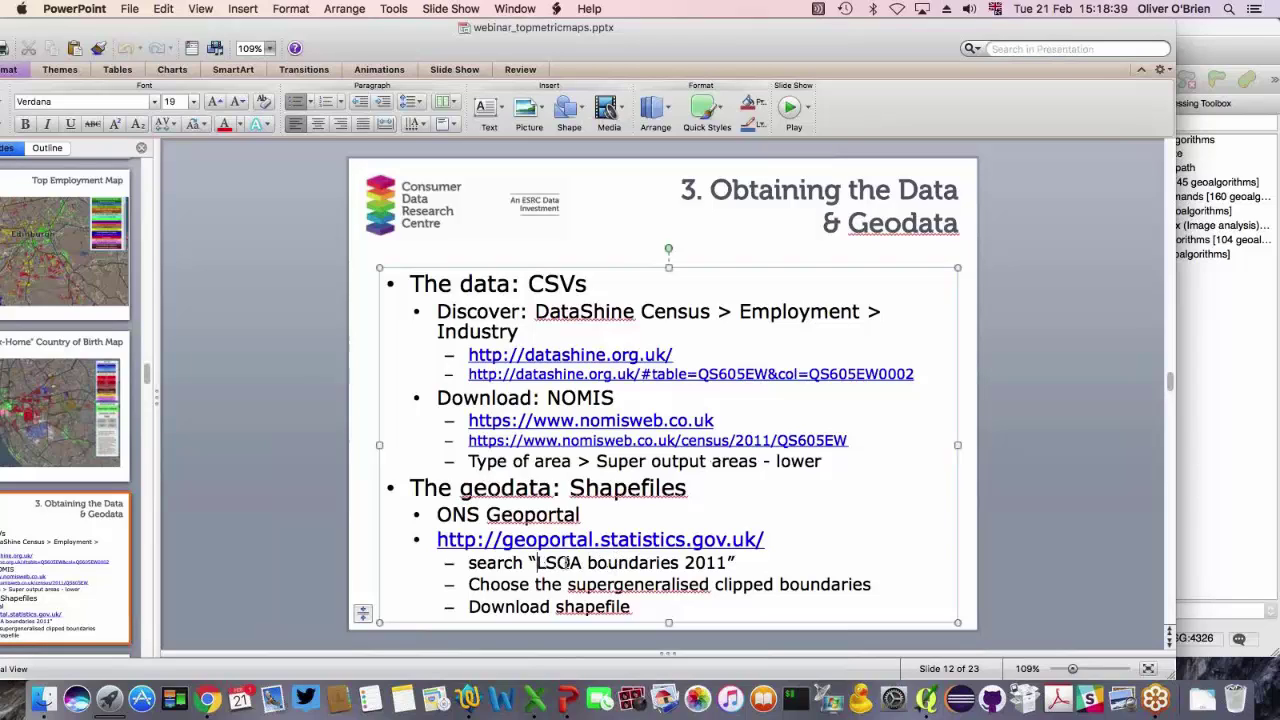
{"action": "key", "text": "super+Tab"}
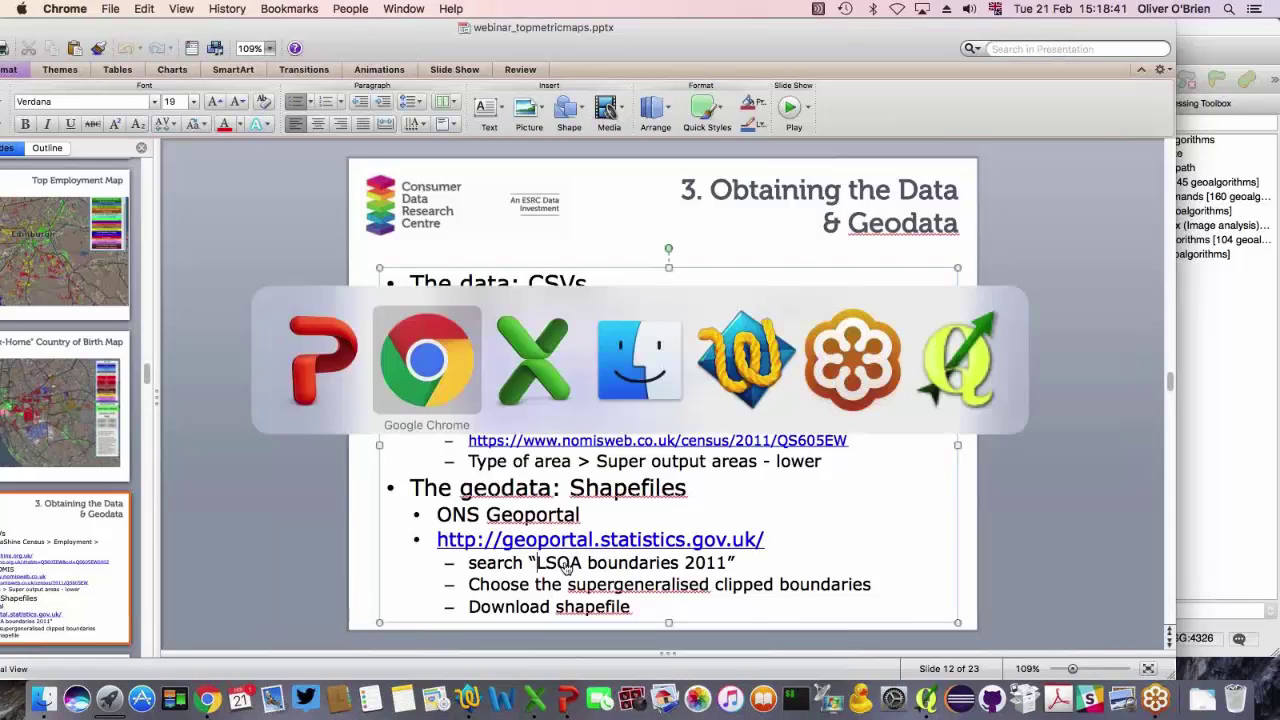
{"action": "type", "text": "LSOA "}
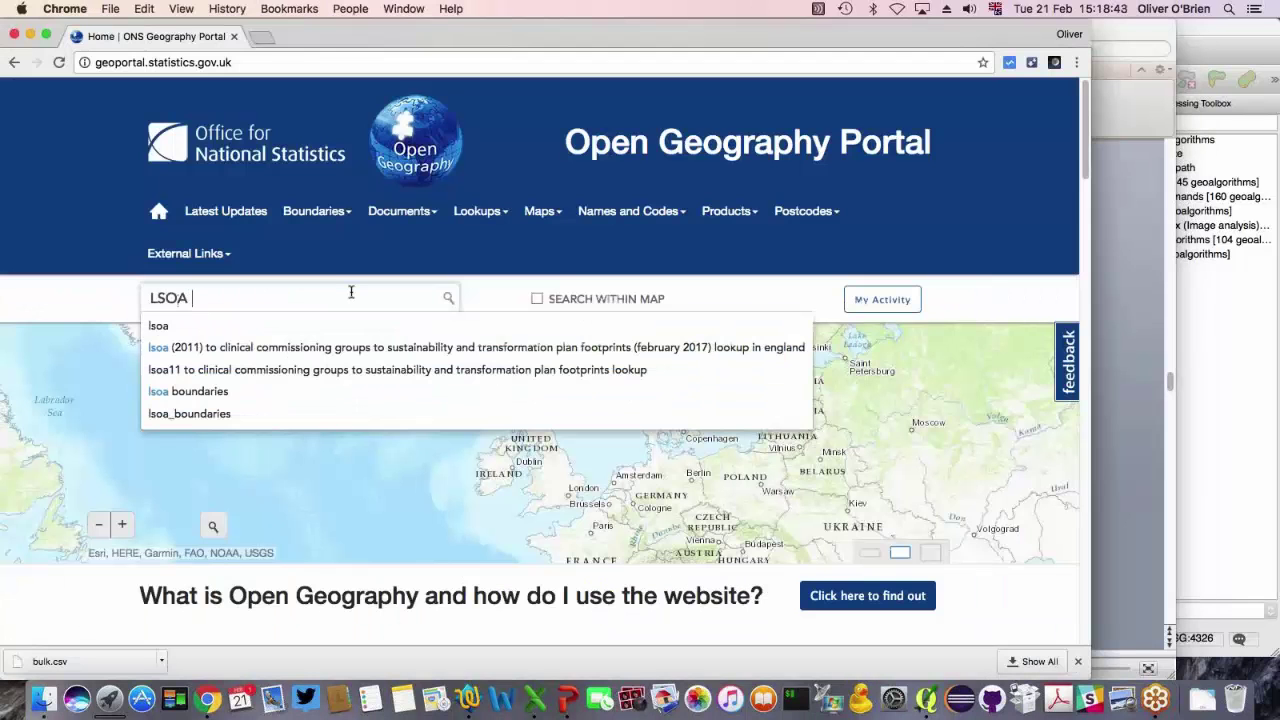
{"action": "type", "text": "boundari"}
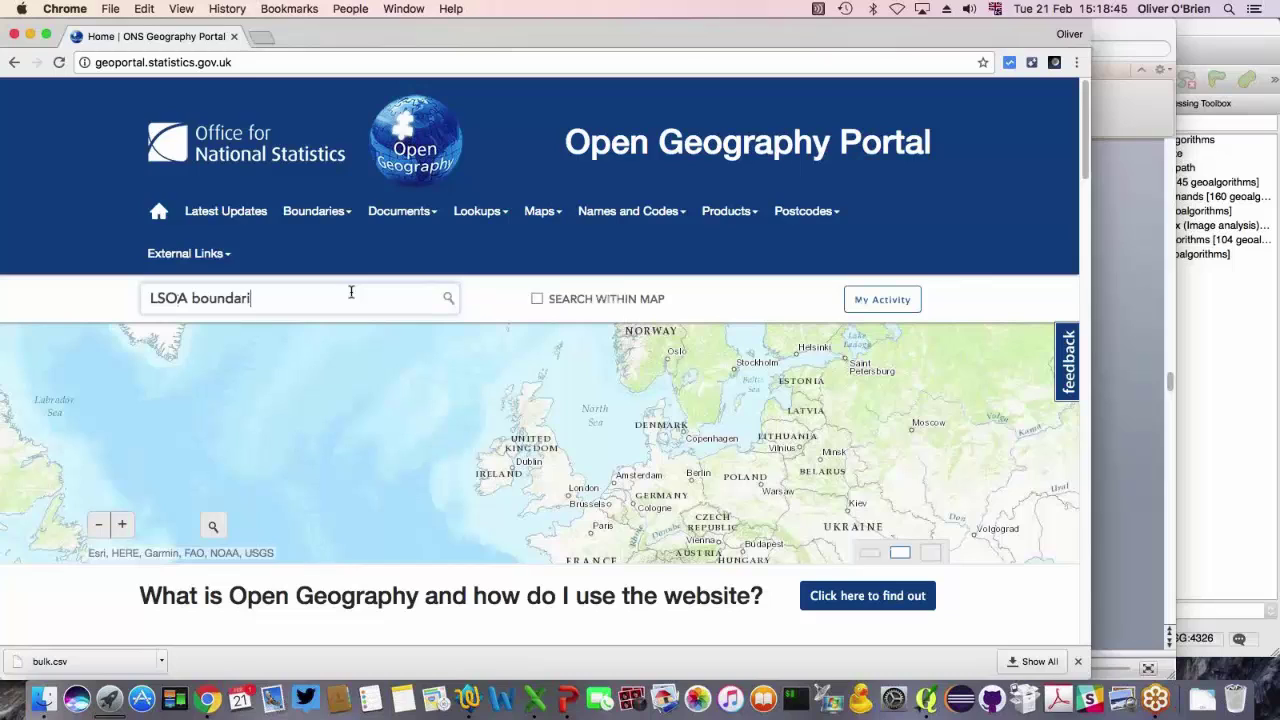
{"action": "type", "text": "es 2011"}
{"action": "key", "text": "Return"}
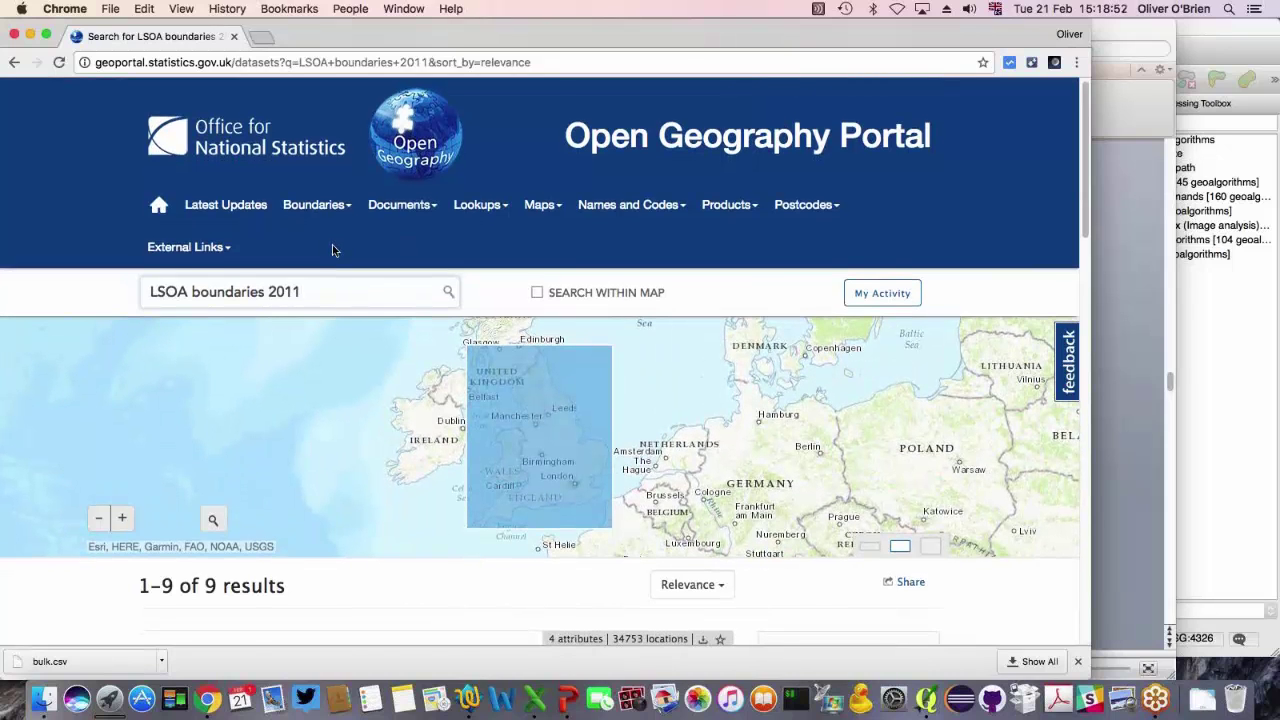
- Open the Lower Layer Super Output Areas (December 2011) Super Generalised Clipped Boundaries in England and Wales dataset from the results
{"action": "scroll", "coordinate": [349, 463], "scroll_direction": "down", "scroll_amount": 5}
{"action": "scroll", "coordinate": [352, 489], "scroll_direction": "down", "scroll_amount": 5}
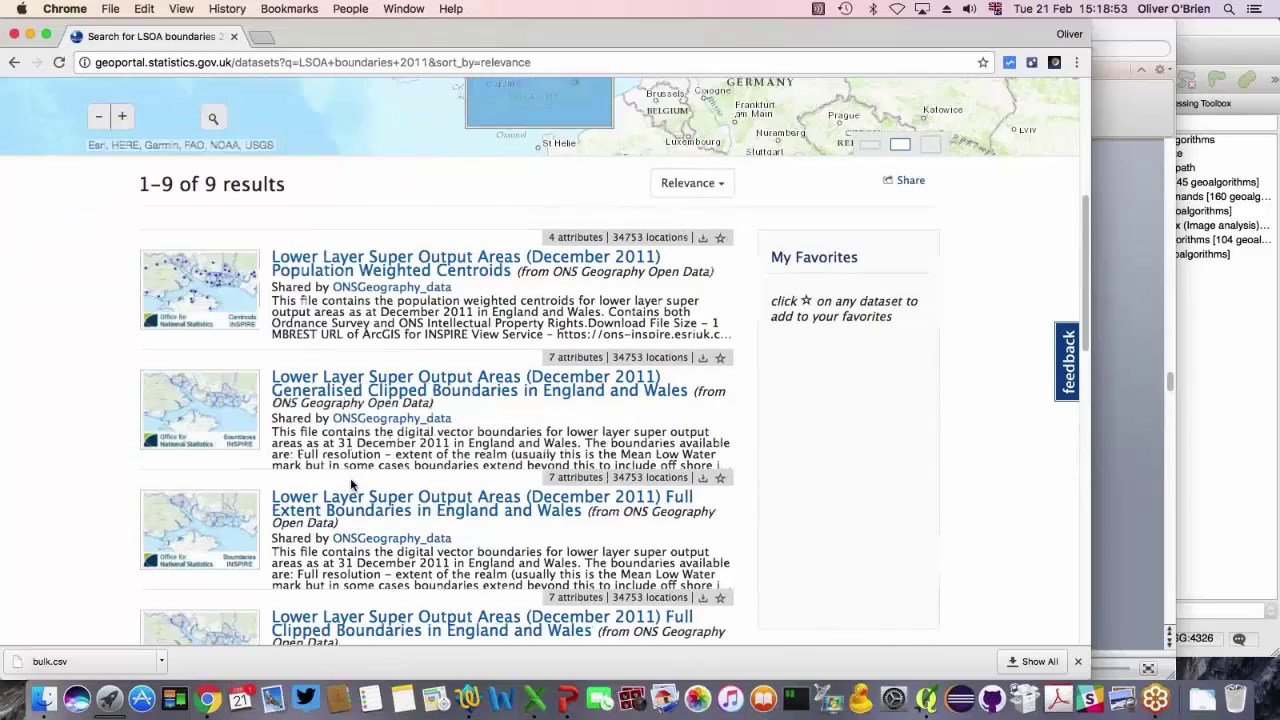
{"action": "scroll", "coordinate": [352, 489], "scroll_direction": "down", "scroll_amount": 1}
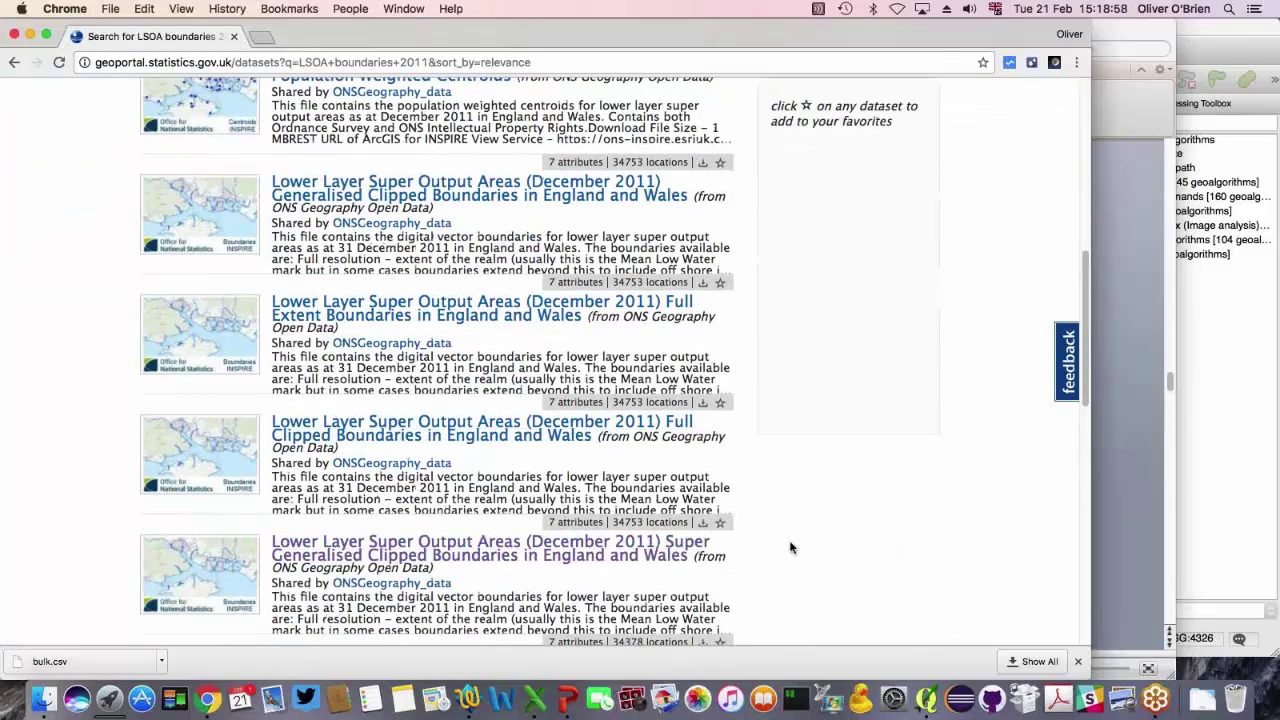
{"action": "scroll", "coordinate": [788, 540], "scroll_direction": "down", "scroll_amount": 3}
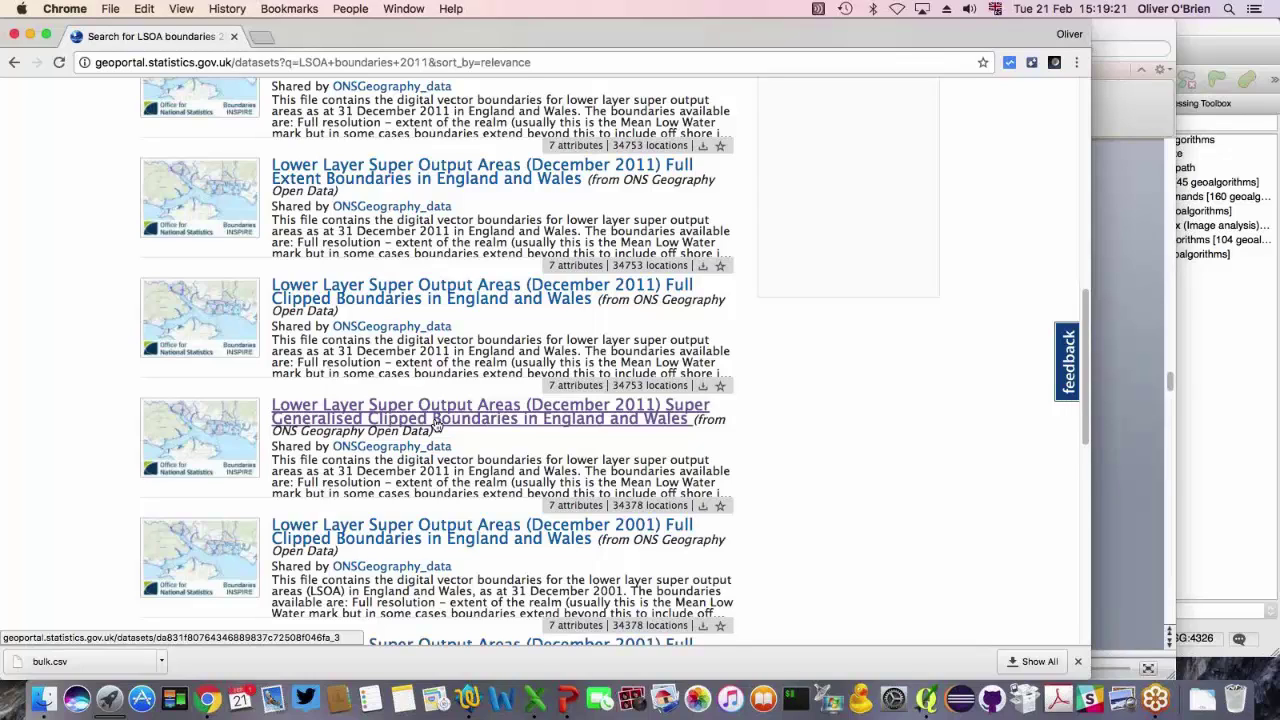
{"action": "left_click", "coordinate": [436, 424]}
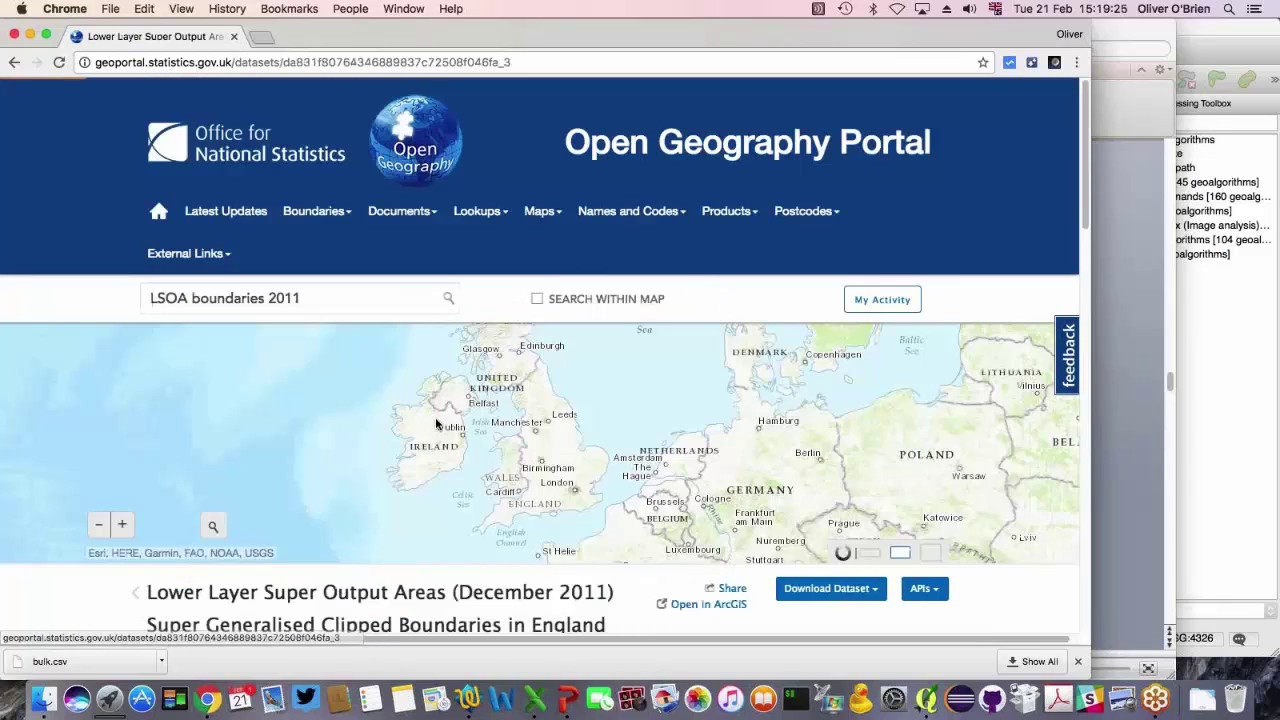
{"action": "scroll", "coordinate": [1006, 591], "scroll_direction": "down", "scroll_amount": 1}
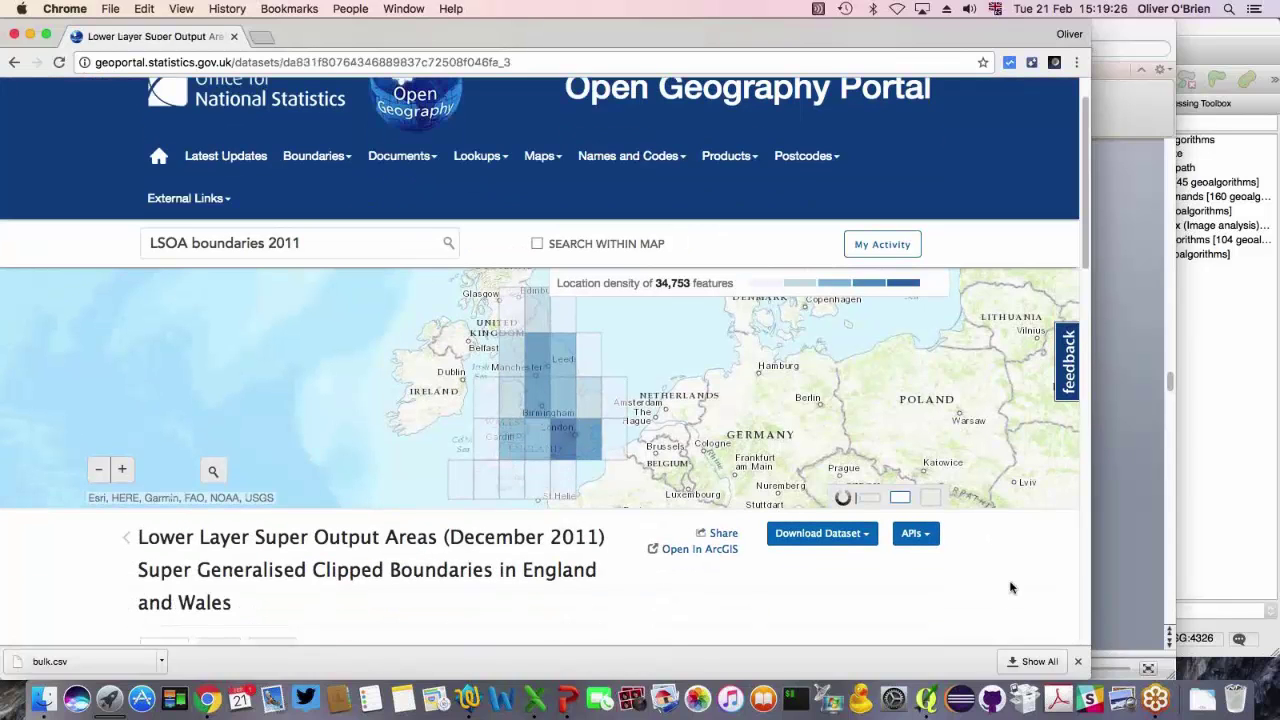
- Download the full Lower Layer Super Output Areas (December 2011) Super Generalised Clipped Boundaries dataset as a shapefile
{"action": "scroll", "coordinate": [987, 565], "scroll_direction": "down", "scroll_amount": 3}
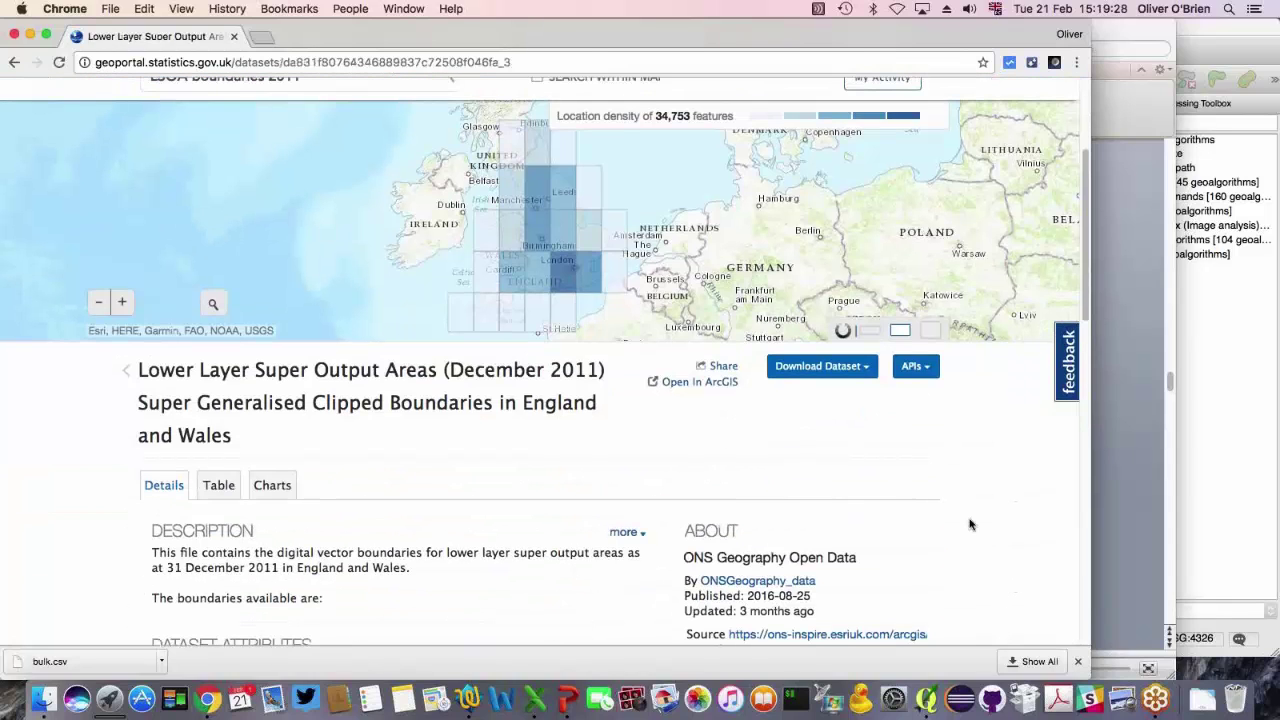
{"action": "scroll", "coordinate": [968, 523], "scroll_direction": "up", "scroll_amount": 1}
{"action": "left_click", "coordinate": [867, 396]}
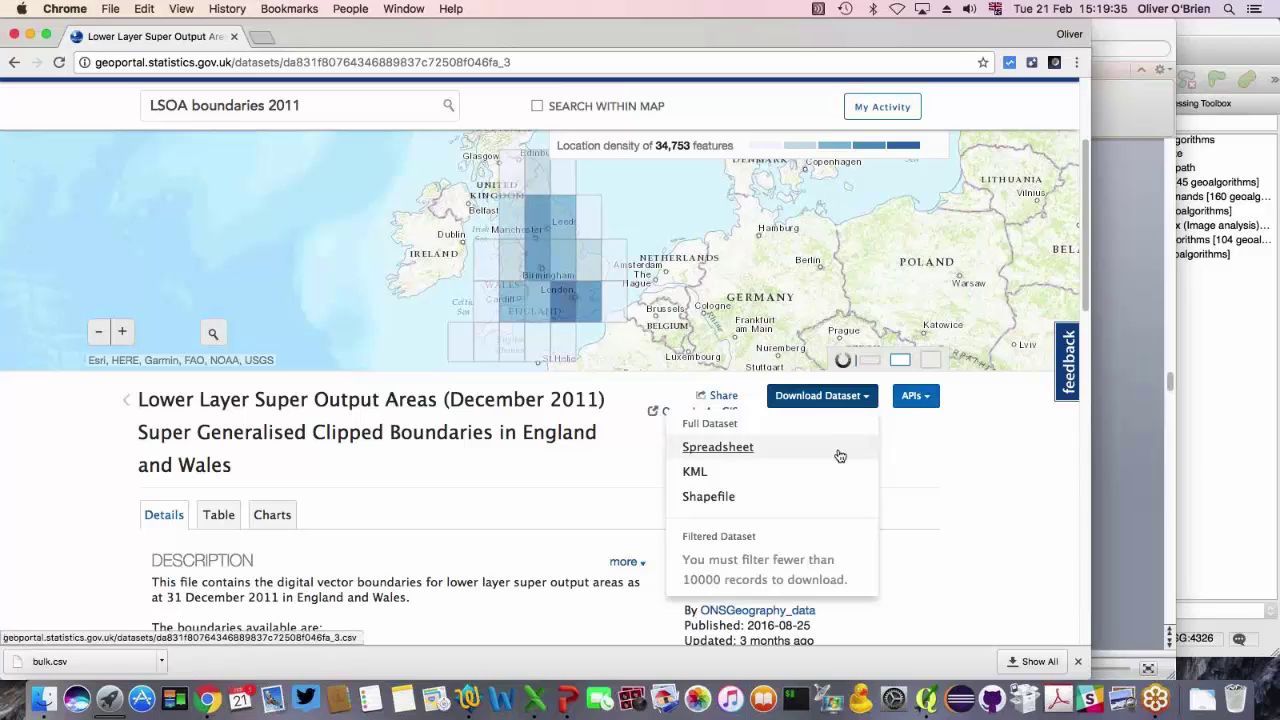
{"action": "left_click", "coordinate": [819, 497]}
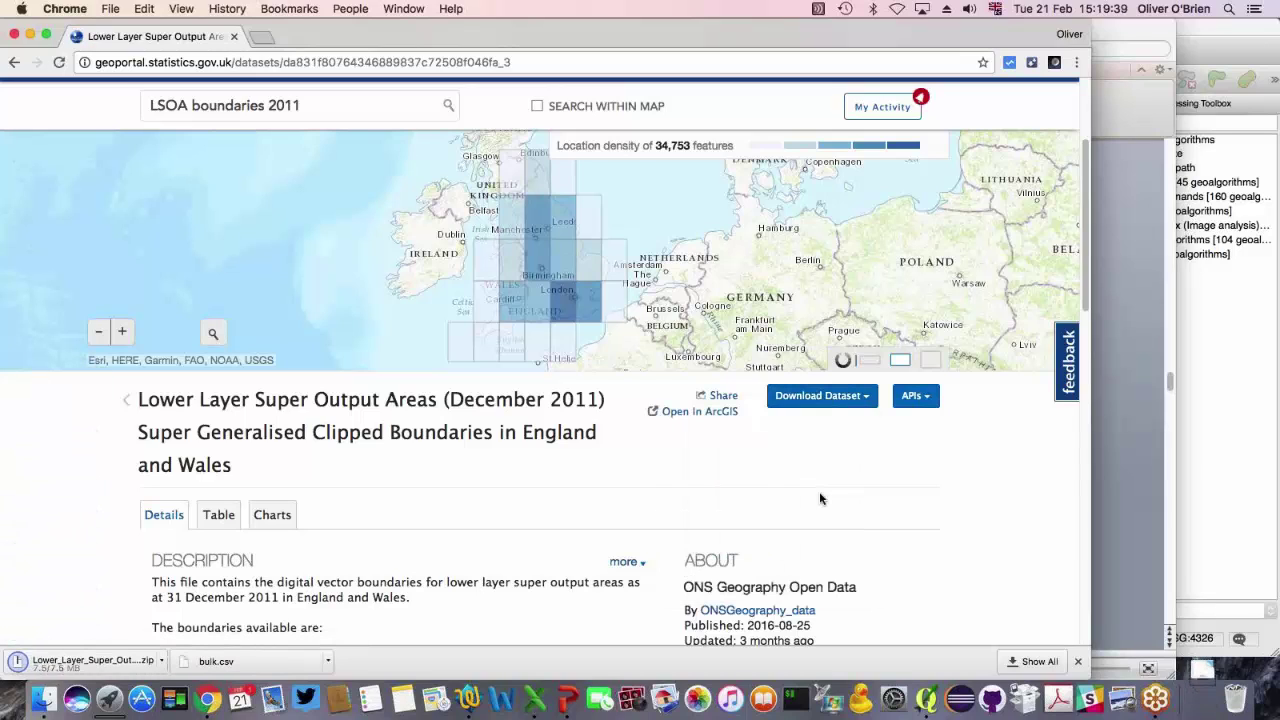
- Switch to Finder and extract the downloaded Lower Layer Super Output Areas zip in the Downloads folder
{"action": "left_click", "coordinate": [50, 700]}
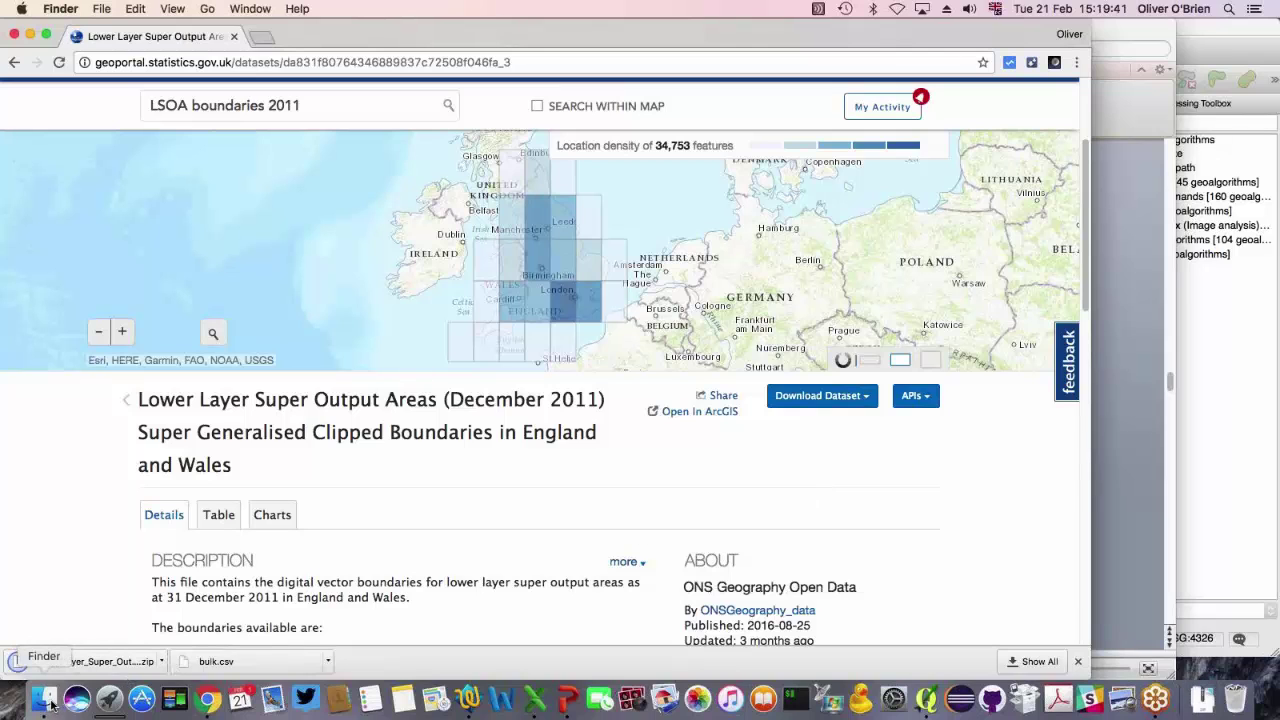
{"action": "left_click", "coordinate": [546, 163]}
{"action": "double_click", "coordinate": [546, 163]}
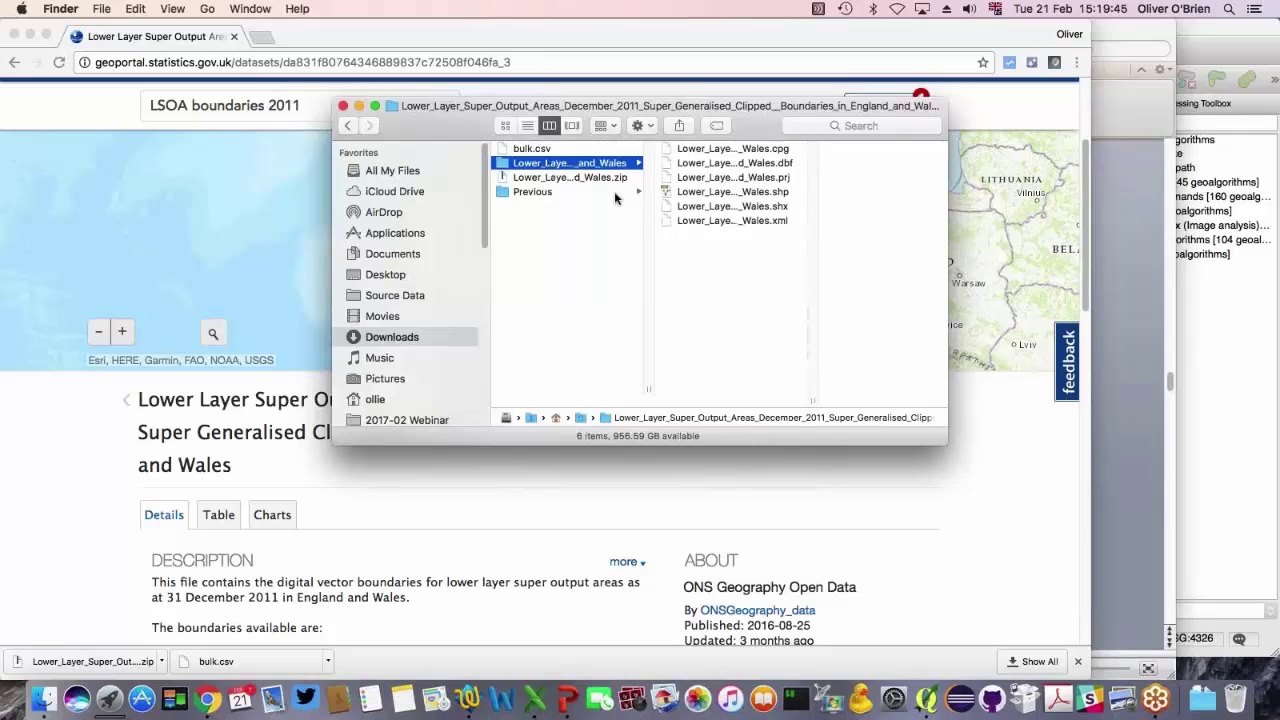
- Examine the component files of the extracted boundary shapefile, including the .prj, .dbf, .shp and .shx files
{"action": "left_click", "coordinate": [657, 192]}
{"action": "key", "text": "Up"}
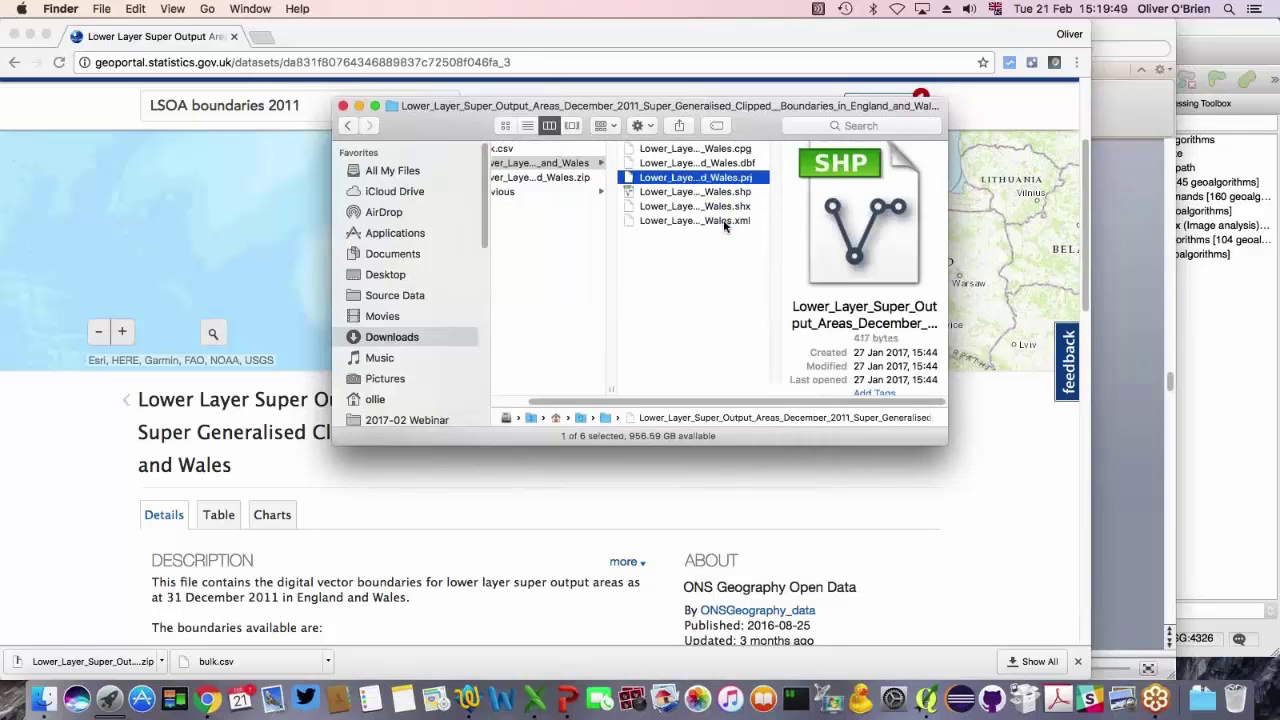
{"action": "key", "text": "Up"}
{"action": "key", "text": "Up"}
{"action": "key", "text": "Down"}
{"action": "key", "text": "Down"}
{"action": "key", "text": "Down"}
{"action": "key", "text": "Down"}
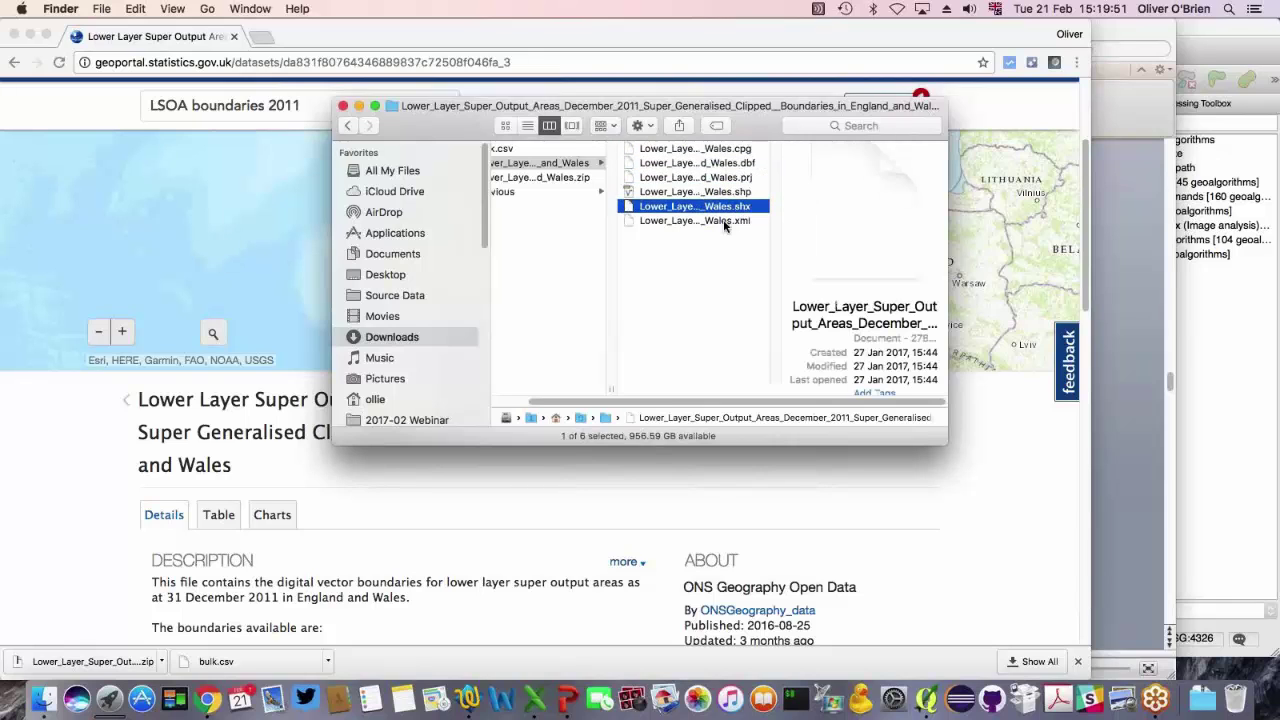
- Switch to PowerPoint and read the two "4. Identifying the Top Metric" slides, checking the bulk.csv data in Excel in between
{"action": "left_click", "coordinate": [567, 700]}
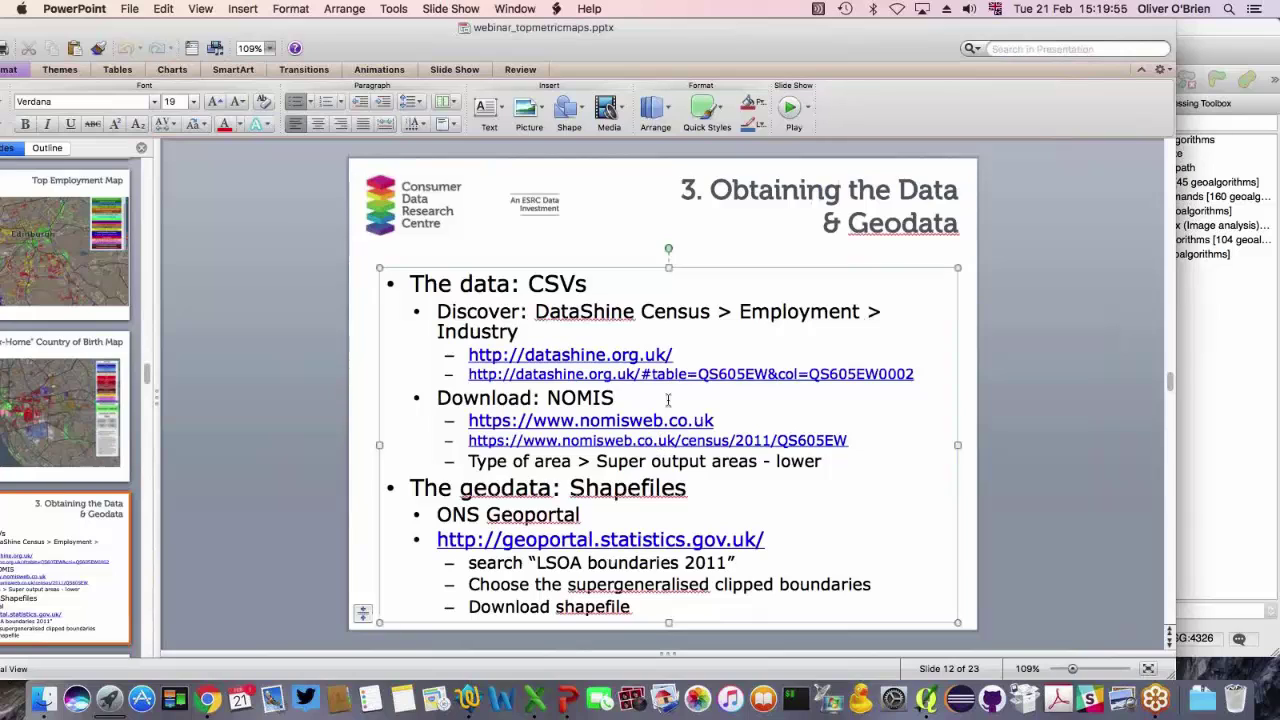
{"action": "scroll", "coordinate": [111, 540], "scroll_direction": "down", "scroll_amount": 2}
{"action": "left_click", "coordinate": [111, 538]}
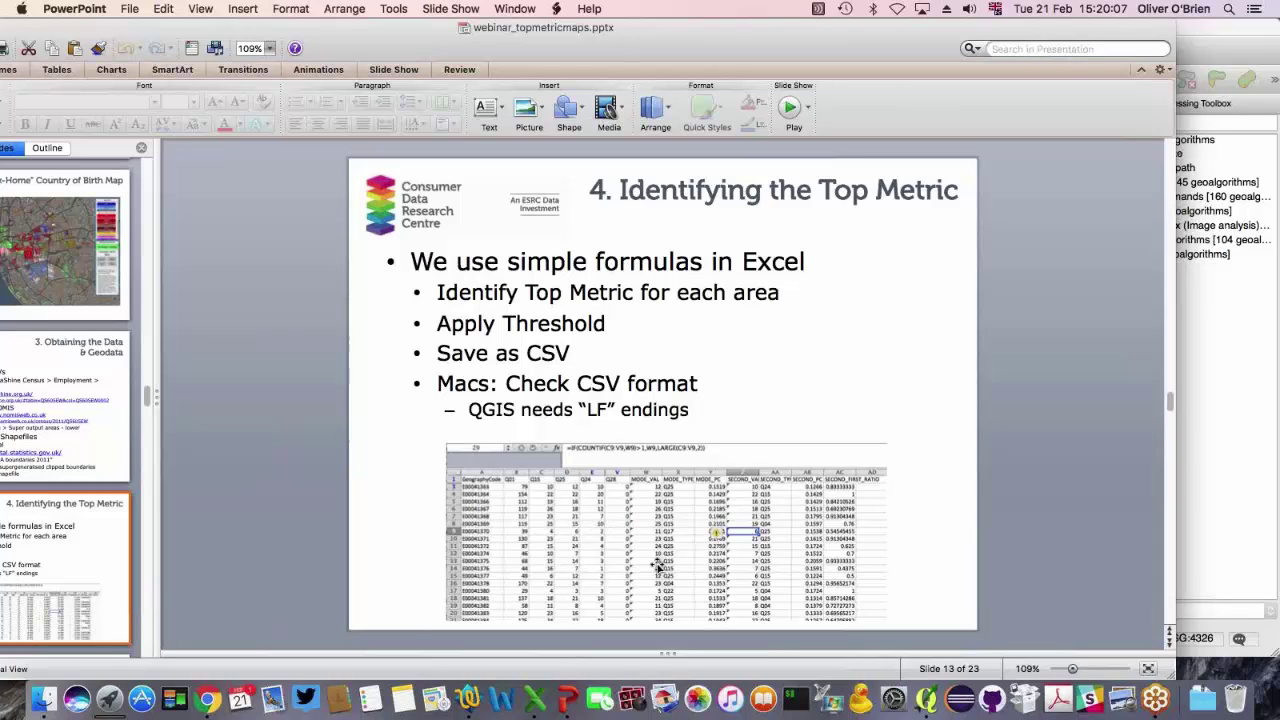
{"action": "left_click", "coordinate": [533, 706]}
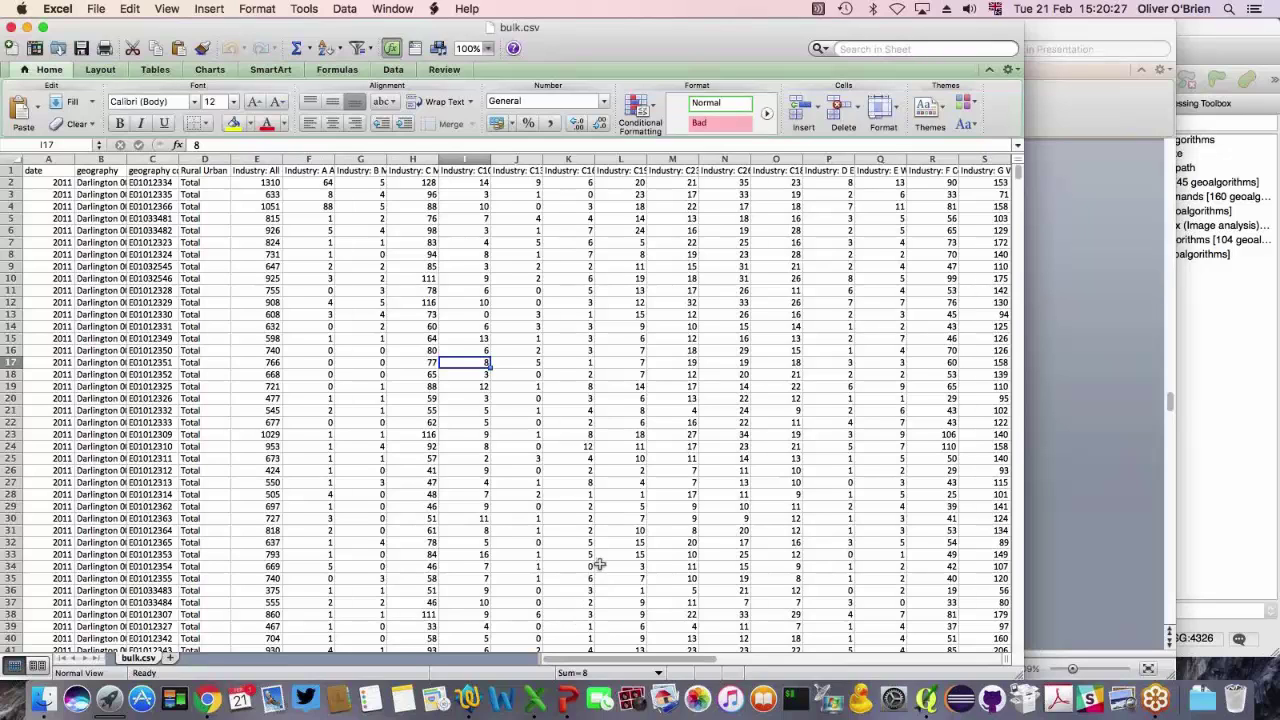
{"action": "left_click", "coordinate": [566, 698]}
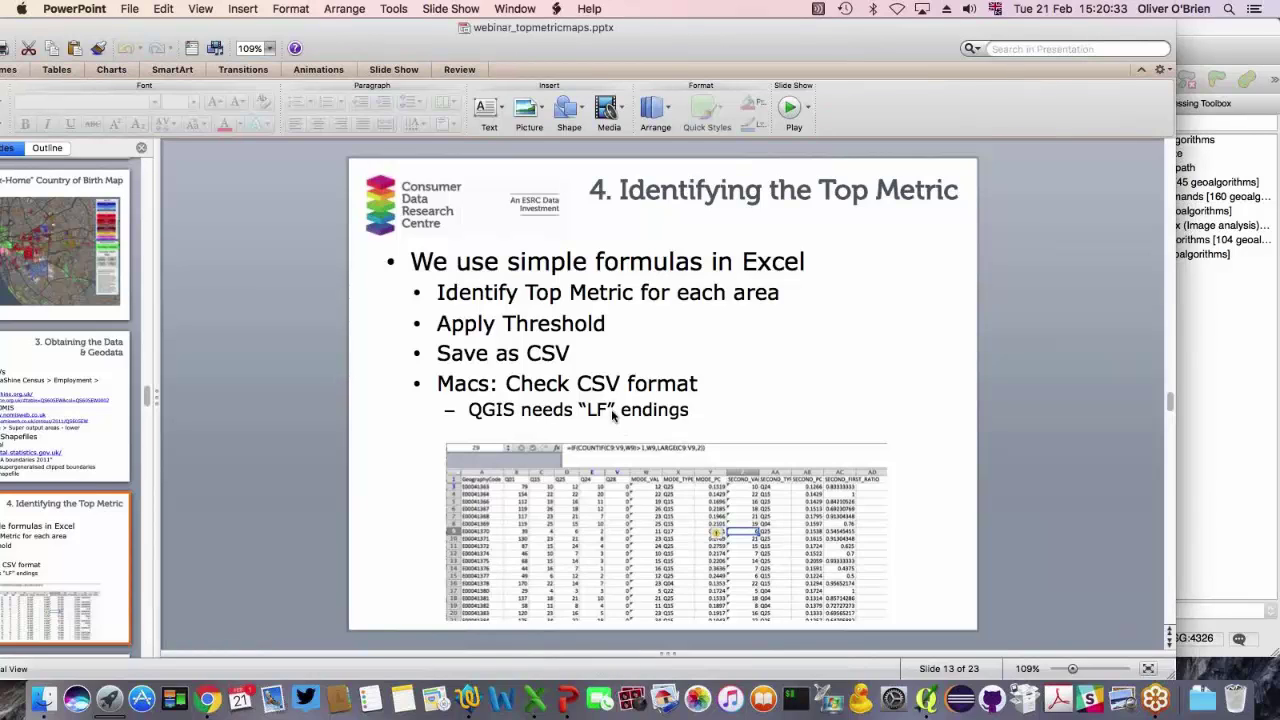
{"action": "scroll", "coordinate": [108, 514], "scroll_direction": "down", "scroll_amount": 3}
{"action": "left_click", "coordinate": [108, 531]}
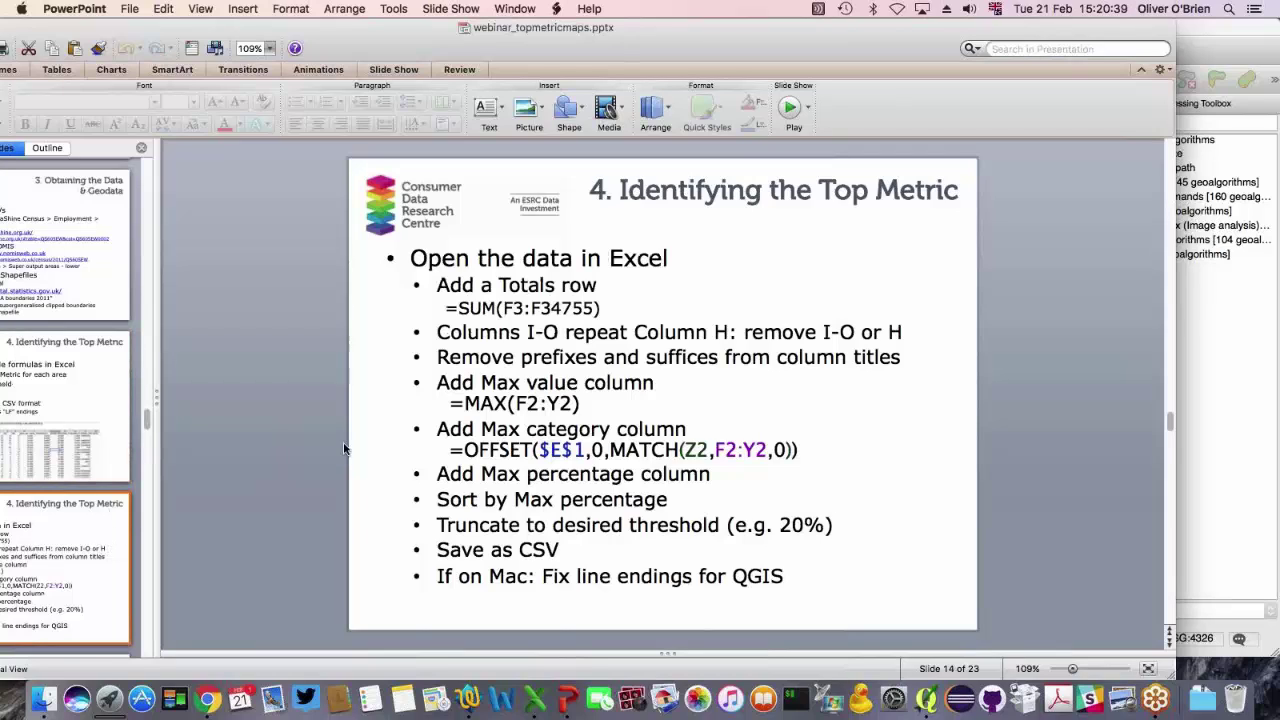
- Switch to Excel and examine the area rows and the geography, geography code and Rural Urban columns of bulk.csv
{"action": "left_click", "coordinate": [538, 705]}
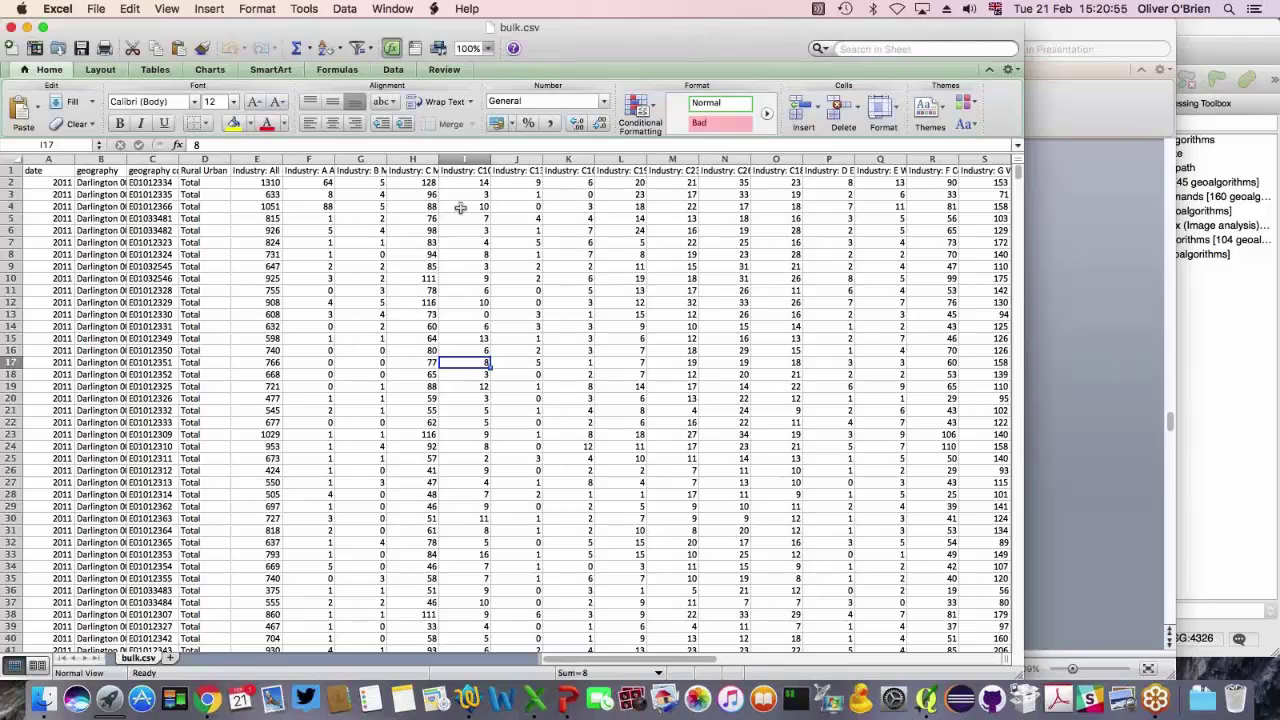
{"action": "left_click", "coordinate": [14, 182]}
{"action": "left_click", "coordinate": [12, 194]}
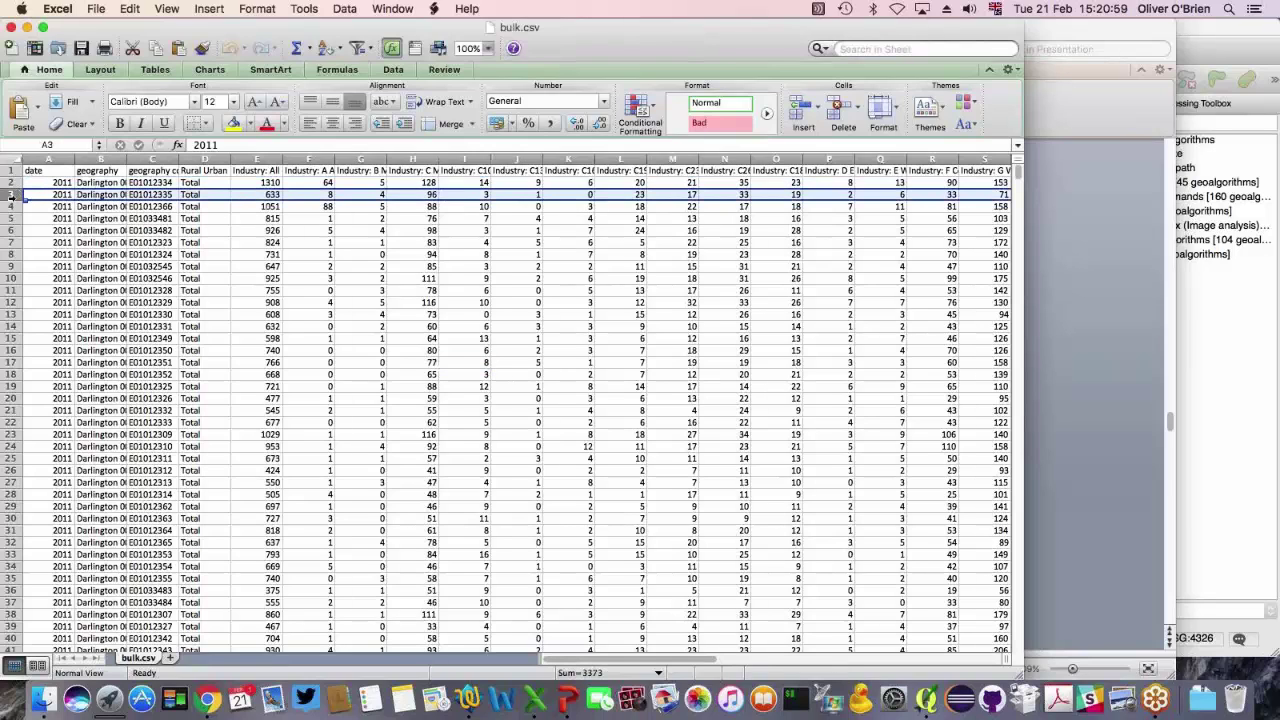
{"action": "left_click", "coordinate": [12, 206]}
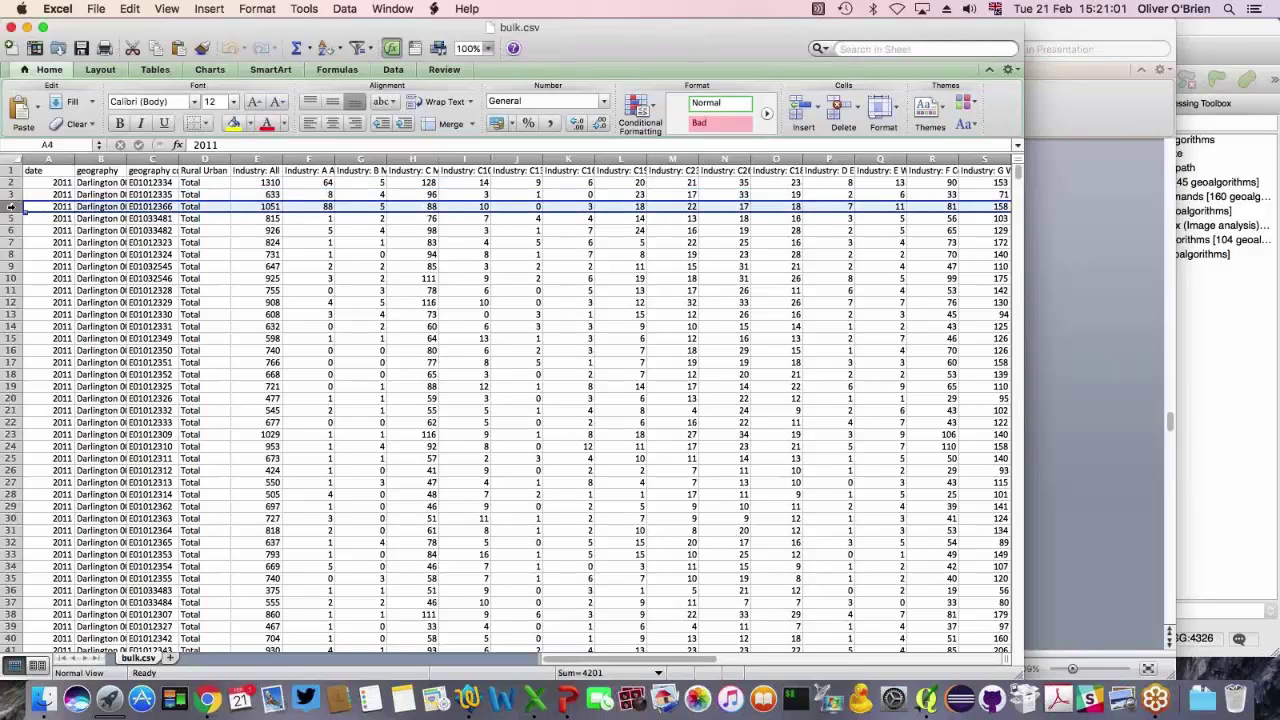
{"action": "left_click", "coordinate": [160, 218]}
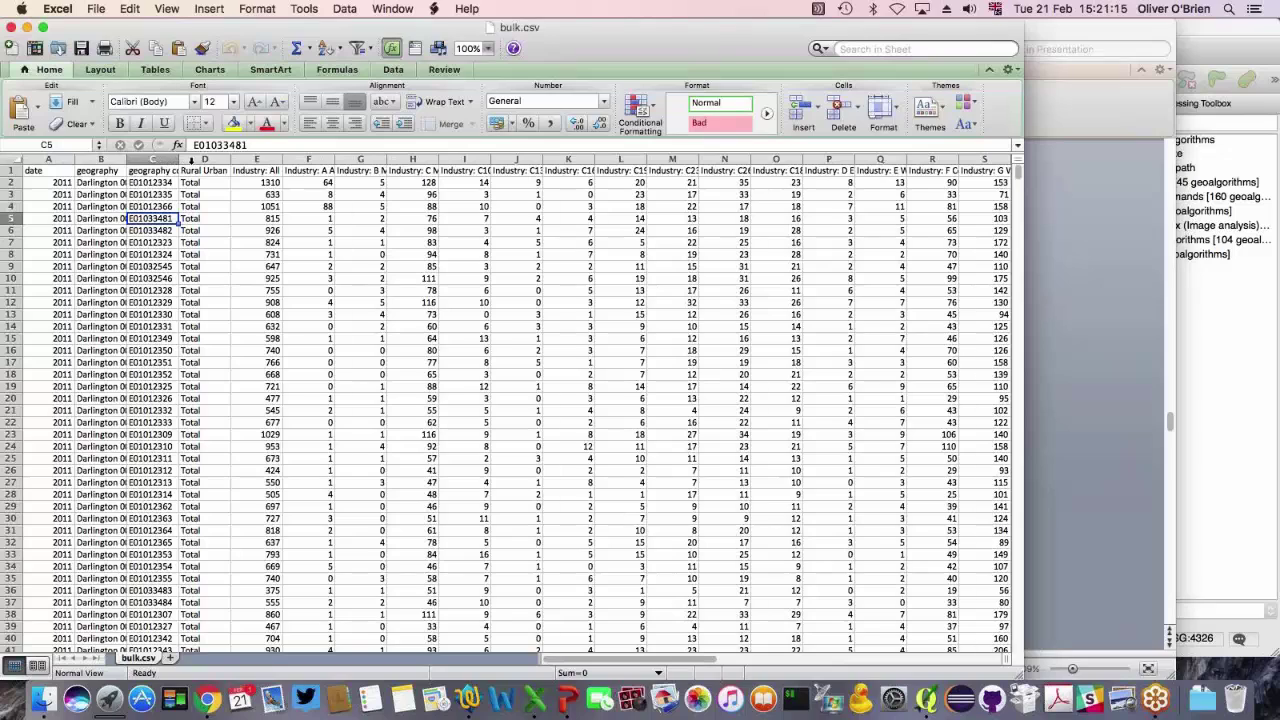
{"action": "left_click", "coordinate": [150, 160]}
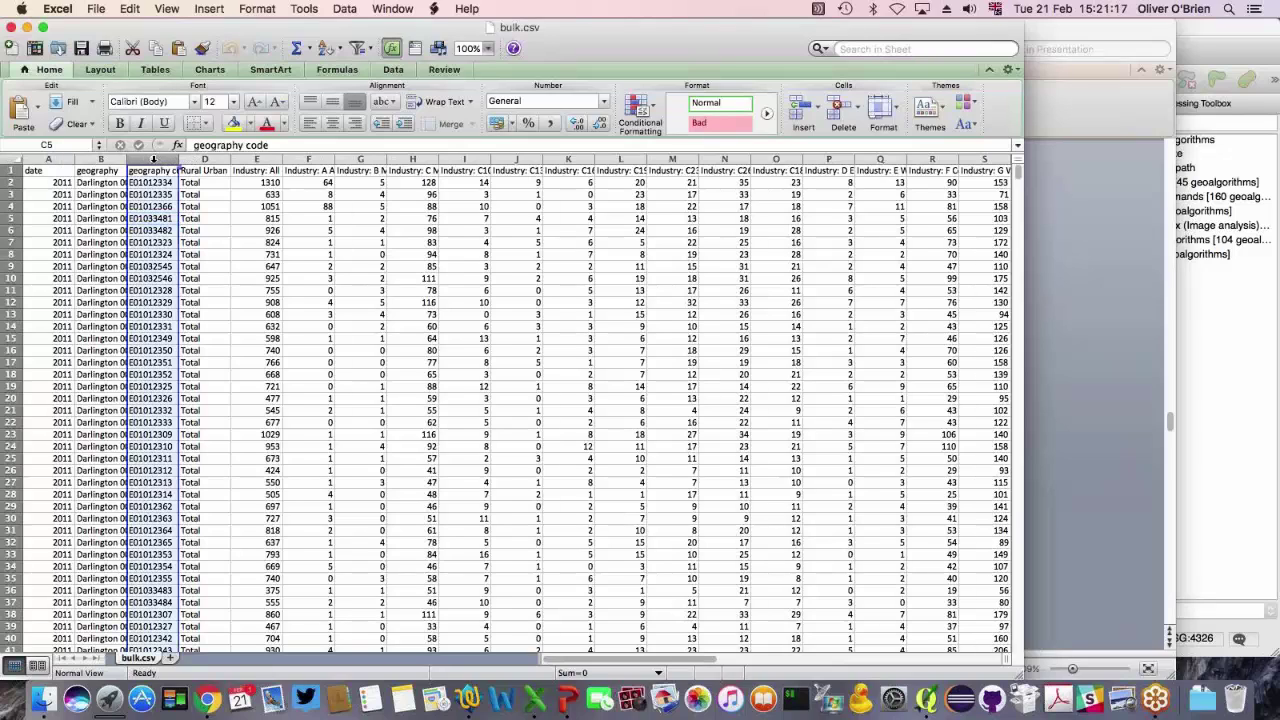
{"action": "left_click", "coordinate": [148, 231]}
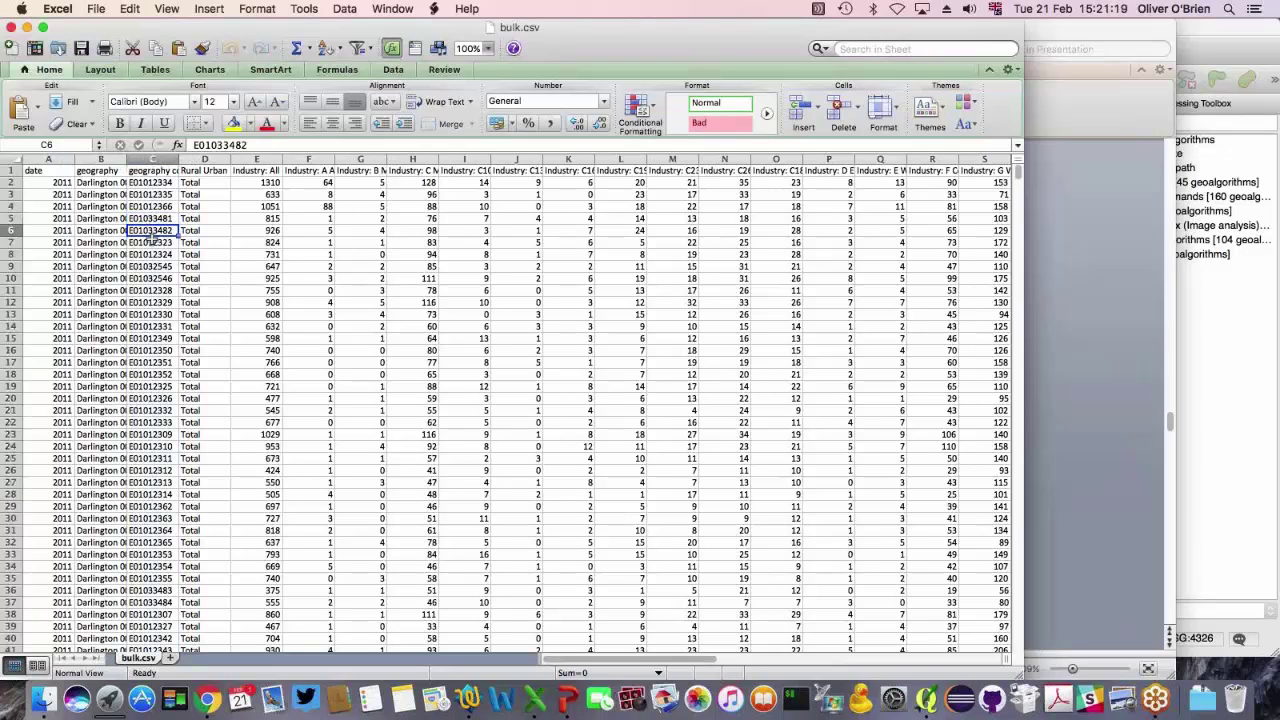
{"action": "left_click", "coordinate": [100, 160]}
{"action": "left_click", "coordinate": [106, 229]}
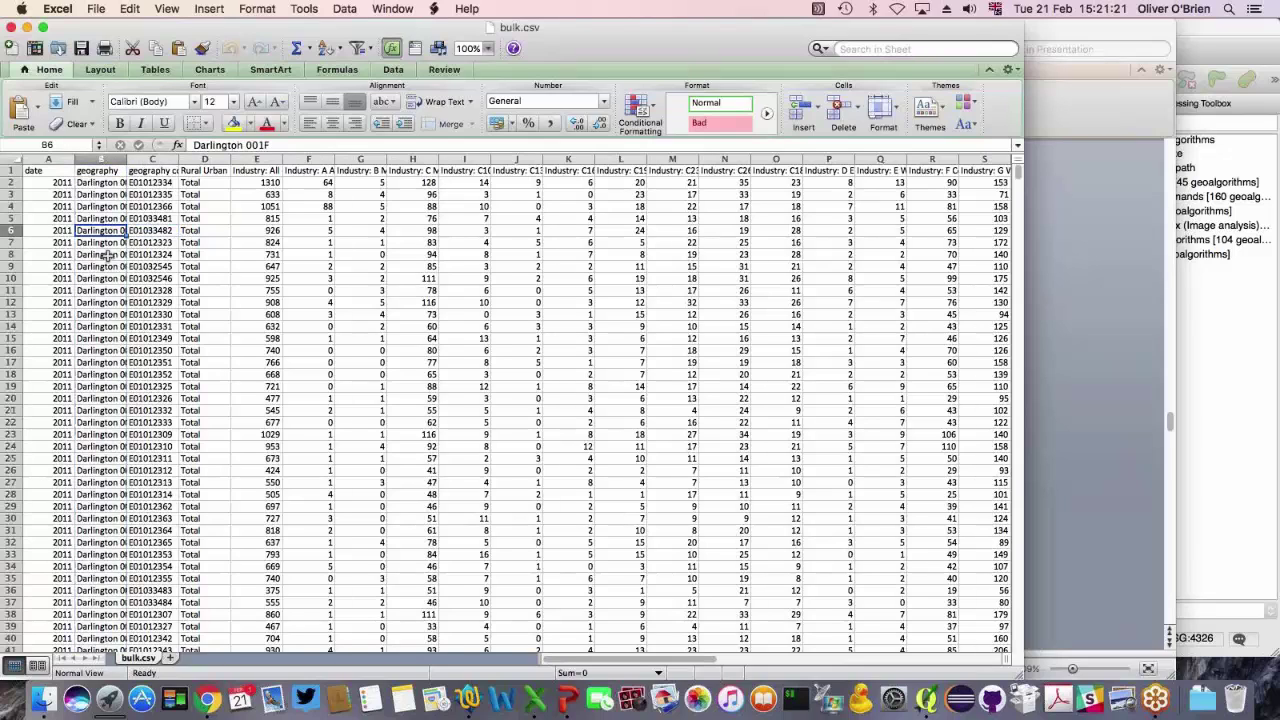
{"action": "left_click", "coordinate": [109, 255]}
{"action": "left_click", "coordinate": [207, 182]}
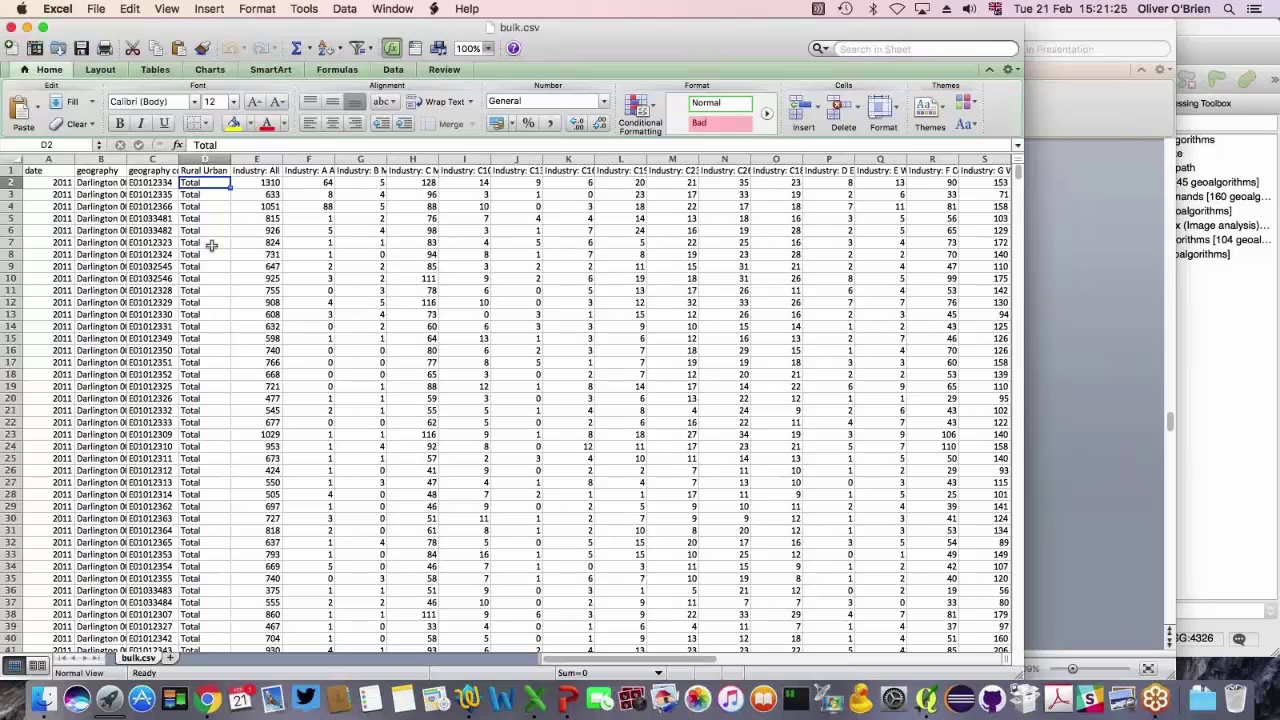
- Inspect the full titles of the Industry columns E to I and the all-categories value in row 2
{"action": "left_click", "coordinate": [268, 181]}
{"action": "left_click", "coordinate": [268, 172]}
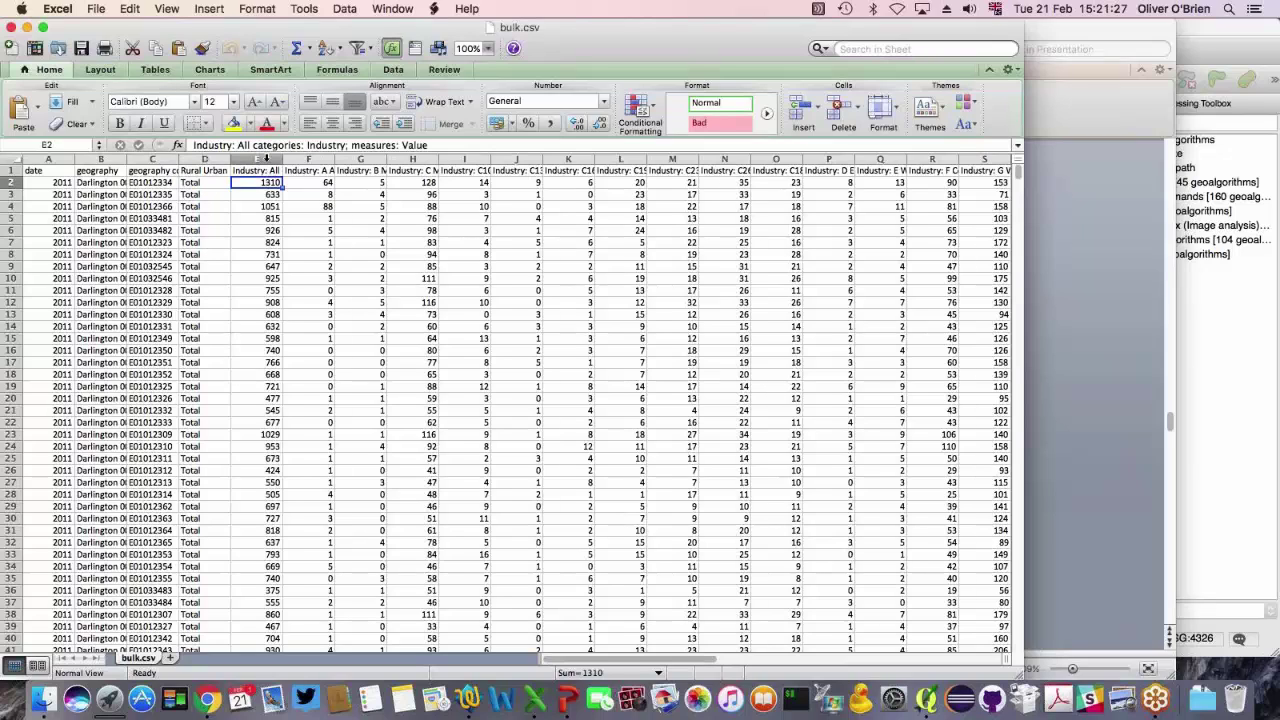
{"action": "key", "text": "super+shift+Down"}
{"action": "left_click", "coordinate": [266, 182]}
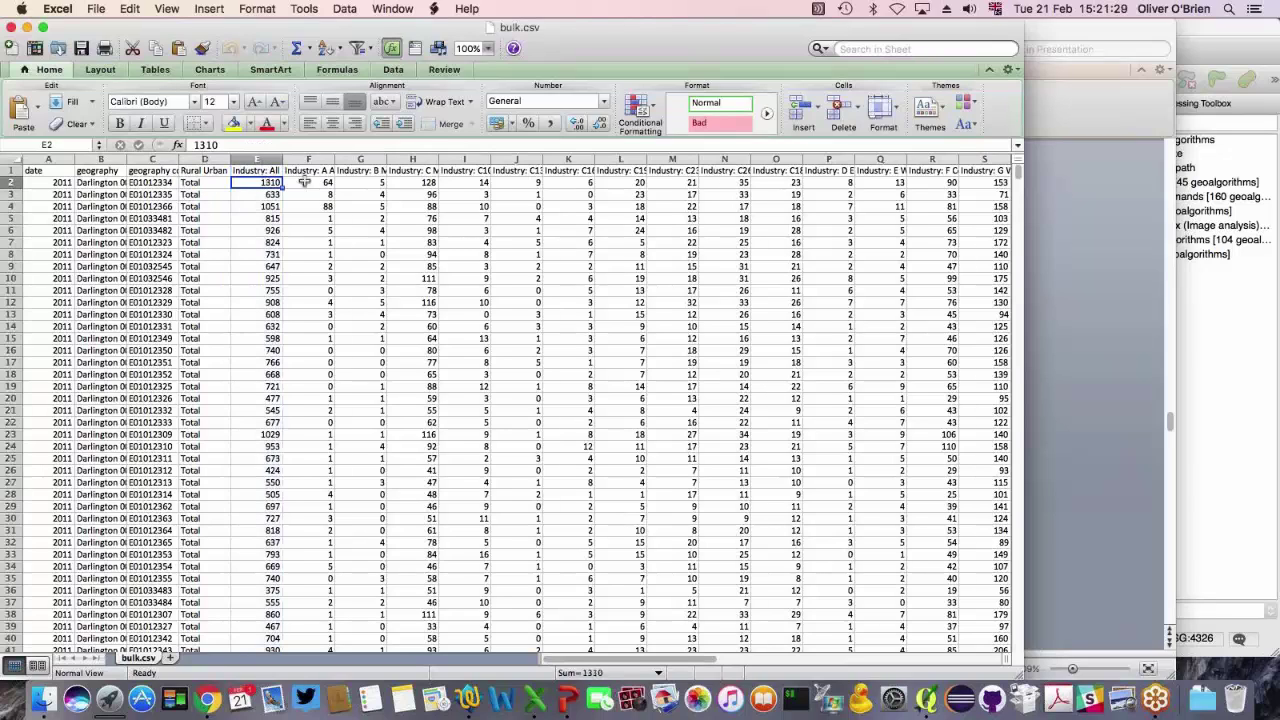
{"action": "left_click", "coordinate": [288, 182]}
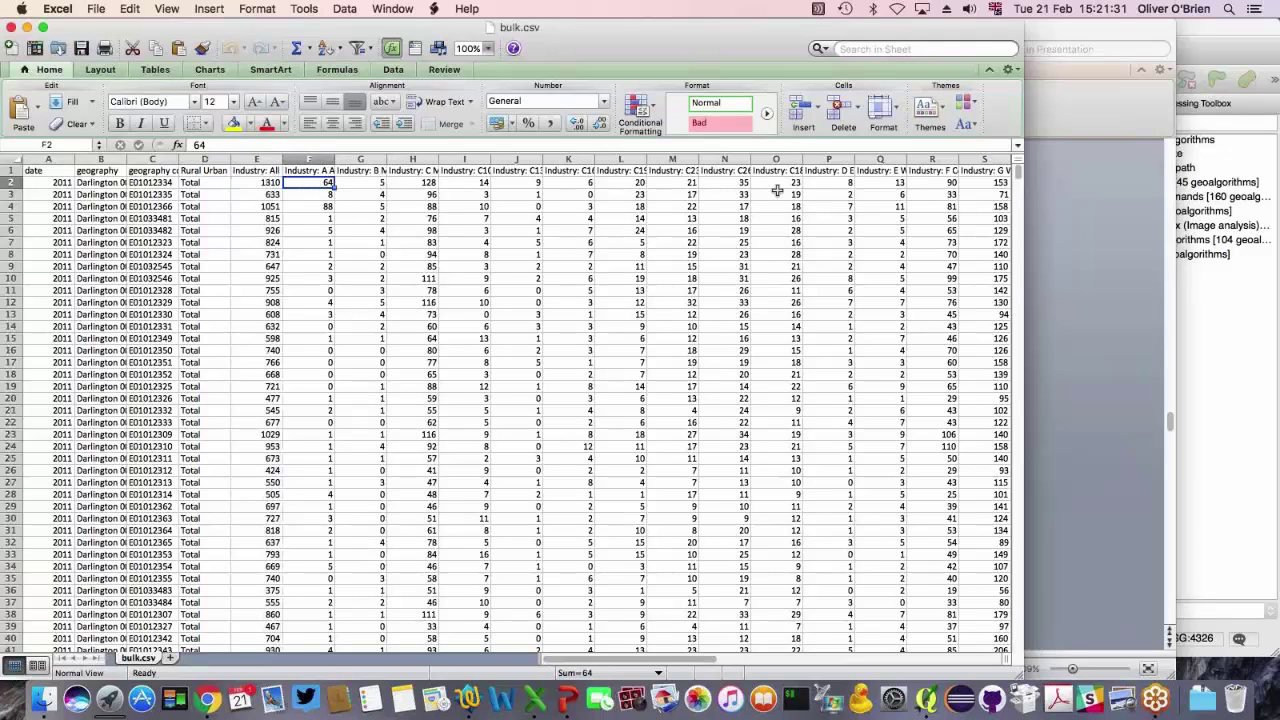
{"action": "left_click", "coordinate": [255, 181]}
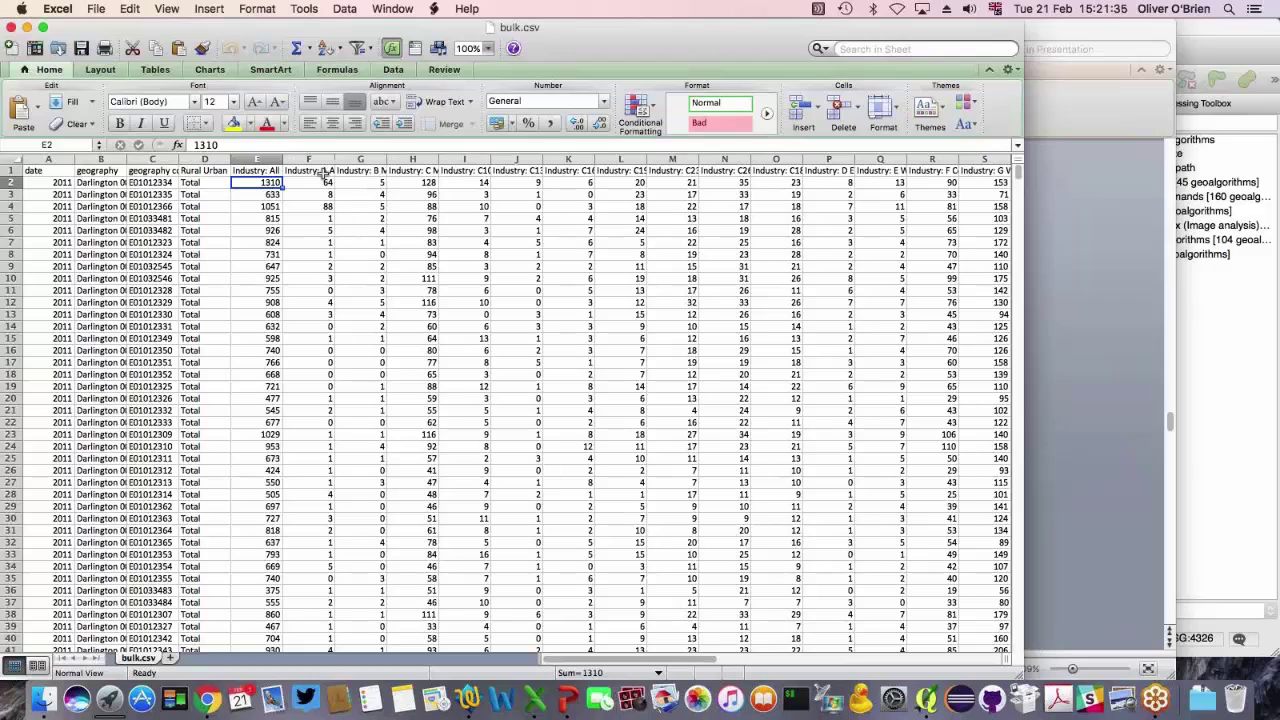
{"action": "left_click", "coordinate": [323, 172]}
{"action": "left_click", "coordinate": [359, 175]}
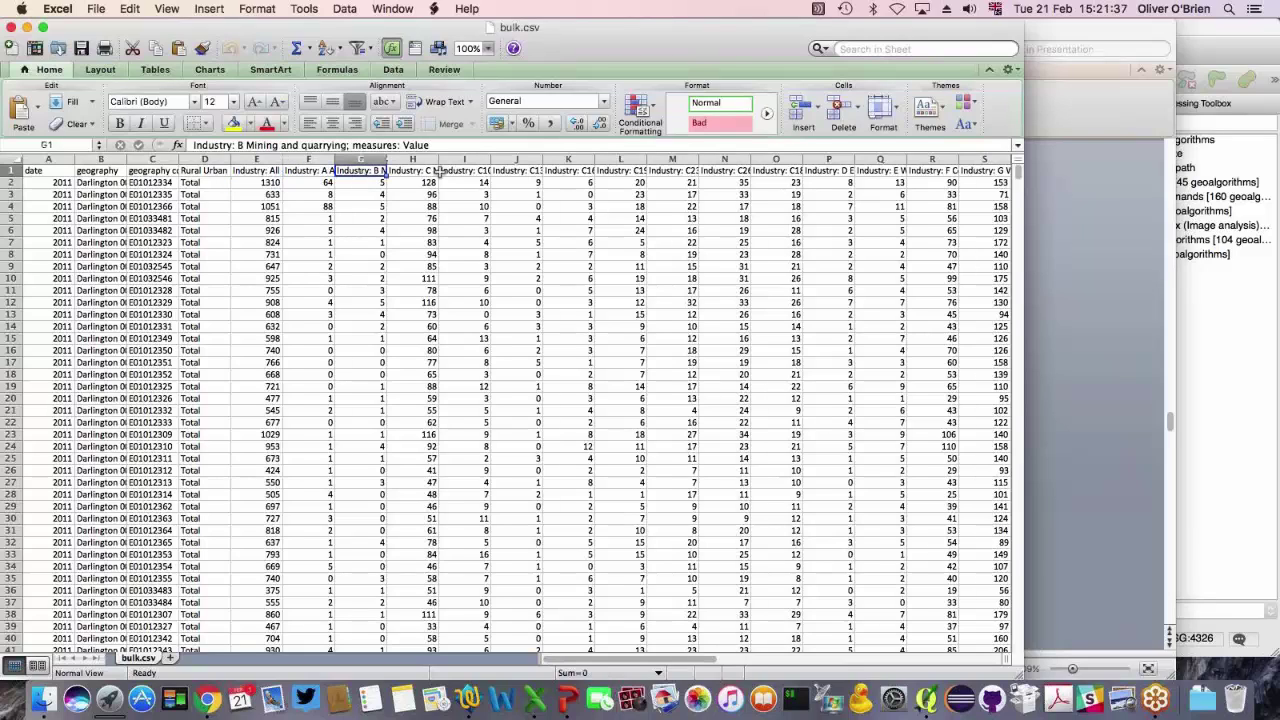
{"action": "left_click", "coordinate": [420, 174]}
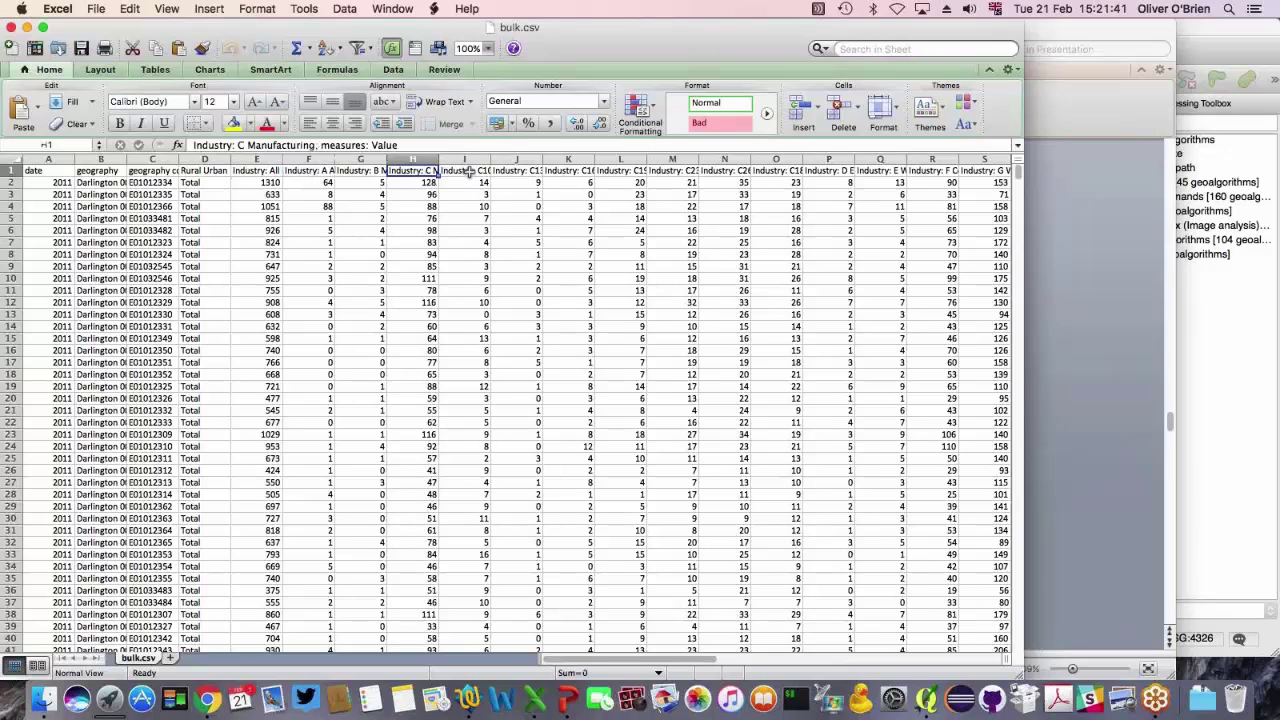
{"action": "left_click", "coordinate": [470, 172]}
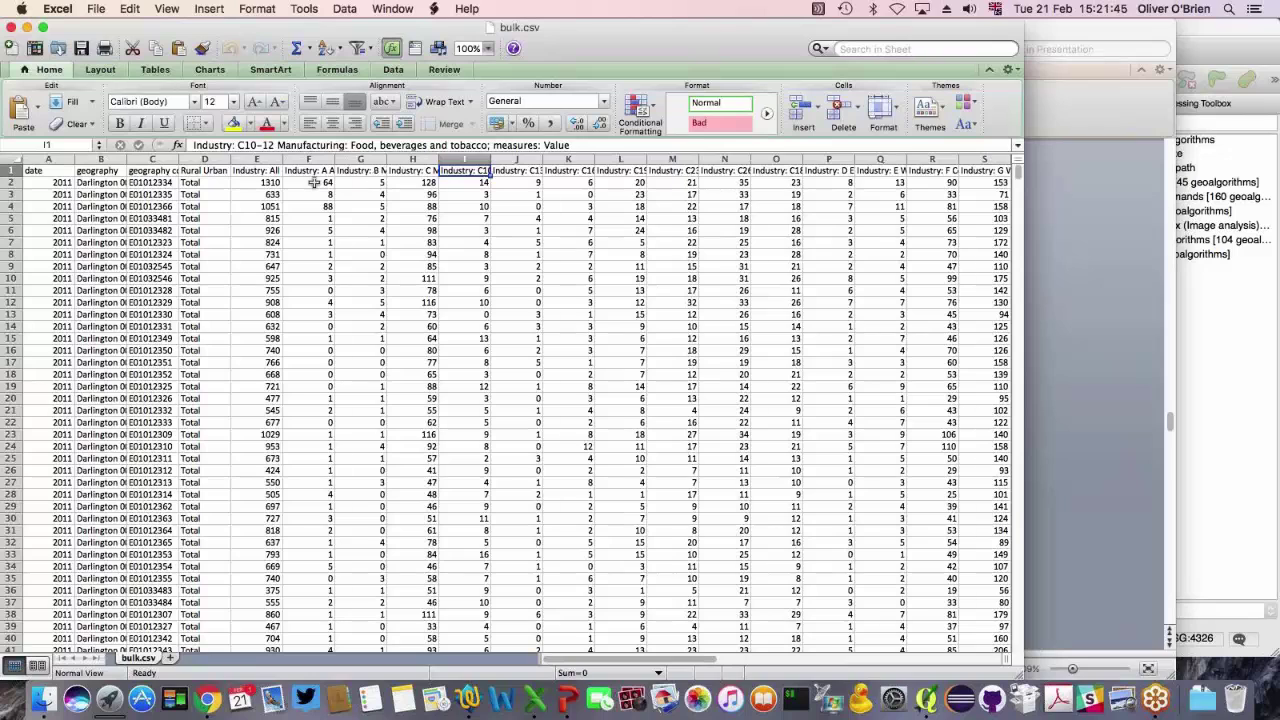
- Review the industry values across row 2 from column F and compare manufacturing column H with its sub-category columns I to O
{"action": "left_click_drag", "start_coordinate": [314, 183], "coordinate": [1041, 186]}
{"action": "left_click_drag", "start_coordinate": [770, 658], "coordinate": [600, 658]}
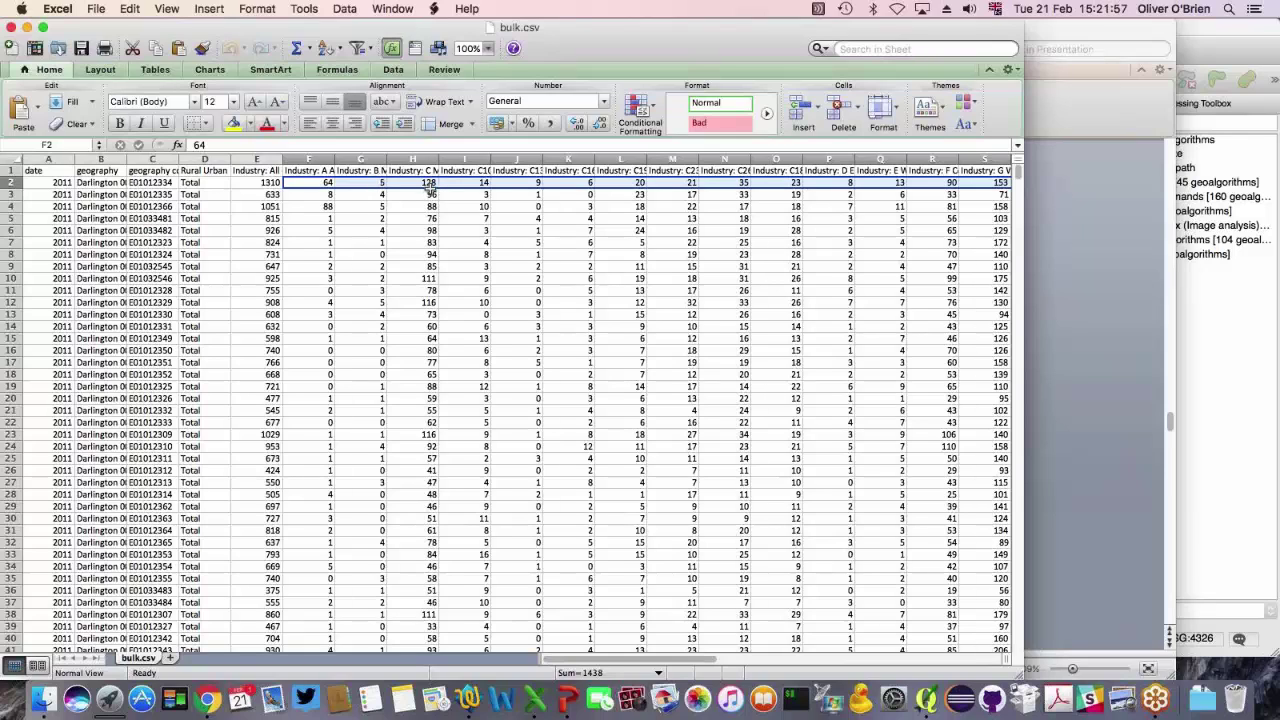
{"action": "left_click", "coordinate": [428, 184]}
{"action": "left_click_drag", "start_coordinate": [465, 159], "coordinate": [773, 159]}
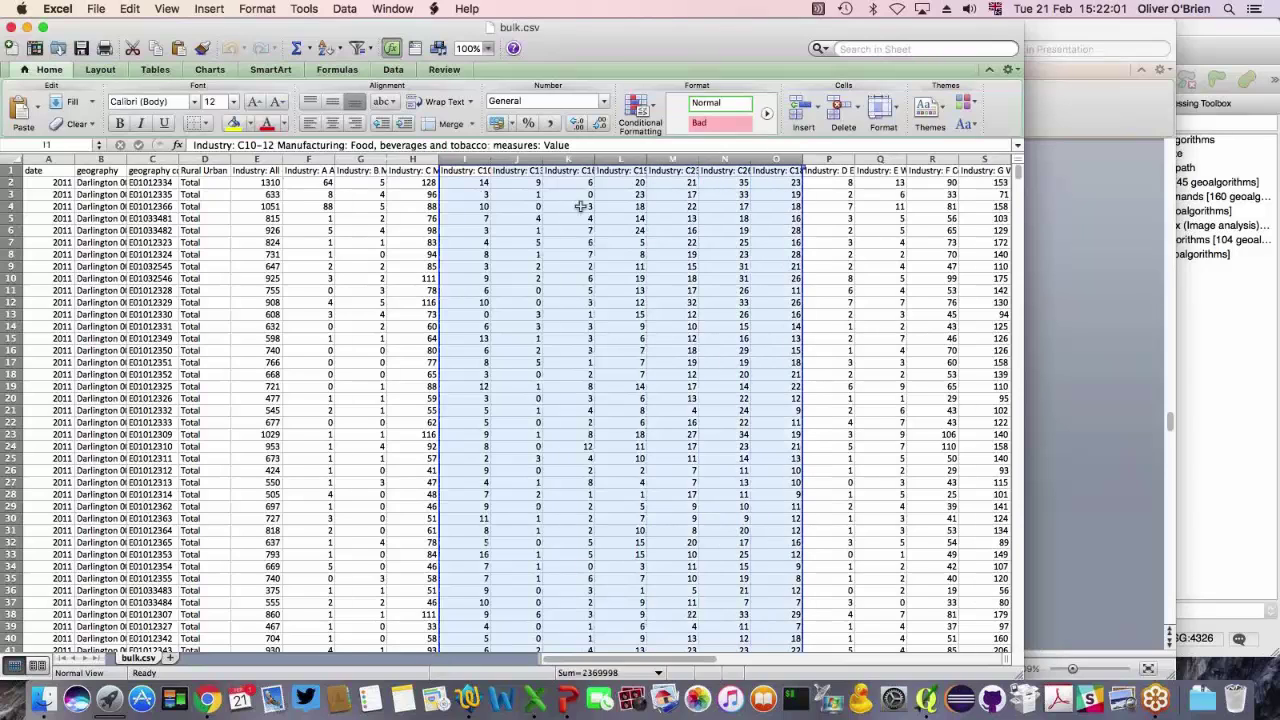
{"action": "left_click", "coordinate": [448, 182]}
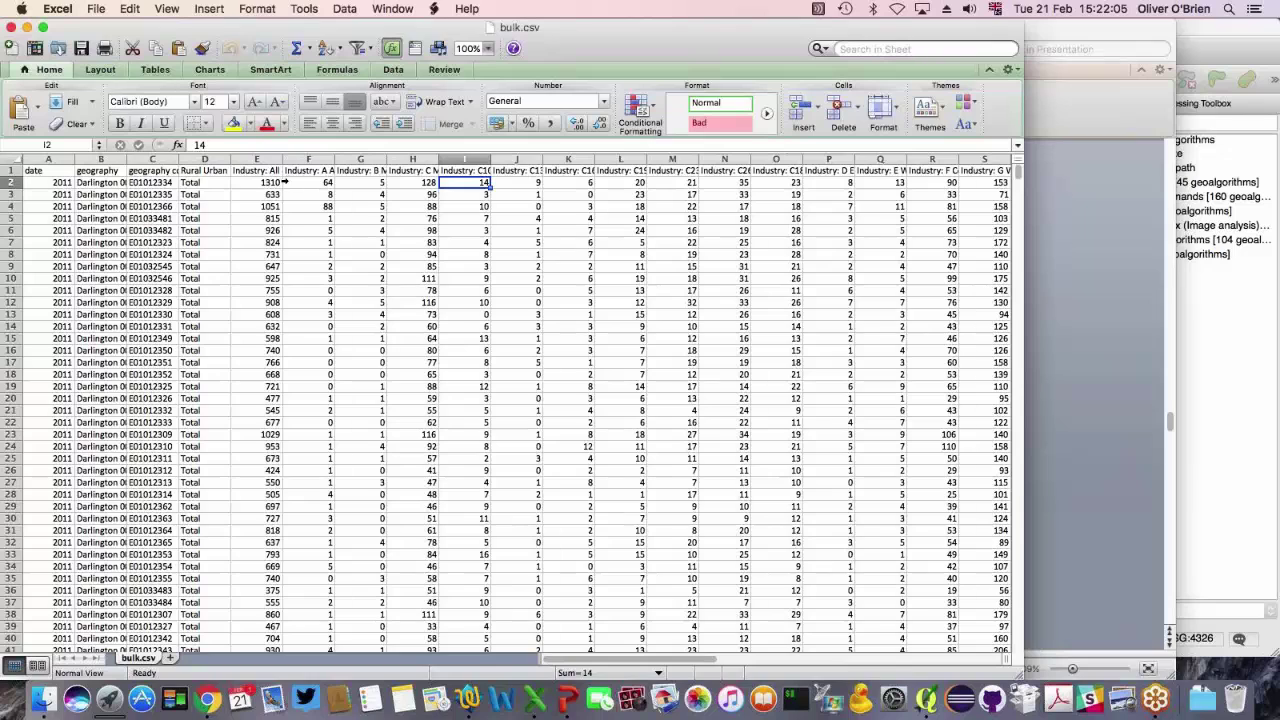
- Insert an empty row above row 2, directly below the column titles, for the totals
{"action": "left_click", "coordinate": [10, 183]}
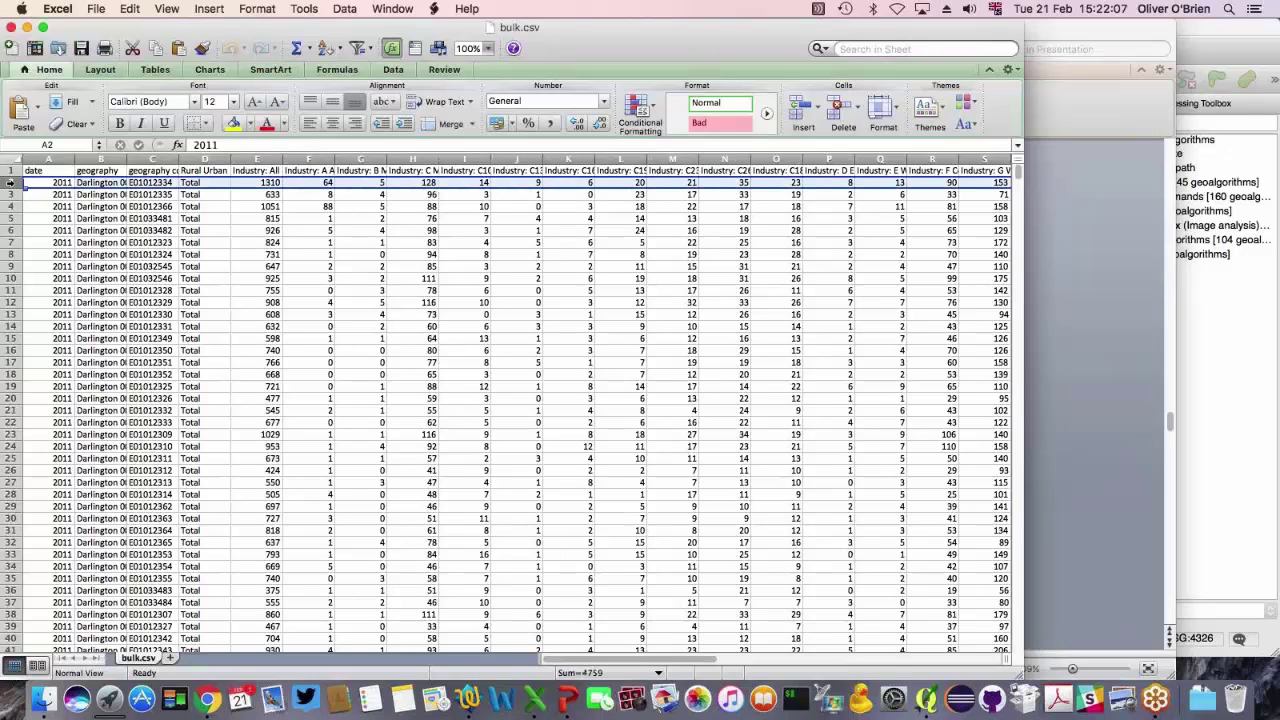
{"action": "right_click", "coordinate": [10, 183]}
{"action": "left_click", "coordinate": [83, 268]}
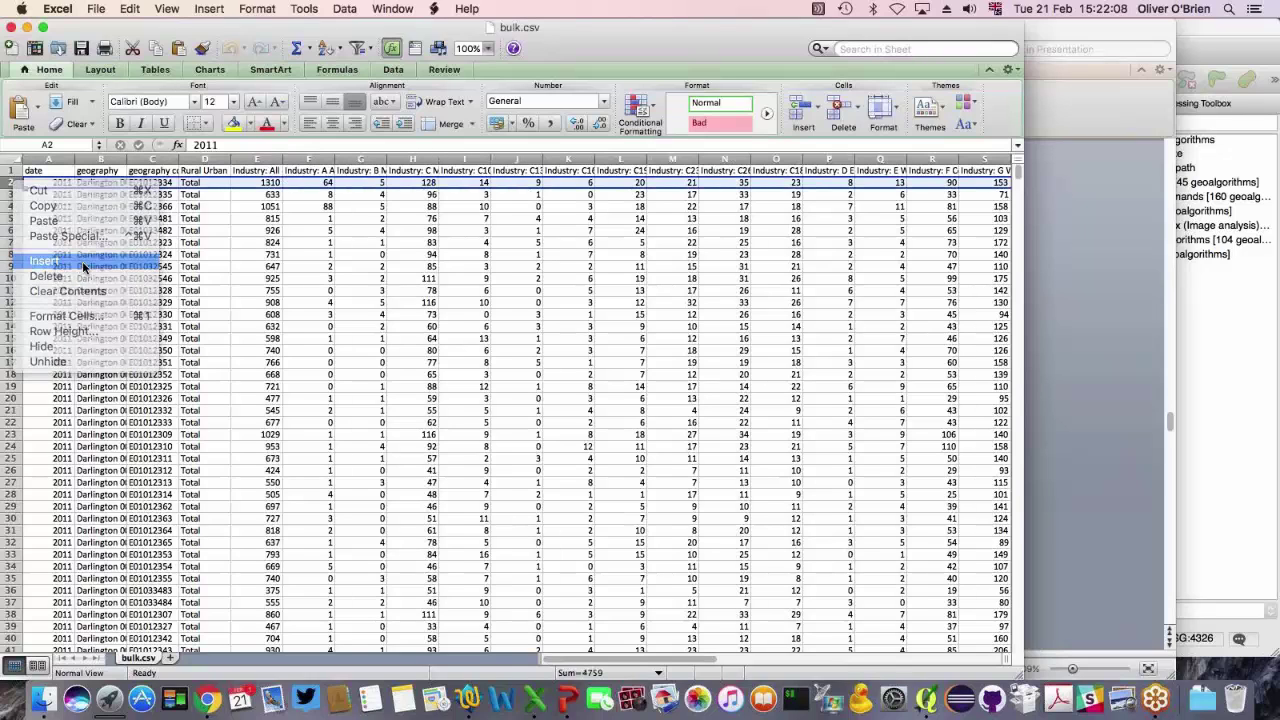
- Enter a SUM formula in E2 that refers to the first all-categories value, E3
{"action": "left_click", "coordinate": [277, 185]}
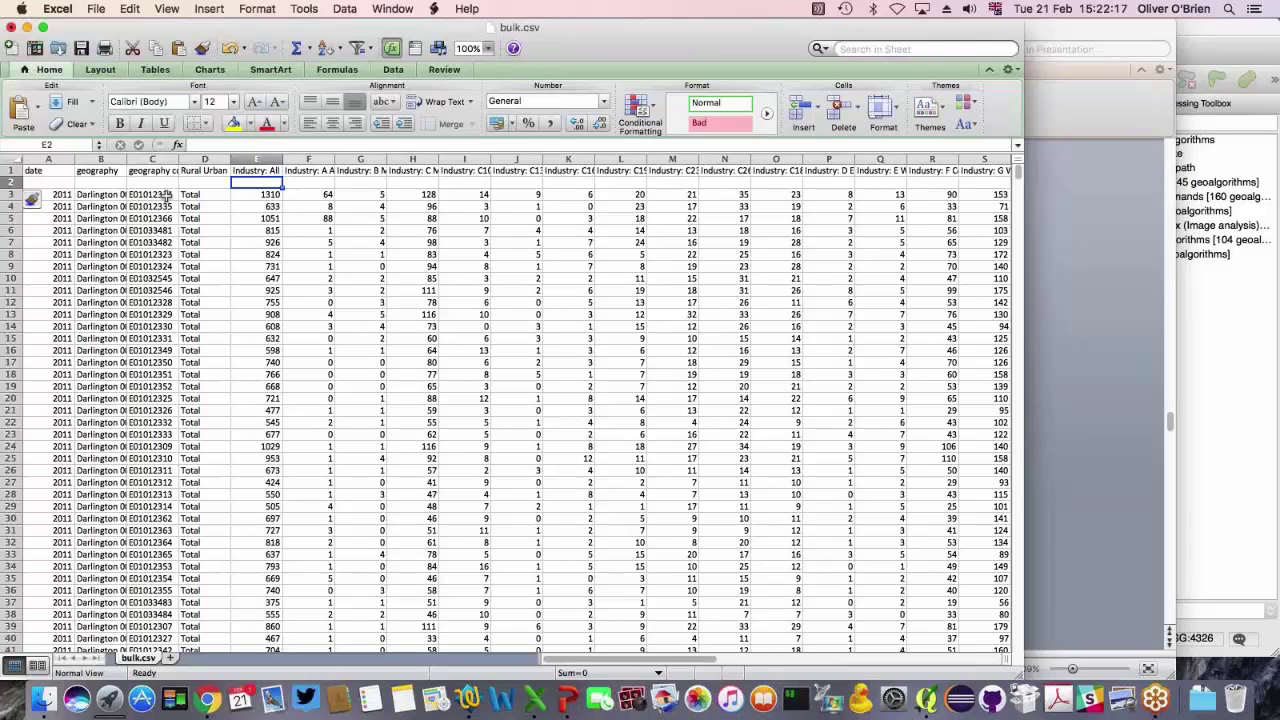
{"action": "type", "text": "=sum"}
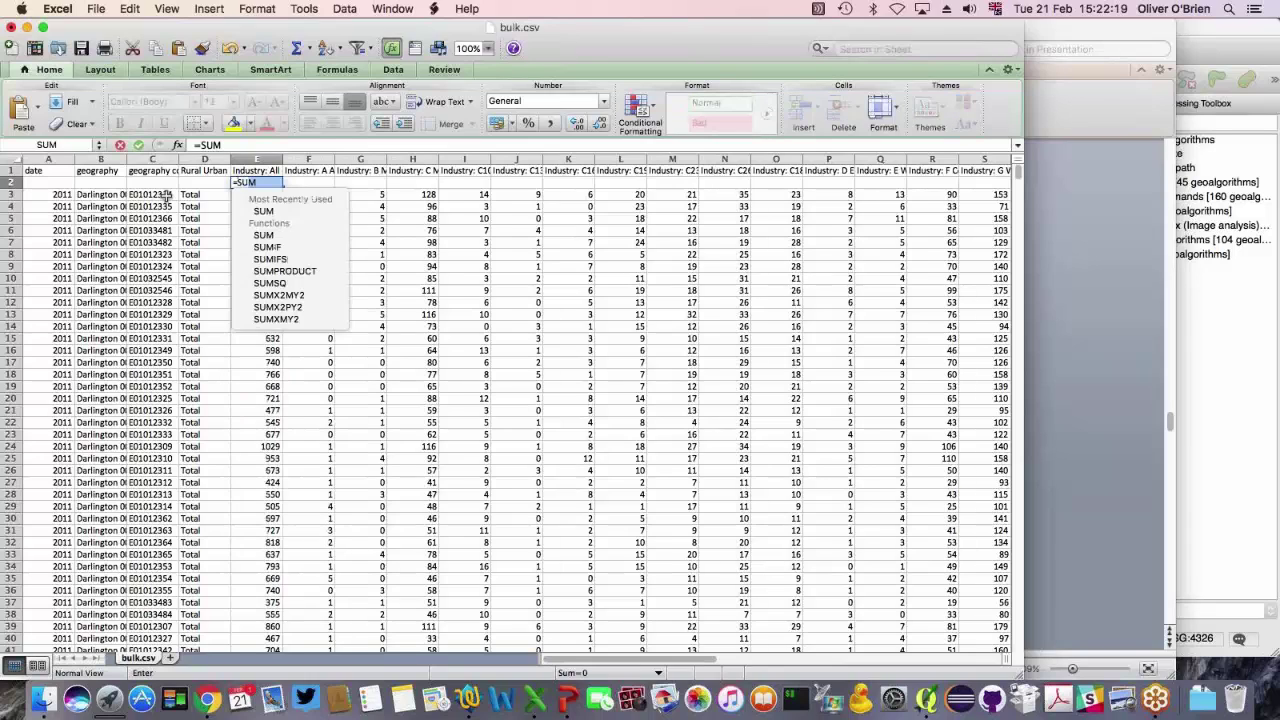
{"action": "key", "text": "Tab"}
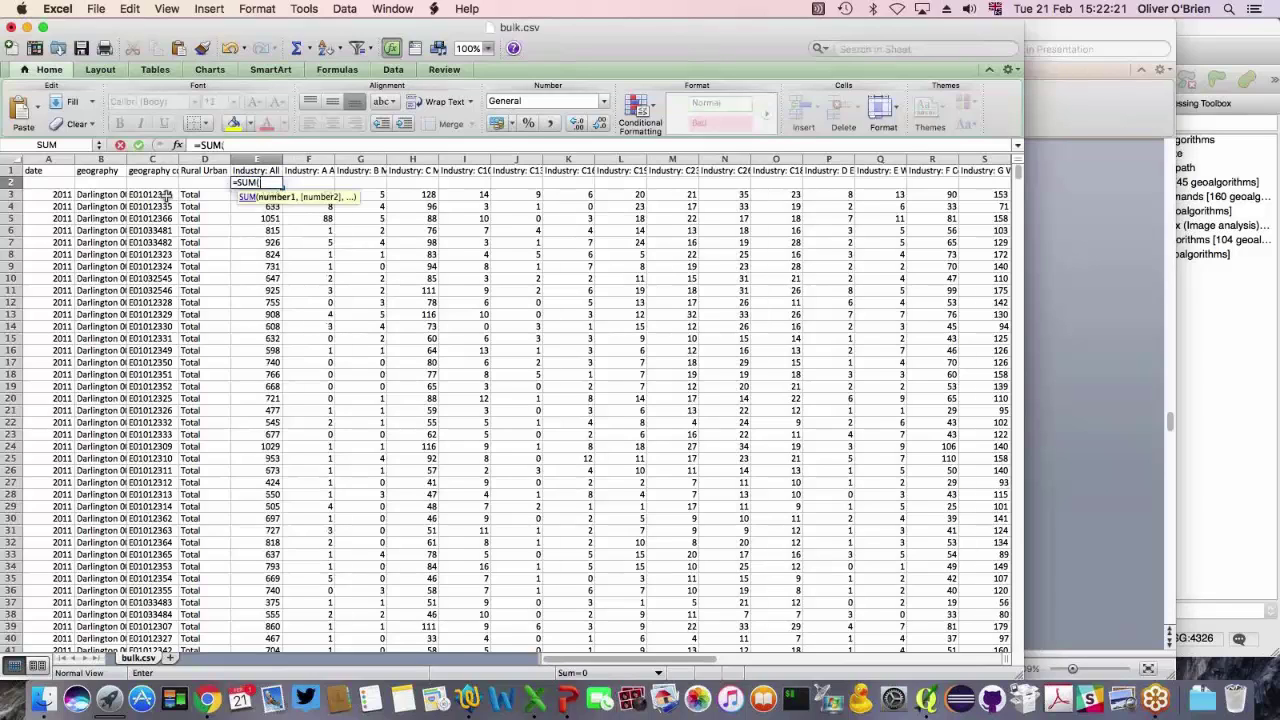
{"action": "key", "text": "Down"}
{"action": "key", "text": "Return"}
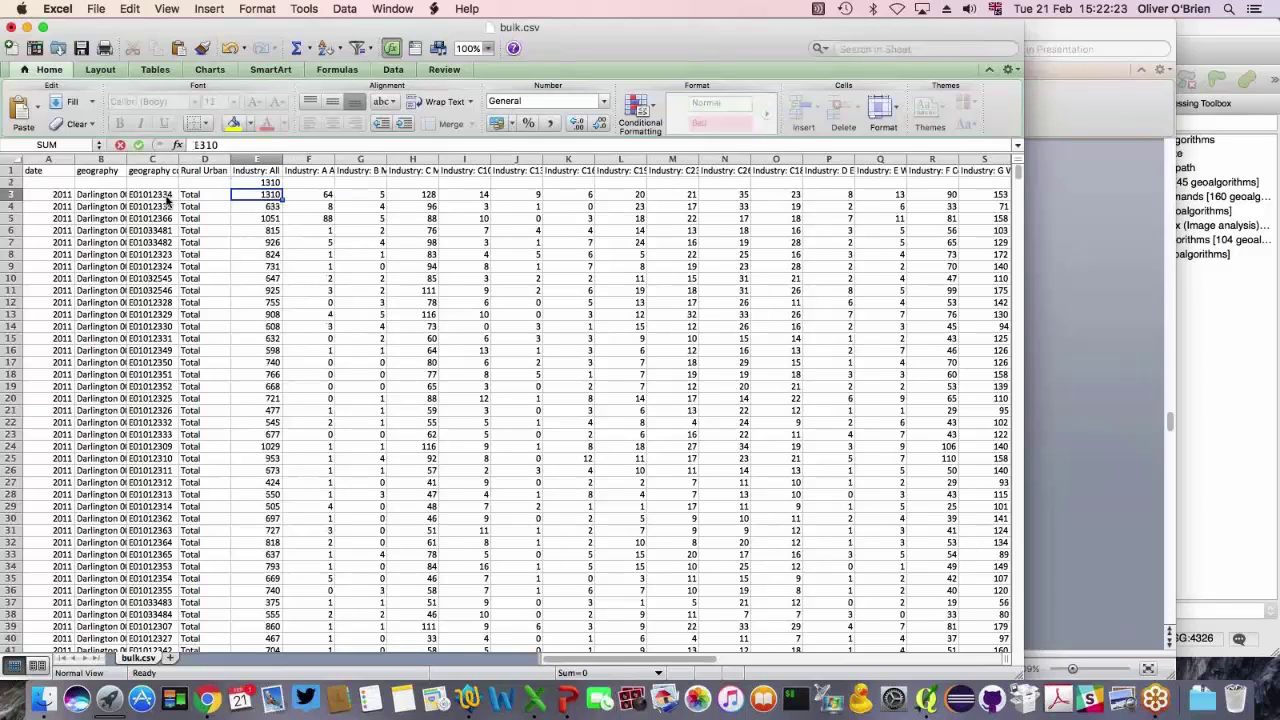
{"action": "key", "text": "Up"}
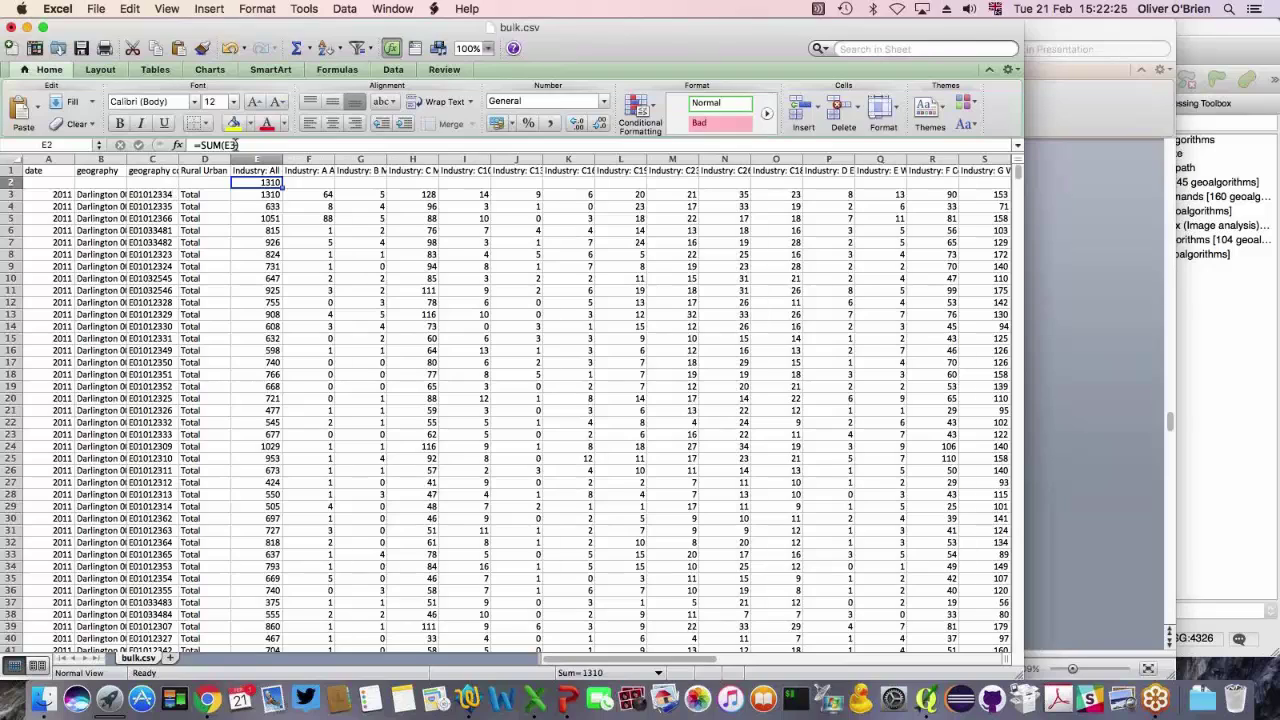
- Extend the formula in E2 to sum E3:E34755 and fill it across row 2 through column AF
{"action": "left_click", "coordinate": [235, 145]}
{"action": "type", "text": ":"}
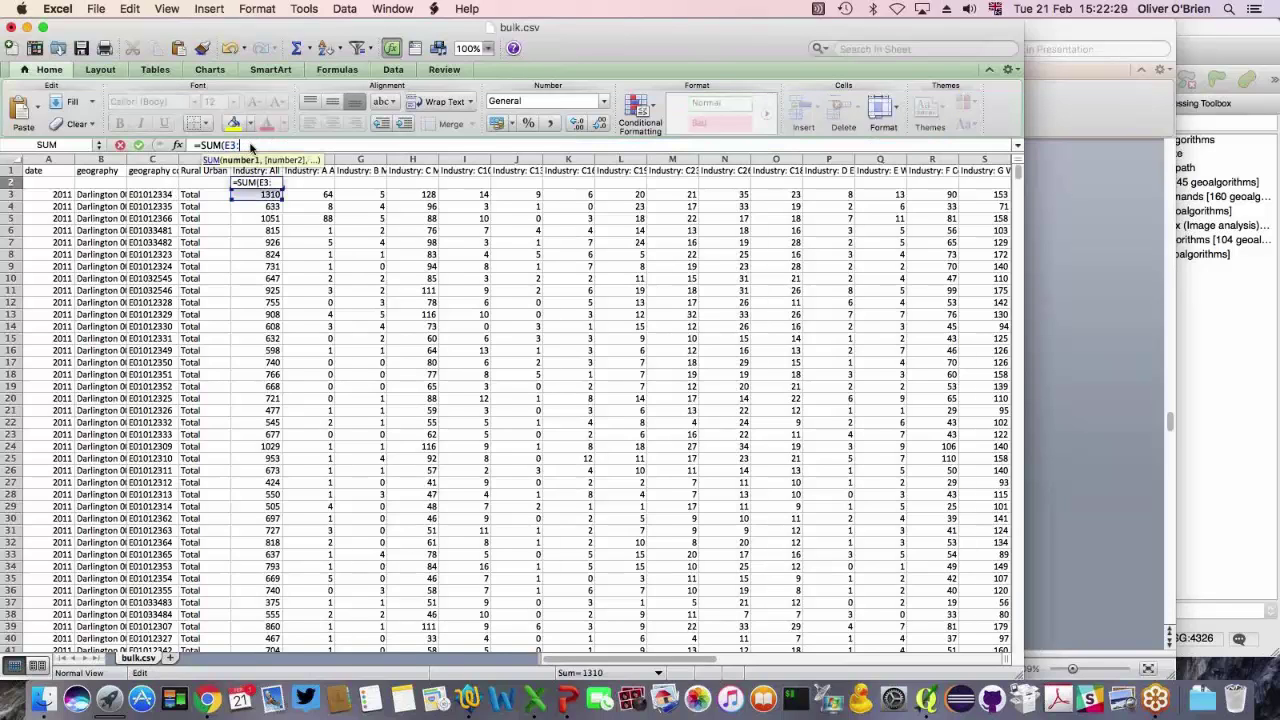
{"action": "left_click_drag", "start_coordinate": [1017, 632], "coordinate": [968, 678]}
{"action": "left_click_drag", "start_coordinate": [969, 176], "coordinate": [966, 655]}
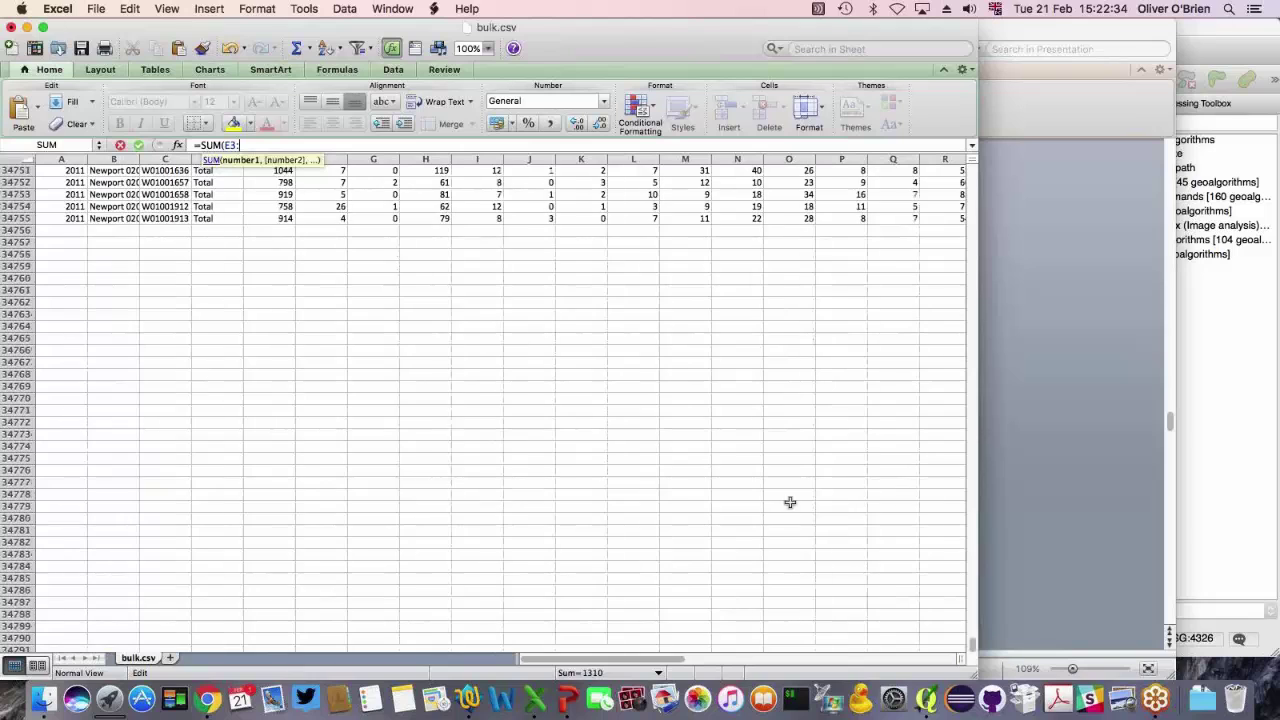
{"action": "scroll", "coordinate": [500, 400], "scroll_direction": "up", "scroll_amount": 2}
{"action": "left_click", "coordinate": [287, 407]}
{"action": "type", "text": ")"}
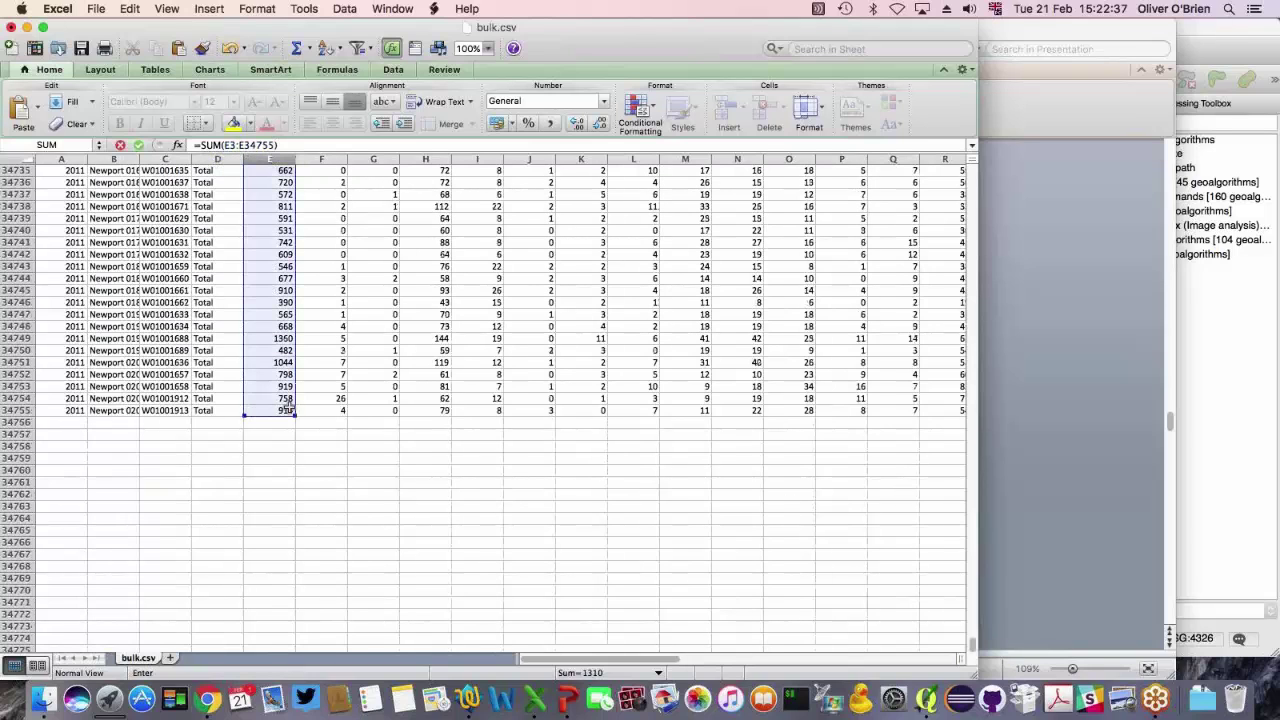
{"action": "key", "text": "Return"}
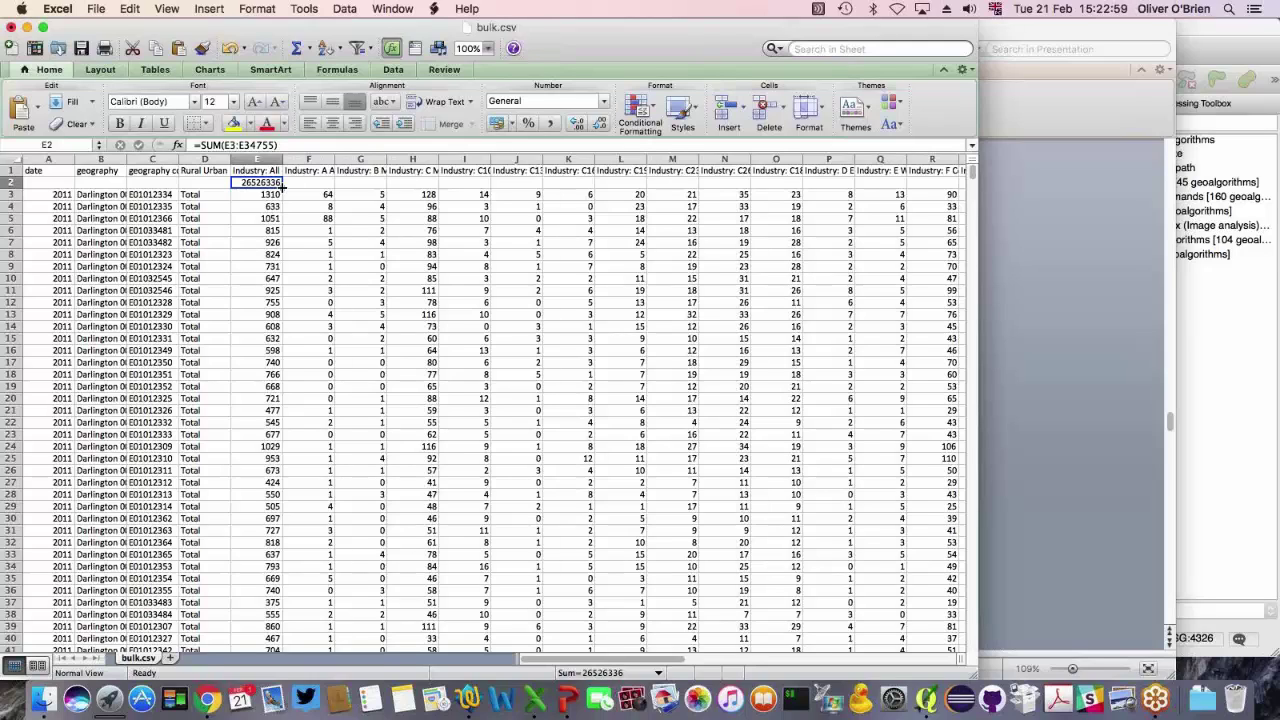
{"action": "left_click_drag", "start_coordinate": [284, 186], "coordinate": [898, 190]}
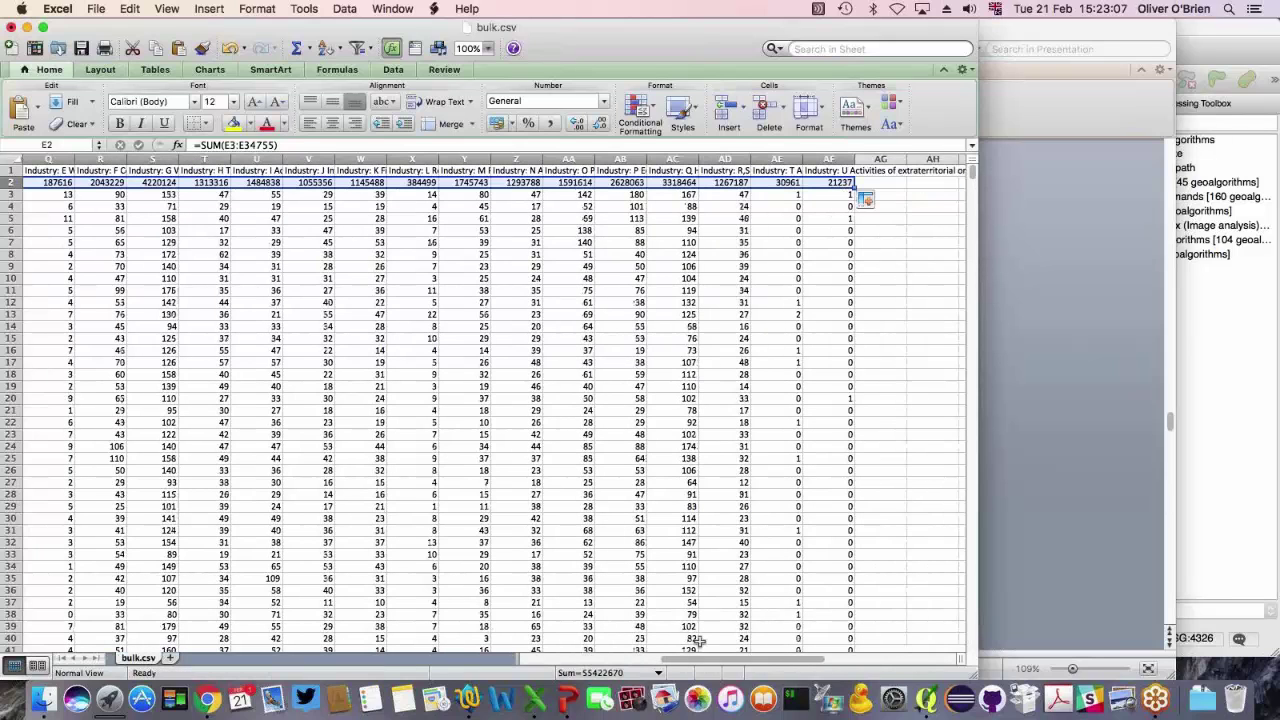
{"action": "left_click_drag", "start_coordinate": [684, 662], "coordinate": [585, 657]}
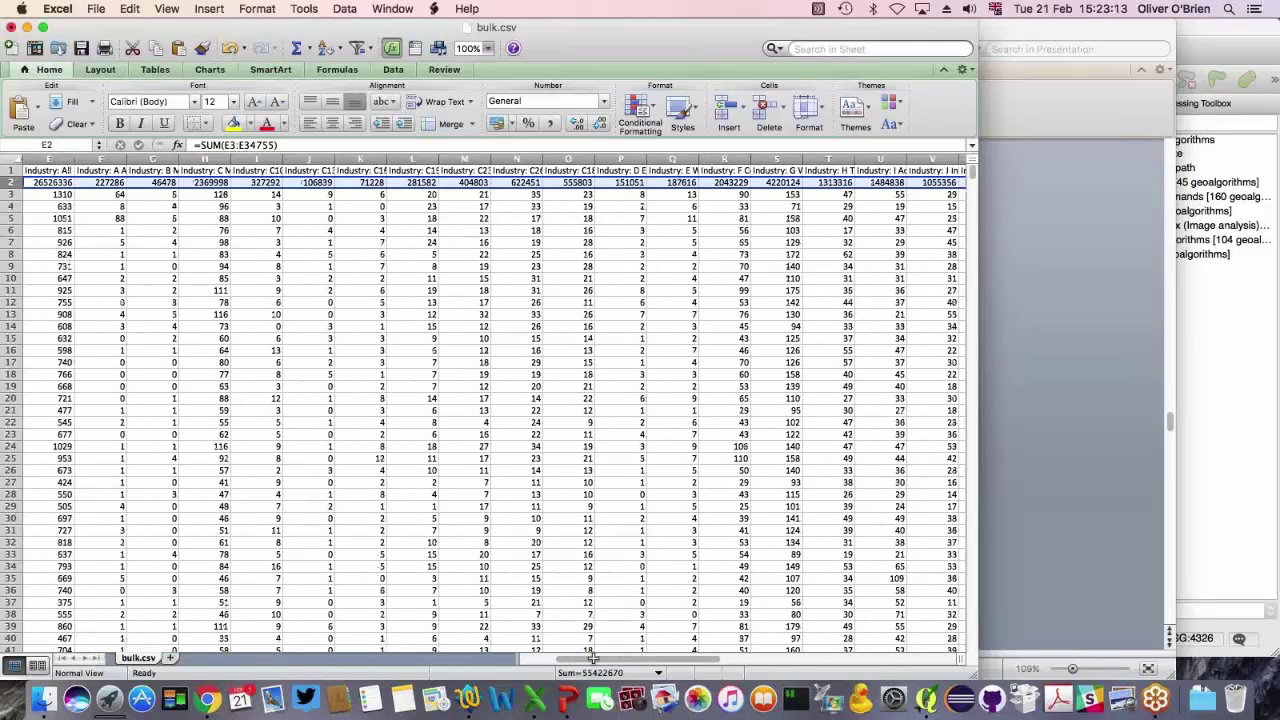
- Inspect the full title of column K and the industry totals in row 2 for columns P to U
{"action": "left_click", "coordinate": [374, 205]}
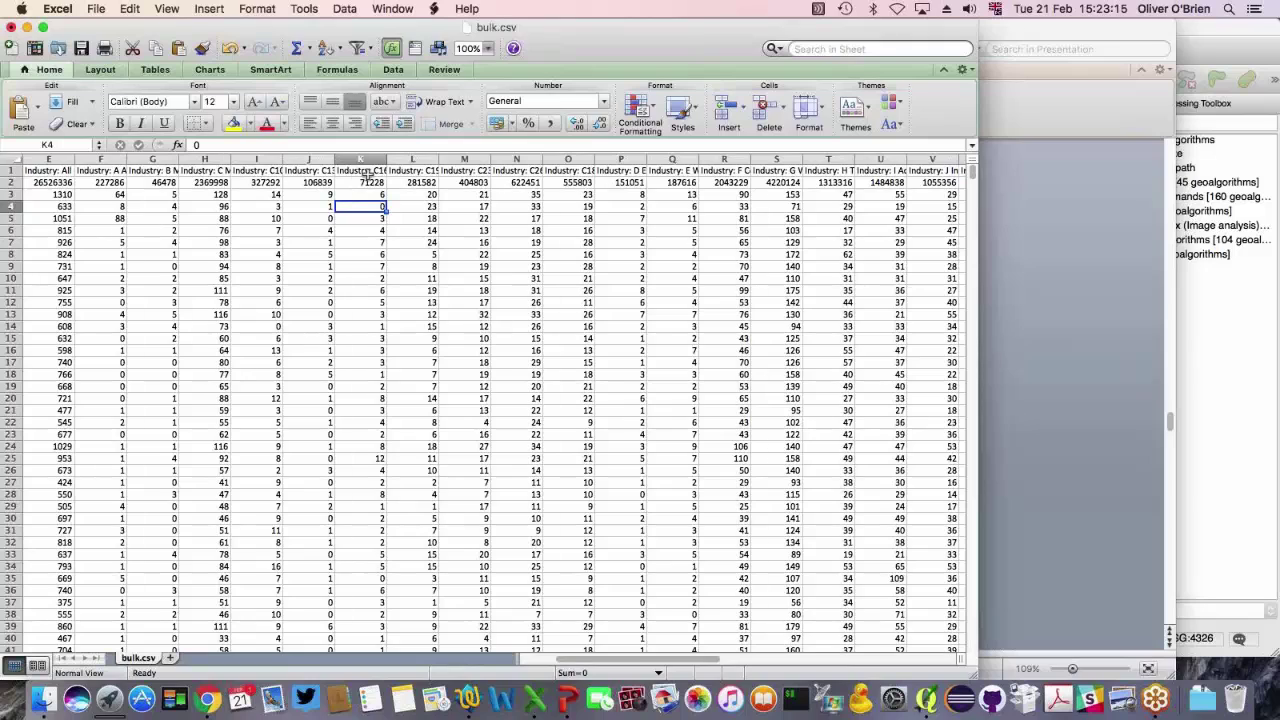
{"action": "left_click", "coordinate": [369, 171]}
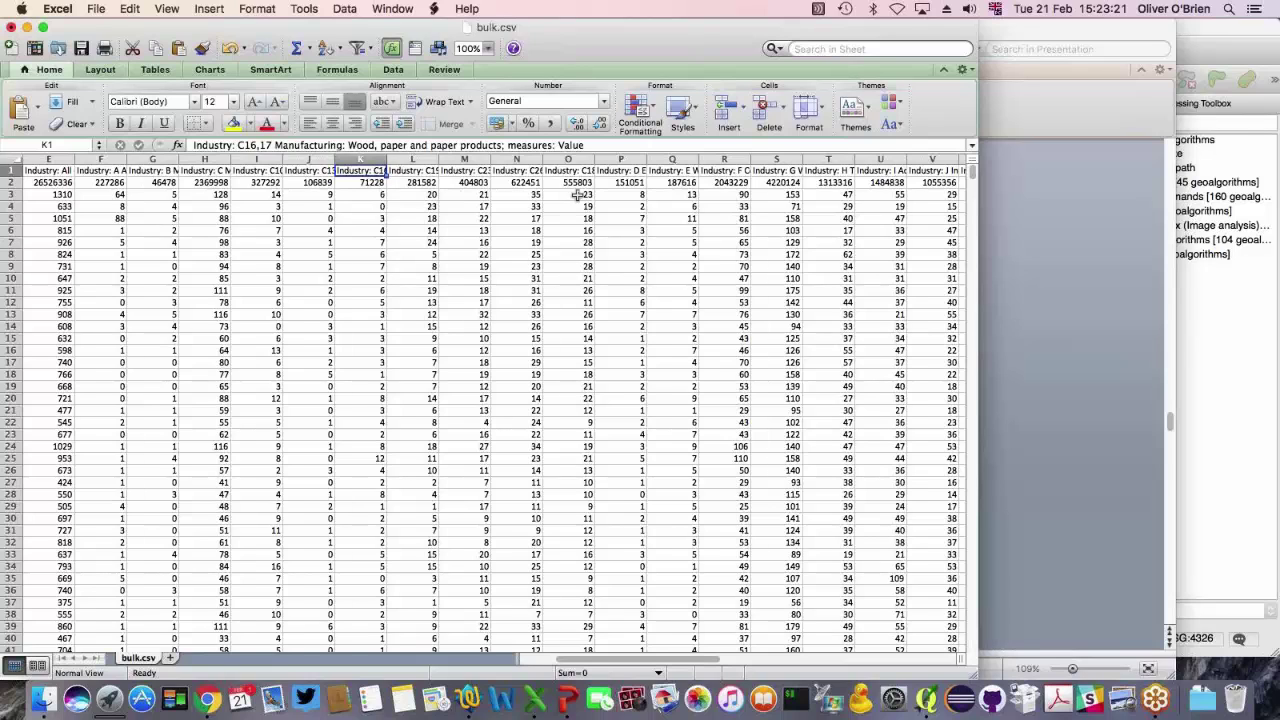
{"action": "left_click", "coordinate": [630, 183]}
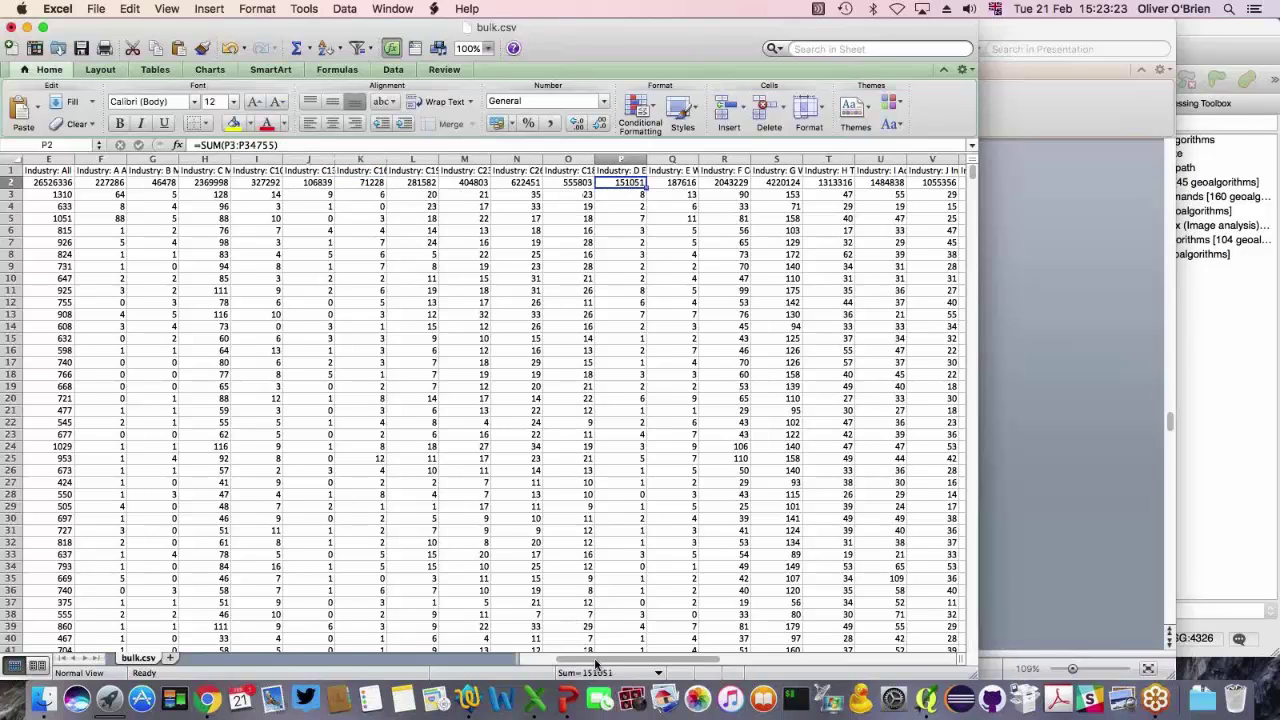
{"action": "left_click_drag", "start_coordinate": [597, 663], "coordinate": [634, 665]}
{"action": "left_click", "coordinate": [540, 183]}
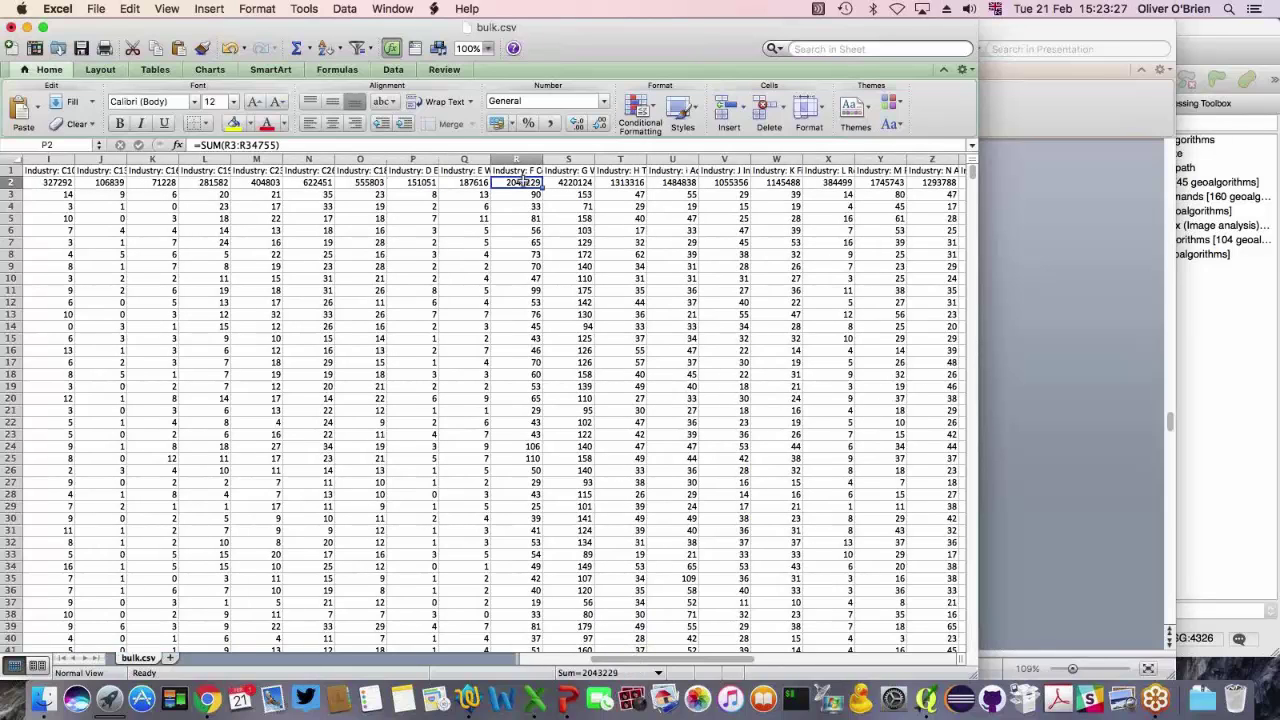
{"action": "left_click", "coordinate": [567, 183]}
{"action": "left_click", "coordinate": [621, 183]}
{"action": "left_click", "coordinate": [681, 183]}
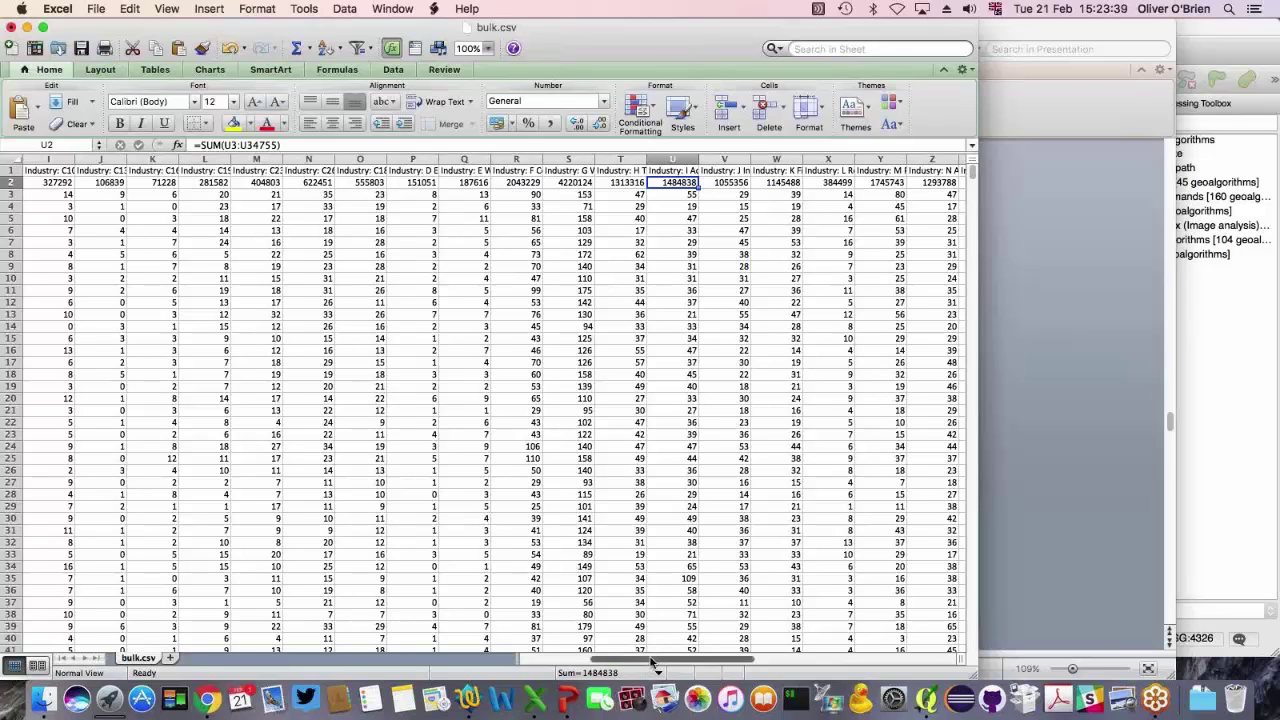
- Read the full titles of the last two industry columns, AE and AF, and check the total in AE2
{"action": "left_click_drag", "start_coordinate": [656, 662], "coordinate": [718, 655]}
{"action": "left_click", "coordinate": [776, 171]}
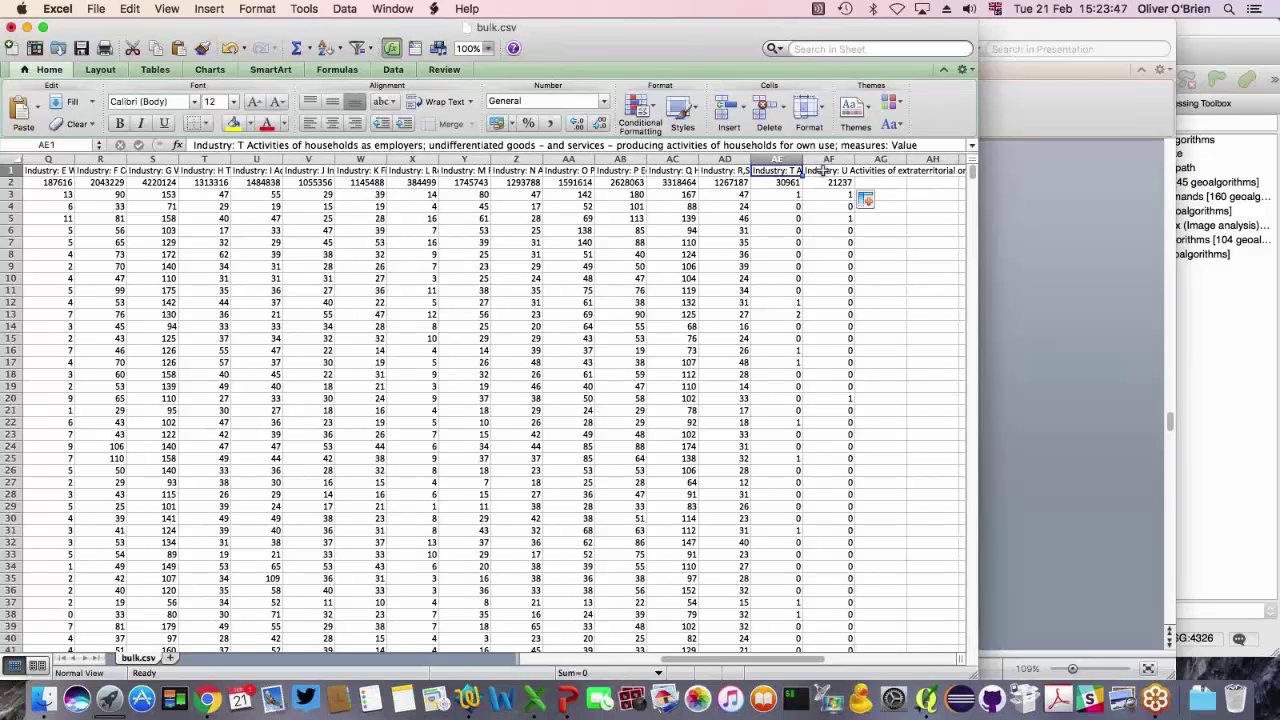
{"action": "left_click", "coordinate": [820, 171]}
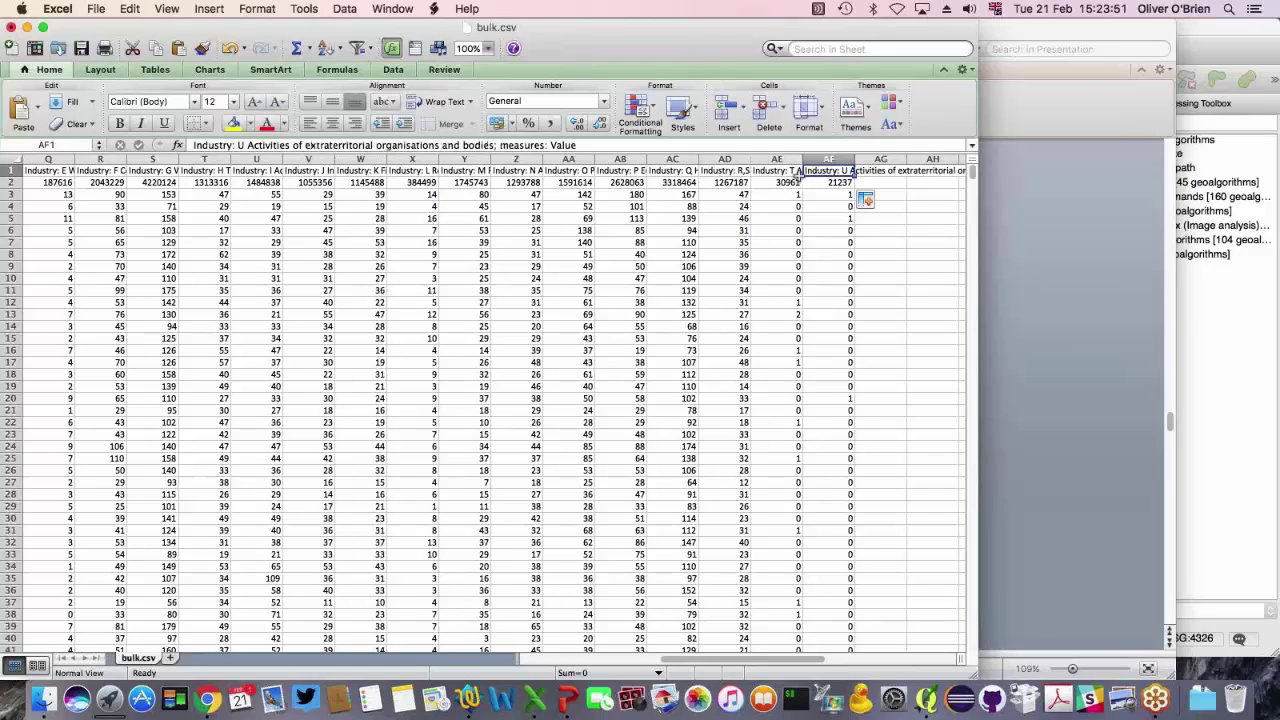
{"action": "left_click", "coordinate": [785, 172]}
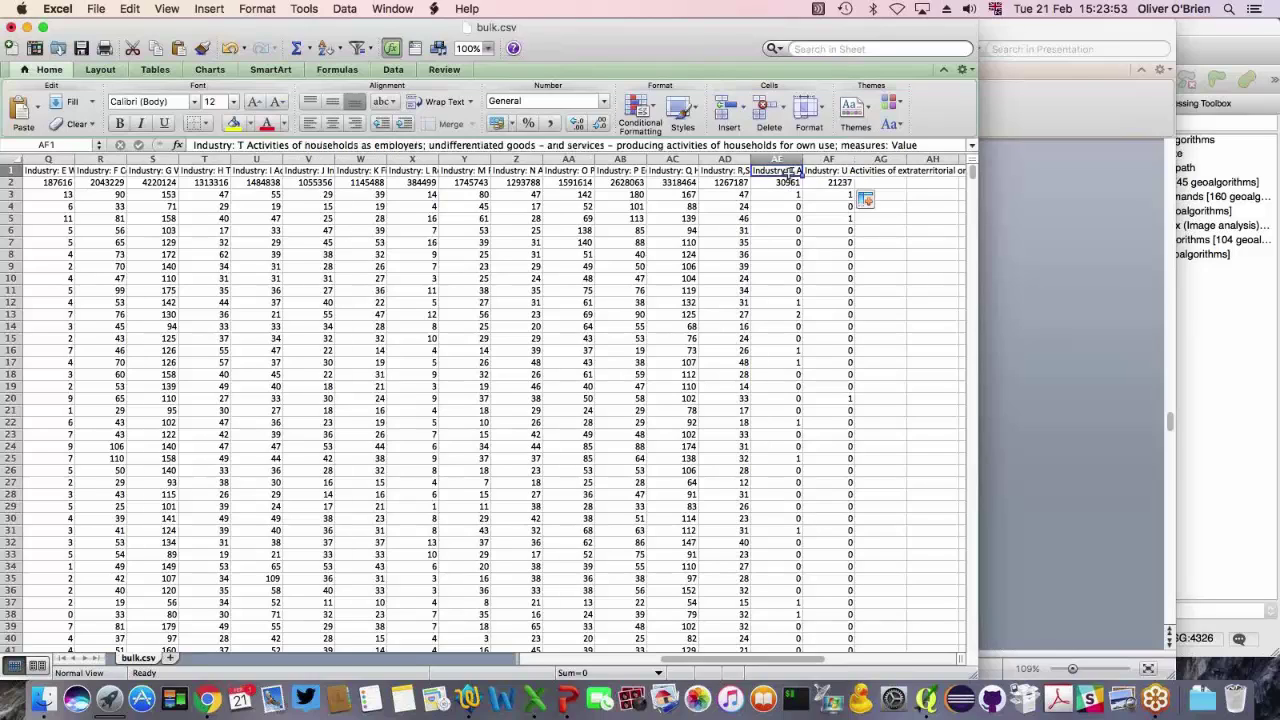
{"action": "left_click", "coordinate": [812, 175]}
{"action": "left_click", "coordinate": [788, 183]}
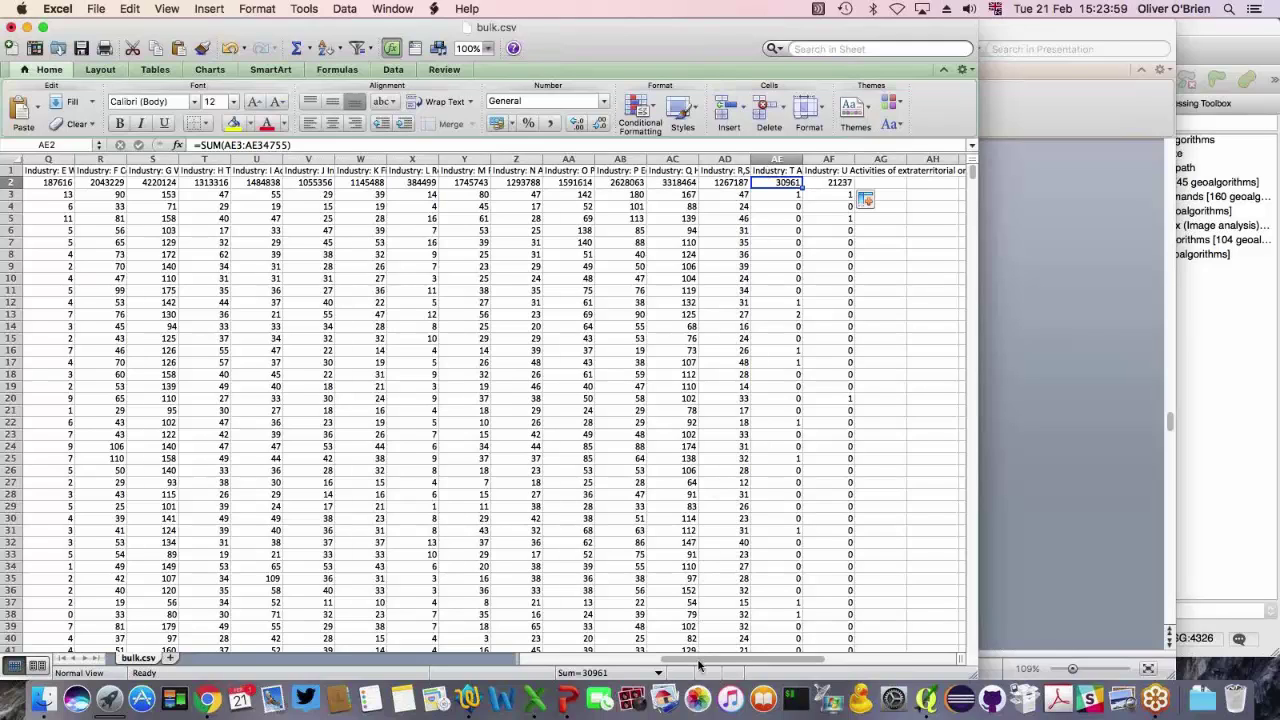
- Delete the manufacturing sub-category columns I to O, keeping the overall manufacturing column H
{"action": "left_click_drag", "start_coordinate": [700, 665], "coordinate": [586, 660]}
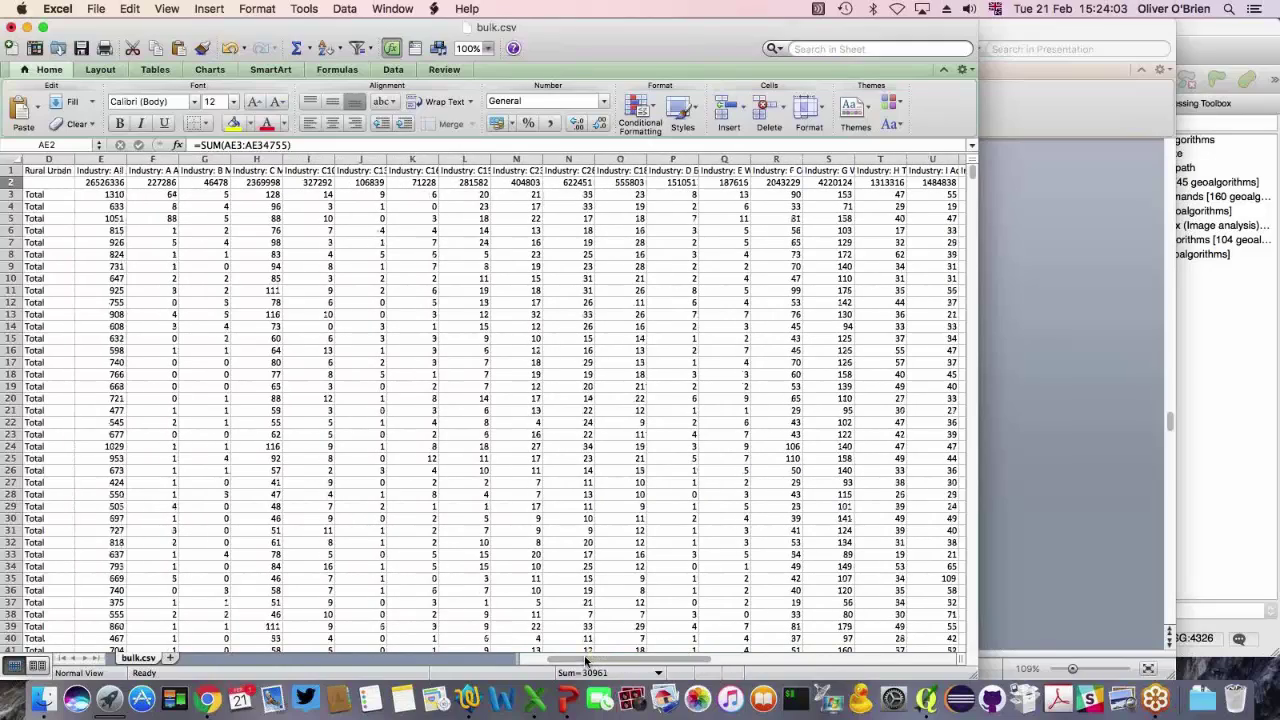
{"action": "left_click", "coordinate": [271, 183]}
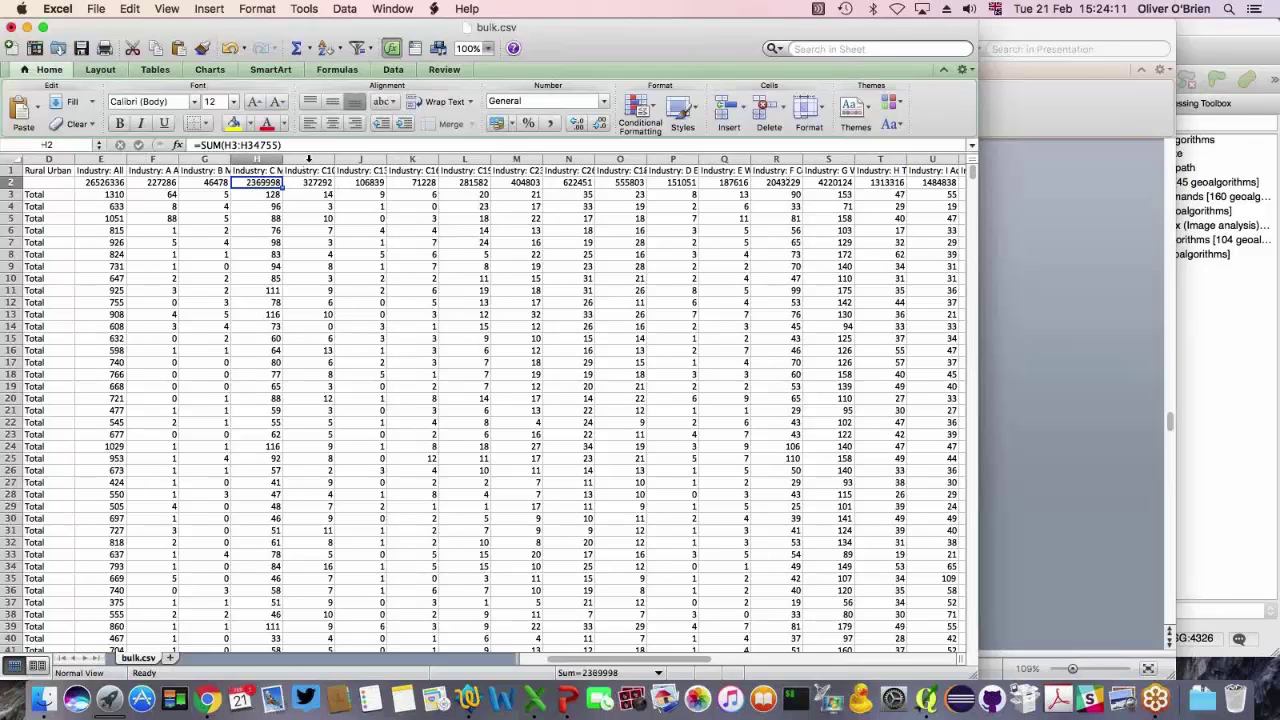
{"action": "left_click_drag", "start_coordinate": [309, 159], "coordinate": [622, 158]}
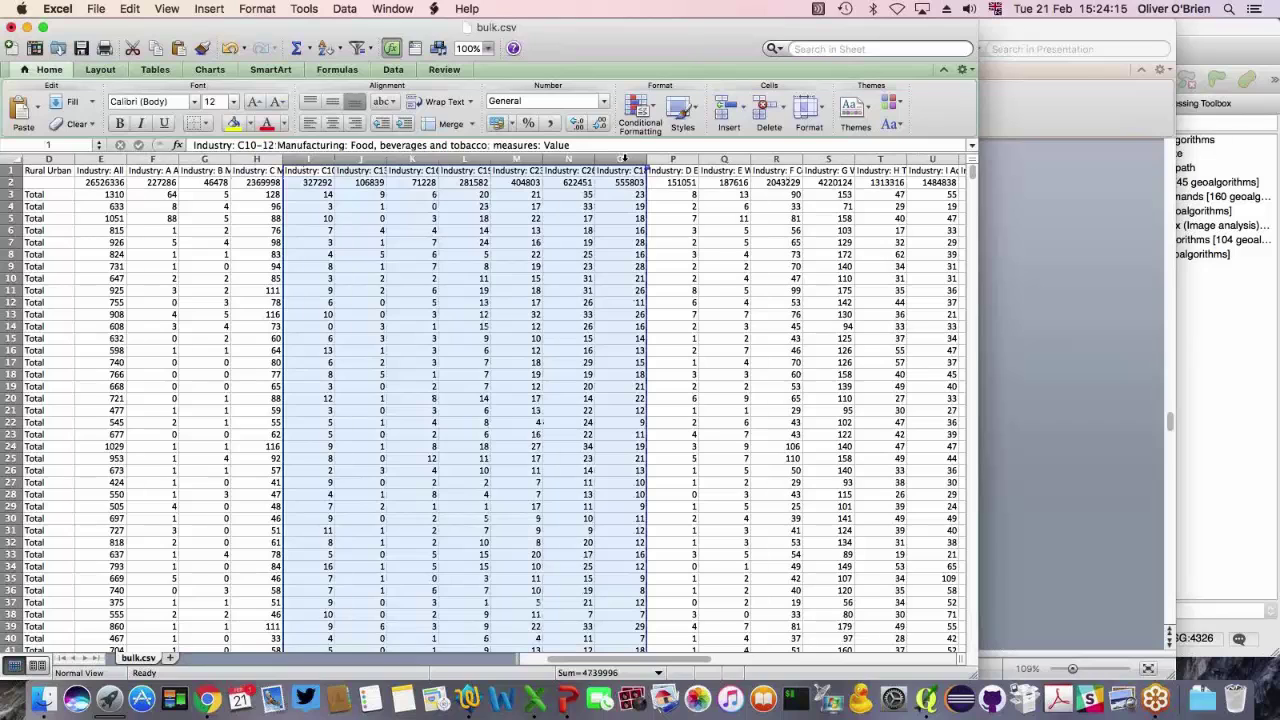
{"action": "right_click", "coordinate": [631, 159]}
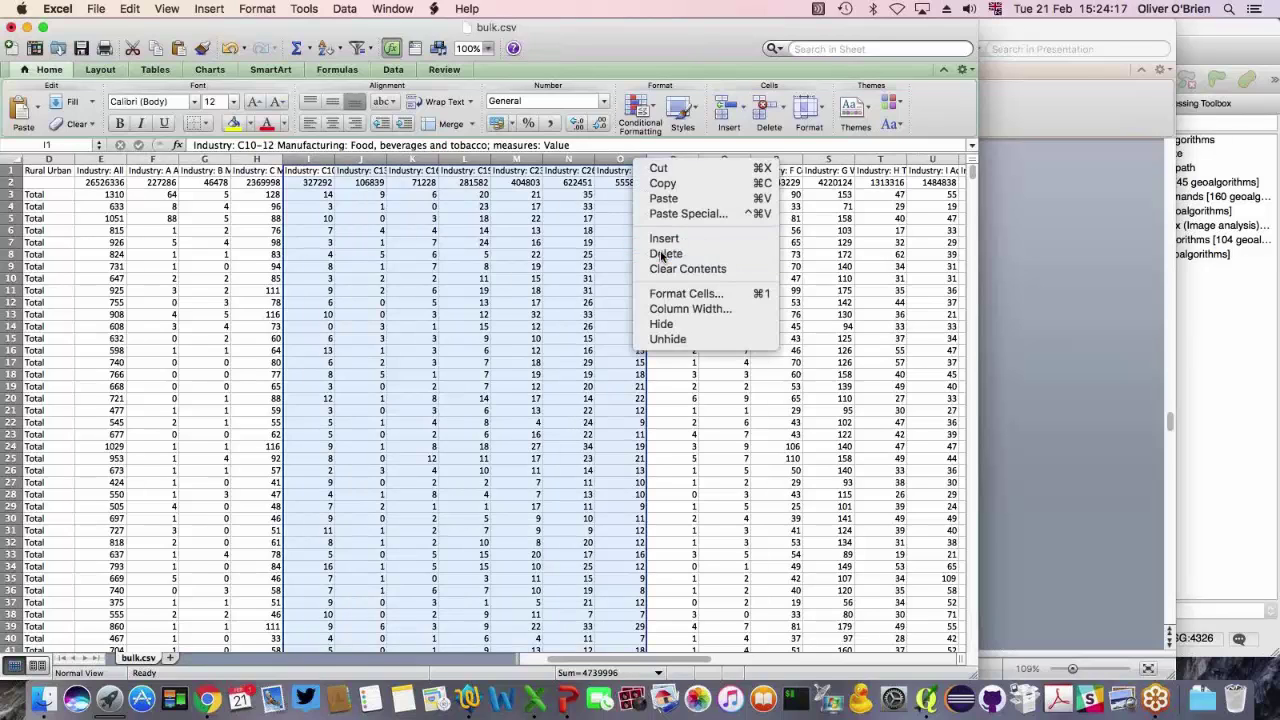
{"action": "left_click", "coordinate": [645, 253]}
{"action": "left_click", "coordinate": [360, 182]}
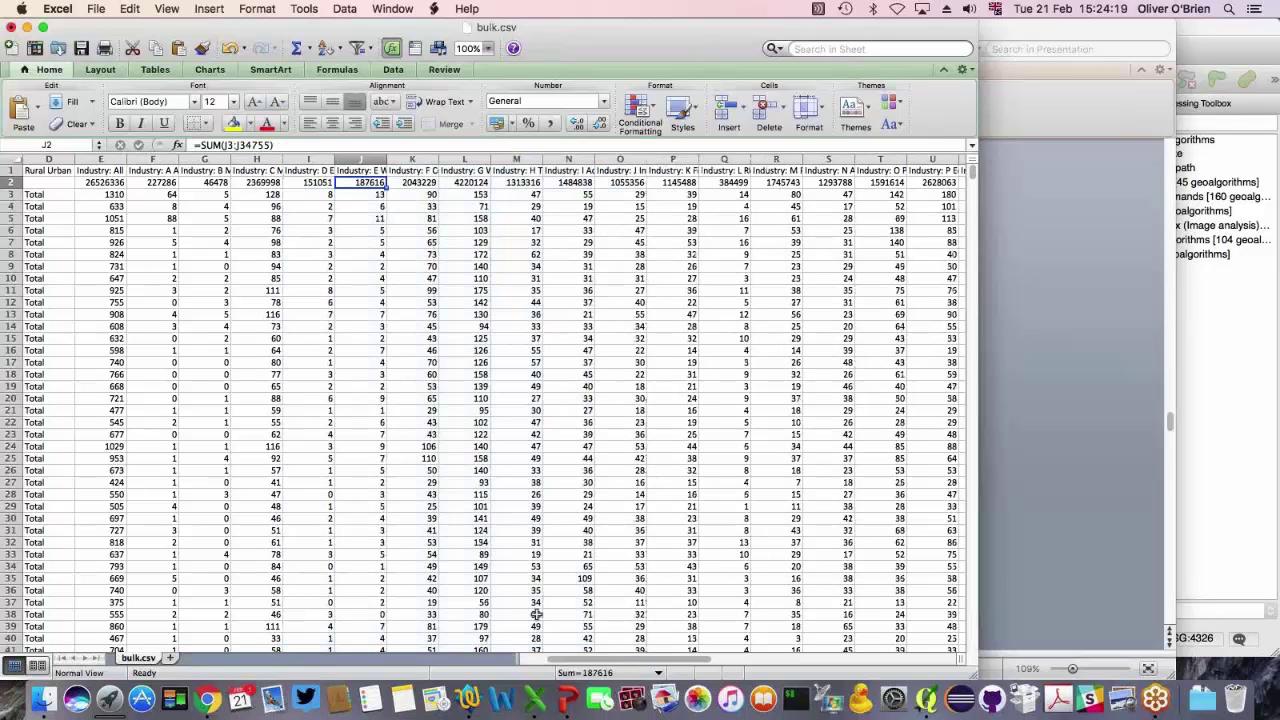
- Remove the "Industry:" prefix from all column titles in row 1 with a find and replace
{"action": "mouse_move", "coordinate": [592, 662]}
{"action": "left_mouse_down"}
{"action": "mouse_move", "coordinate": [622, 660]}
{"action": "mouse_move", "coordinate": [570, 661]}
{"action": "left_mouse_up"}
{"action": "left_click", "coordinate": [328, 170]}
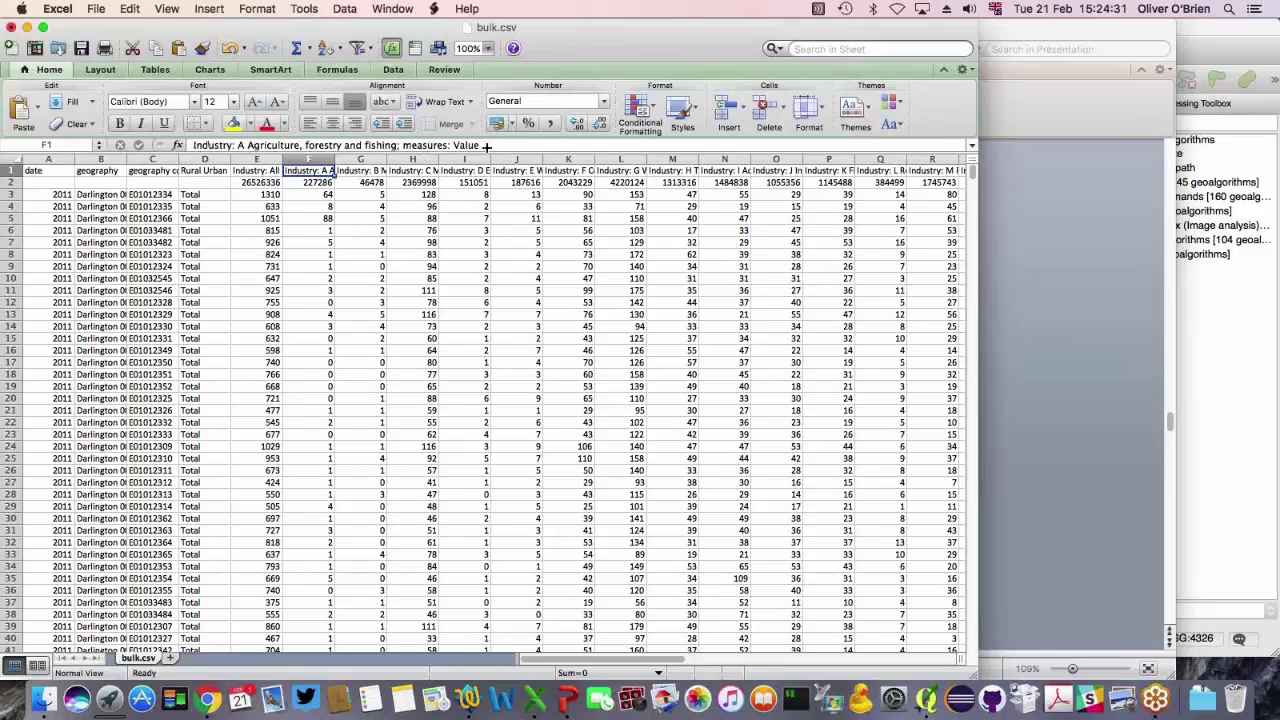
{"action": "left_click", "coordinate": [20, 173]}
{"action": "key", "text": "super+f"}
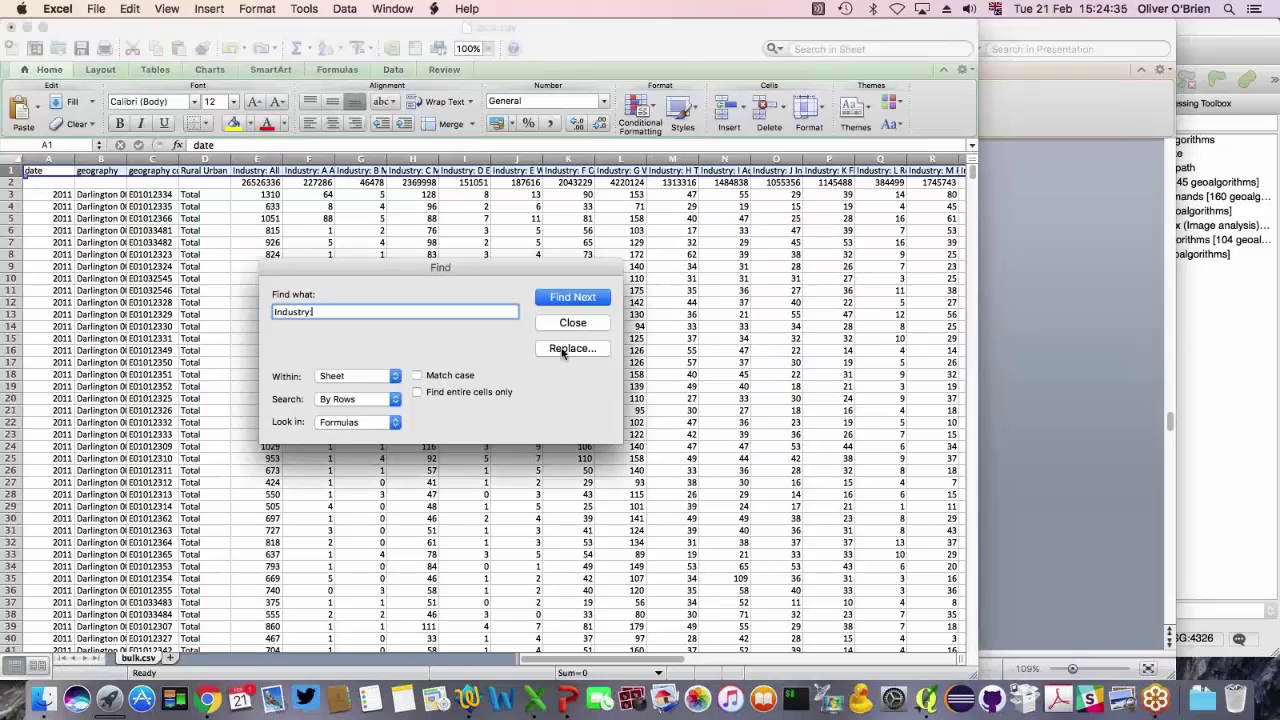
{"action": "left_click", "coordinate": [566, 349]}
{"action": "left_click", "coordinate": [572, 373]}
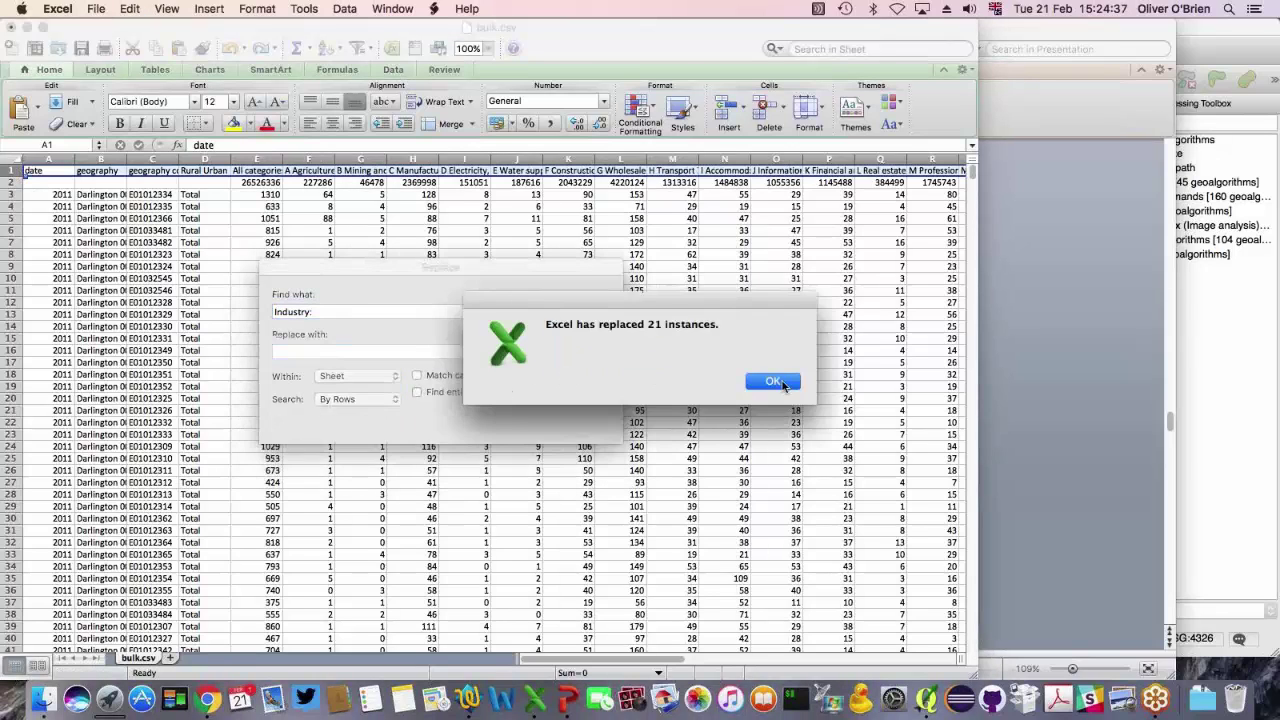
{"action": "left_click", "coordinate": [772, 384]}
{"action": "key", "text": "Escape"}
- Remove the "; measures: Value" suffix from all column titles in row 1 with a find and replace
{"action": "left_click", "coordinate": [258, 170]}
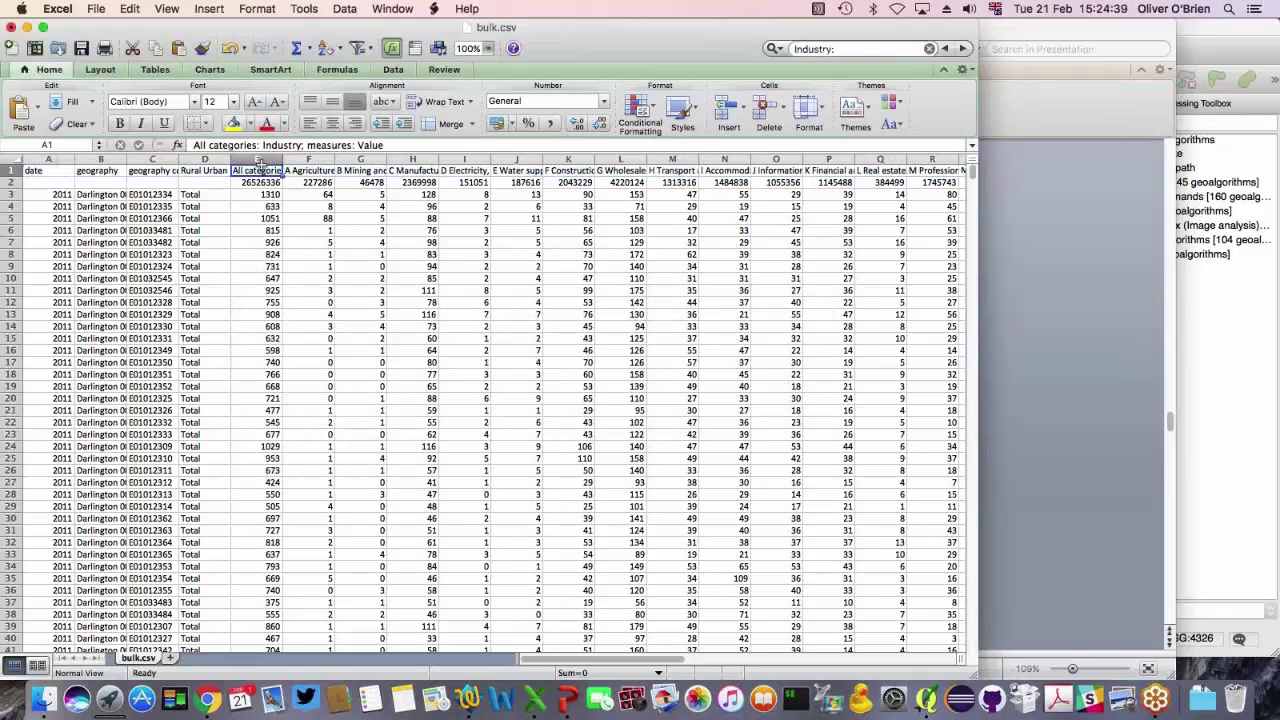
{"action": "left_click", "coordinate": [13, 171]}
{"action": "key", "text": "super+f"}
{"action": "left_click", "coordinate": [582, 350]}
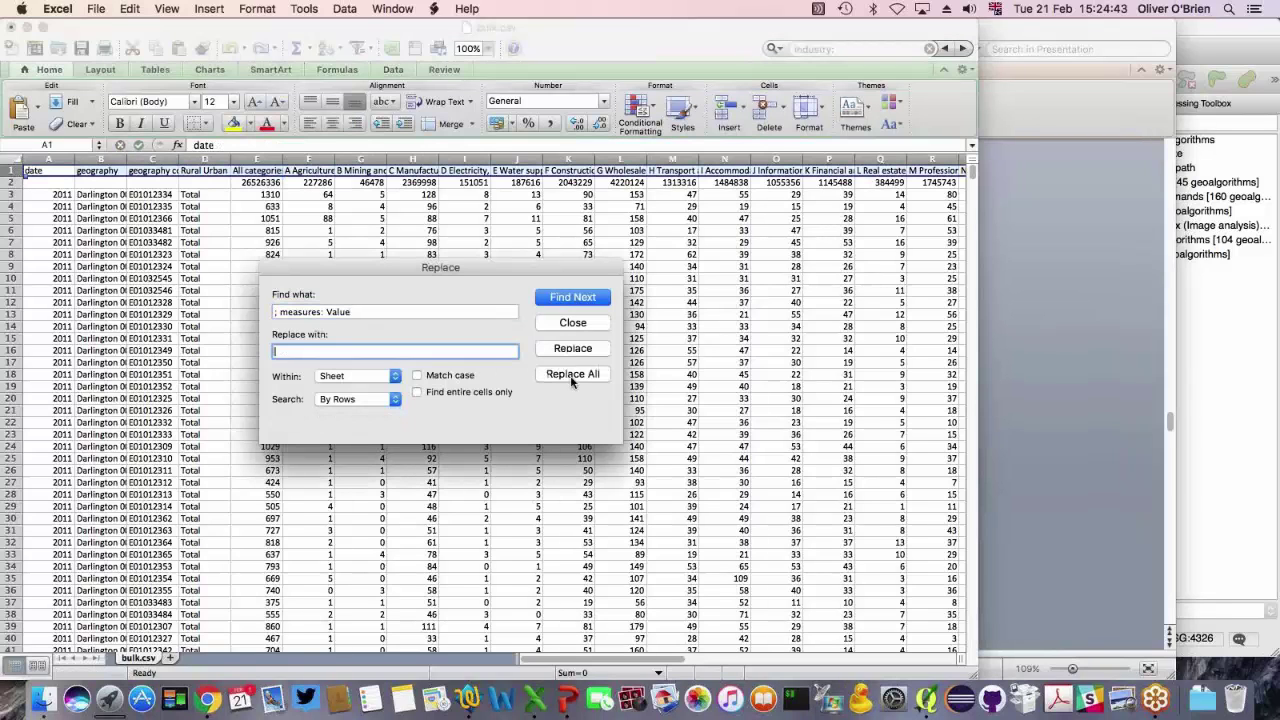
{"action": "left_click", "coordinate": [572, 377]}
{"action": "left_click", "coordinate": [773, 381]}
{"action": "key", "text": "Escape"}
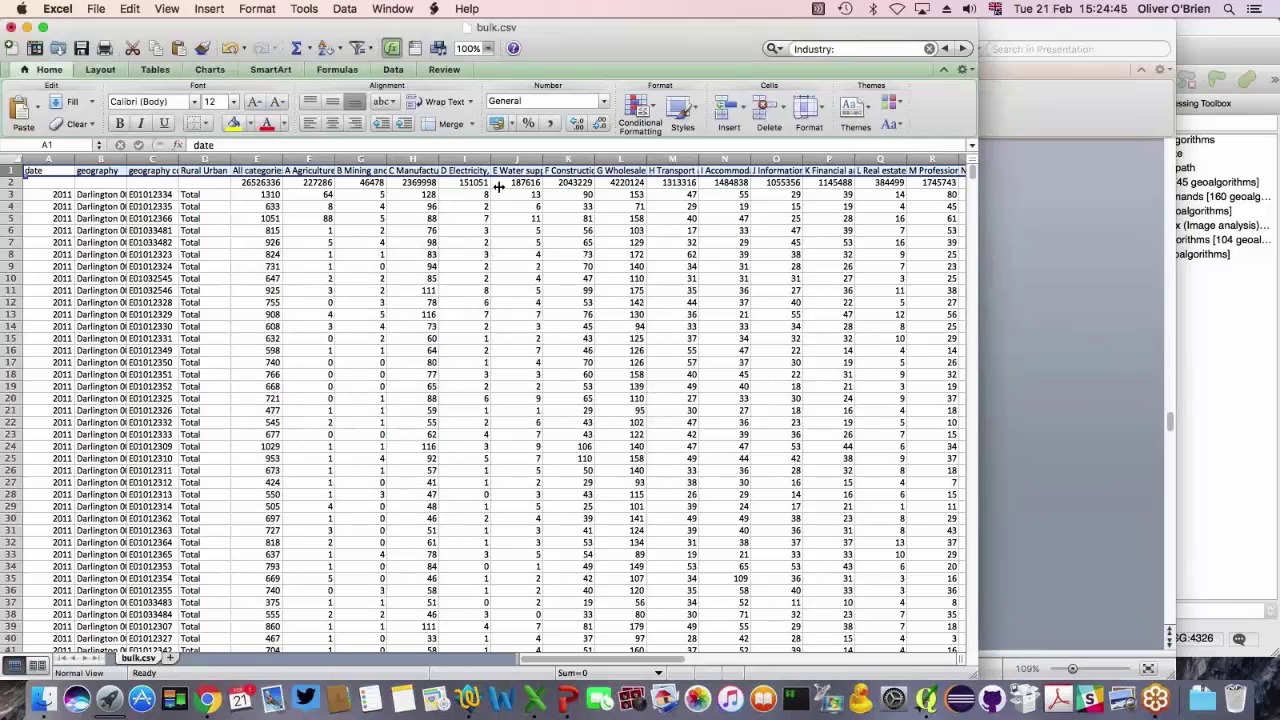
- Check the shortened industry titles in row 1 from column H through to the last column
{"action": "left_click", "coordinate": [435, 170]}
{"action": "key", "text": "Right"}
{"action": "key", "text": "Right"}
{"action": "key", "text": "Right"}
{"action": "key", "text": "Right"}
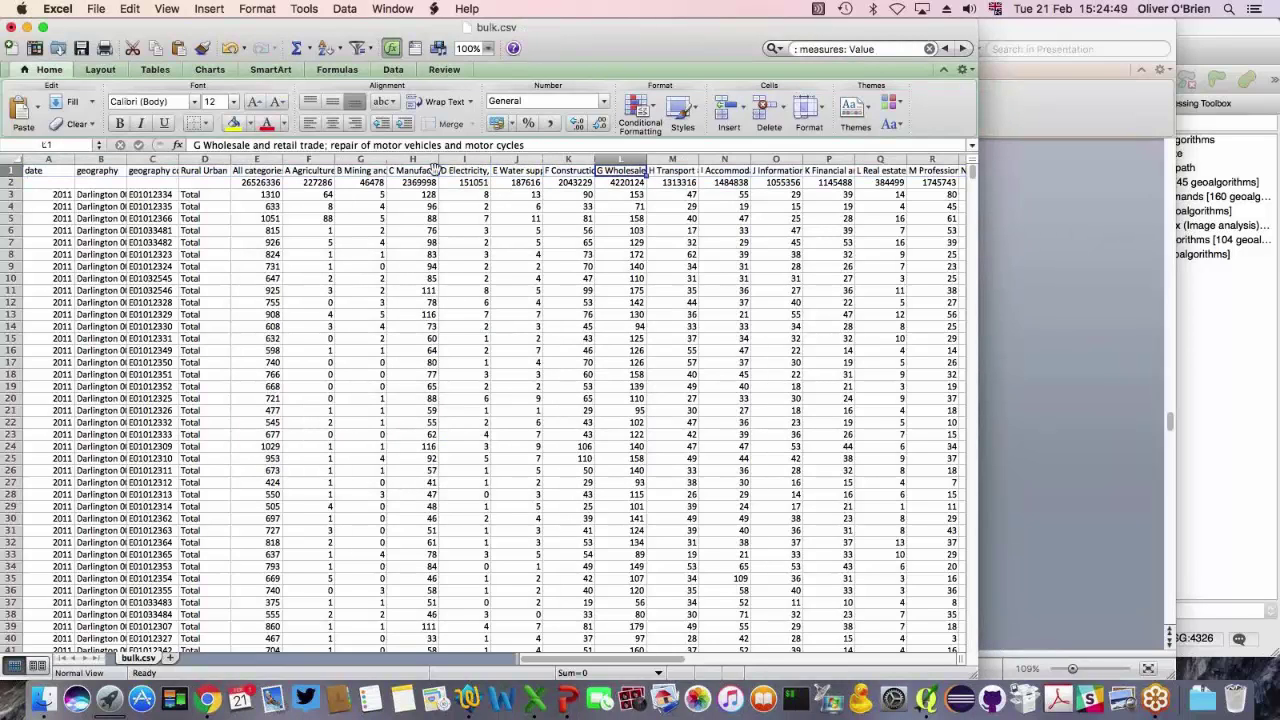
{"action": "key", "text": "Right"}
{"action": "key", "text": "Left"}
{"action": "key", "text": "Right"}
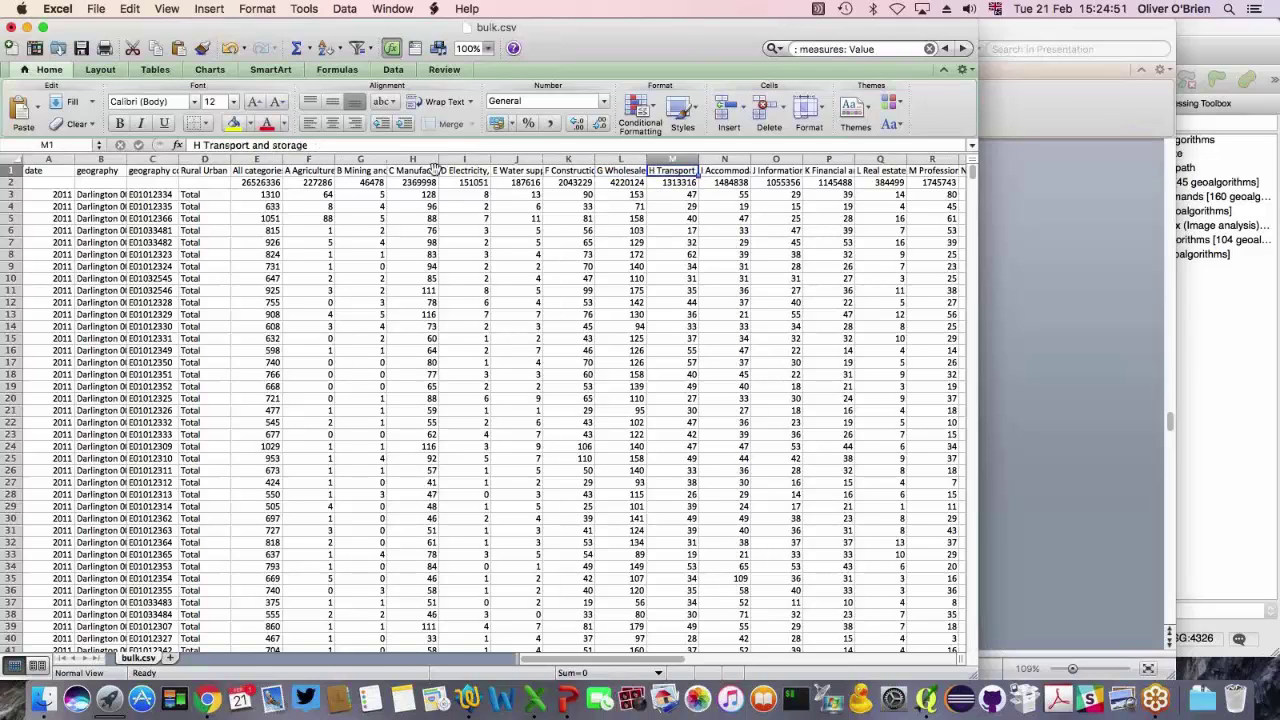
{"action": "key", "text": "Right"}
{"action": "key", "text": "Right"}
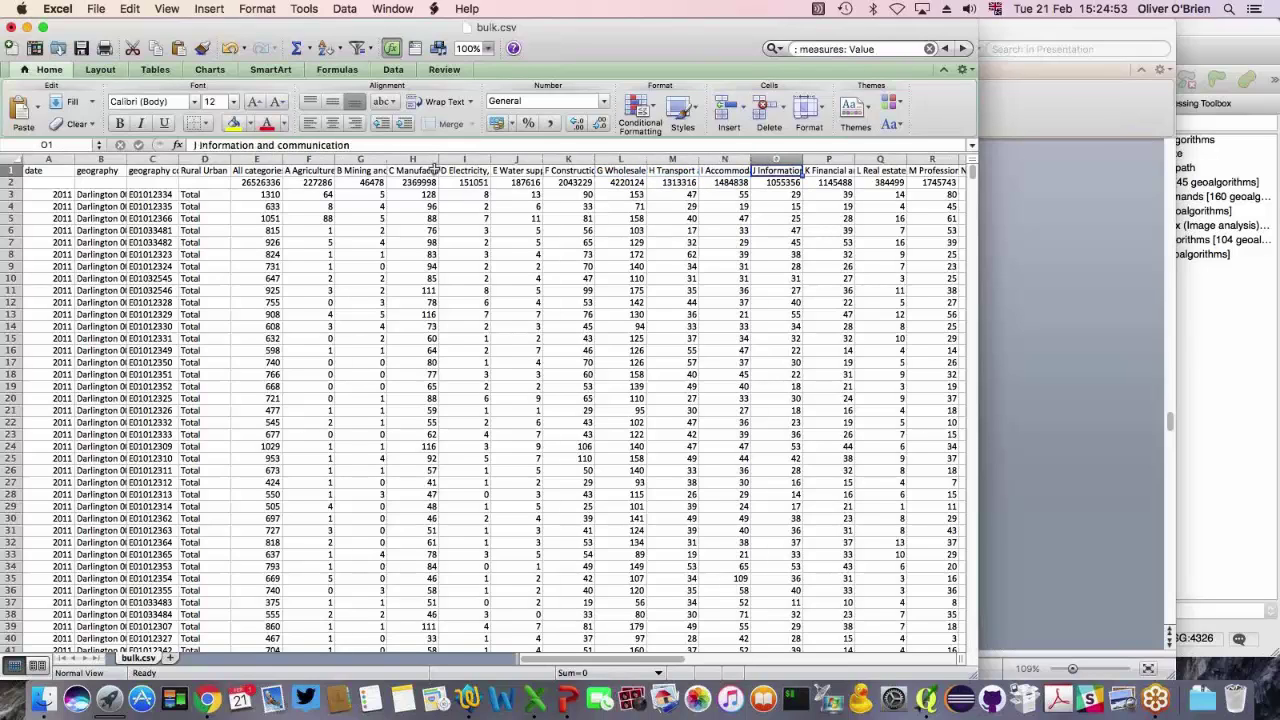
{"action": "left_click_drag", "start_coordinate": [648, 660], "coordinate": [760, 660]}
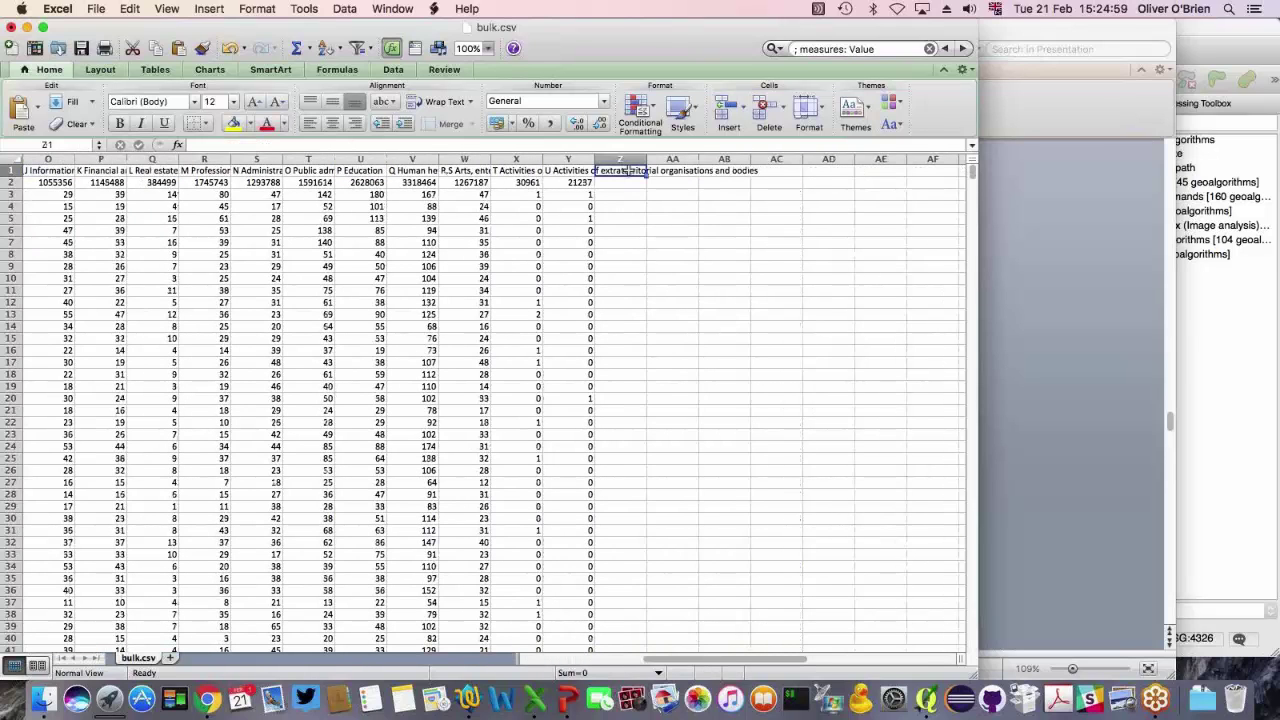
- Add the column title MAX_VAL in cell Z1
{"action": "type", "text": "MAX_"}
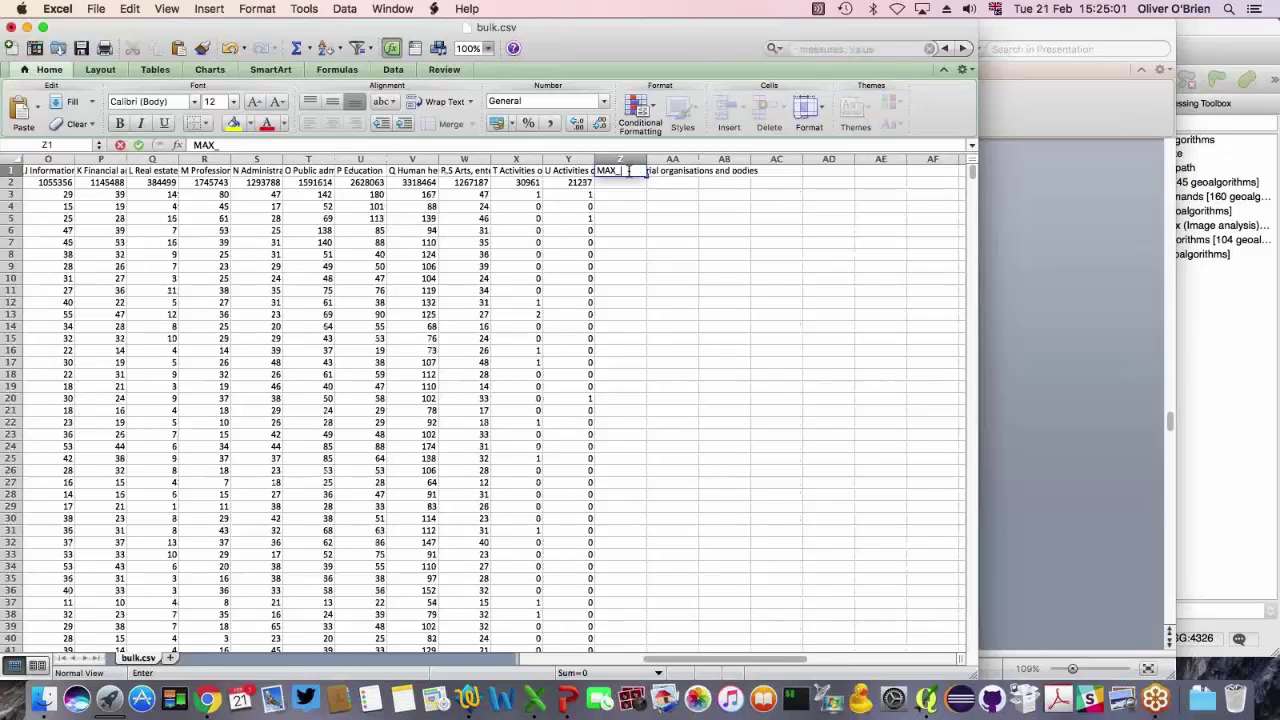
{"action": "type", "text": "VAL"}
{"action": "key", "text": "Return"}
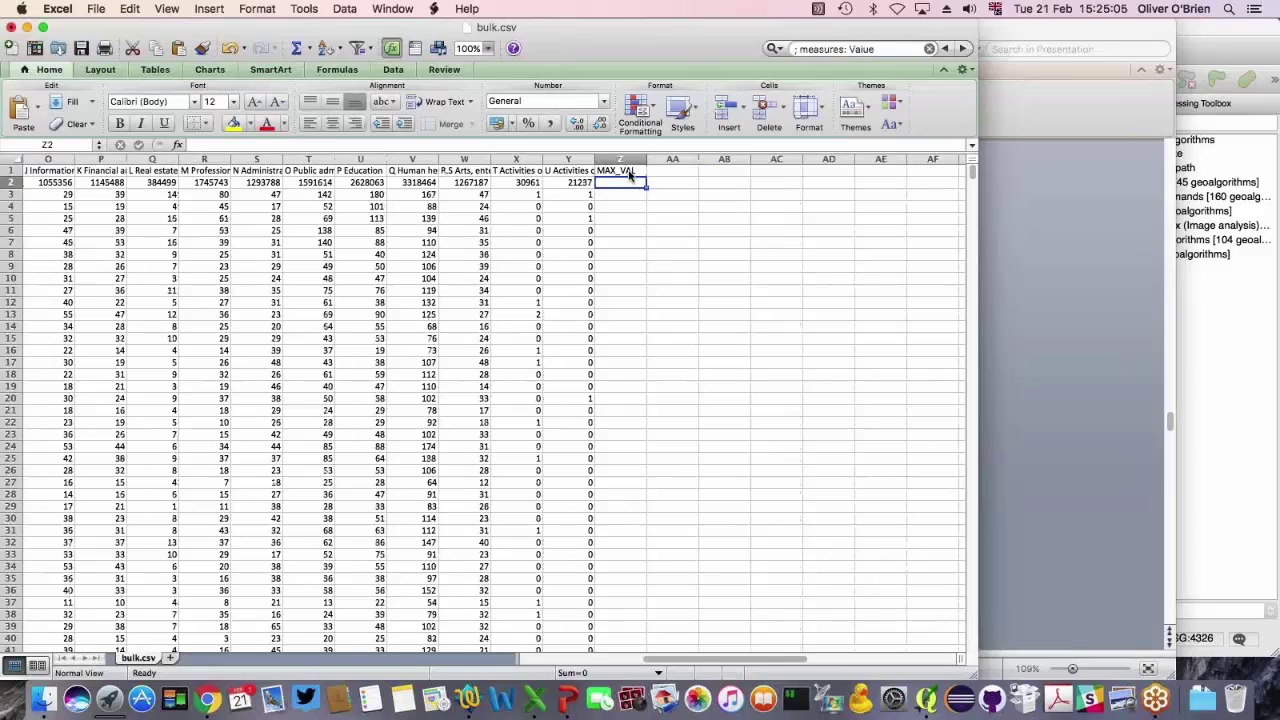
- Enter the formula =MAX(F2:Y2) in Z2 to get the largest industry value in the row, leaving out the all-categories total
{"action": "type", "text": "=MAX("}
{"action": "key", "text": "Left"}
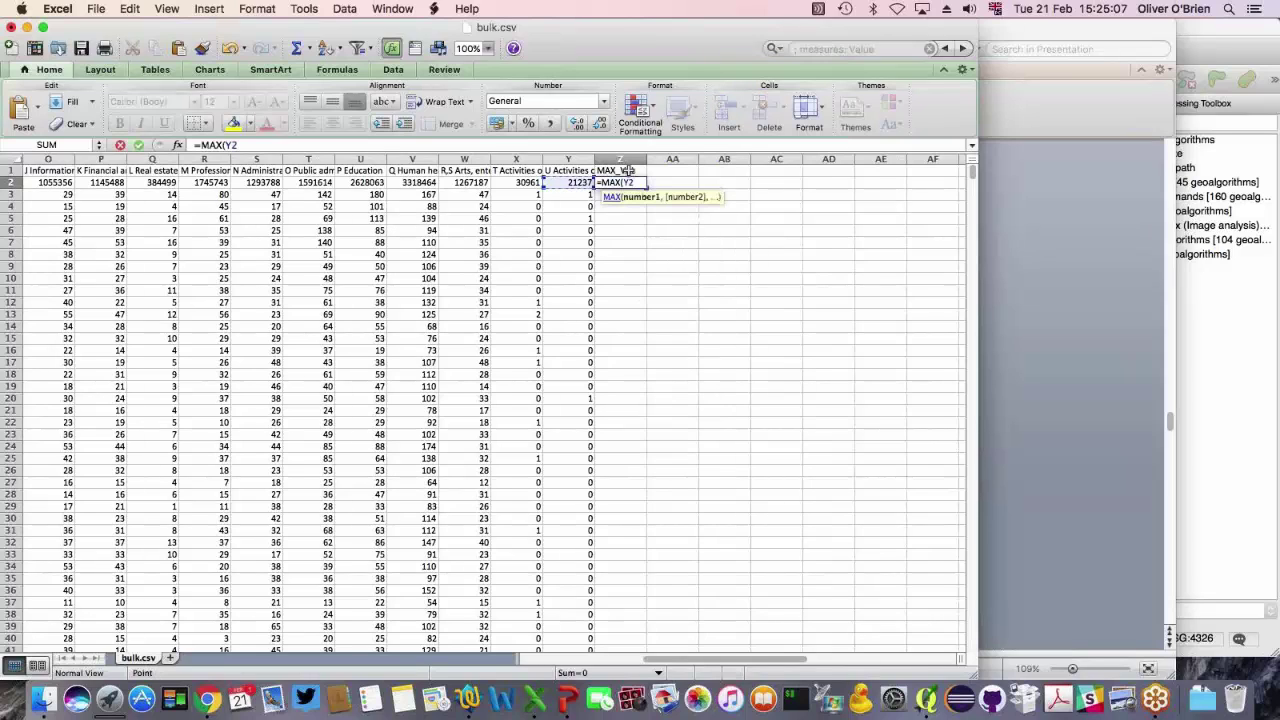
{"action": "key", "text": "shift+Left"}
{"action": "key", "text": "shift+Left"}
{"action": "key", "text": "shift+Left"}
{"action": "key", "text": "shift+Left"}
{"action": "key", "text": "shift+Left"}
{"action": "key", "text": "shift+Left"}
{"action": "key", "text": "shift+Left"}
{"action": "key", "text": "shift+Left"}
{"action": "key", "text": "shift+Left"}
{"action": "key", "text": "shift+Left"}
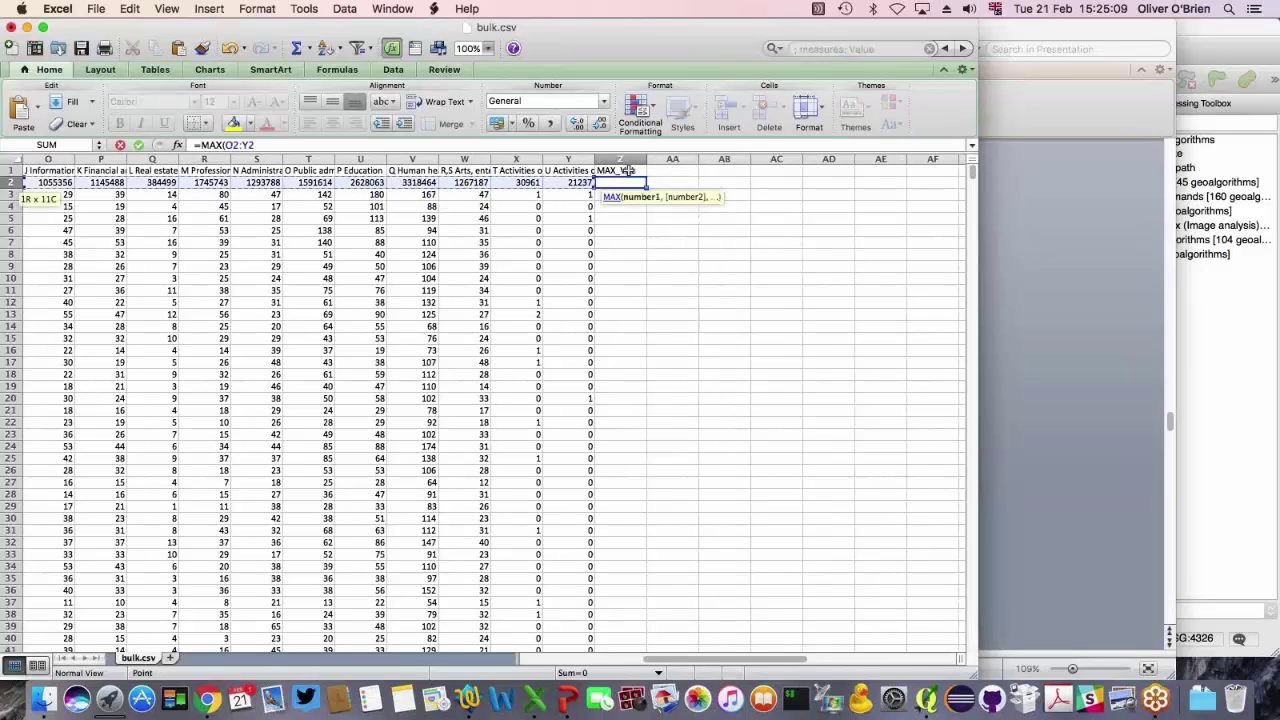
{"action": "key", "text": "shift+Left"}
{"action": "key", "text": "shift+Left"}
{"action": "key", "text": "shift+Left"}
{"action": "key", "text": "shift+Left"}
{"action": "key", "text": "shift+Left"}
{"action": "key", "text": "shift+Left"}
{"action": "key", "text": "shift+Left"}
{"action": "key", "text": "shift+Left"}
{"action": "key", "text": "shift+Left"}
{"action": "key", "text": "shift+Left"}
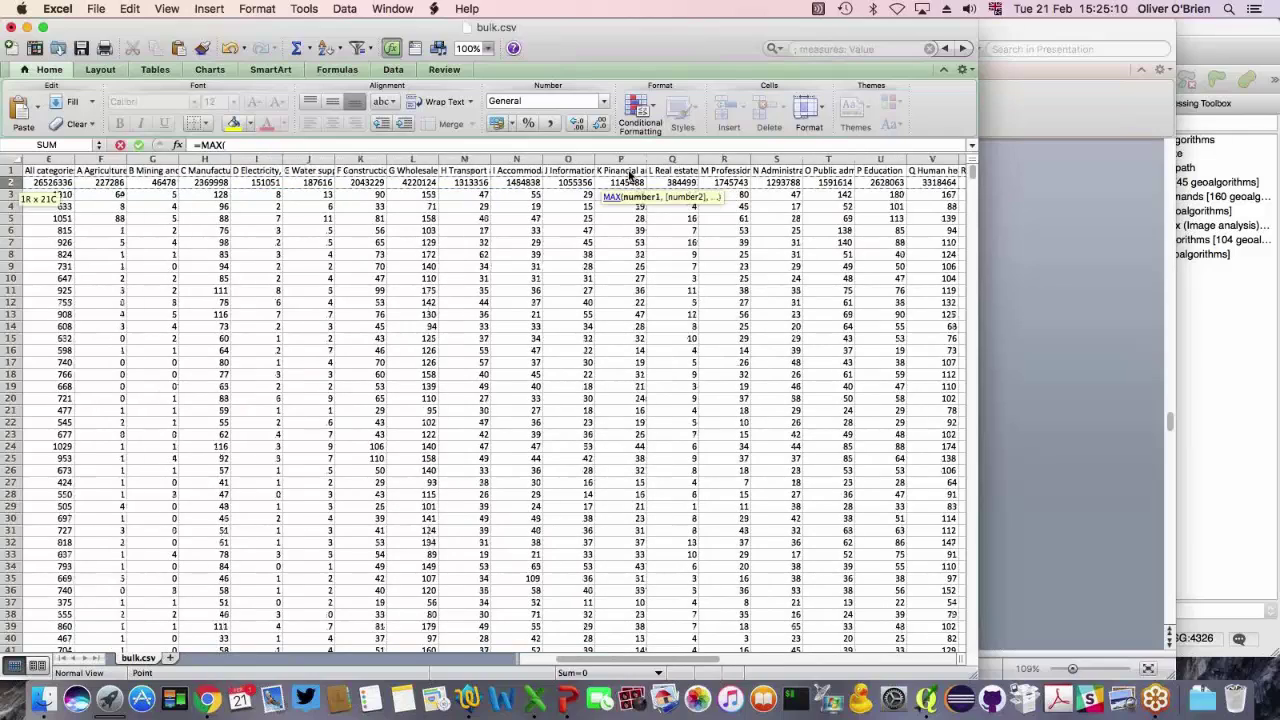
{"action": "key", "text": "shift+Left"}
{"action": "key", "text": "shift+Left"}
{"action": "key", "text": "shift+Left"}
{"action": "key", "text": "shift+Left"}
{"action": "key", "text": "Return"}
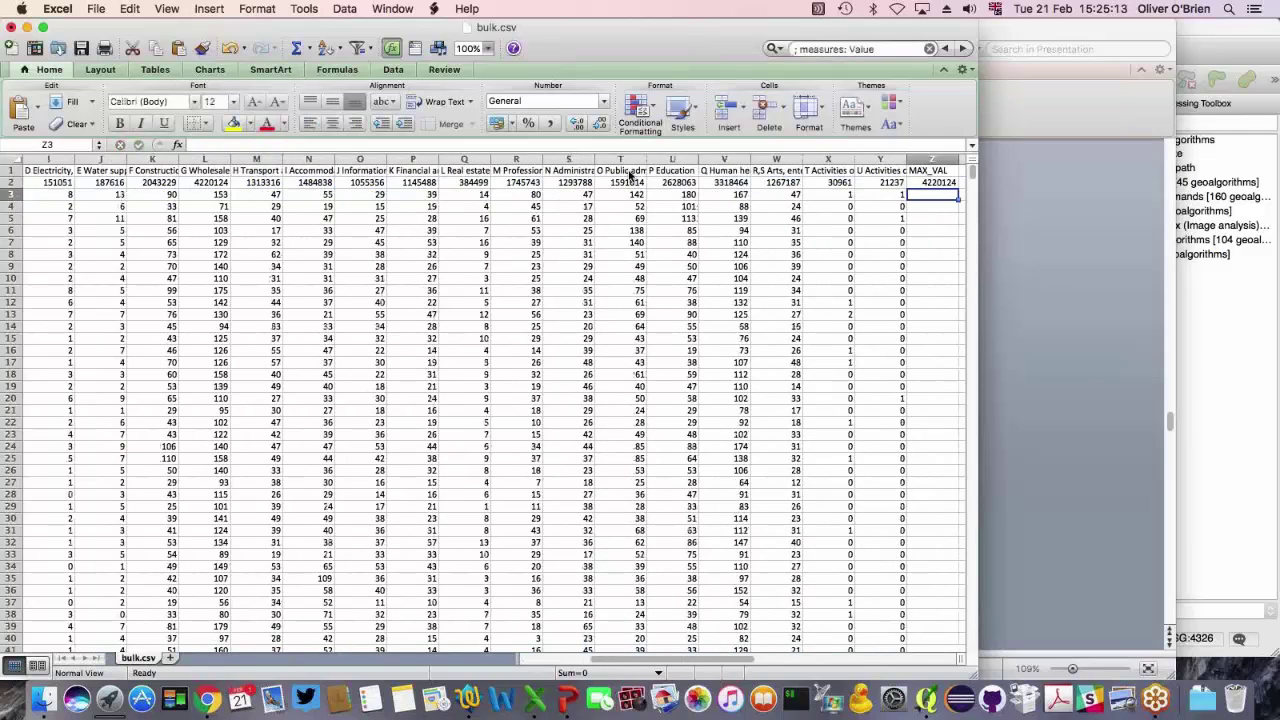
- Fill the MAX formula in Z2 down the whole MAX_VAL column and check the copied formula in Z3
{"action": "key", "text": "Up"}
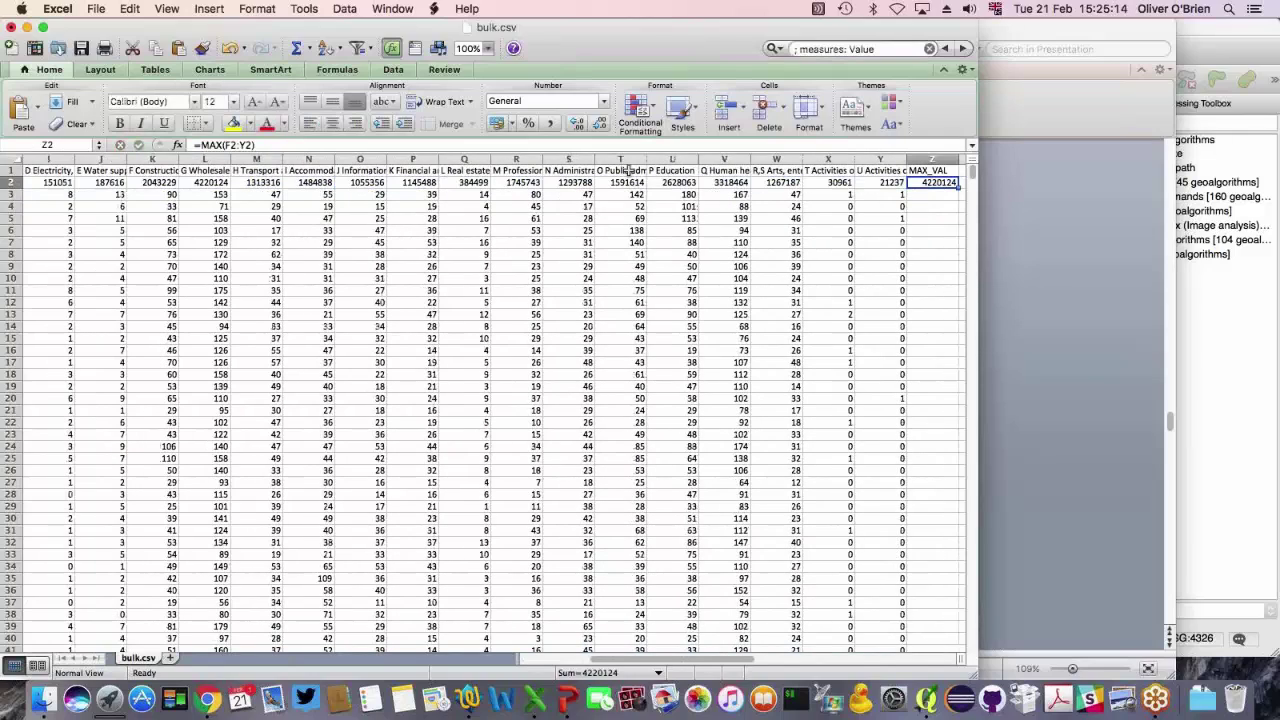
{"action": "double_click", "coordinate": [955, 189]}
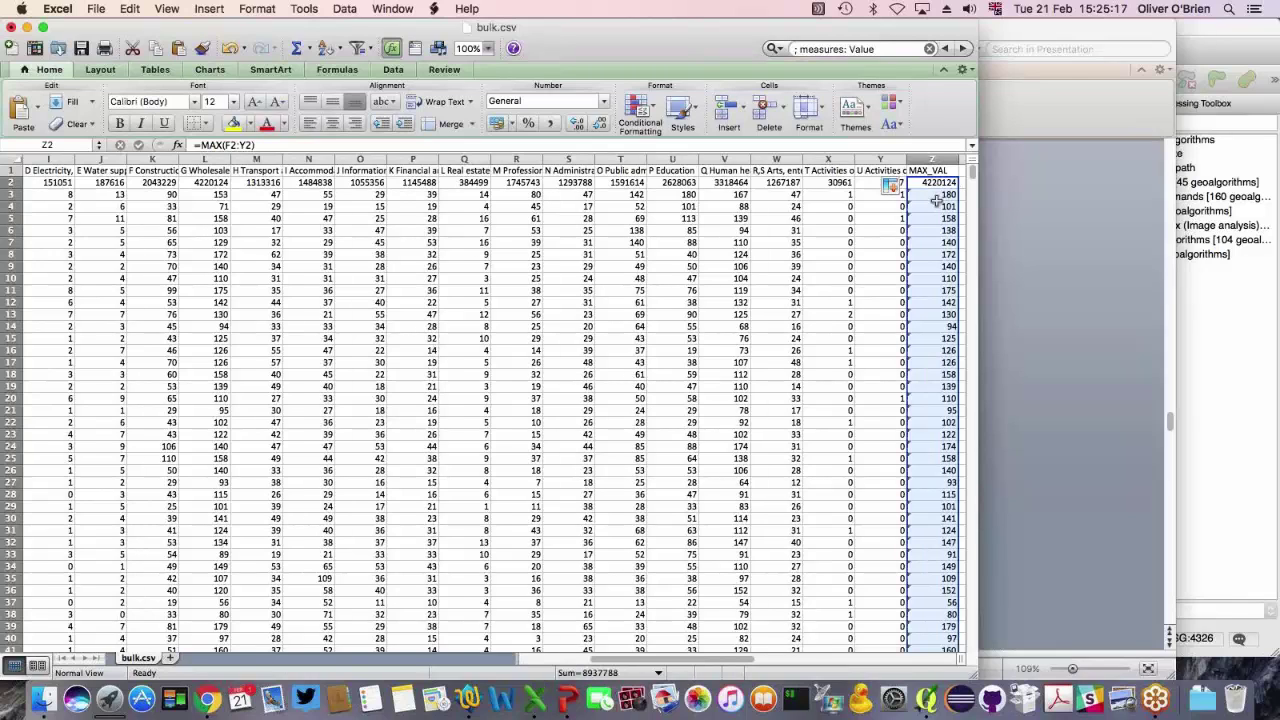
{"action": "left_click", "coordinate": [944, 196]}
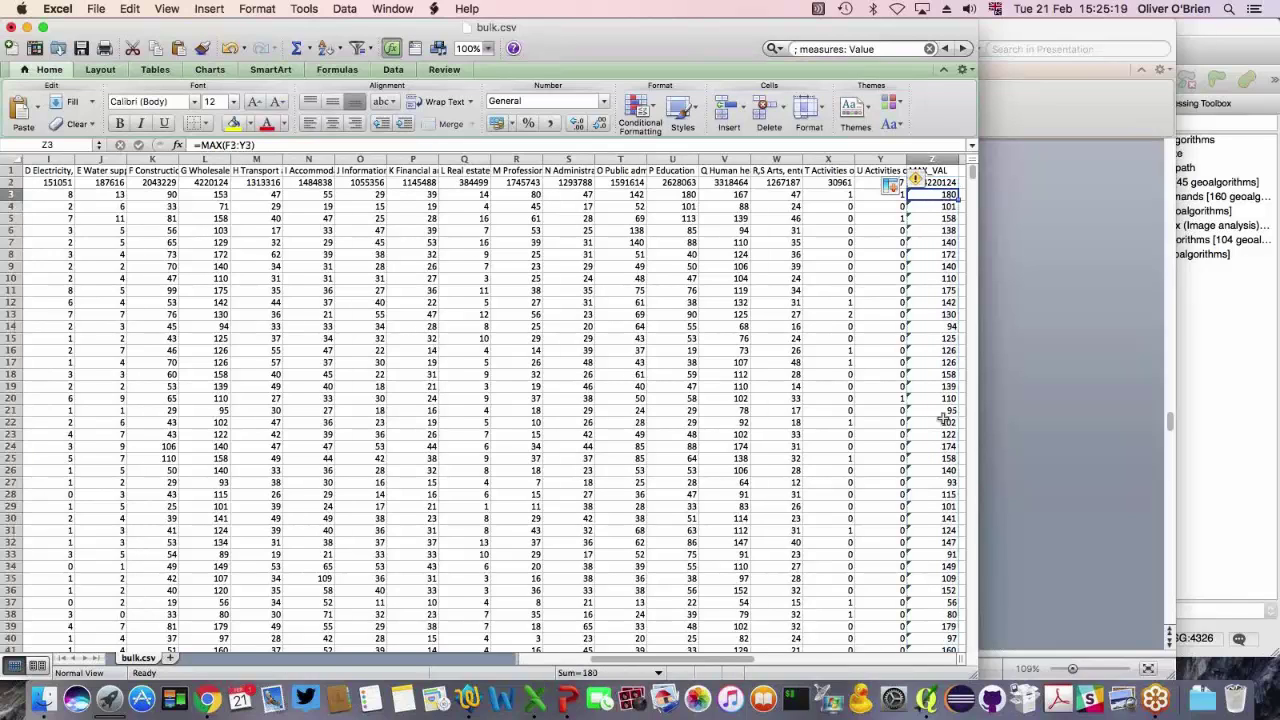
- Add the column title MAX_CAT in cell AA1
{"action": "left_click_drag", "start_coordinate": [748, 662], "coordinate": [782, 661]}
{"action": "left_click", "coordinate": [841, 170]}
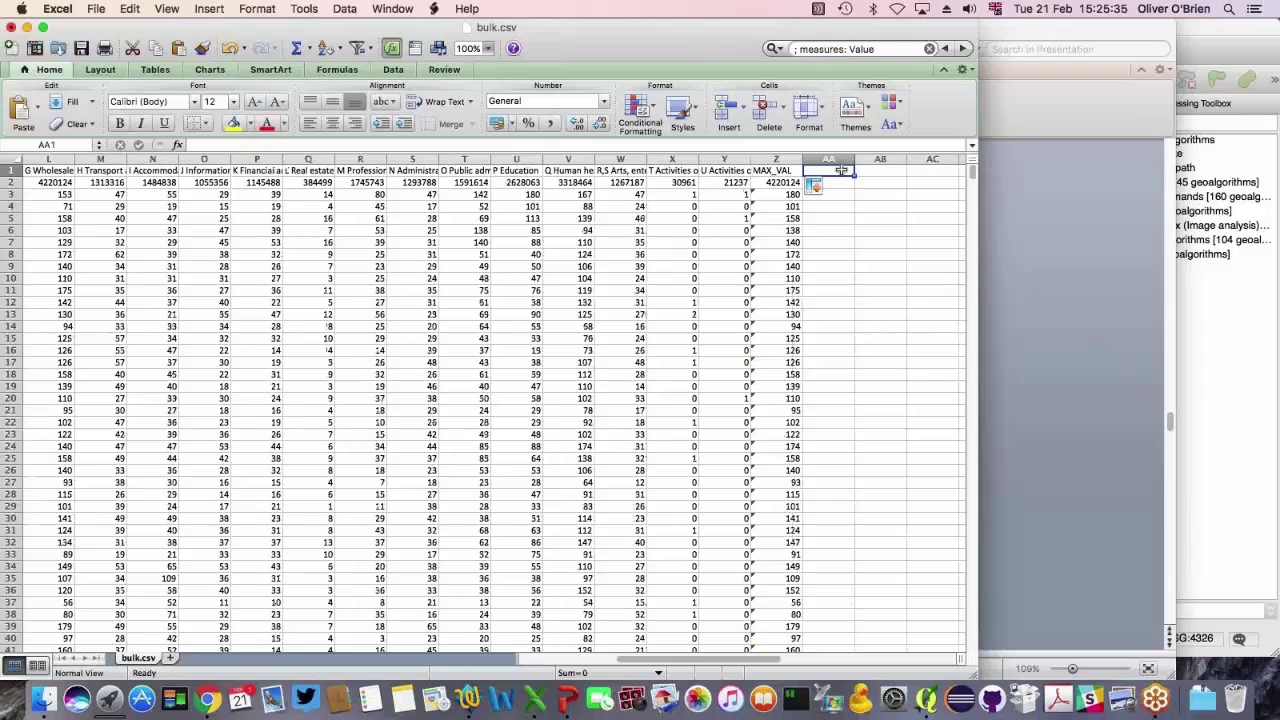
{"action": "type", "text": "MAX"}
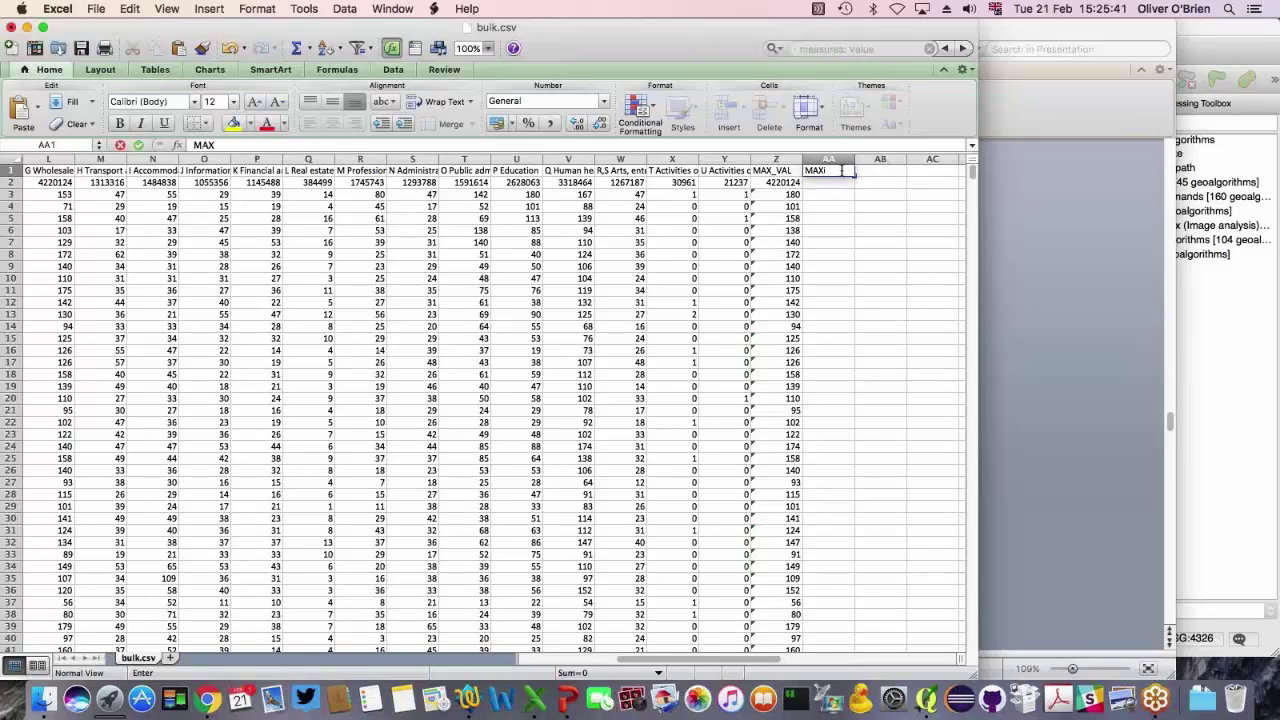
{"action": "type", "text": "_CAT"}
{"action": "key", "text": "Return"}
- Enter =OFFSET($E$1,0,MATCH(Z2,F2:Y2,0)) in AA2 to look up the title of the industry holding the row's maximum
{"action": "type", "text": "=OFFSET"}
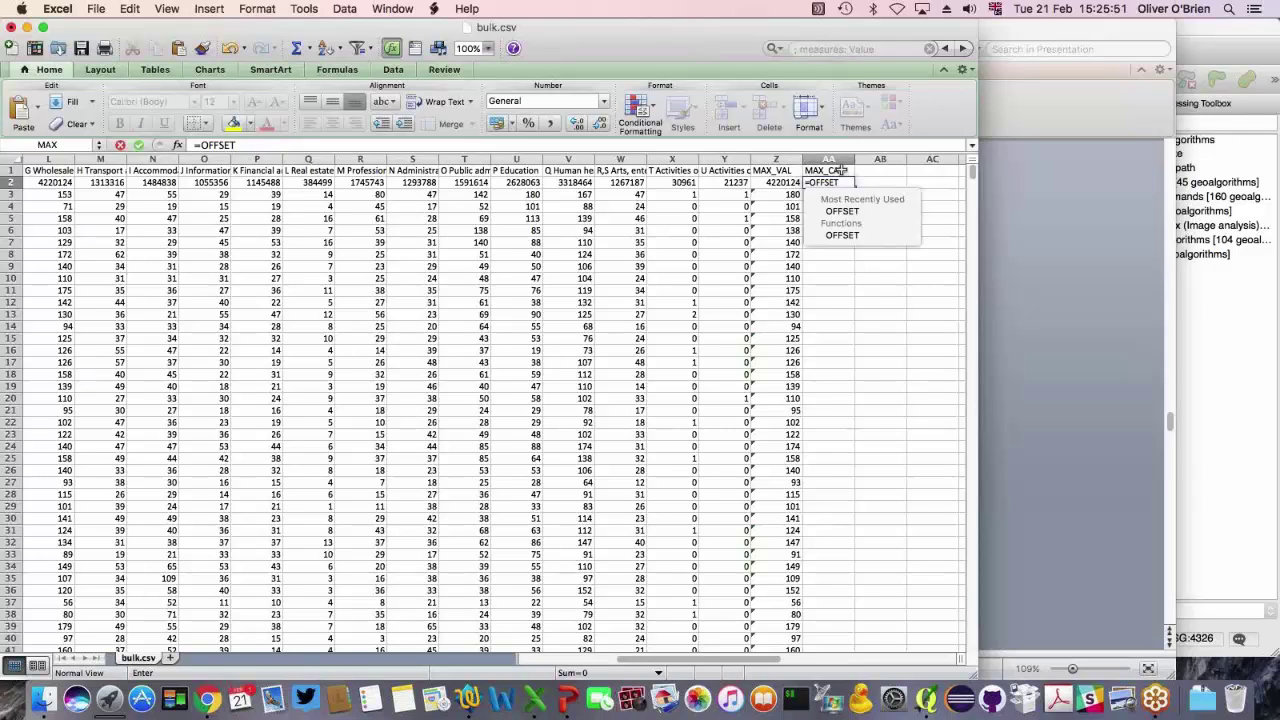
{"action": "type", "text": "("}
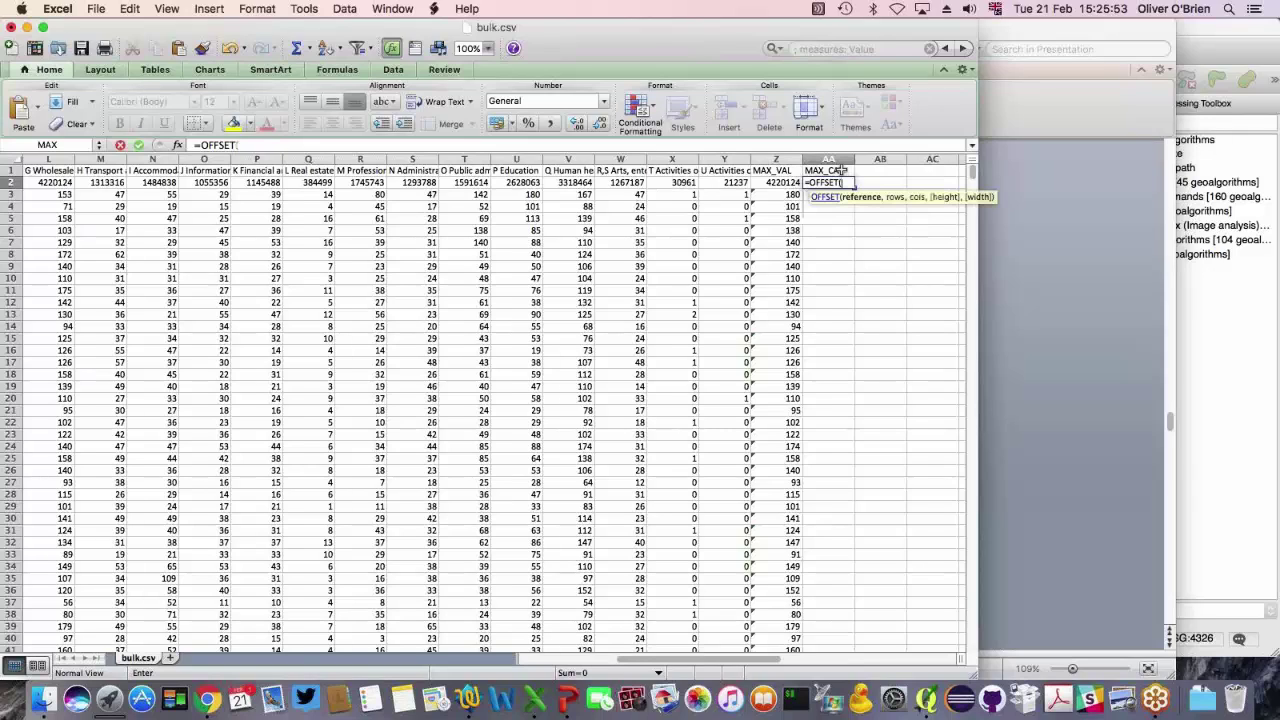
{"action": "type", "text": "$E:"}
{"action": "key", "text": "BackSpace"}
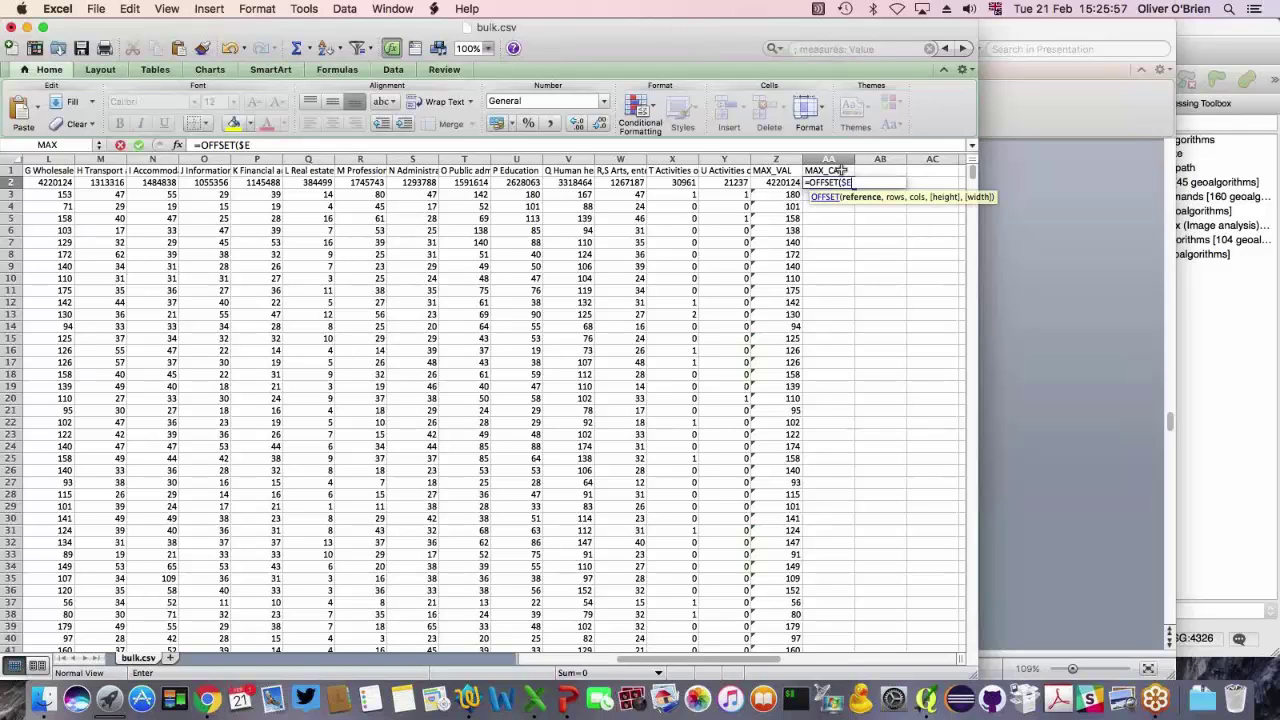
{"action": "type", "text": "$1"}
{"action": "left_click_drag", "start_coordinate": [645, 658], "coordinate": [560, 656]}
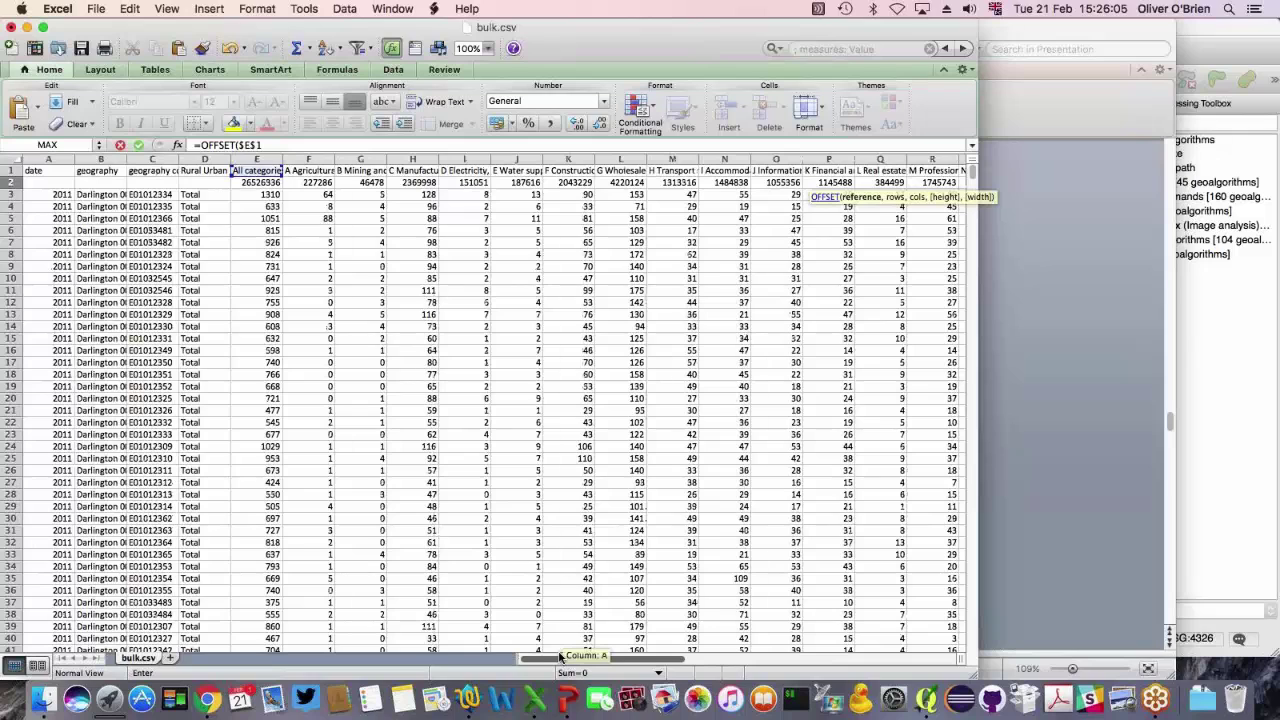
{"action": "left_click_drag", "start_coordinate": [560, 656], "coordinate": [669, 656]}
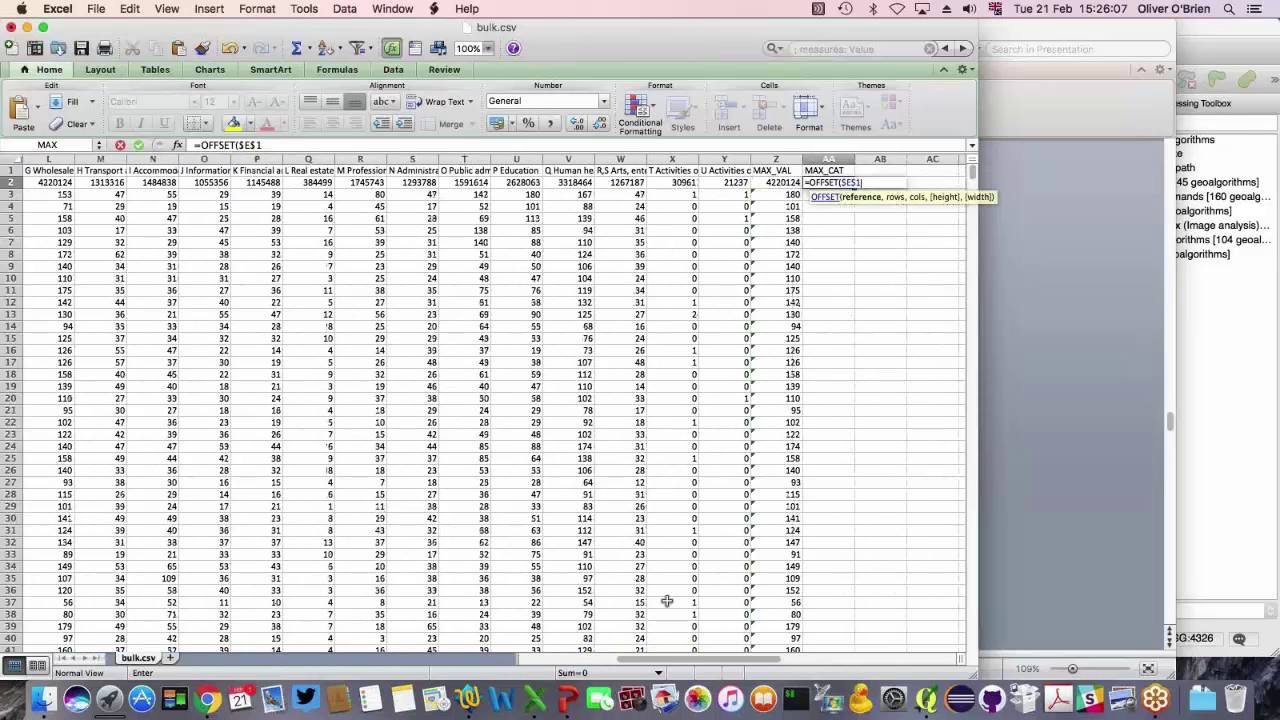
{"action": "type", "text": ",0"}
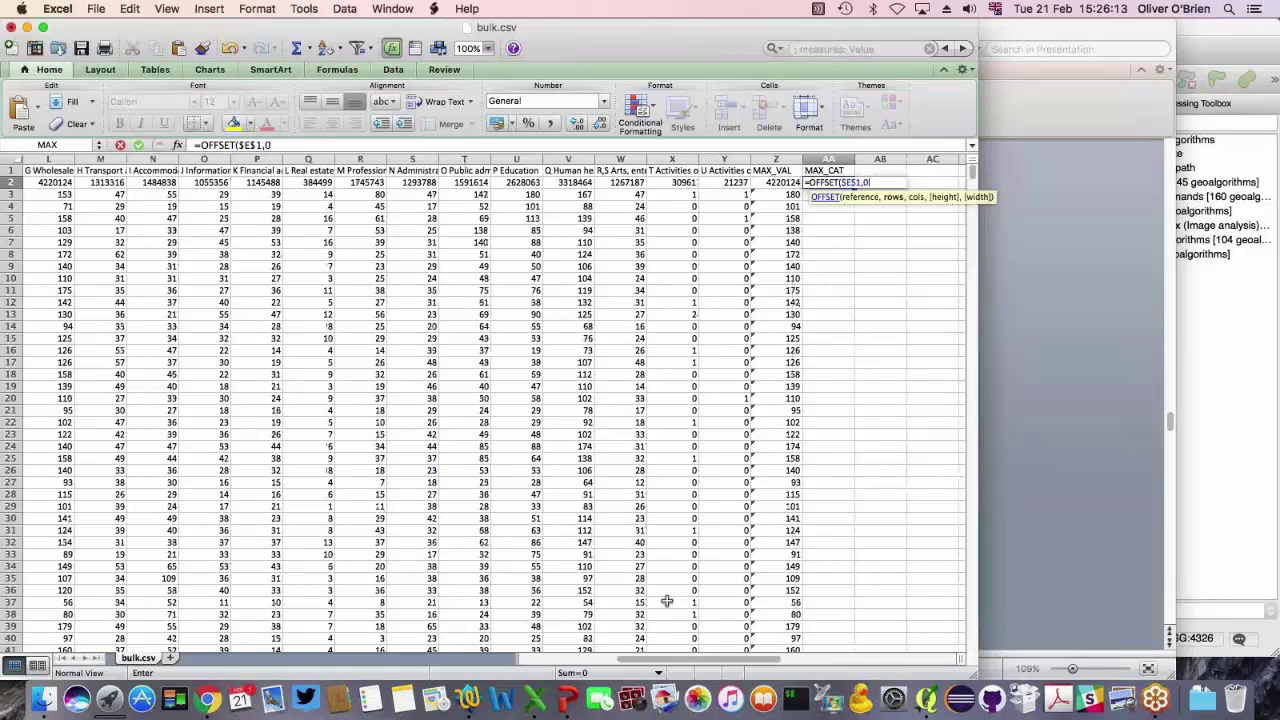
{"action": "type", "text": ","}
{"action": "type", "text": "MATC"}
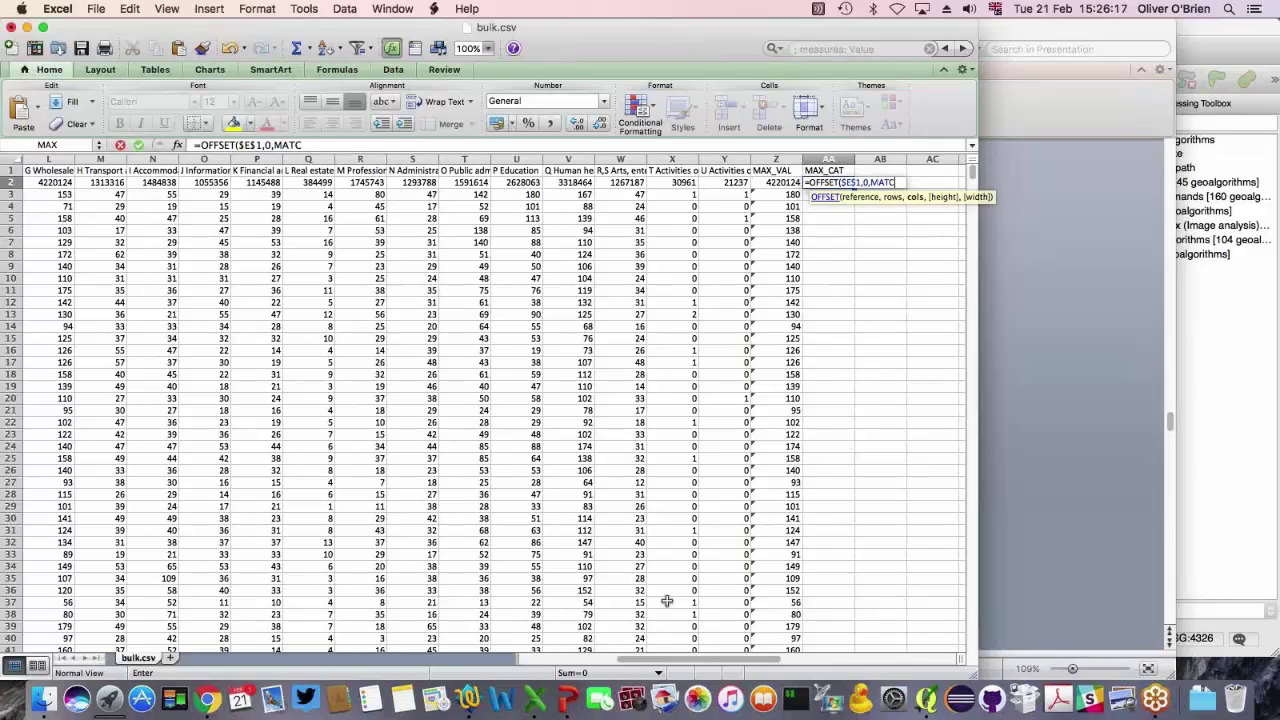
{"action": "type", "text": "H("}
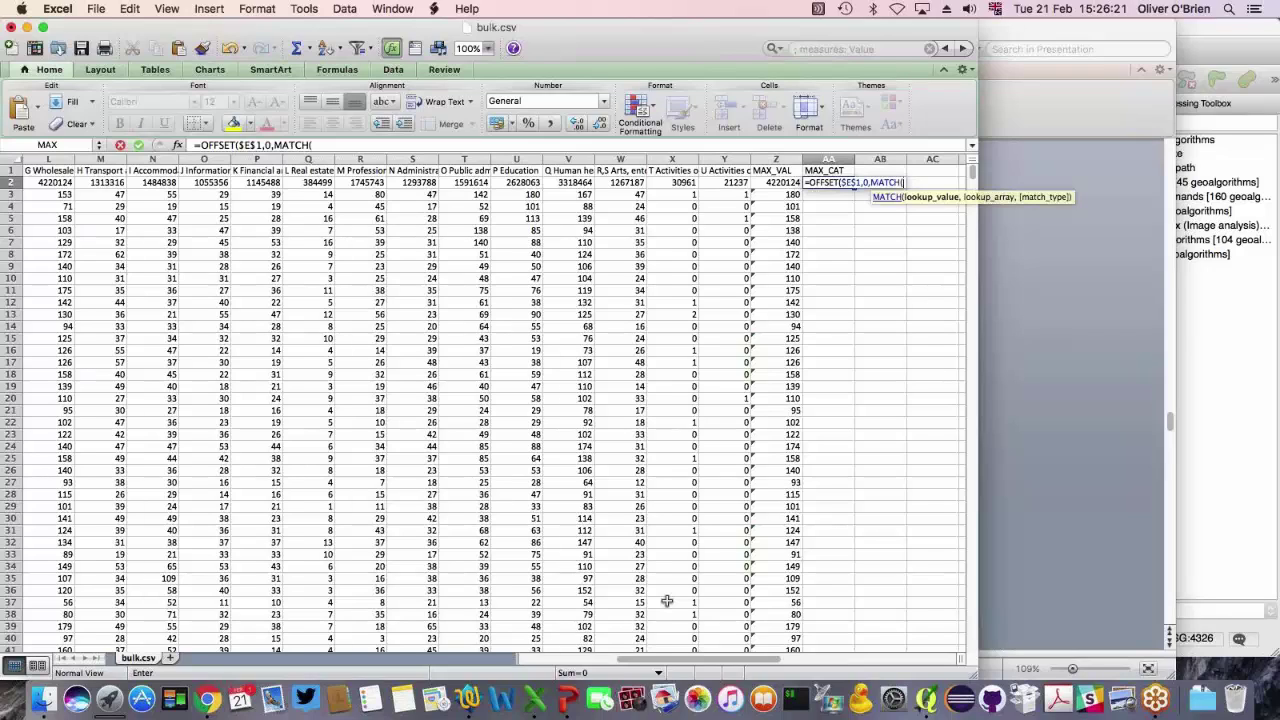
{"action": "type", "text": "Z2"}
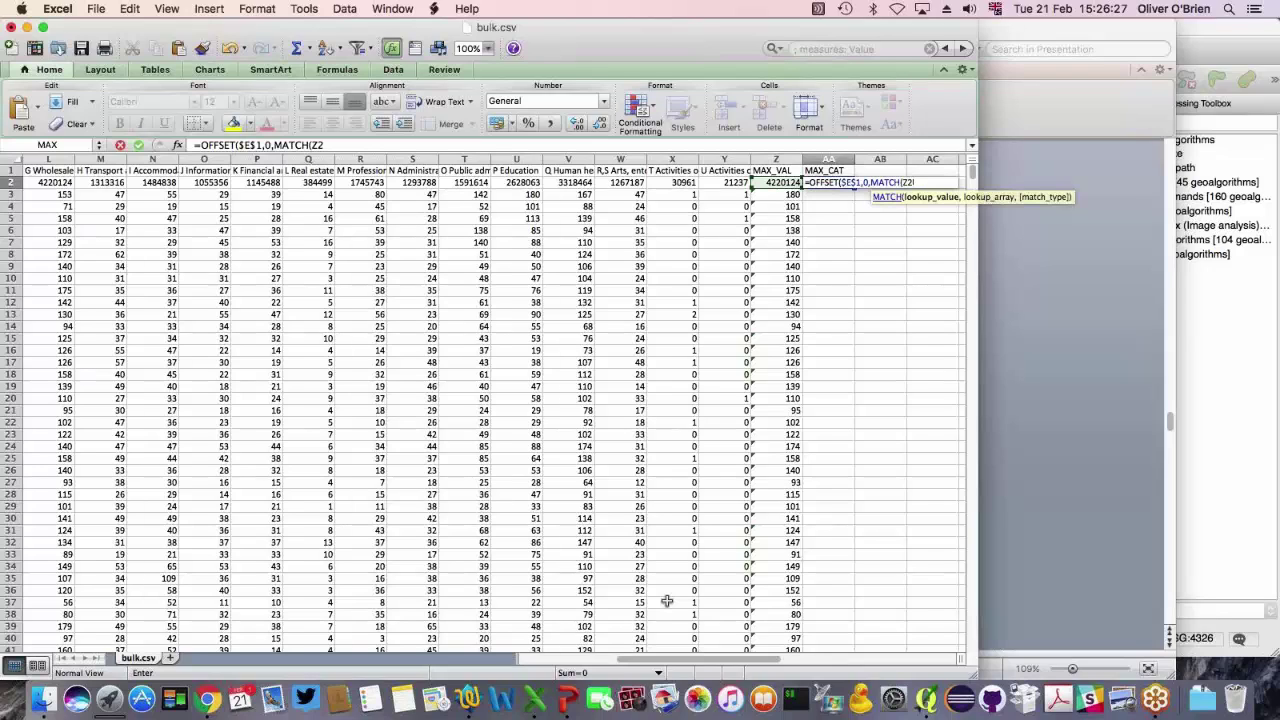
{"action": "type", "text": ",F2:Y2"}
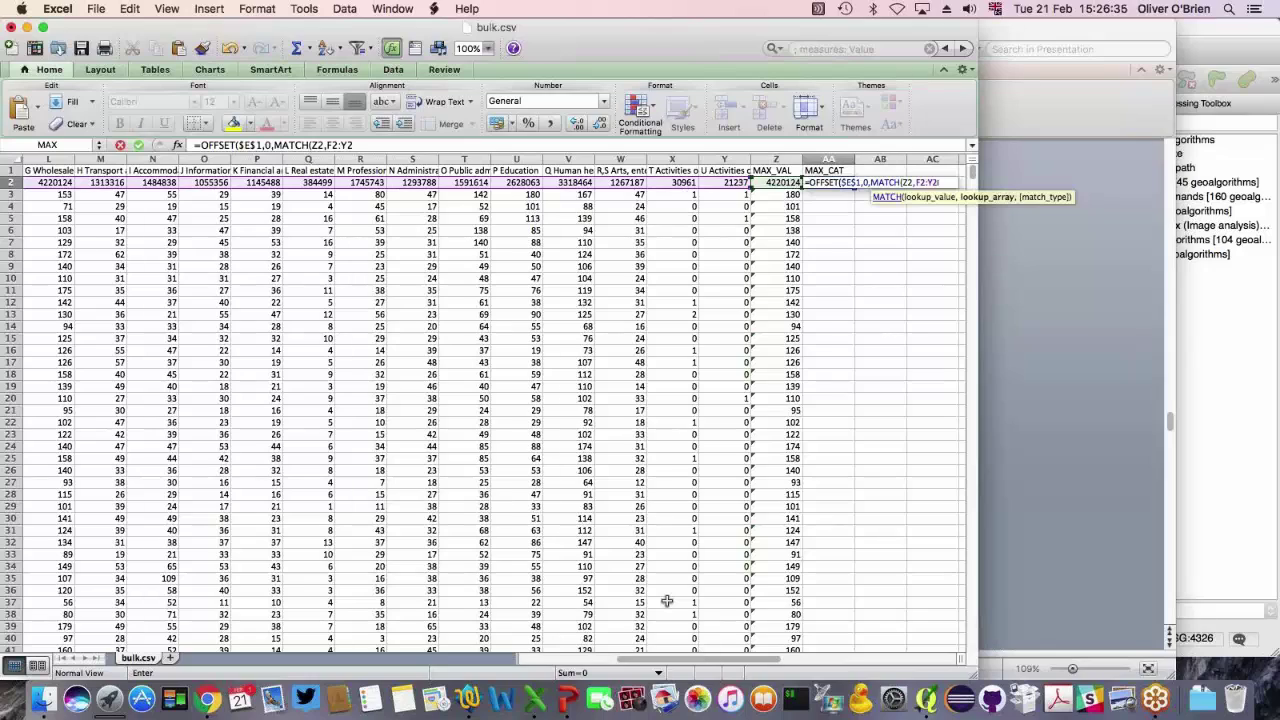
{"action": "type", "text": ",0"}
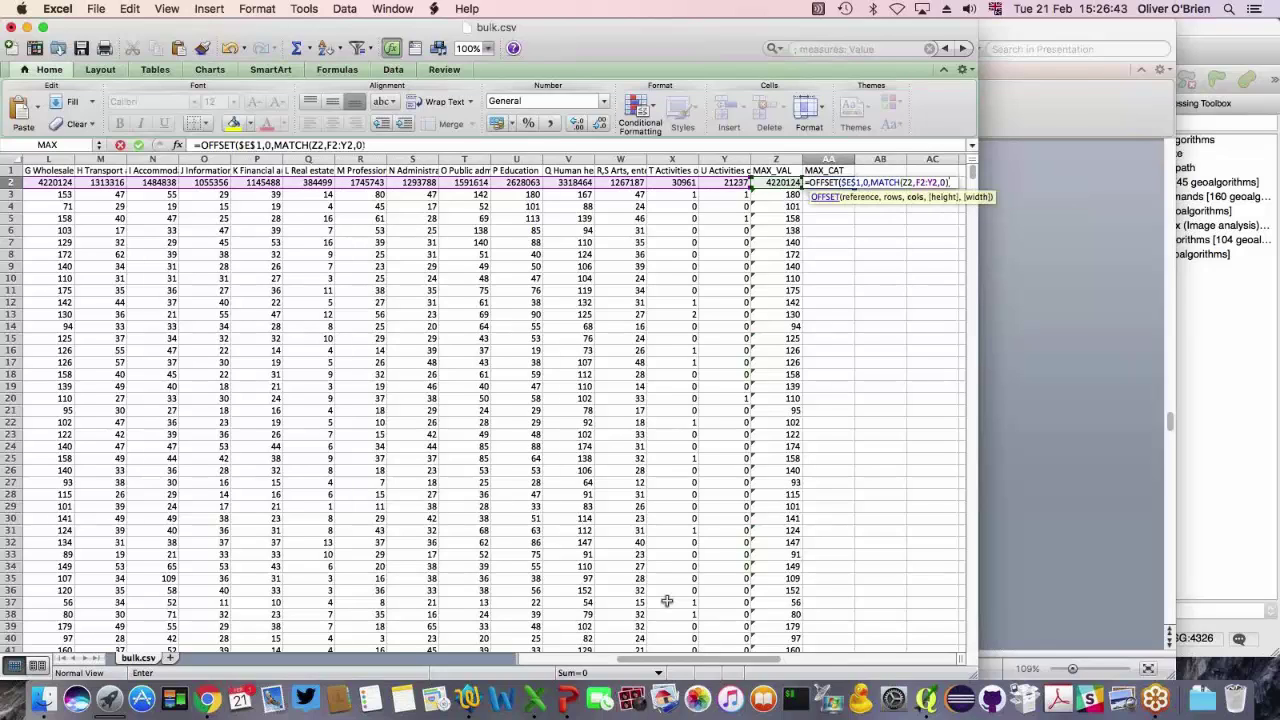
{"action": "type", "text": "))"}
{"action": "key", "text": "Return"}
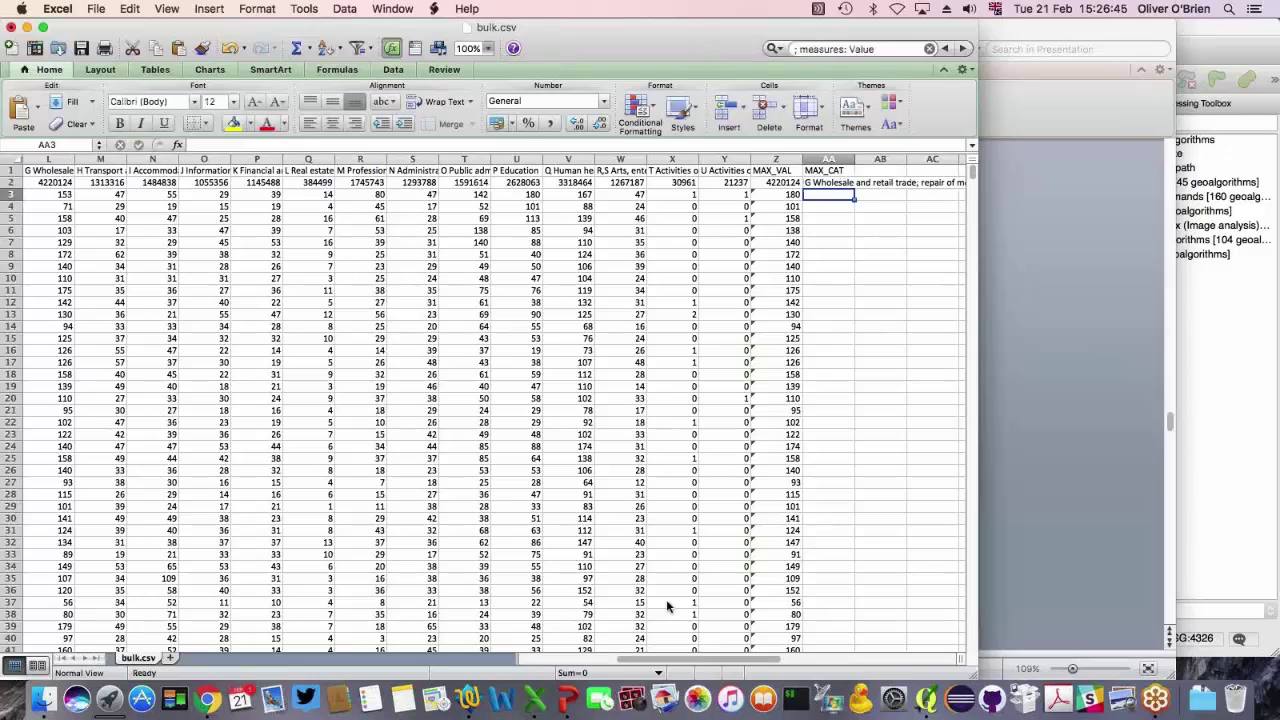
- Fill the OFFSET formula in AA2 down the whole MAX_CAT column and look through the resulting categories
{"action": "key", "text": "Up"}
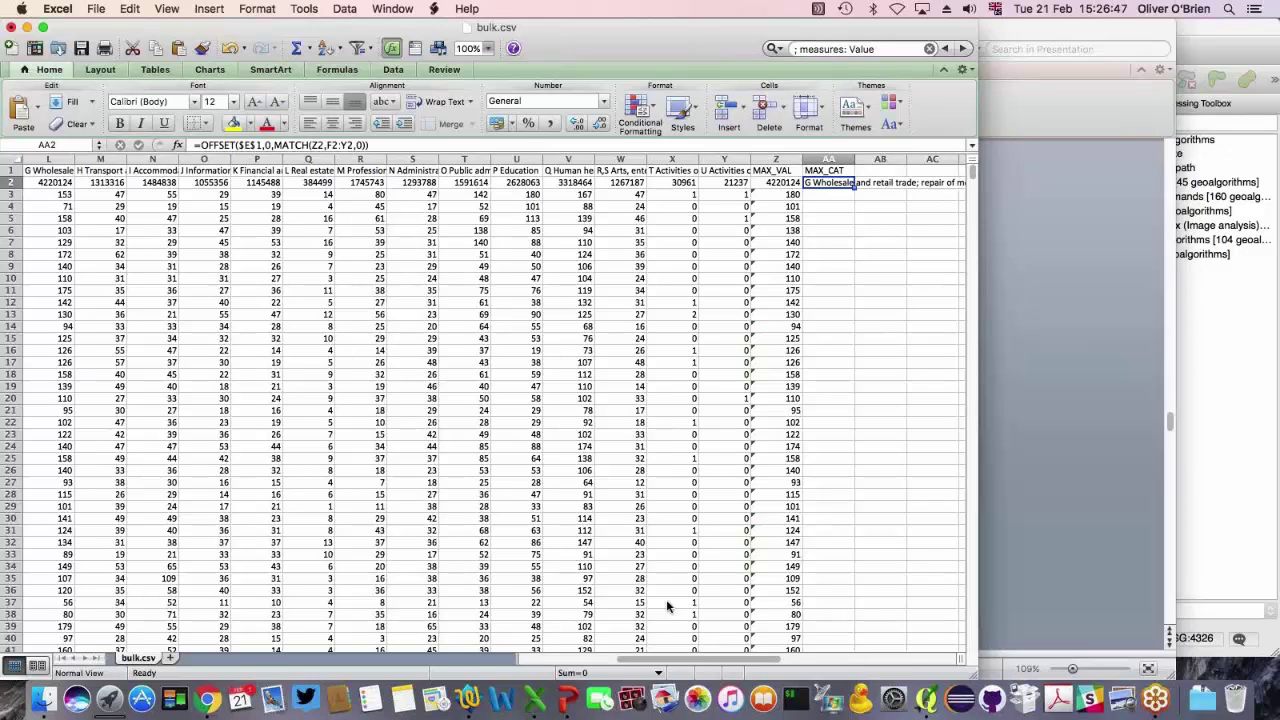
{"action": "key", "text": "Left"}
{"action": "key", "text": "Left"}
{"action": "key", "text": "Left"}
{"action": "key", "text": "Right"}
{"action": "key", "text": "Right"}
{"action": "key", "text": "Right"}
{"action": "key", "text": "Left"}
{"action": "key", "text": "Right"}
{"action": "double_click", "coordinate": [853, 187]}
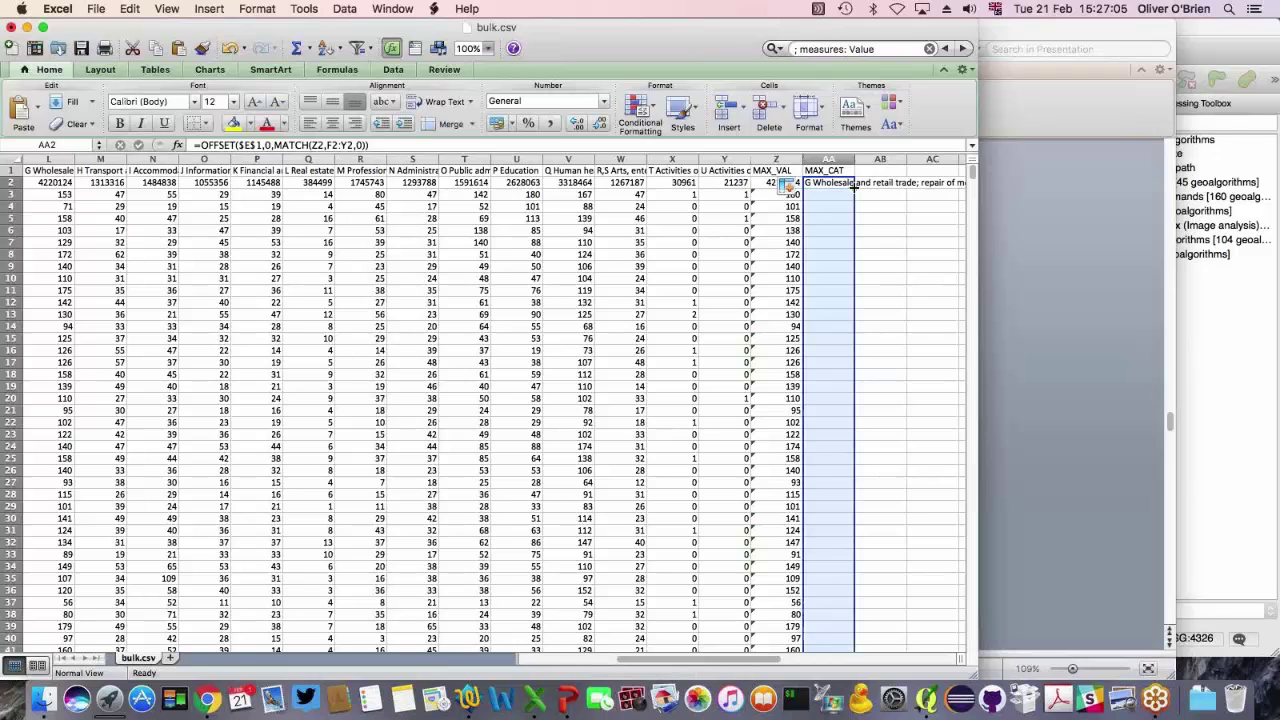
{"action": "left_click_drag", "start_coordinate": [971, 175], "coordinate": [990, 455]}
{"action": "key", "text": "super+Up"}
- Add the column title MAX_PC in cell AB1
{"action": "left_click", "coordinate": [888, 171]}
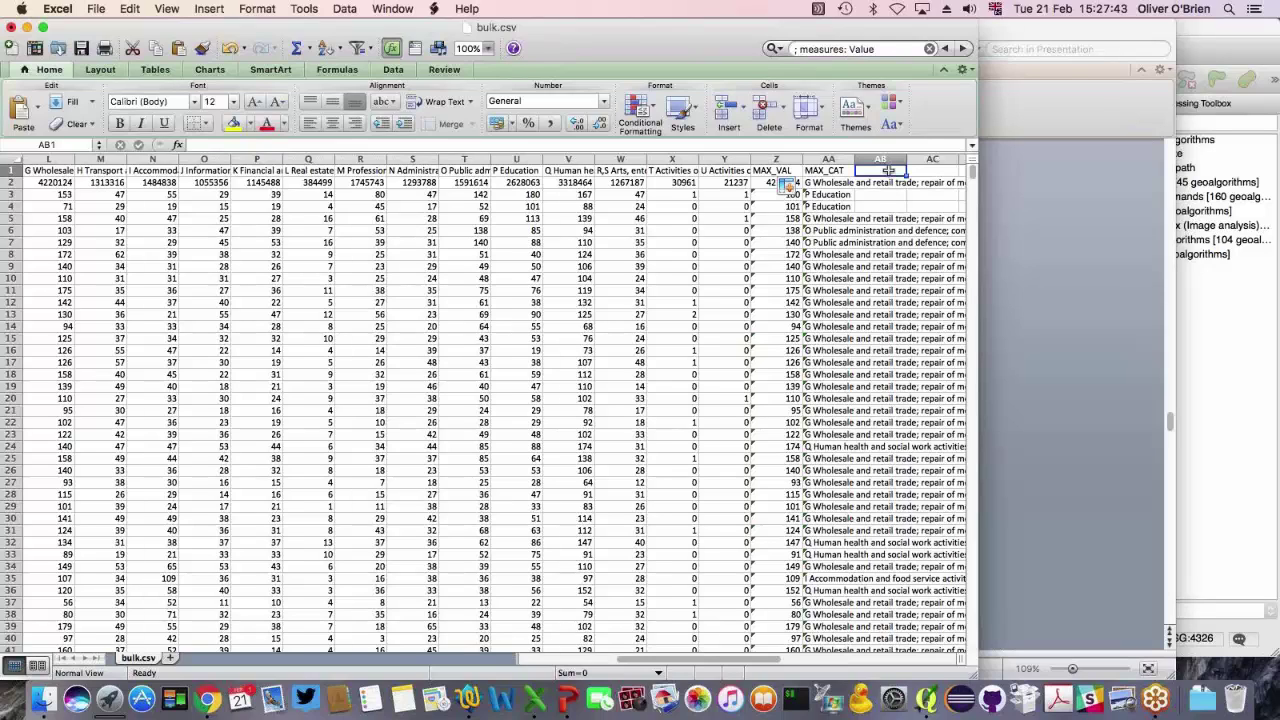
{"action": "type", "text": "MAC_PC"}
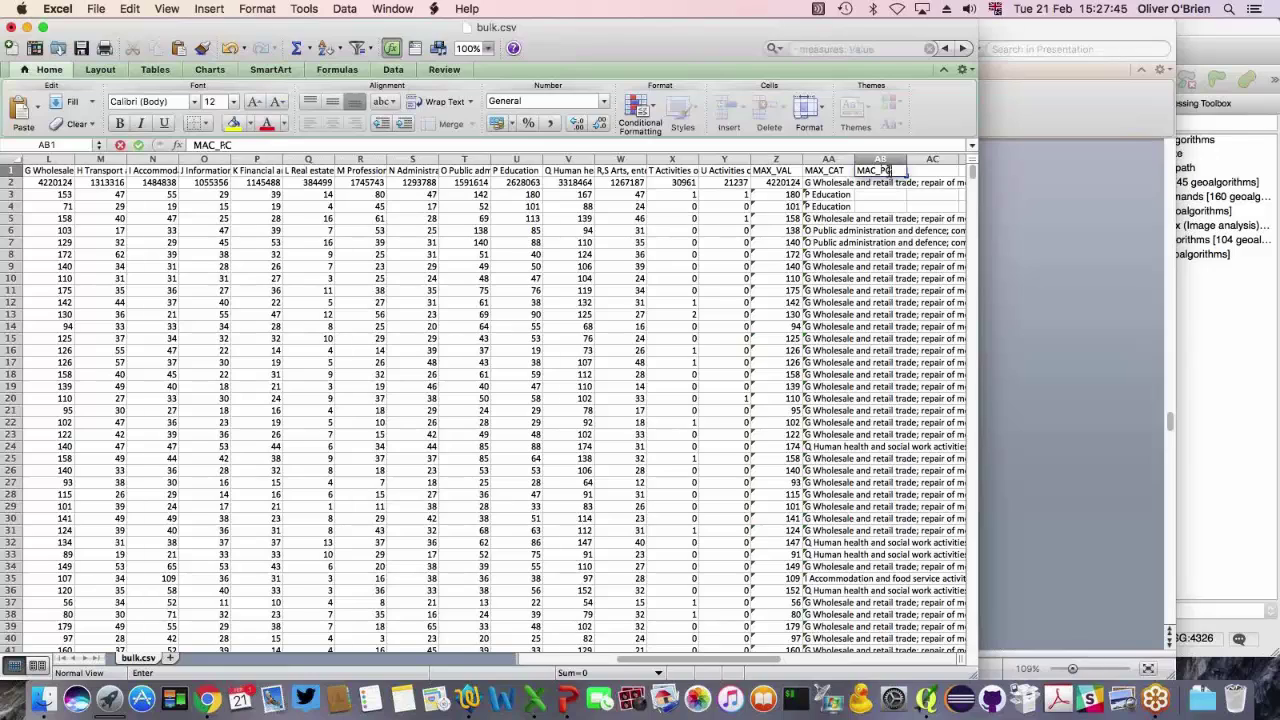
{"action": "key", "text": "BackSpace"}
{"action": "key", "text": "BackSpace"}
{"action": "key", "text": "BackSpace"}
{"action": "key", "text": "BackSpace"}
{"action": "type", "text": "X_PC"}
{"action": "key", "text": "BackSpace"}
{"action": "key", "text": "BackSpace"}
{"action": "type", "text": "PC"}
{"action": "key", "text": "Return"}
- Enter =Z2/E2 in AB2 for the top industry's share of all categories and fill it down the column
{"action": "type", "text": "="}
{"action": "key", "text": "Left"}
{"action": "key", "text": "Left"}
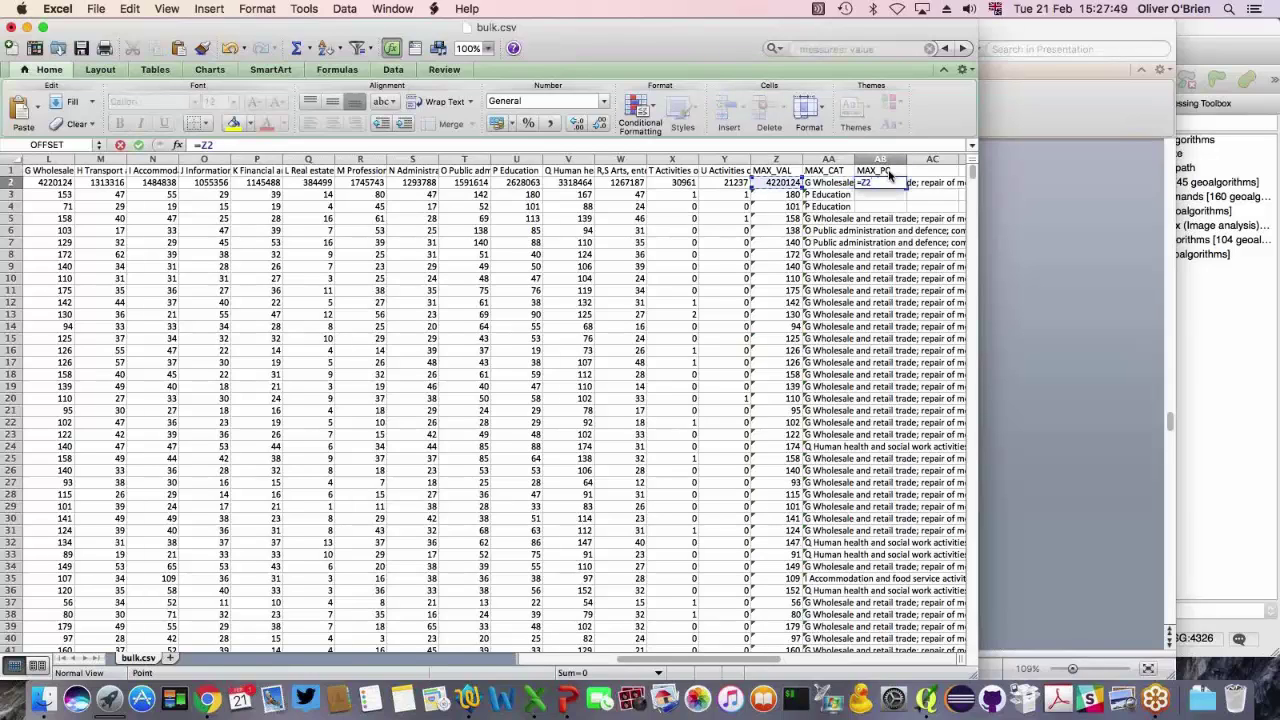
{"action": "type", "text": "/"}
{"action": "left_click", "coordinate": [548, 663]}
{"action": "left_click", "coordinate": [262, 183]}
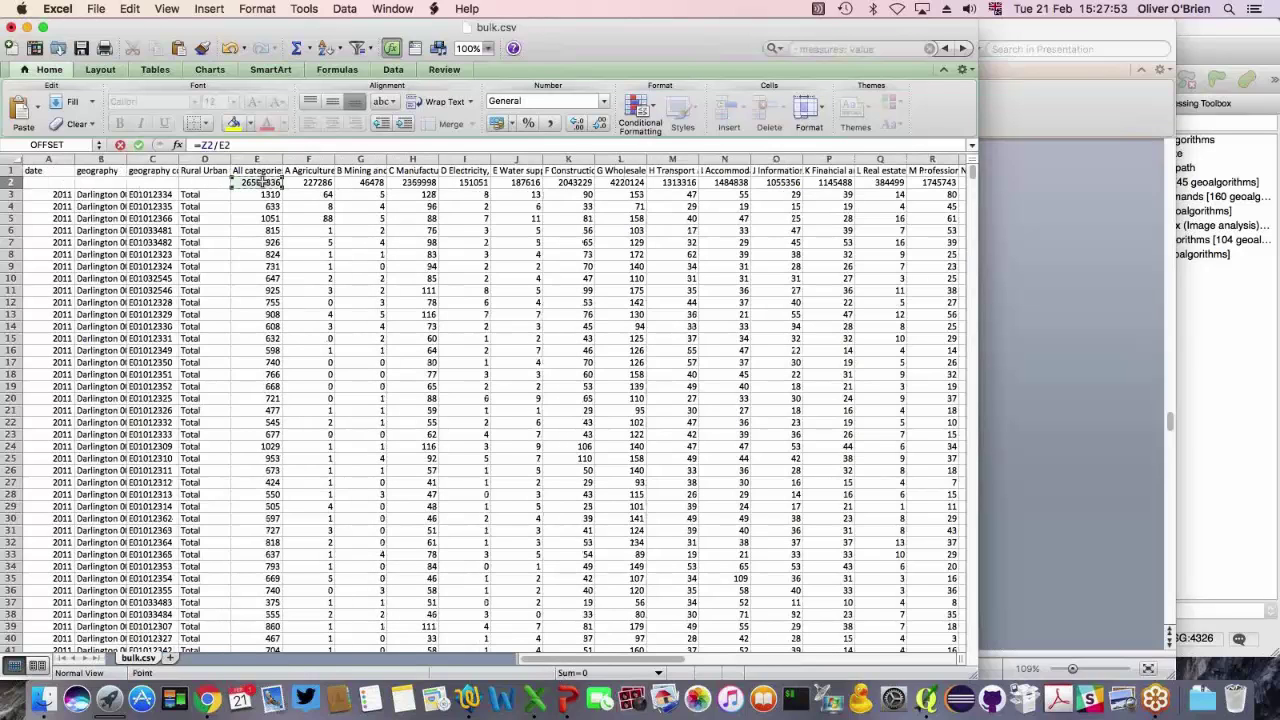
{"action": "key", "text": "Return"}
{"action": "key", "text": "Up"}
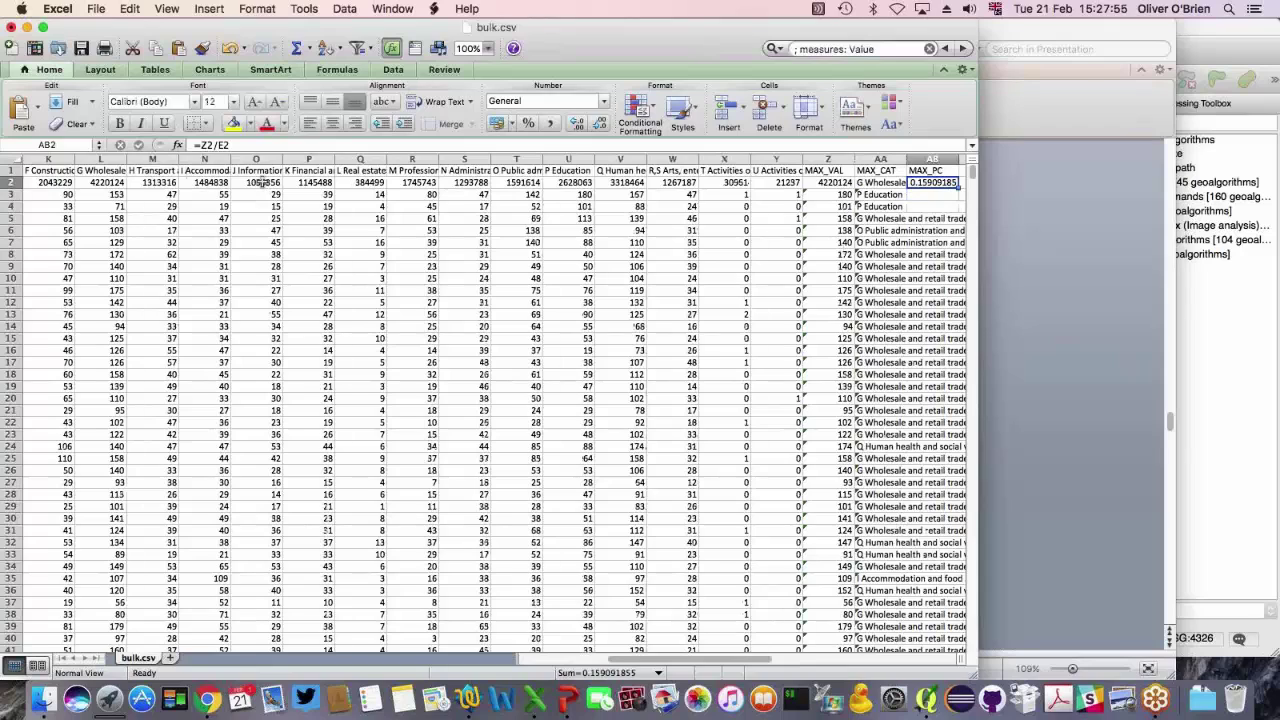
{"action": "double_click", "coordinate": [957, 186]}
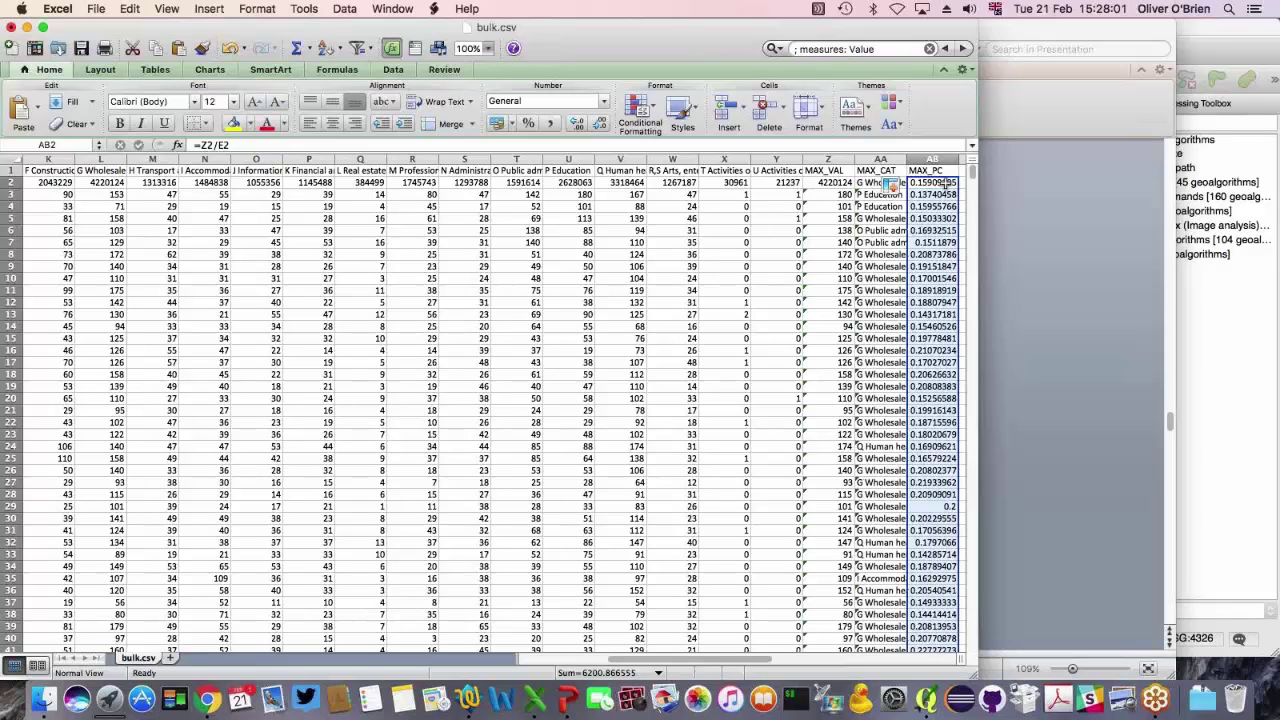
- Sort the data by MAX_PC in ascending and finally descending order, and inspect the first row's category in AA2
{"action": "left_click", "coordinate": [941, 184]}
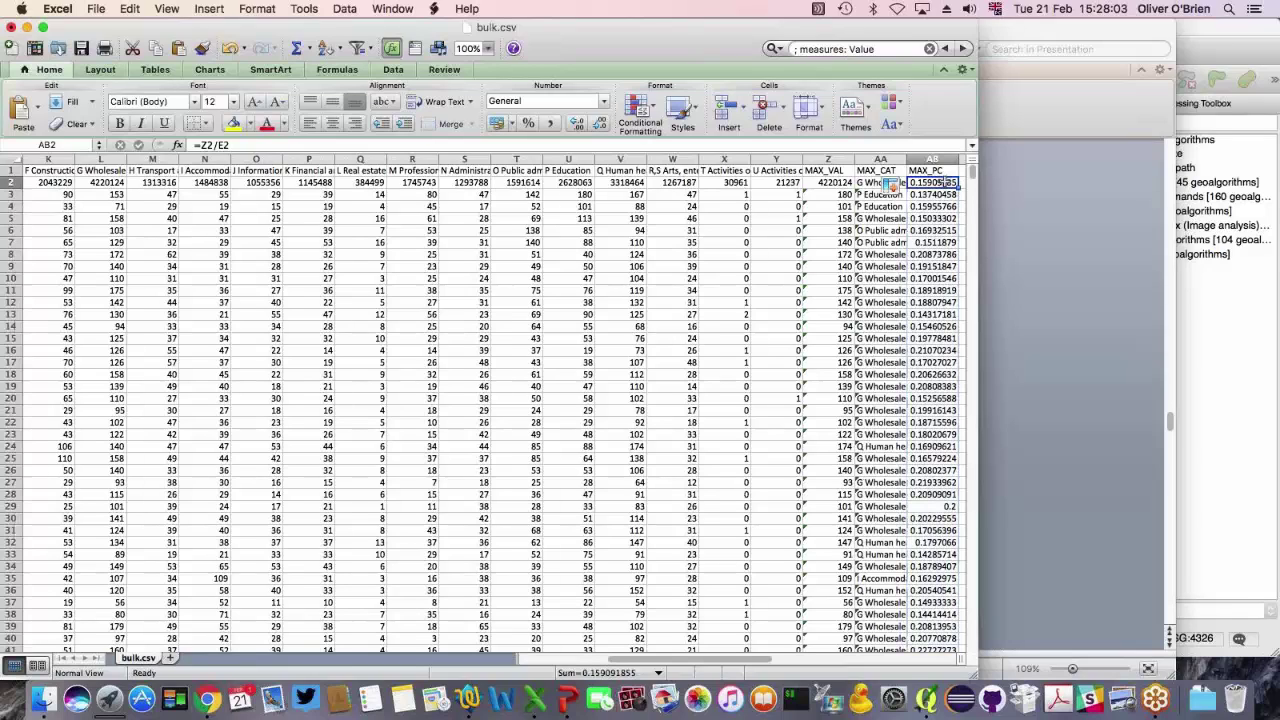
{"action": "left_click", "coordinate": [325, 48]}
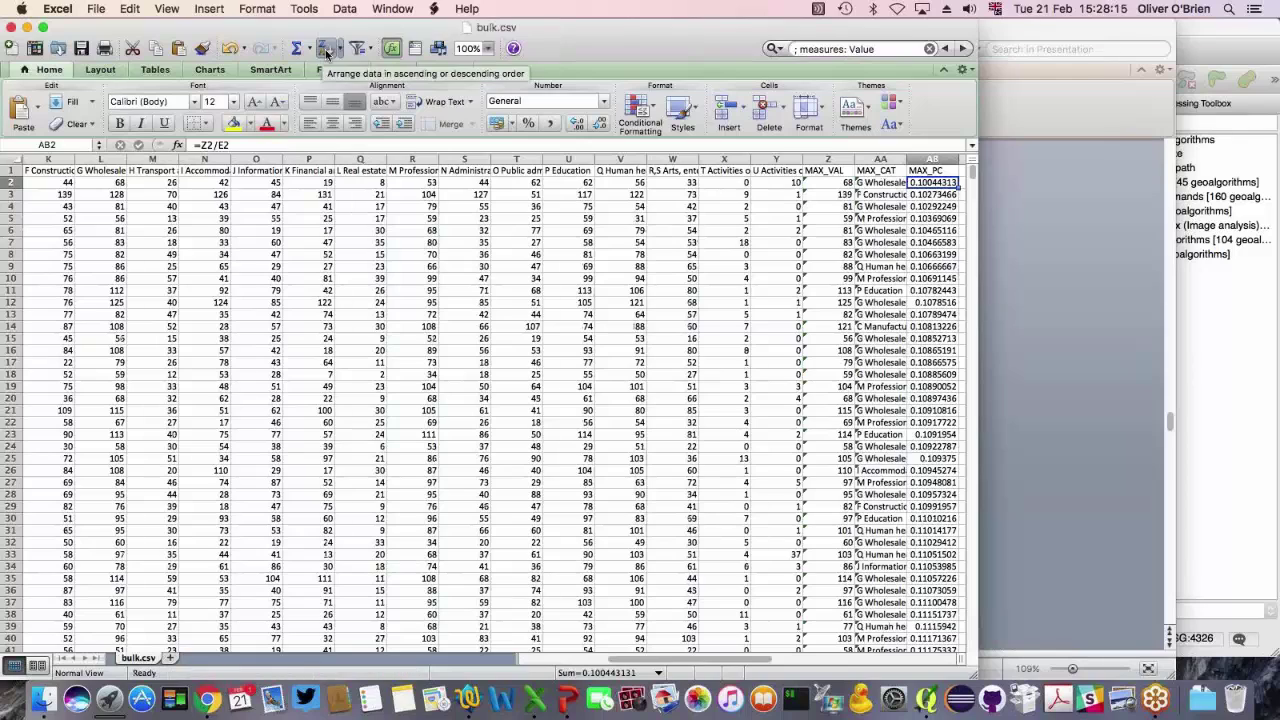
{"action": "left_click", "coordinate": [326, 50]}
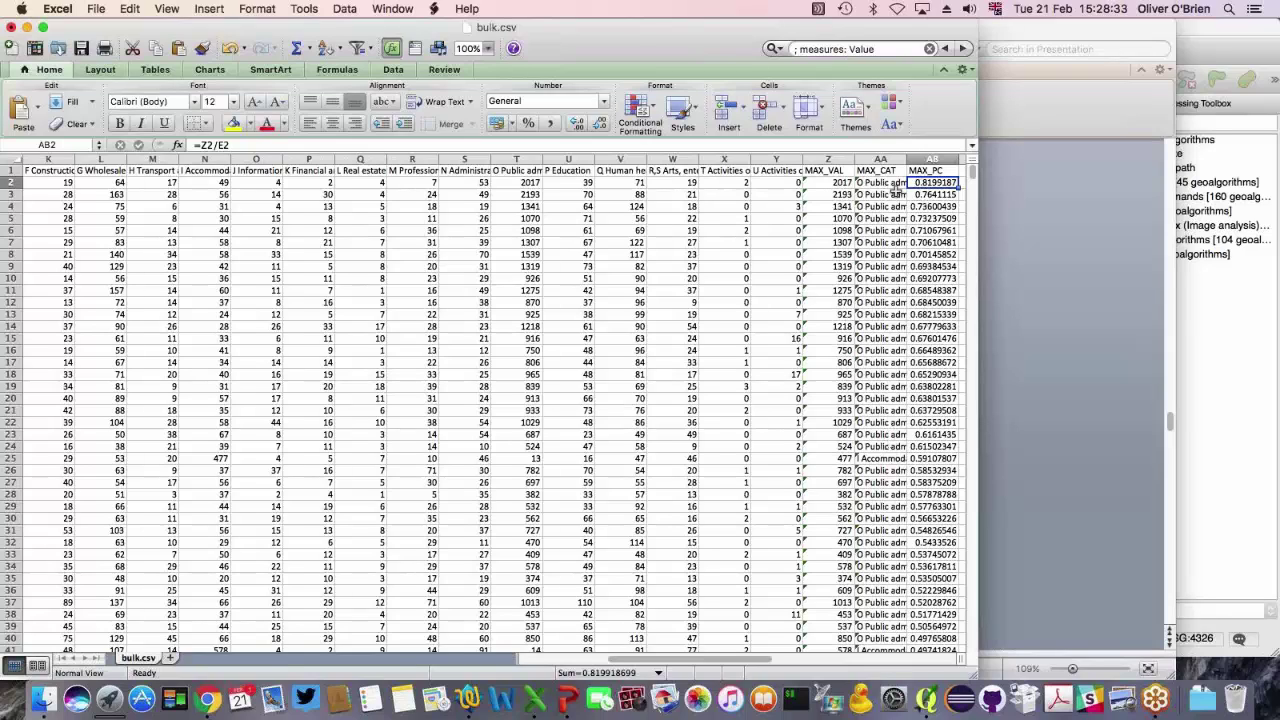
{"action": "left_click", "coordinate": [884, 183]}
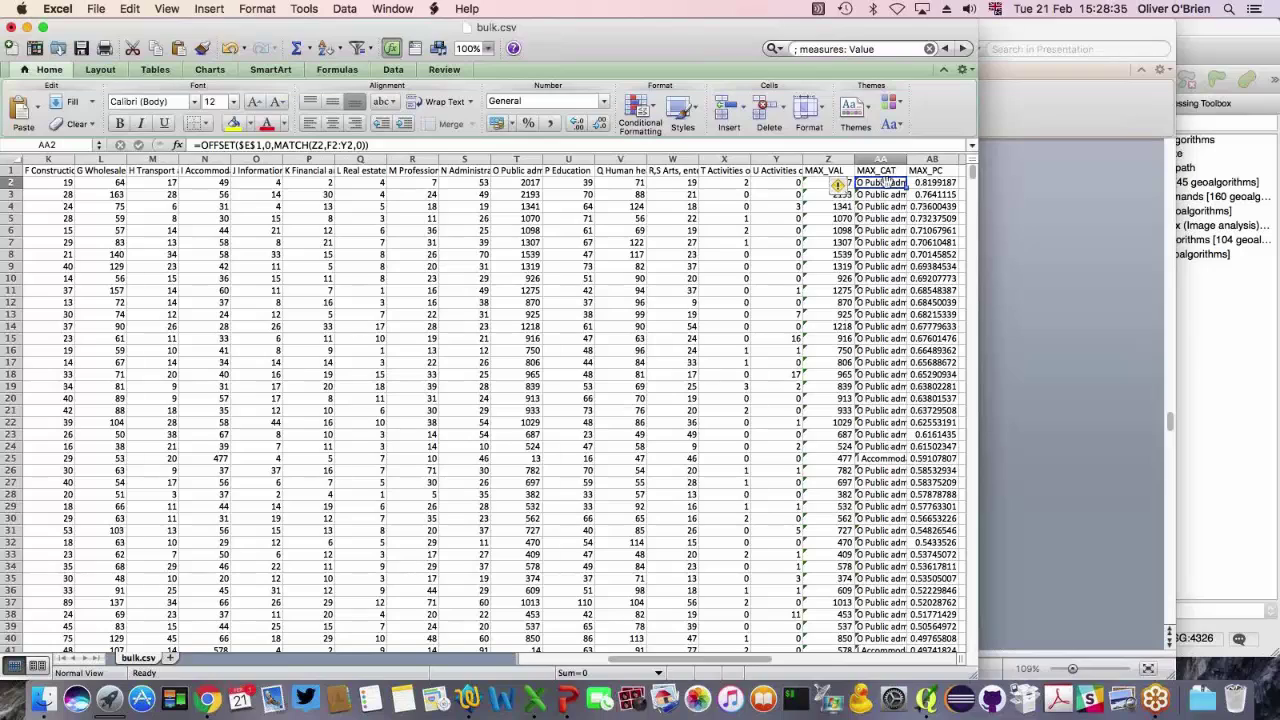
- Check the full title of column T, and widen the geography and MAX_CAT columns so that more of their text is readable
{"action": "left_click", "coordinate": [524, 169]}
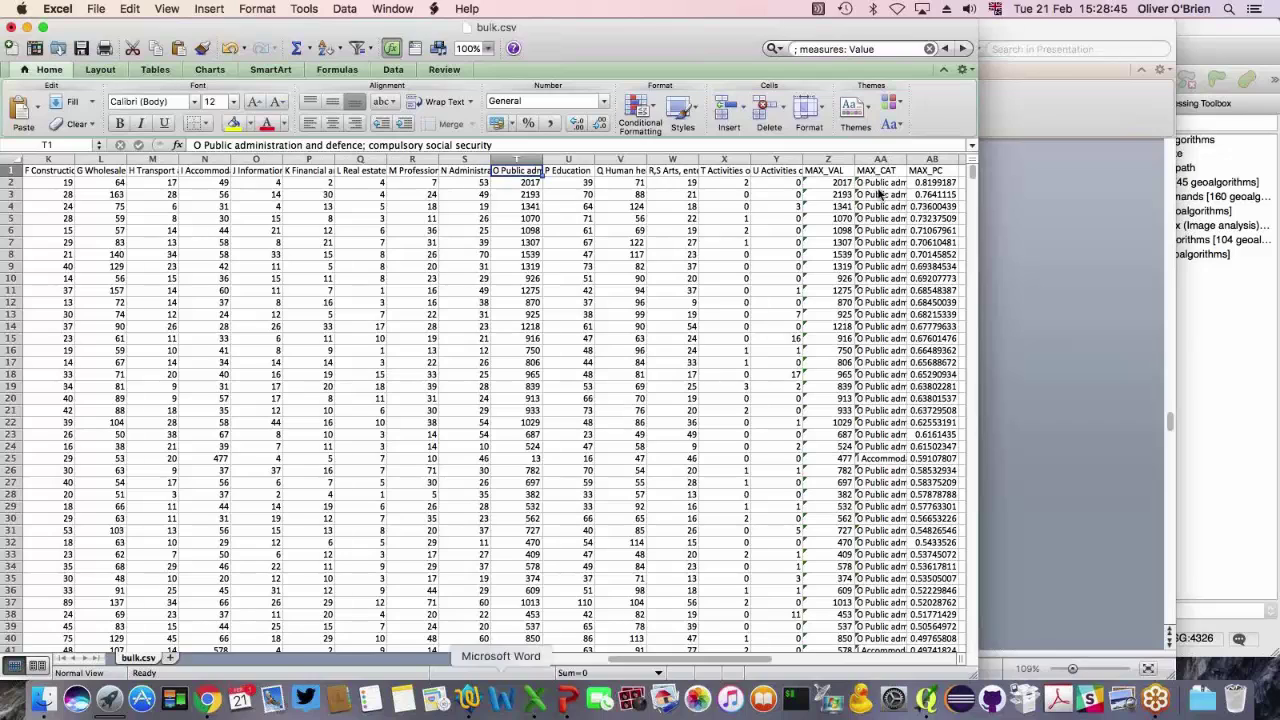
{"action": "scroll", "coordinate": [591, 662], "scroll_direction": "left", "scroll_amount": 10}
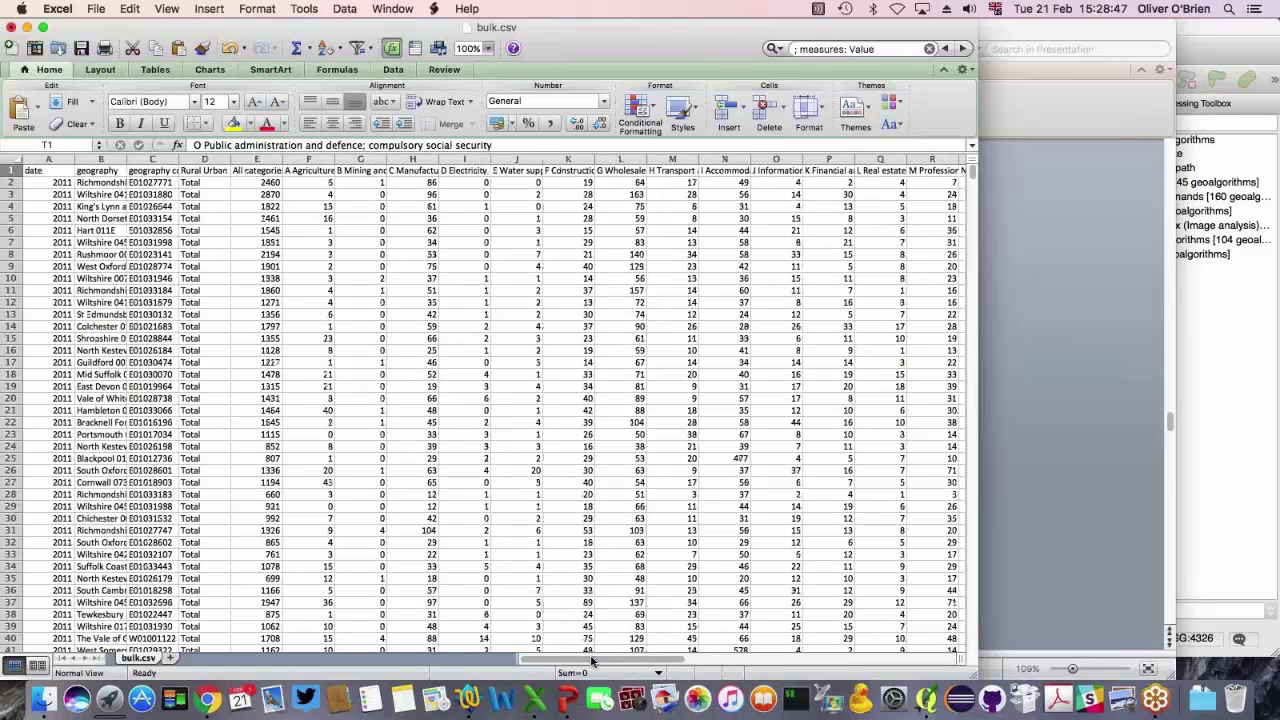
{"action": "left_click_drag", "start_coordinate": [127, 160], "coordinate": [198, 162]}
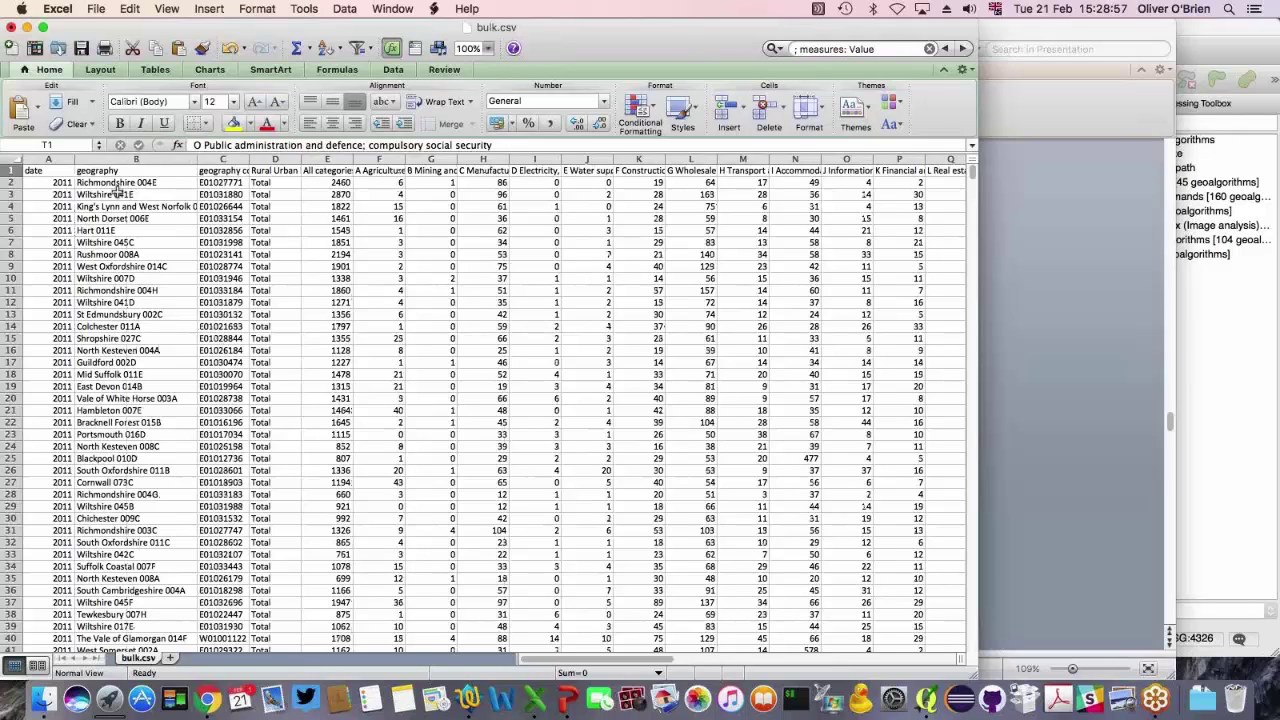
{"action": "left_click", "coordinate": [124, 206]}
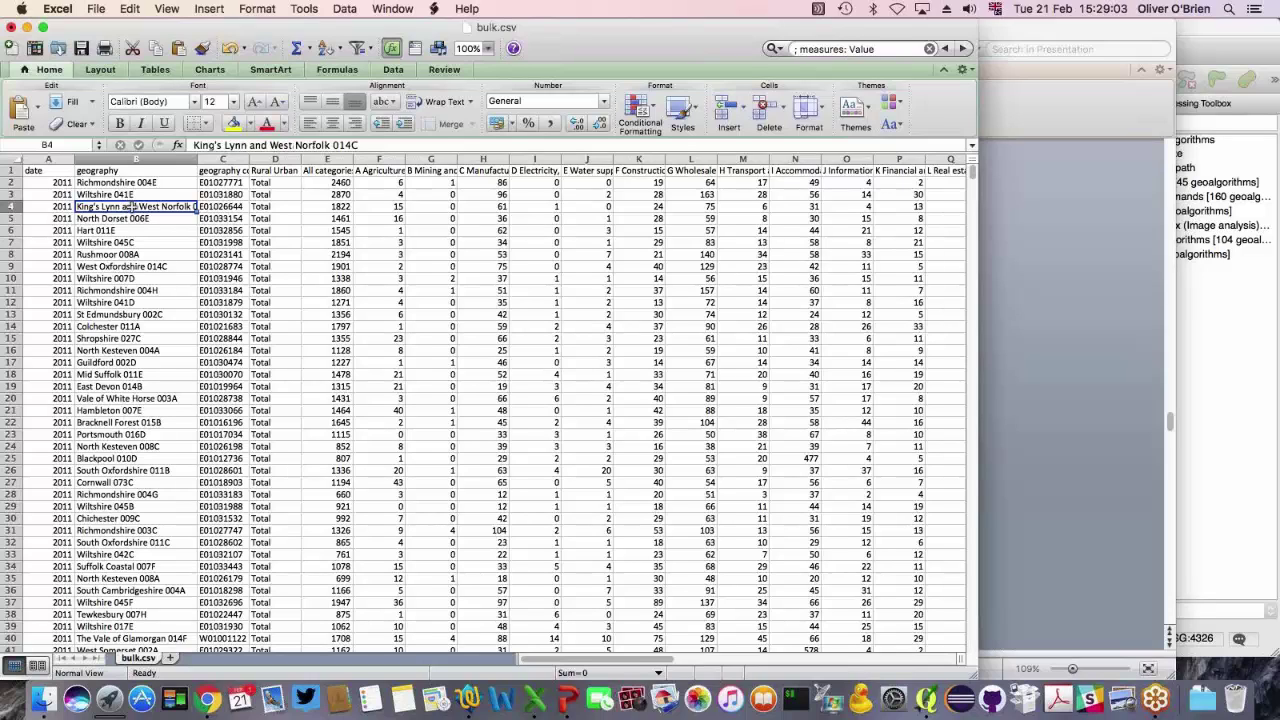
{"action": "left_click_drag", "start_coordinate": [558, 659], "coordinate": [690, 656]}
{"action": "left_click_drag", "start_coordinate": [594, 159], "coordinate": [627, 159]}
- Delete all rows with a MAX_PC below 0.2, from row 7576 to the last data row 34755
{"action": "left_click_drag", "start_coordinate": [971, 171], "coordinate": [975, 276]}
{"action": "scroll", "coordinate": [951, 340], "scroll_direction": "down", "scroll_amount": 10}
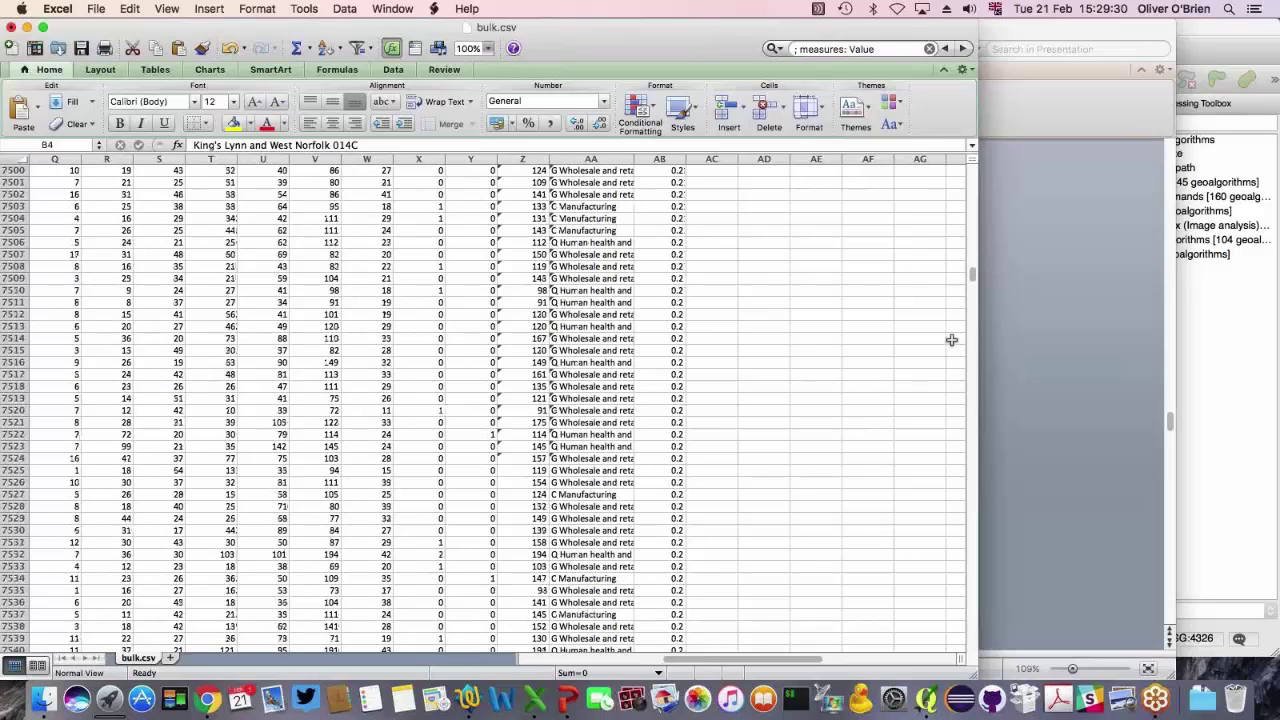
{"action": "scroll", "coordinate": [951, 340], "scroll_direction": "down", "scroll_amount": 20}
{"action": "left_click", "coordinate": [15, 242]}
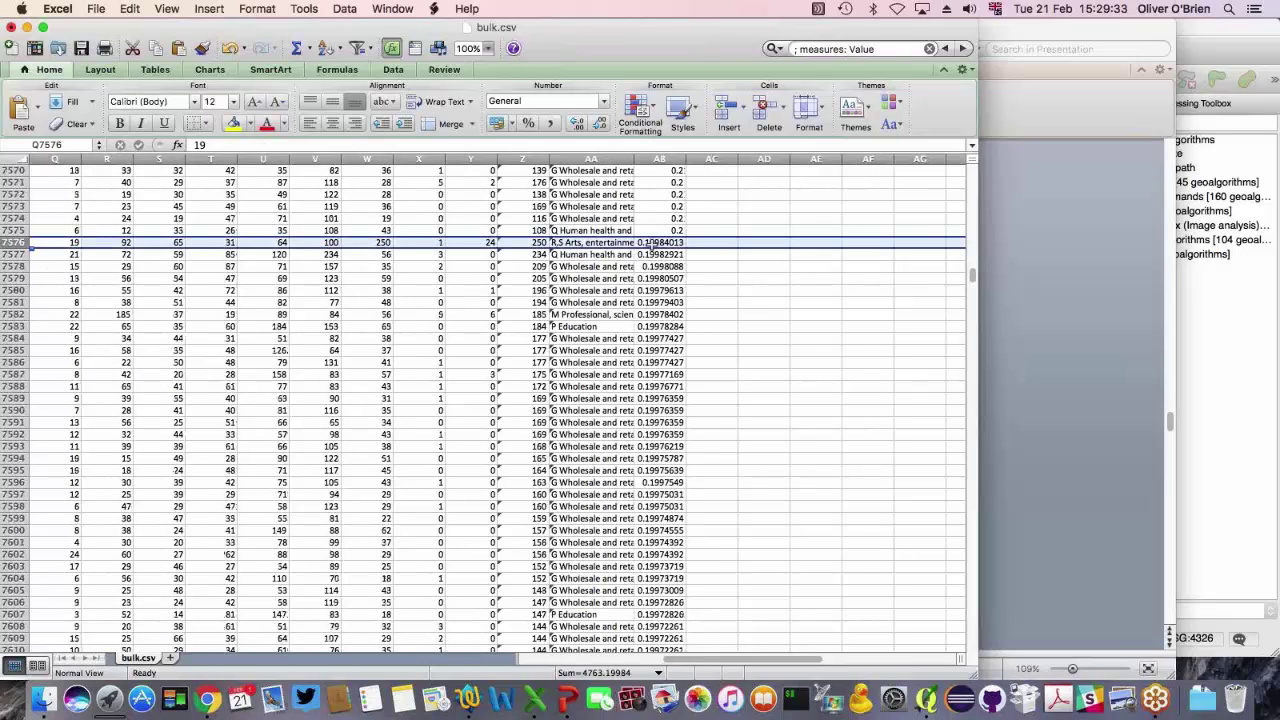
{"action": "left_click_drag", "start_coordinate": [973, 277], "coordinate": [958, 646]}
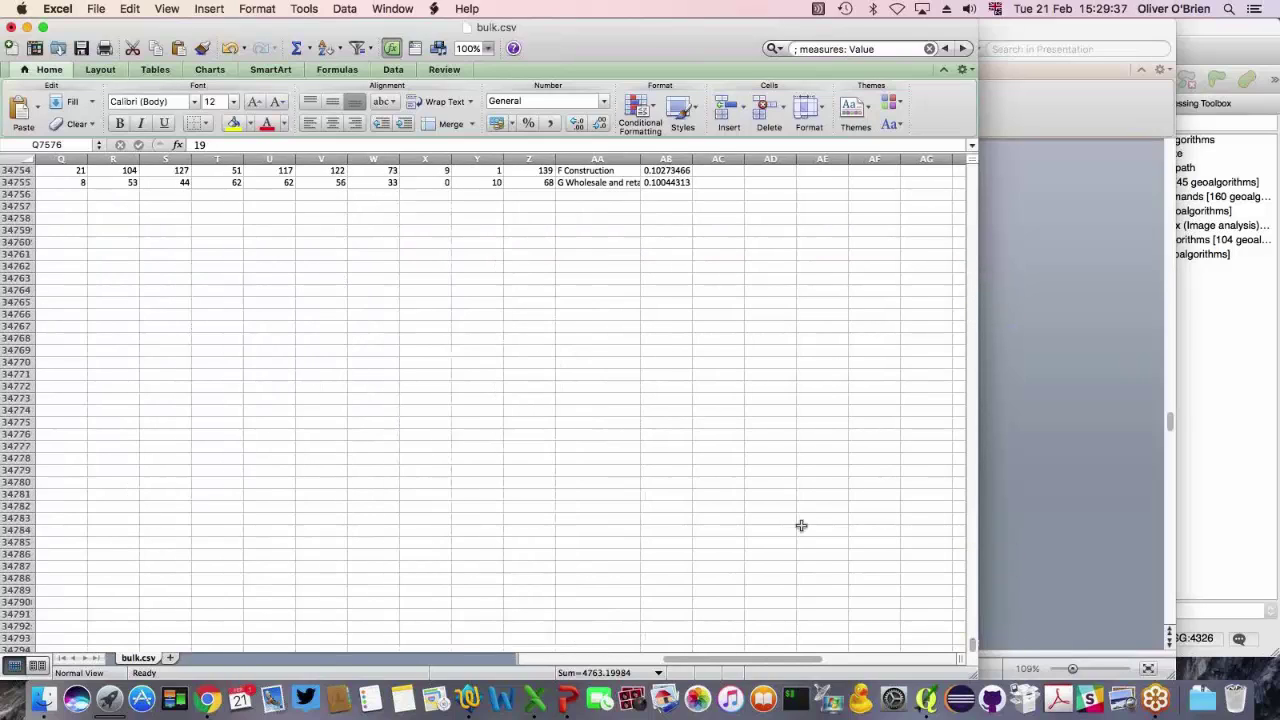
{"action": "scroll", "coordinate": [57, 331], "scroll_direction": "up", "scroll_amount": 3}
{"action": "left_click", "coordinate": [18, 326], "text": "shift"}
{"action": "right_click", "coordinate": [28, 327]}
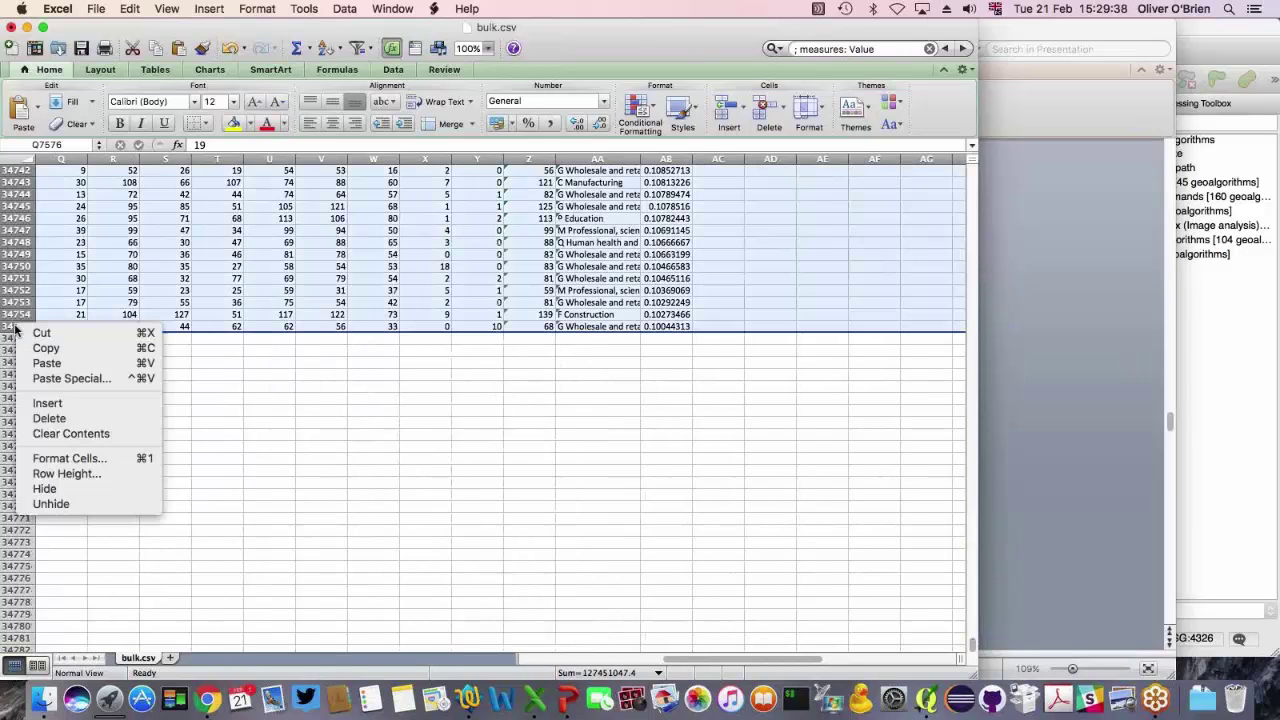
{"action": "left_click", "coordinate": [68, 418]}
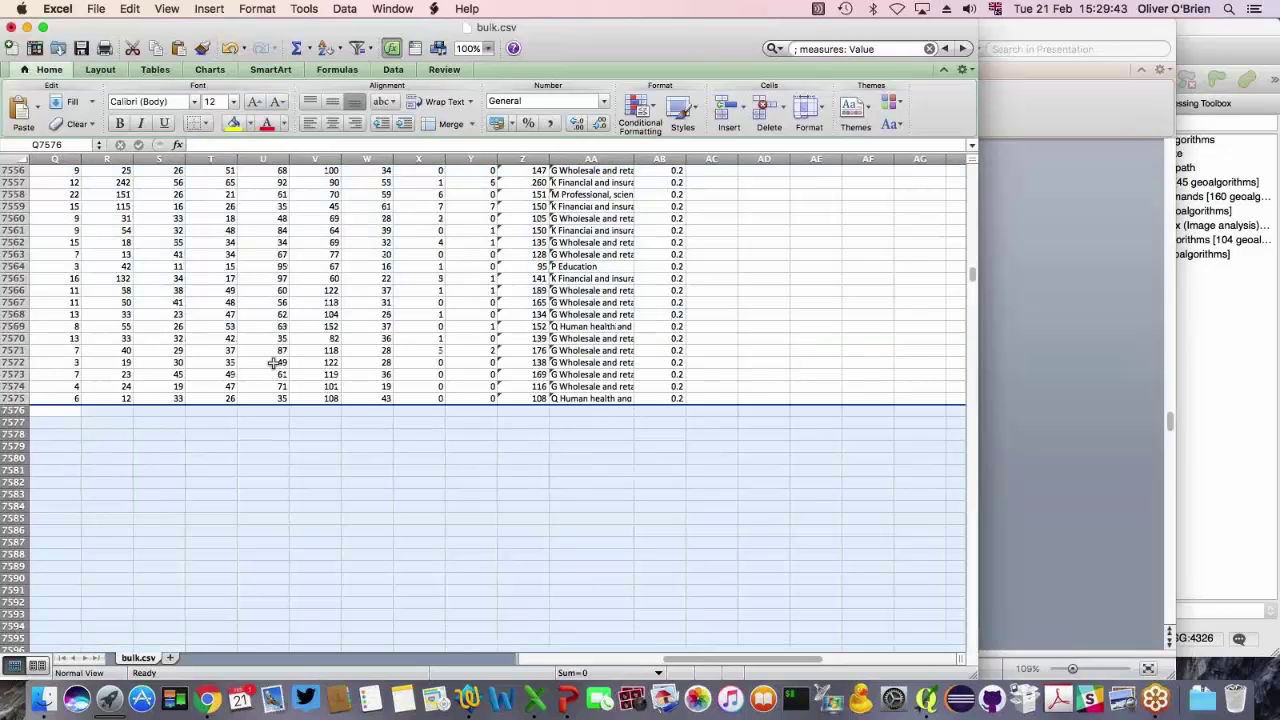
{"action": "left_click", "coordinate": [282, 397]}
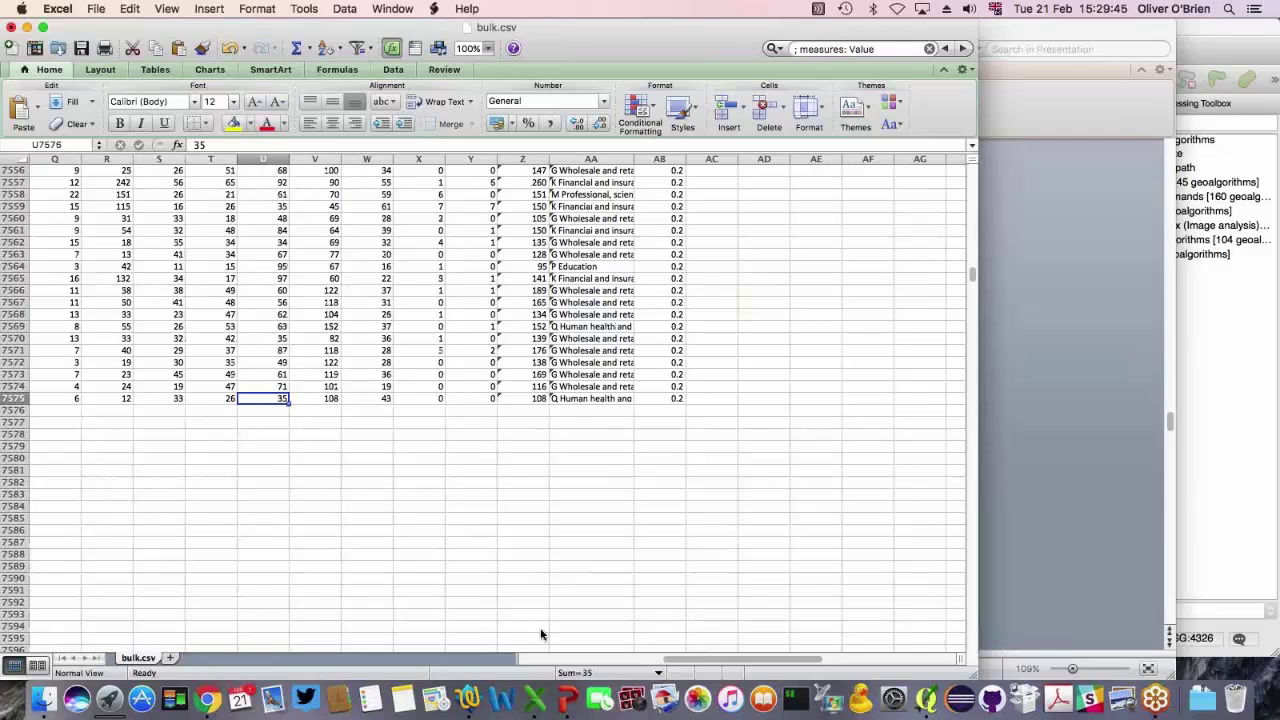
- Save the sheet as top_industry_20pc.csv in Downloads, in Comma Separated Values format
{"action": "left_click_drag", "start_coordinate": [717, 662], "coordinate": [474, 668]}
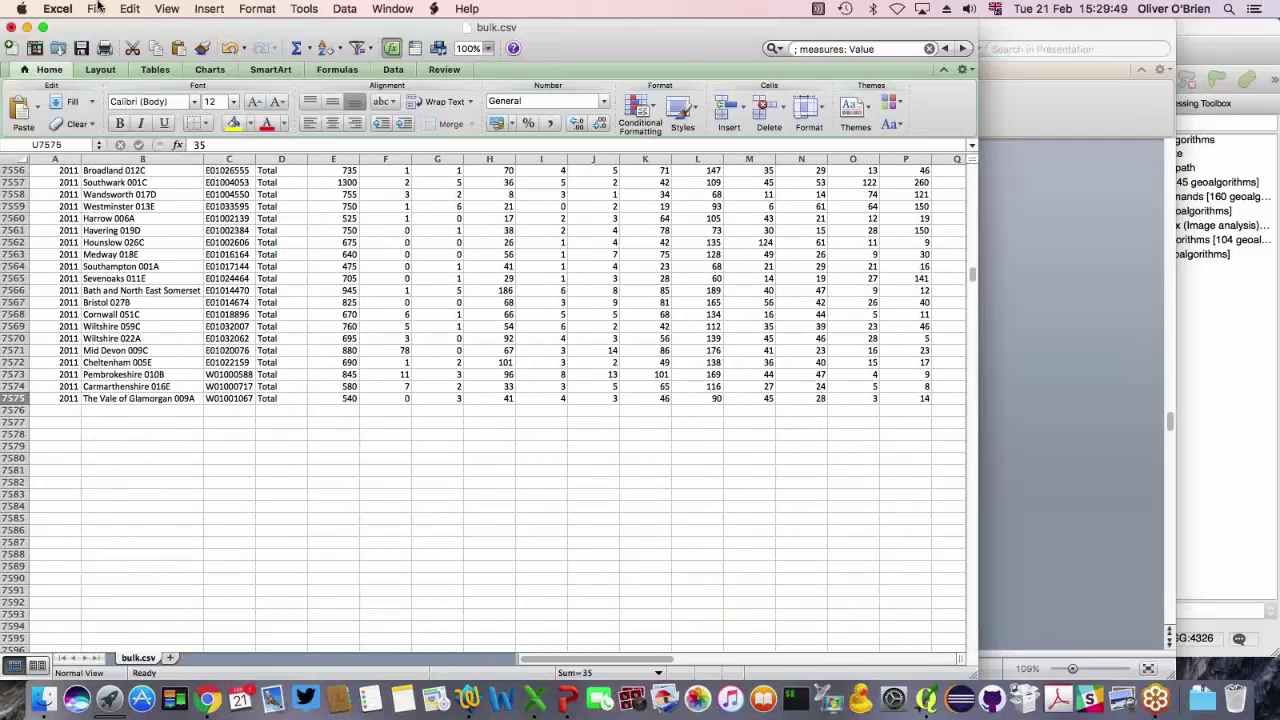
{"action": "left_click", "coordinate": [96, 8]}
{"action": "left_click", "coordinate": [127, 145]}
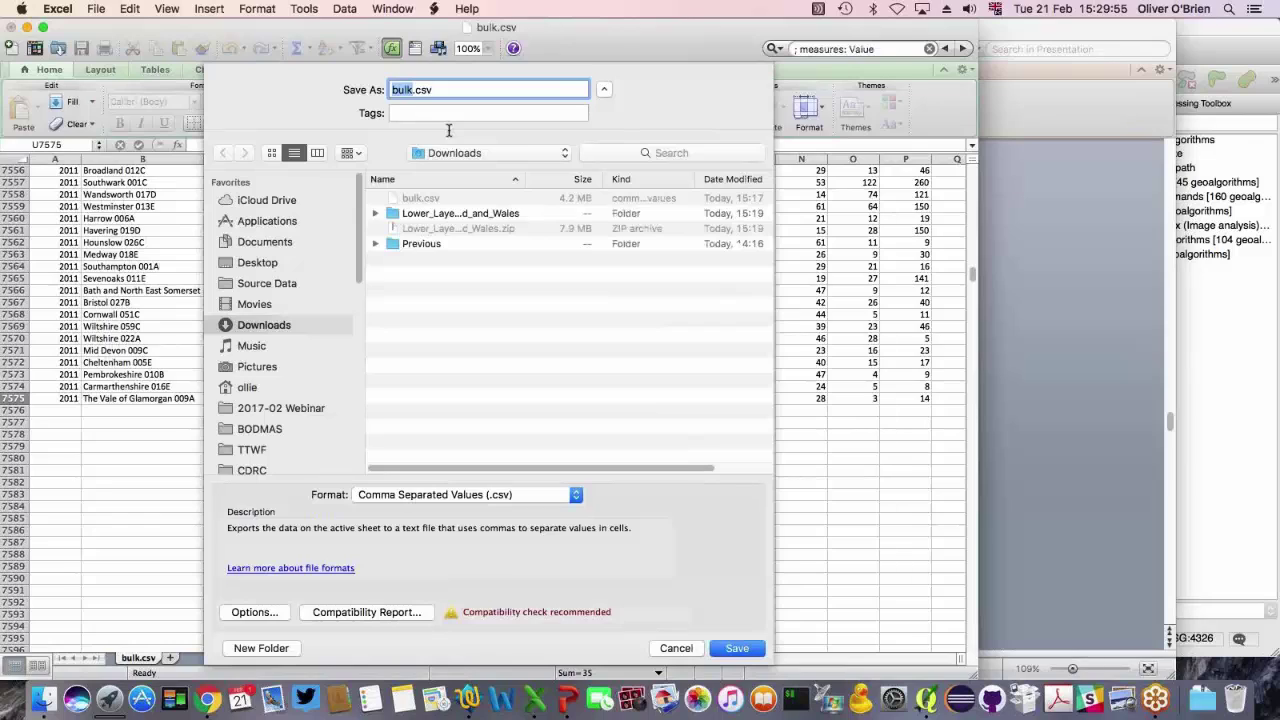
{"action": "type", "text": "top_industry_20pc"}
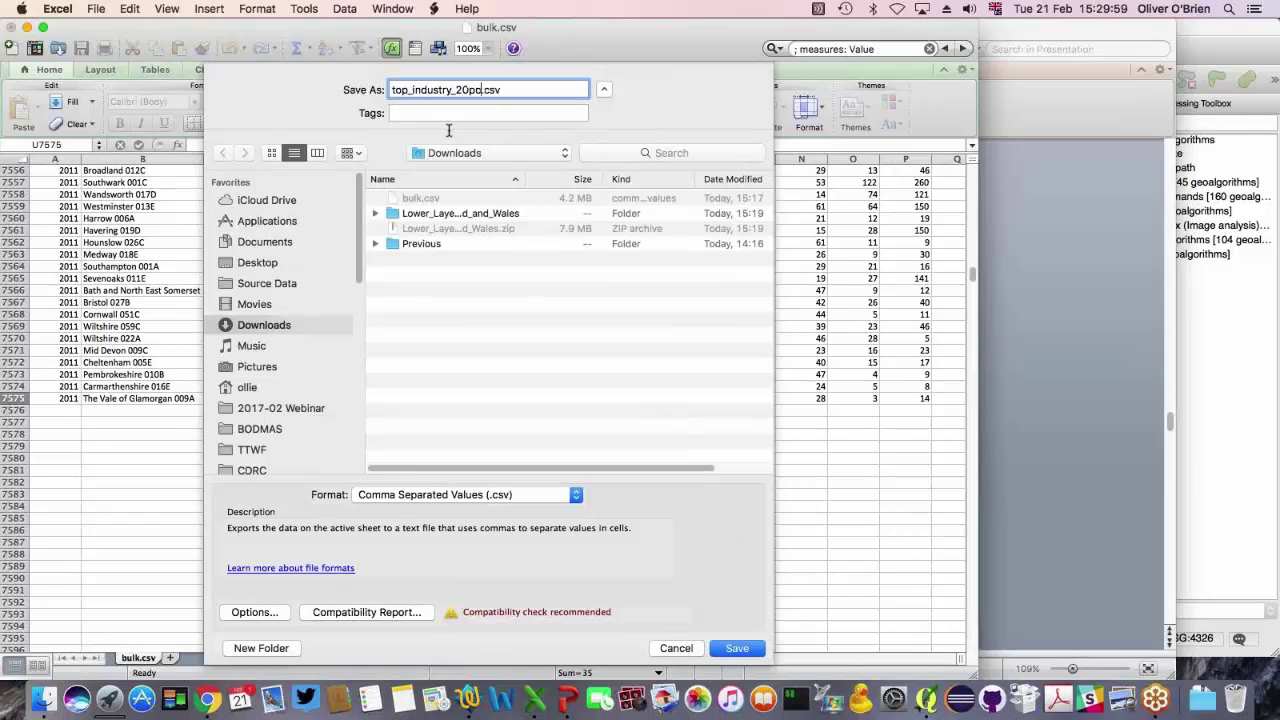
{"action": "left_click", "coordinate": [744, 650]}
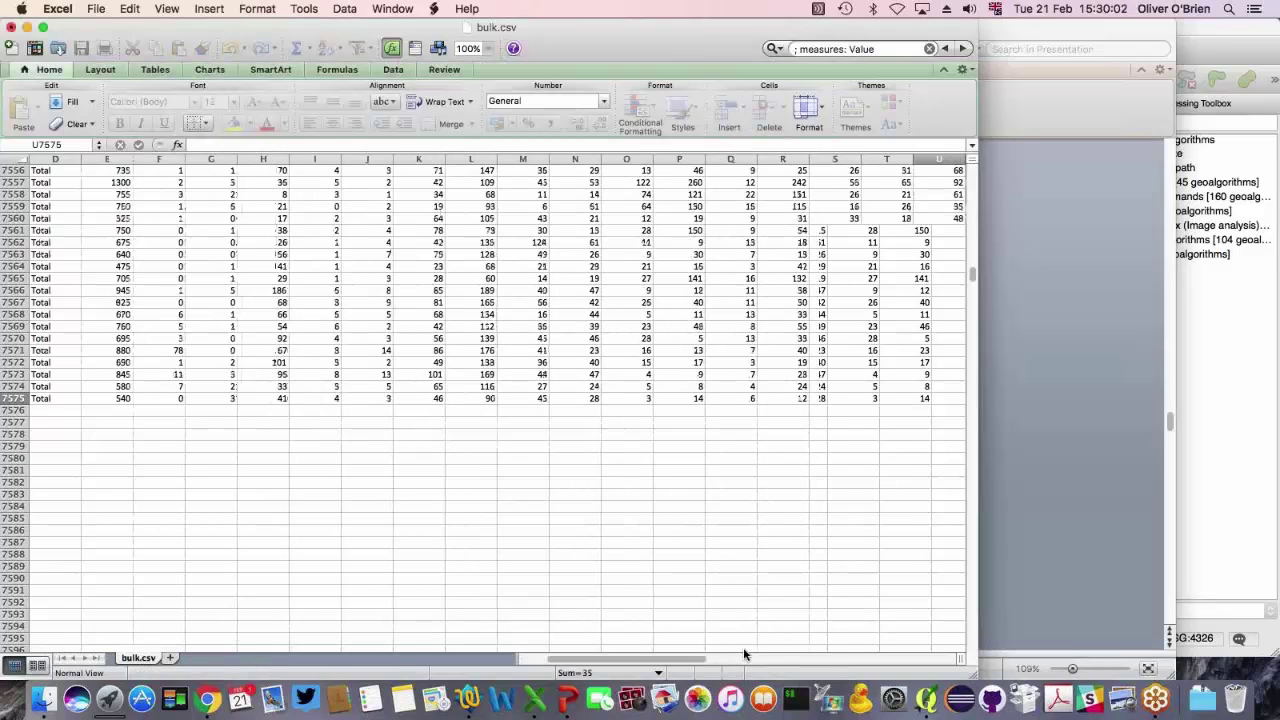
{"action": "left_click", "coordinate": [768, 402]}
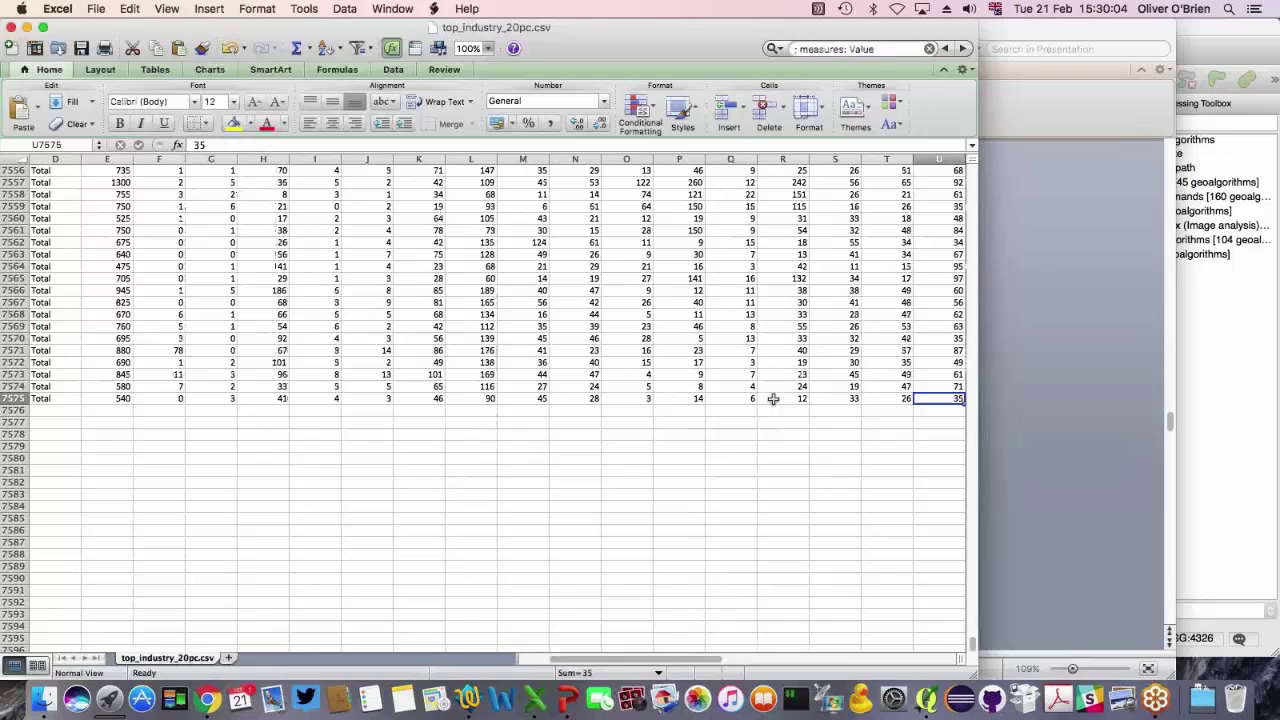
- Switch to Finder, locate top_industry_20pc.csv in the Downloads folder and open it in TextWrangler
{"action": "left_click", "coordinate": [44, 702]}
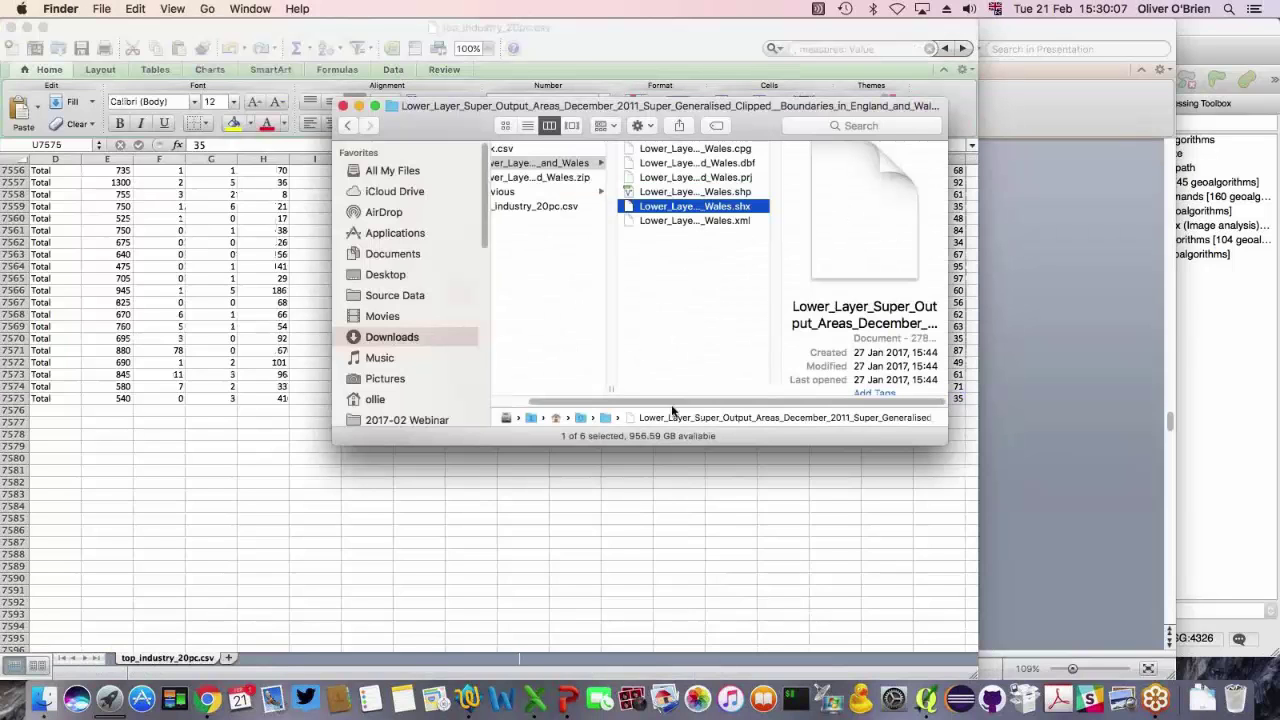
{"action": "left_click_drag", "start_coordinate": [670, 403], "coordinate": [633, 403]}
{"action": "left_click", "coordinate": [531, 148]}
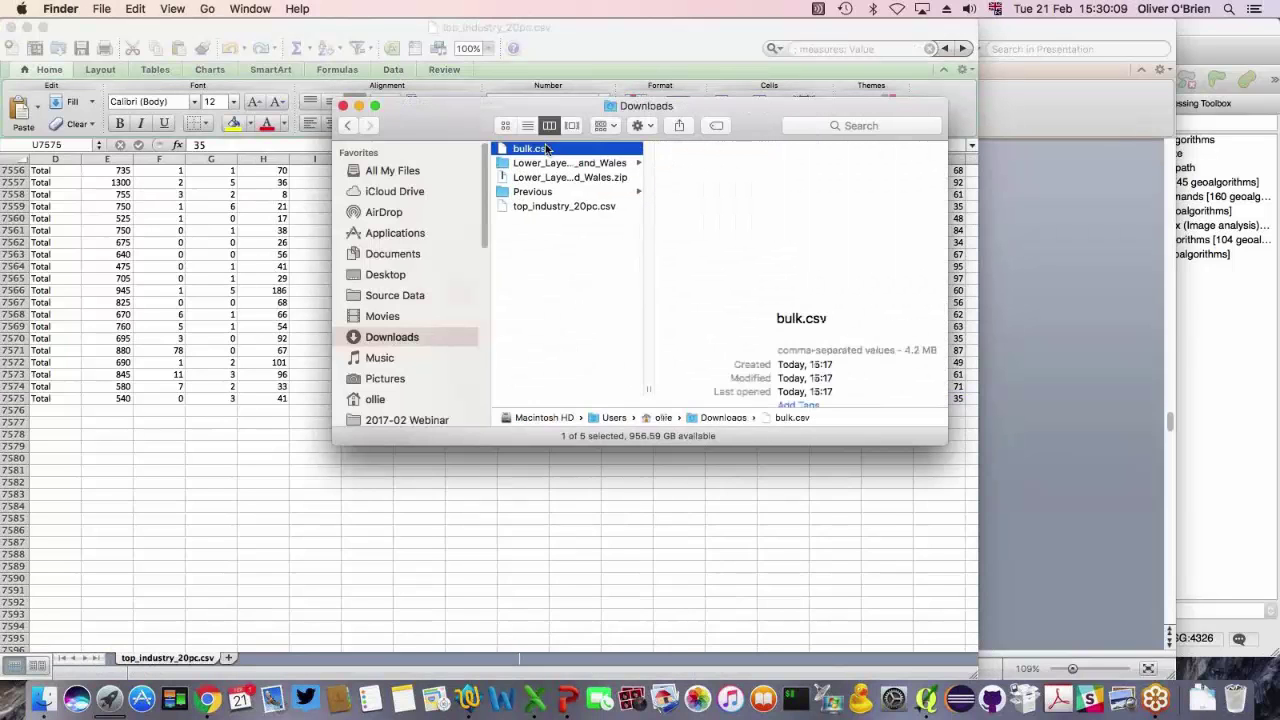
{"action": "left_click", "coordinate": [545, 207]}
{"action": "left_click_drag", "start_coordinate": [545, 207], "coordinate": [467, 705]}
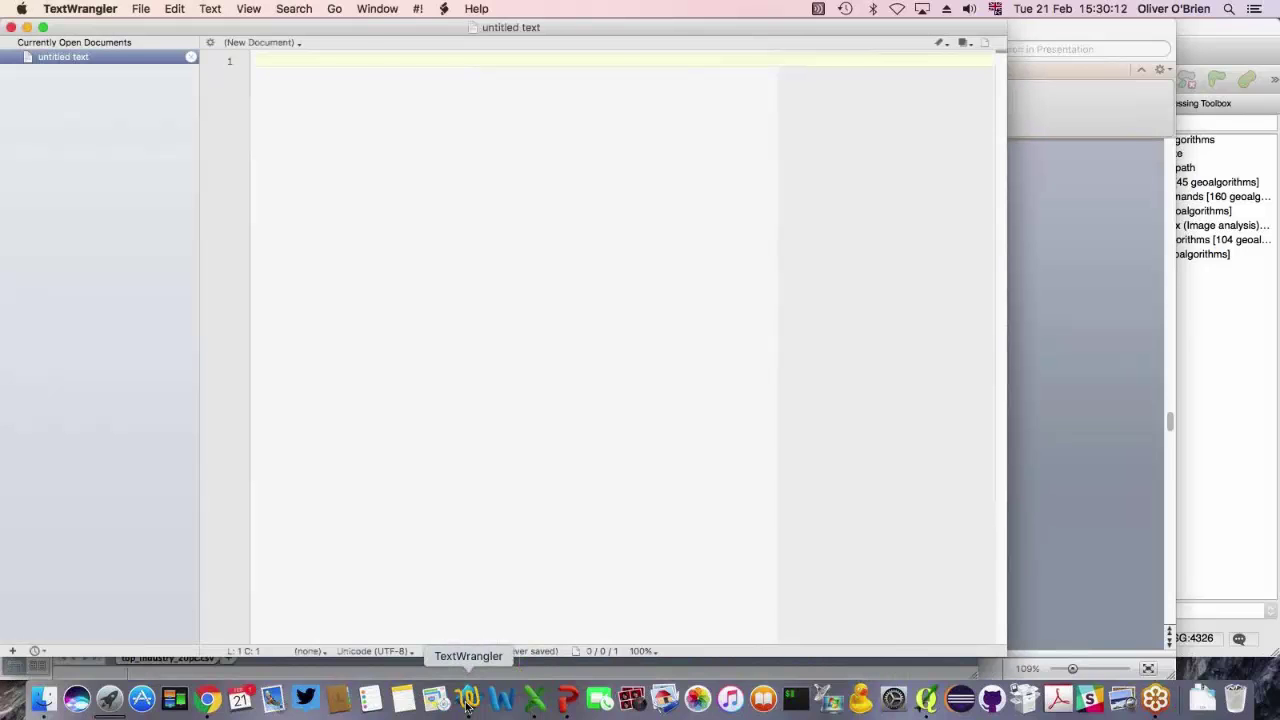
- Set the line endings of top_industry_20pc.csv to Unix (LF), save the file and close the open text documents
{"action": "left_click", "coordinate": [482, 651]}
{"action": "left_click", "coordinate": [484, 622]}
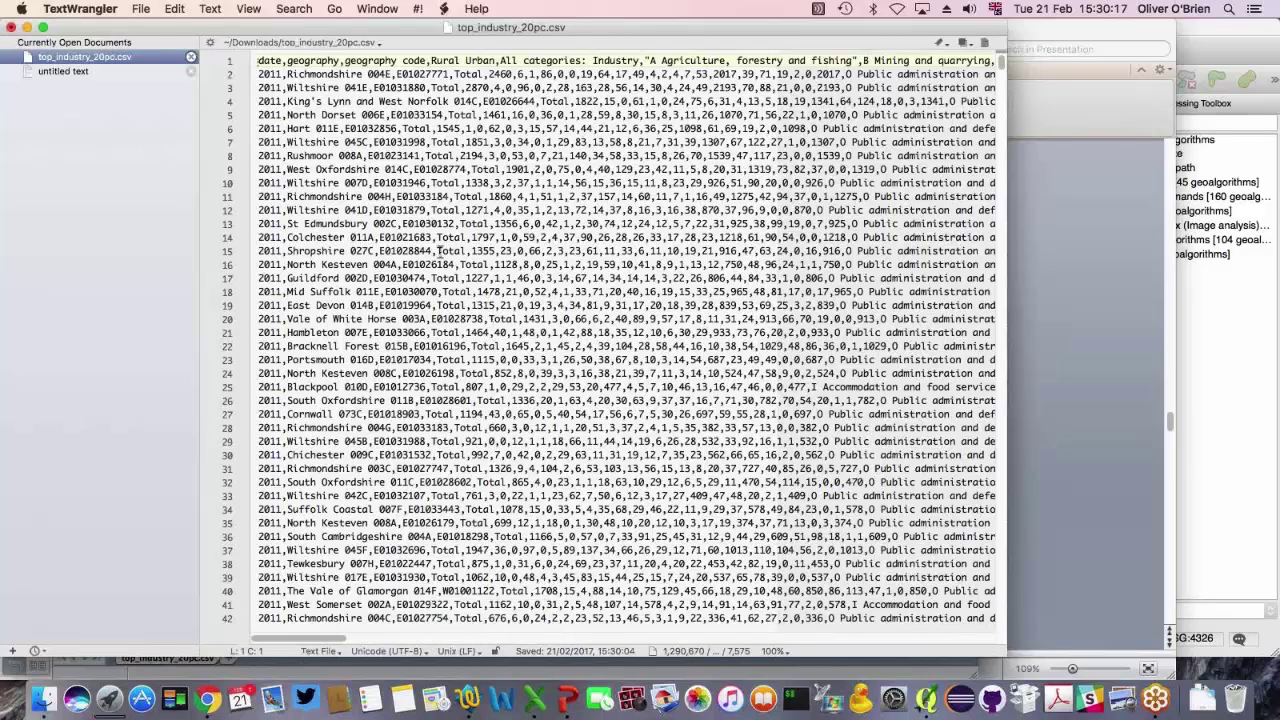
{"action": "key", "text": "super+s"}
{"action": "key", "text": "super+w"}
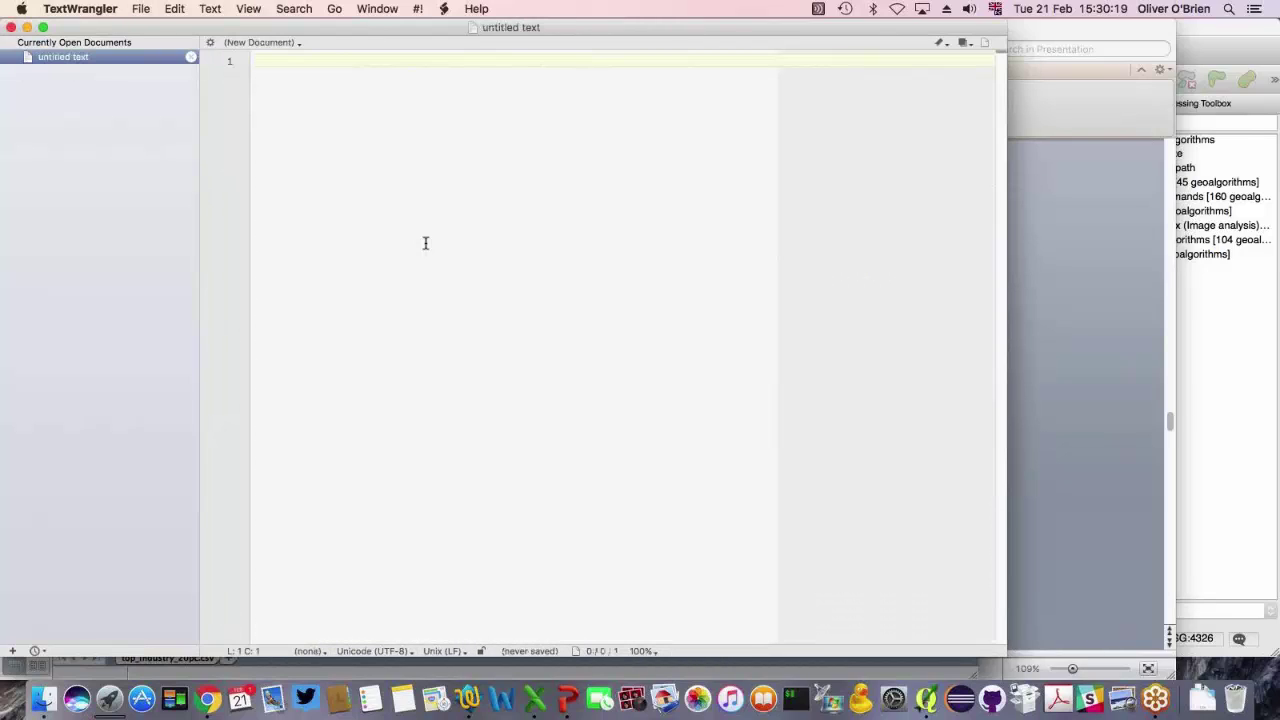
{"action": "key", "text": "super+w"}
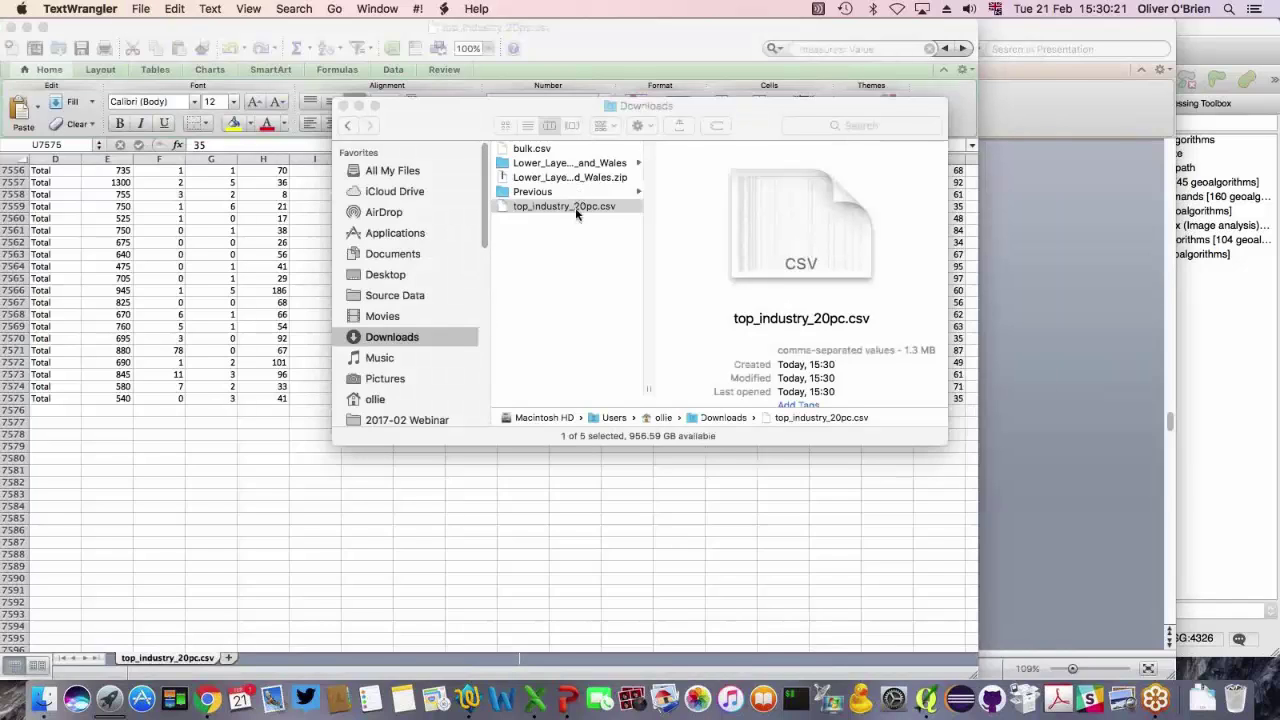
- Select top_industry_20pc.csv in Finder, switch to PowerPoint and show slide 15, "5. Cartographic Considerations"
{"action": "left_click", "coordinate": [575, 207]}
{"action": "left_click", "coordinate": [576, 208]}
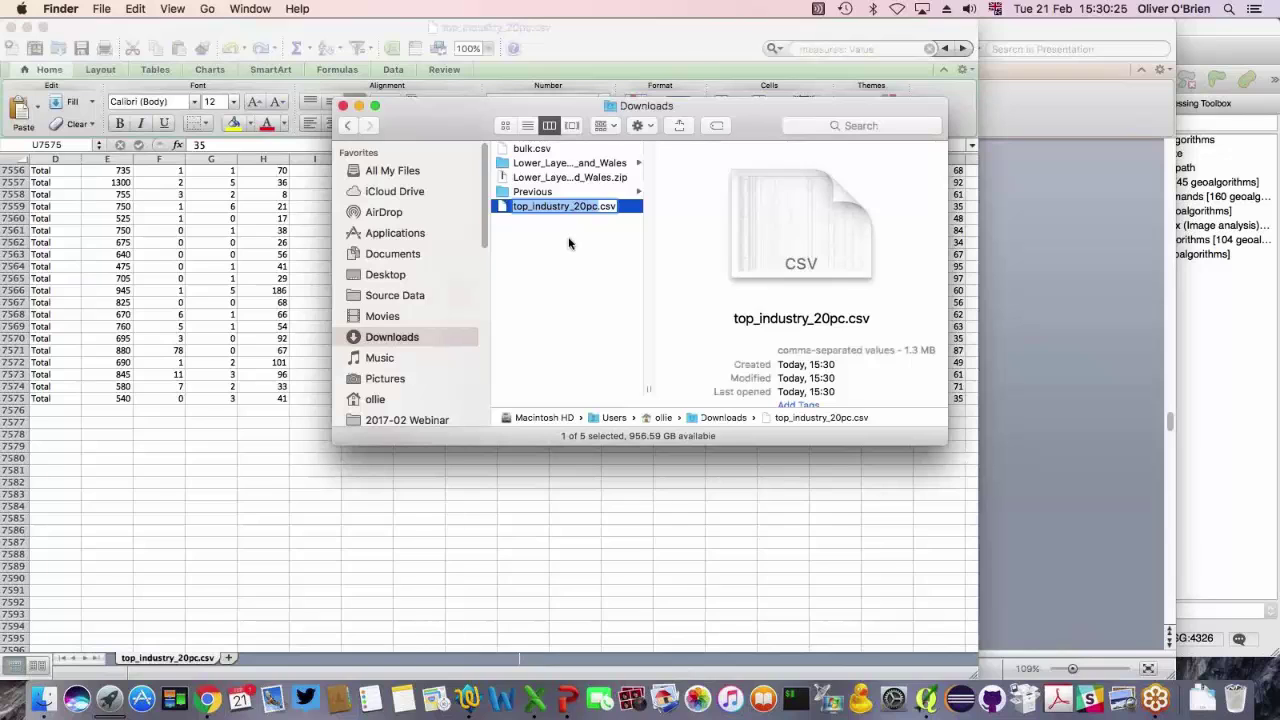
{"action": "left_click", "coordinate": [567, 700]}
{"action": "left_click", "coordinate": [82, 527]}
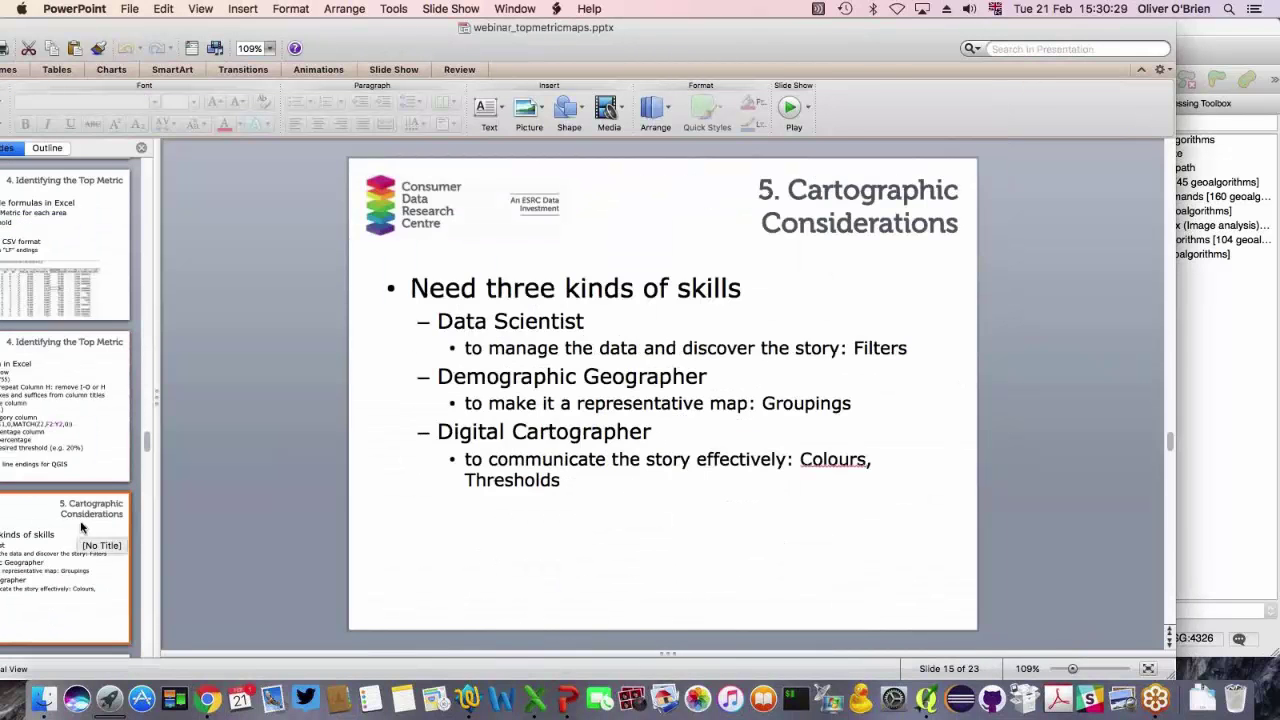
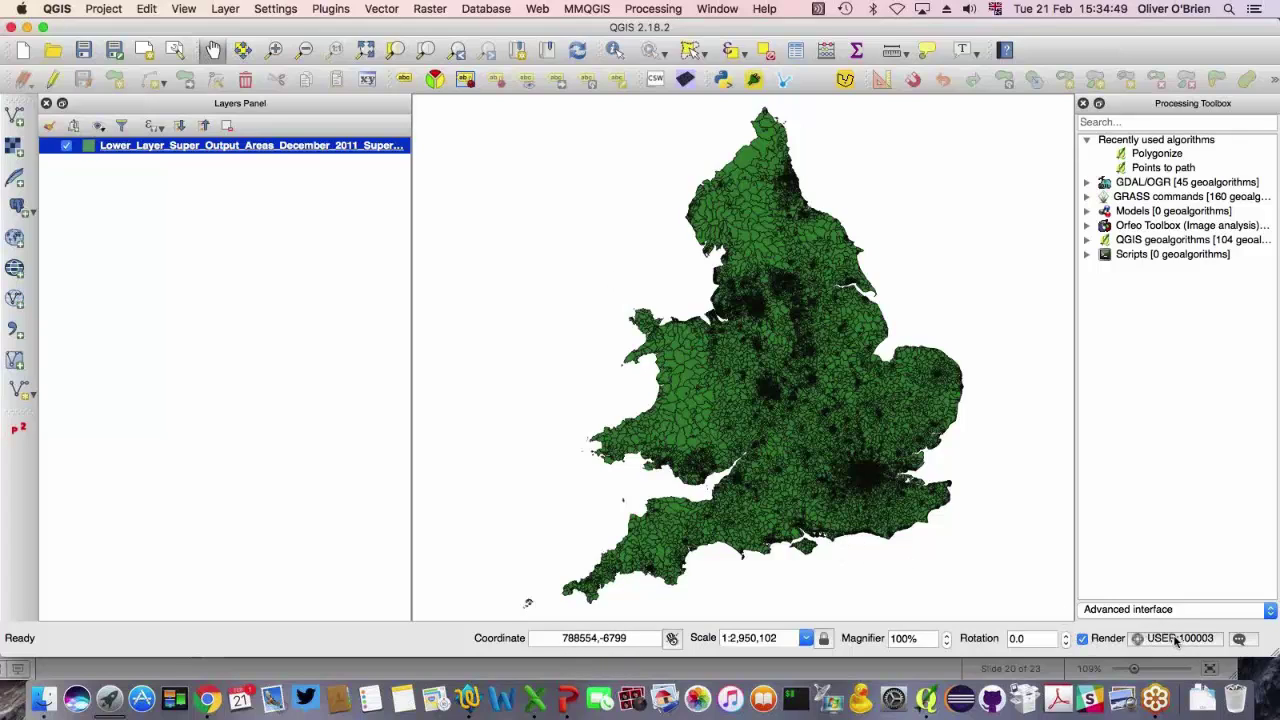
- Review the project's coordinate reference system settings and leave them without applying changes
{"action": "left_click", "coordinate": [1176, 641]}
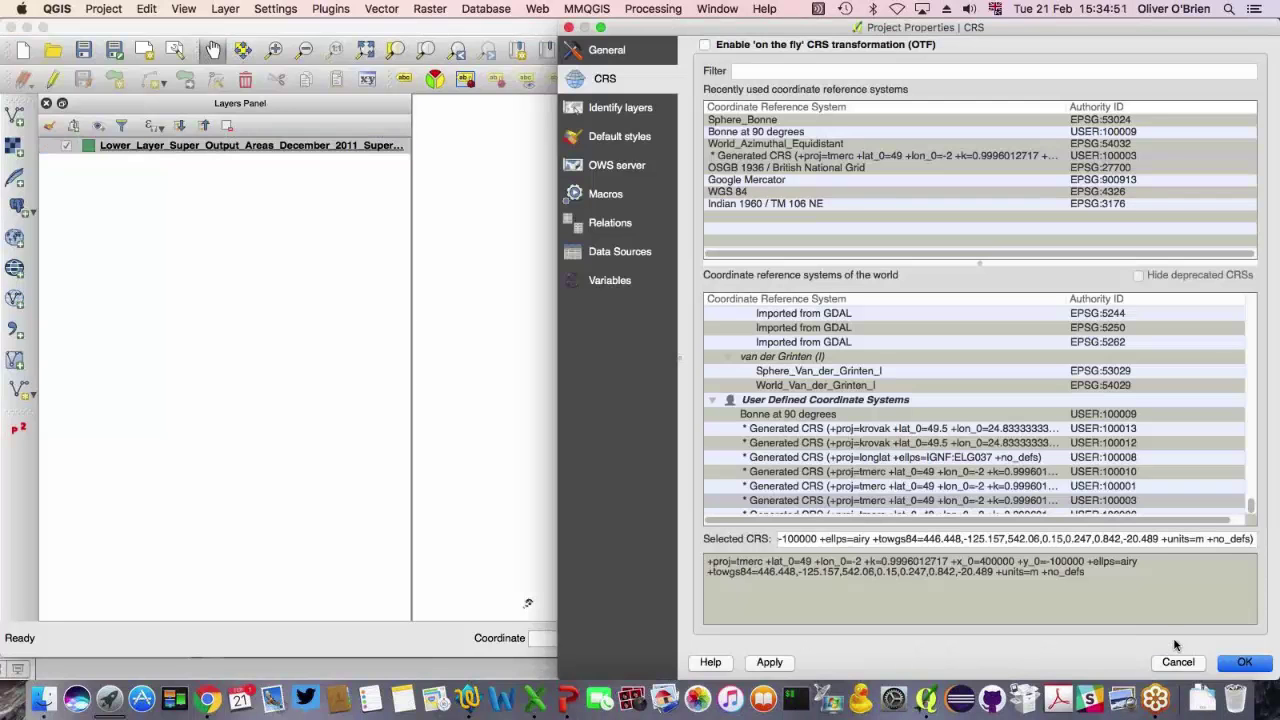
{"action": "left_click", "coordinate": [1178, 662]}
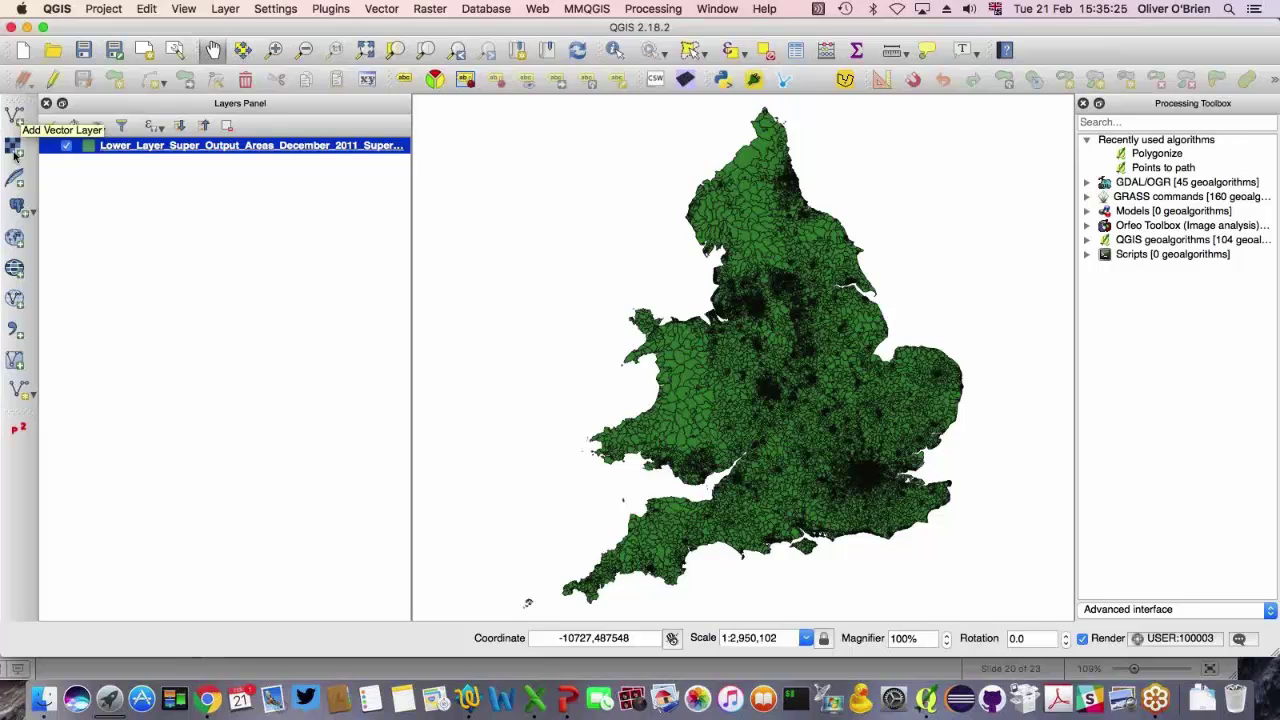
- Add top_industry_20pc.csv from Downloads as a delimited text layer in CSV format with no geometry (attribute only table)
{"action": "left_click", "coordinate": [16, 333]}
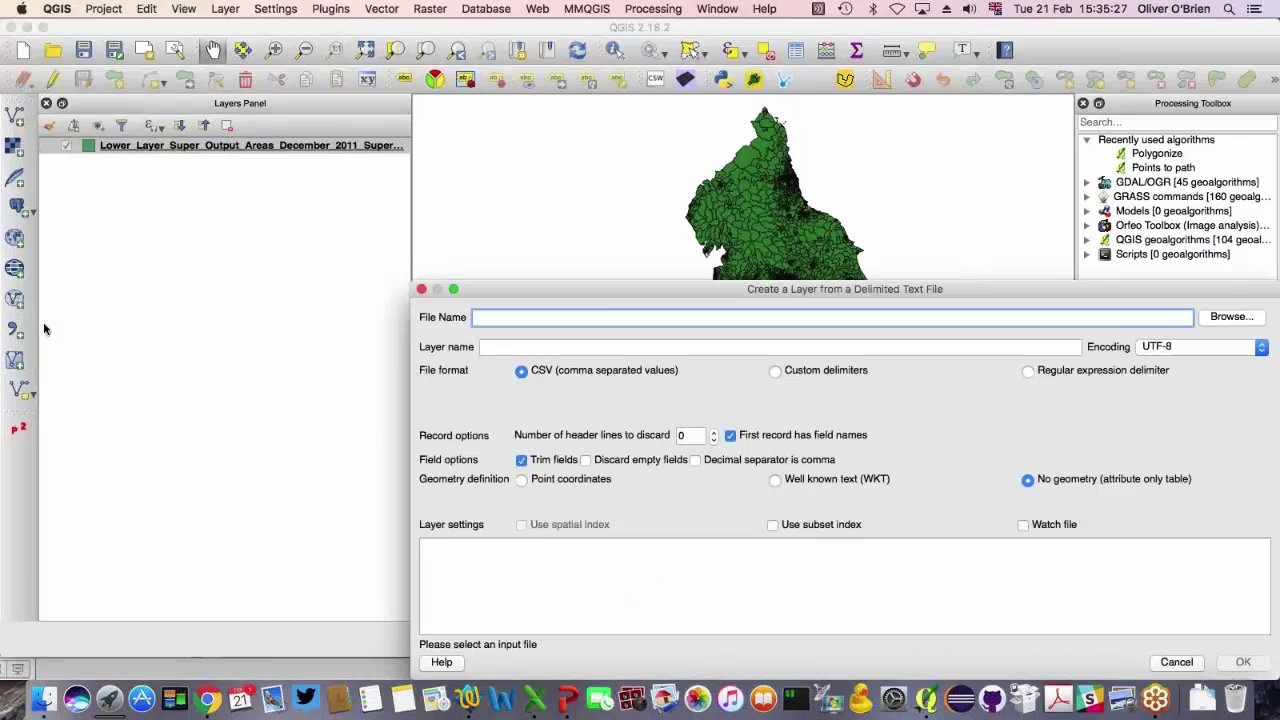
{"action": "left_click_drag", "start_coordinate": [627, 289], "coordinate": [322, 258]}
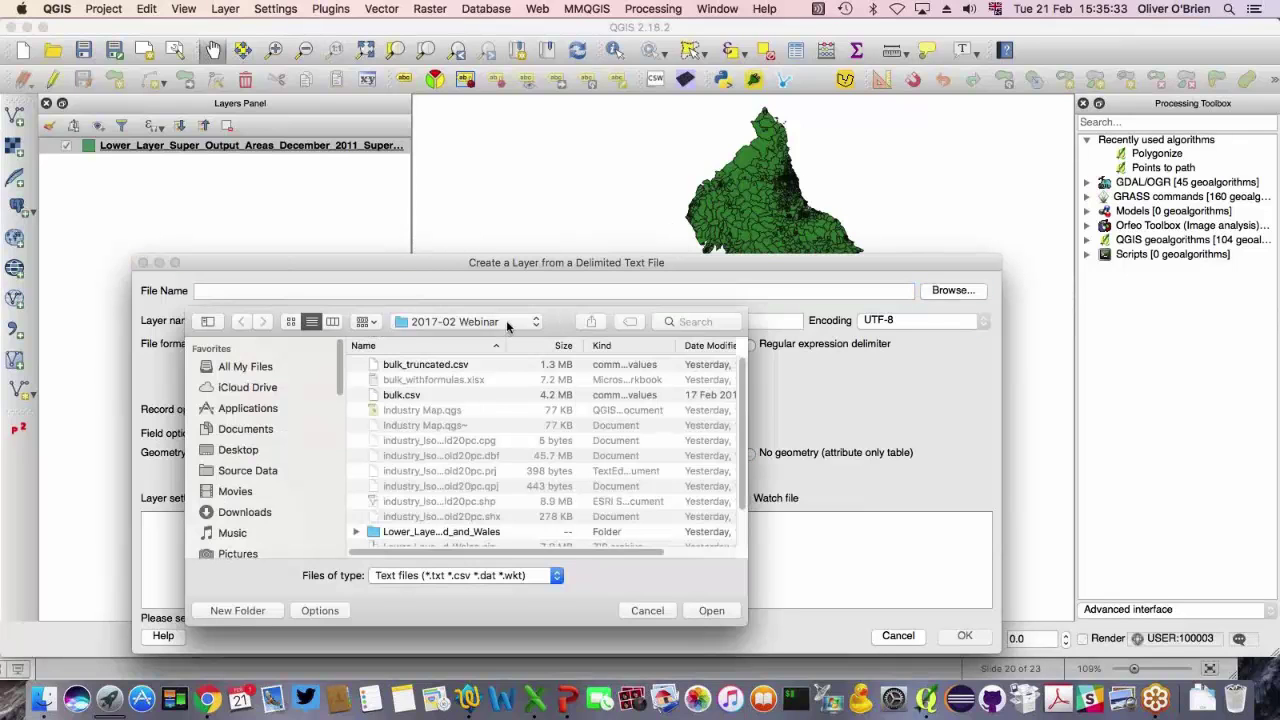
{"action": "left_click", "coordinate": [506, 320]}
{"action": "left_click", "coordinate": [258, 513]}
{"action": "left_click", "coordinate": [262, 513]}
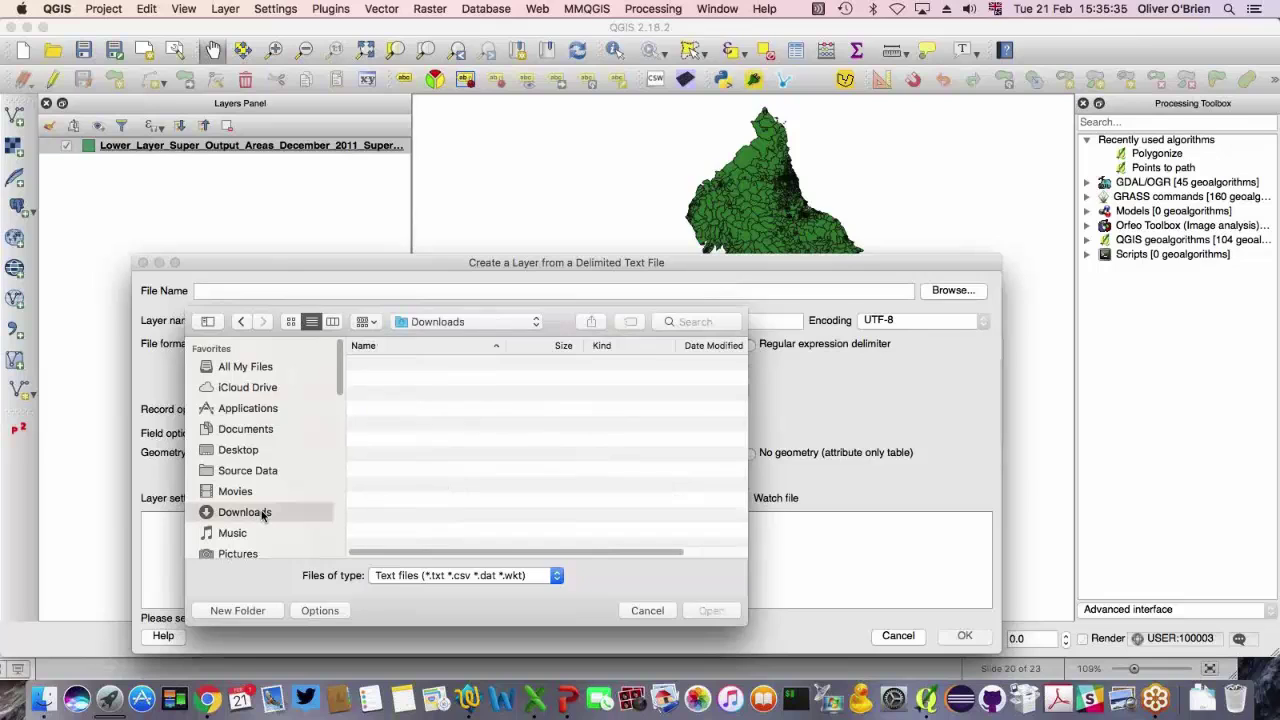
{"action": "left_click", "coordinate": [422, 428]}
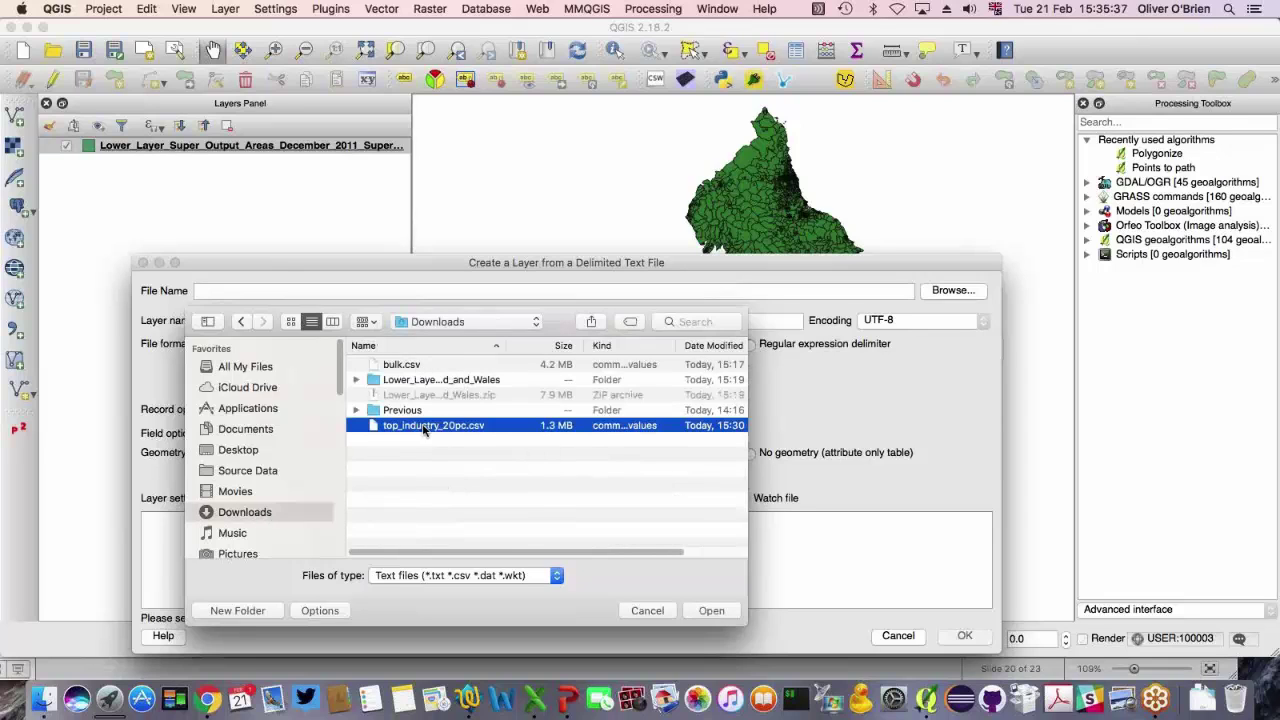
{"action": "left_click", "coordinate": [710, 610]}
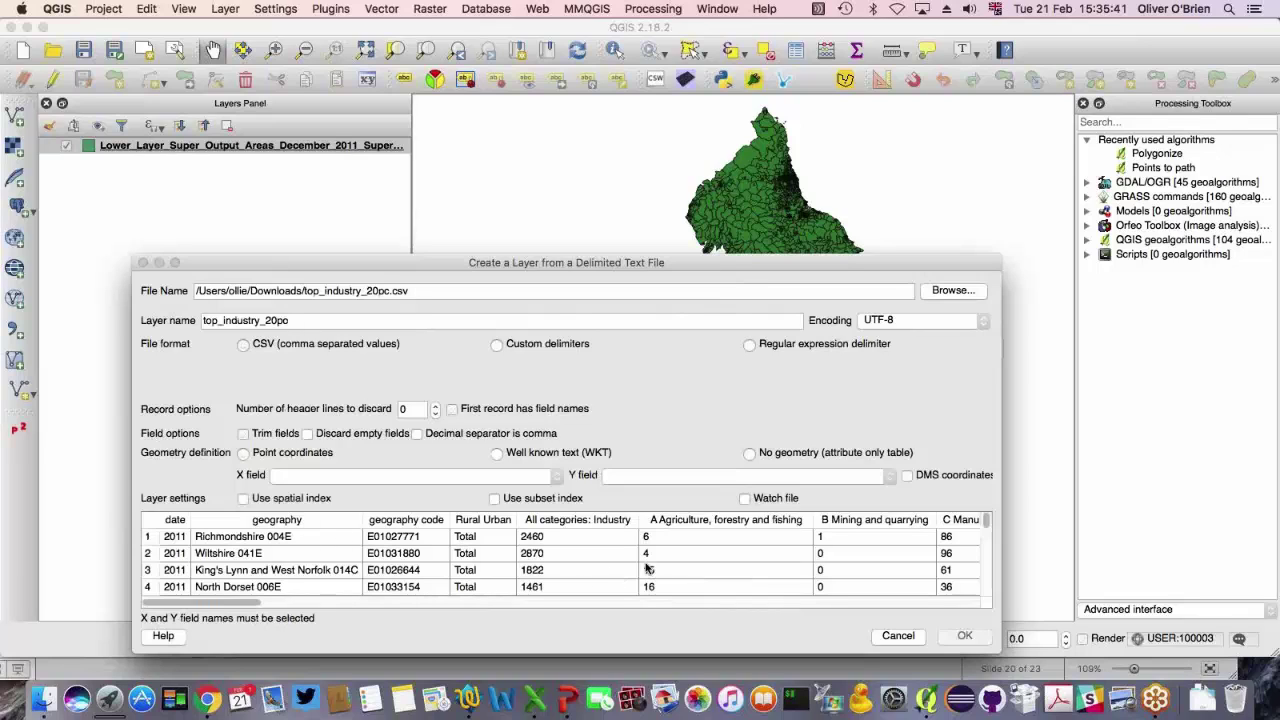
{"action": "left_click", "coordinate": [748, 454]}
{"action": "left_click", "coordinate": [962, 638]}
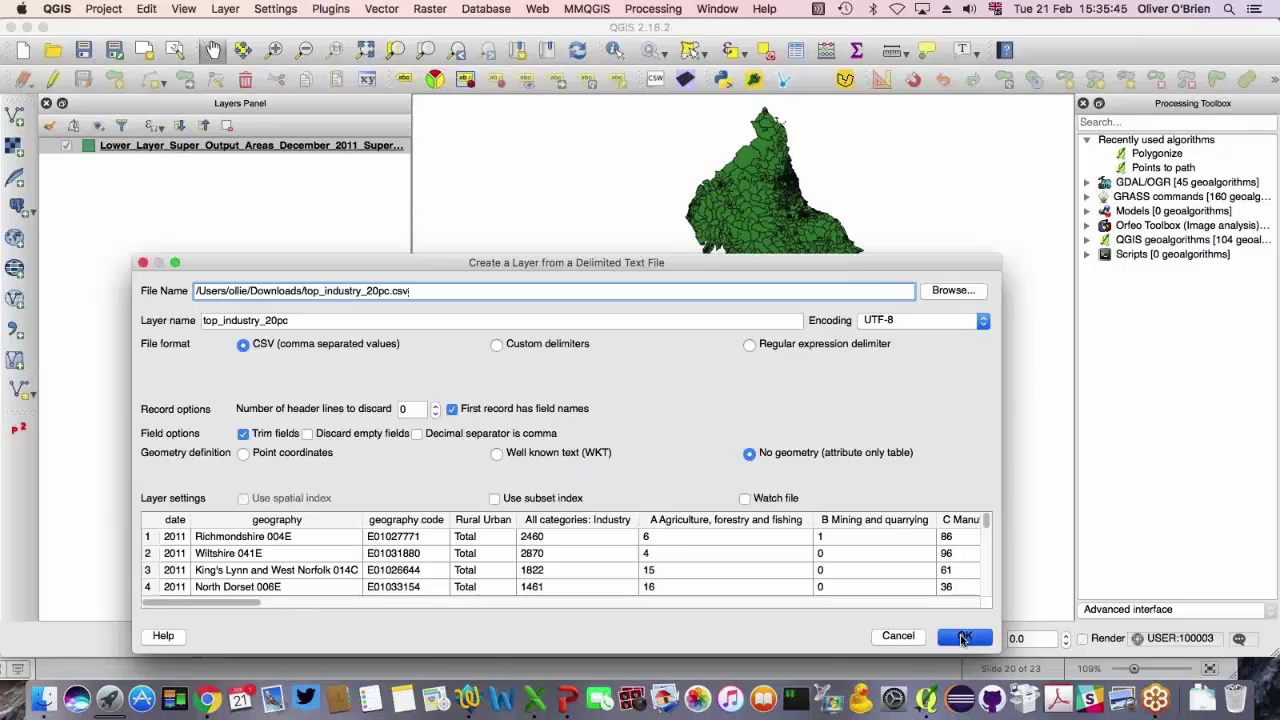
- Join the top_industry_20pc table to the Lower Layer Super Output Areas layer, matching join field geography code to target field lsoa11cd
{"action": "left_click", "coordinate": [238, 162]}
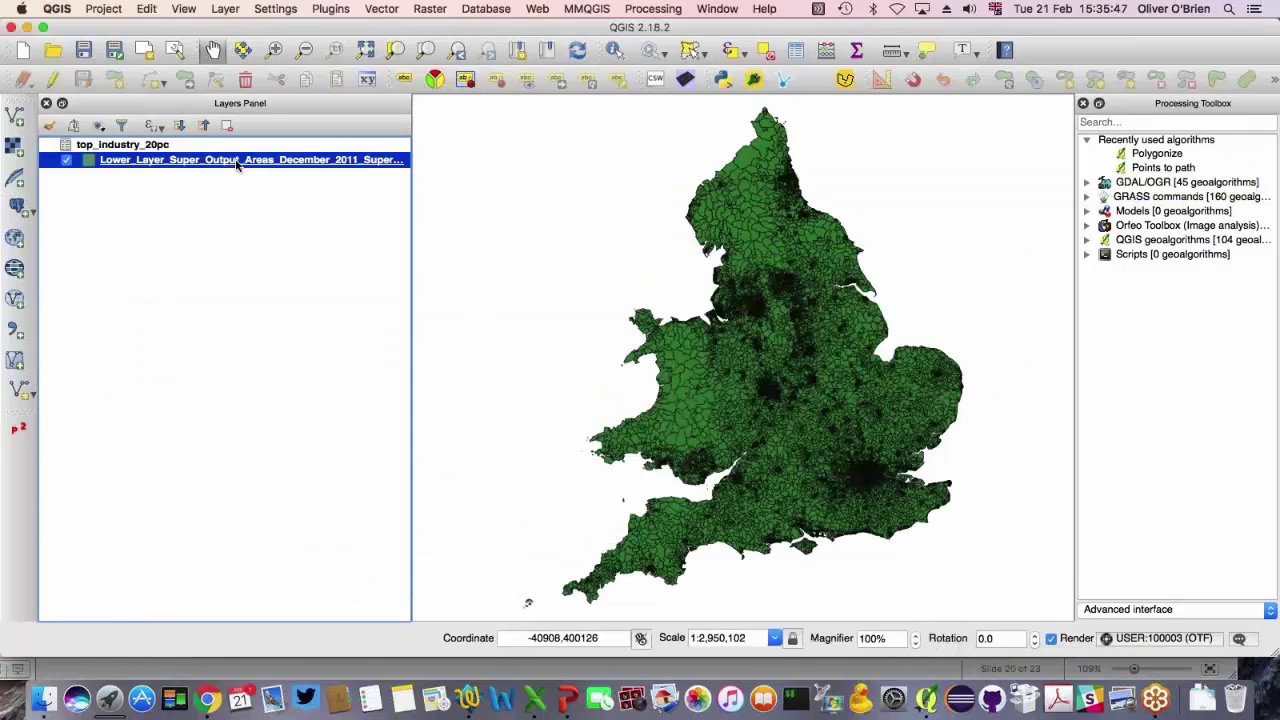
{"action": "right_click", "coordinate": [238, 165]}
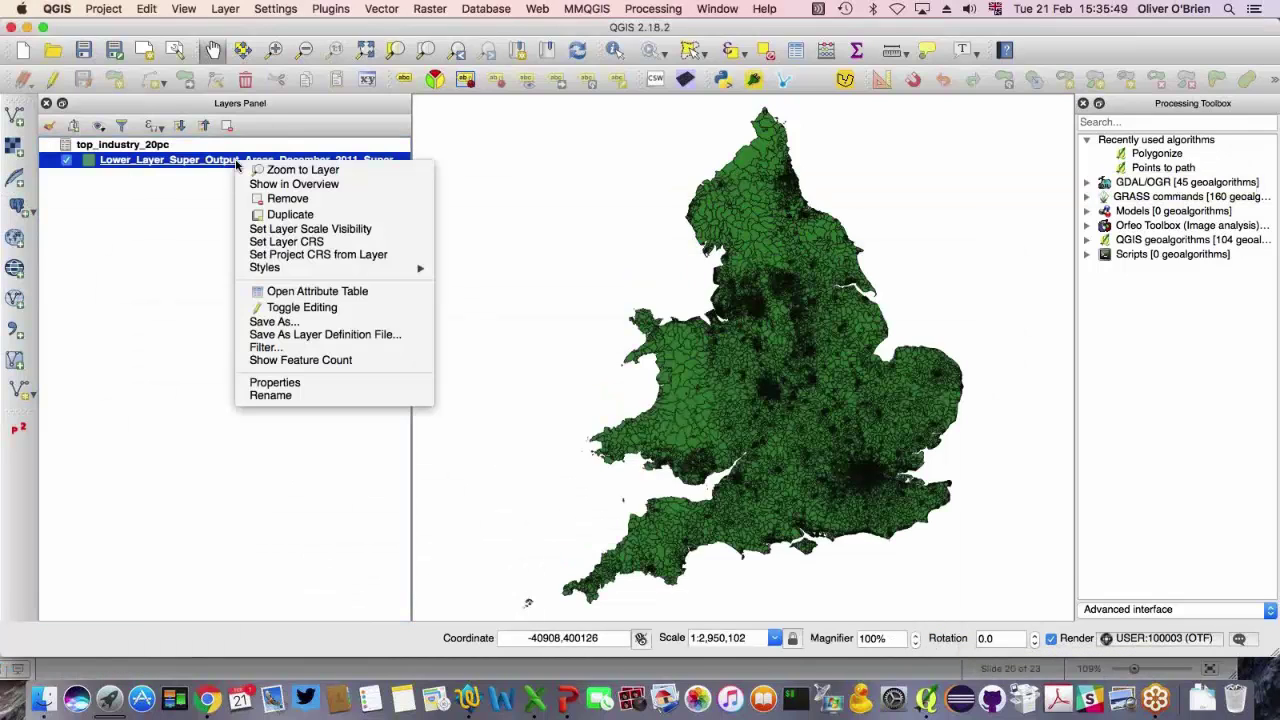
{"action": "left_click", "coordinate": [294, 384]}
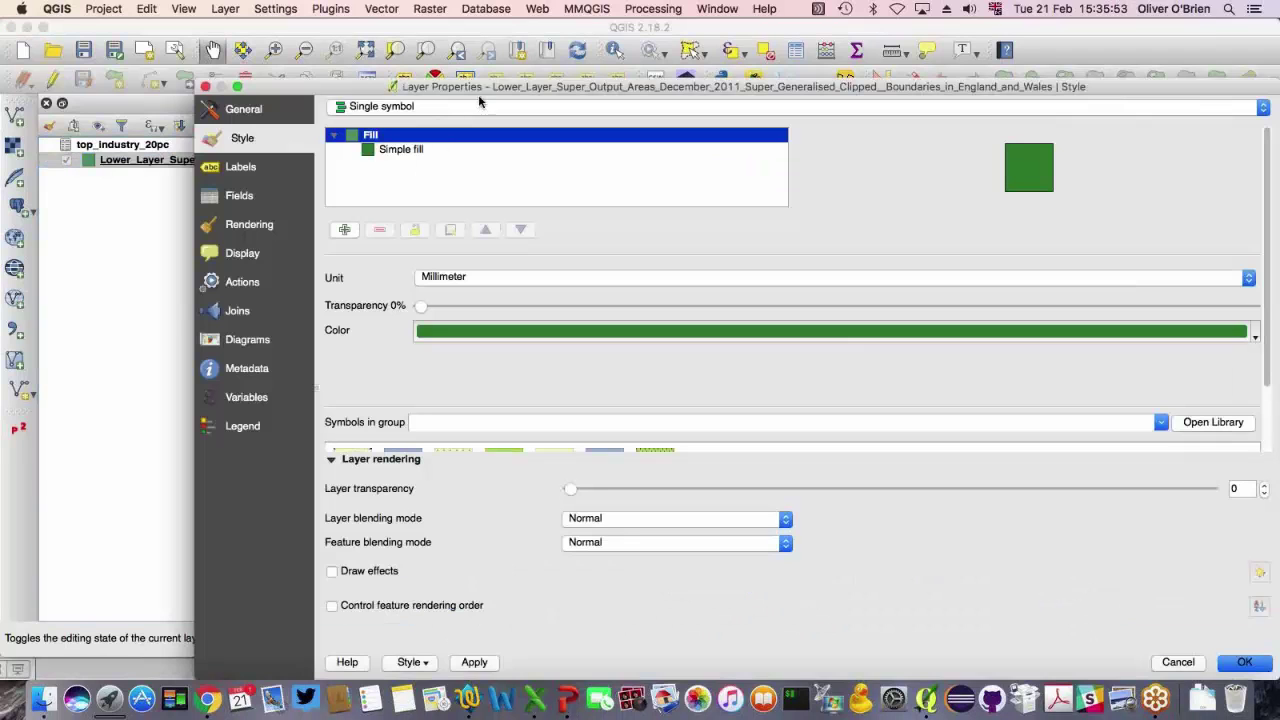
{"action": "left_click_drag", "start_coordinate": [493, 88], "coordinate": [347, 47]}
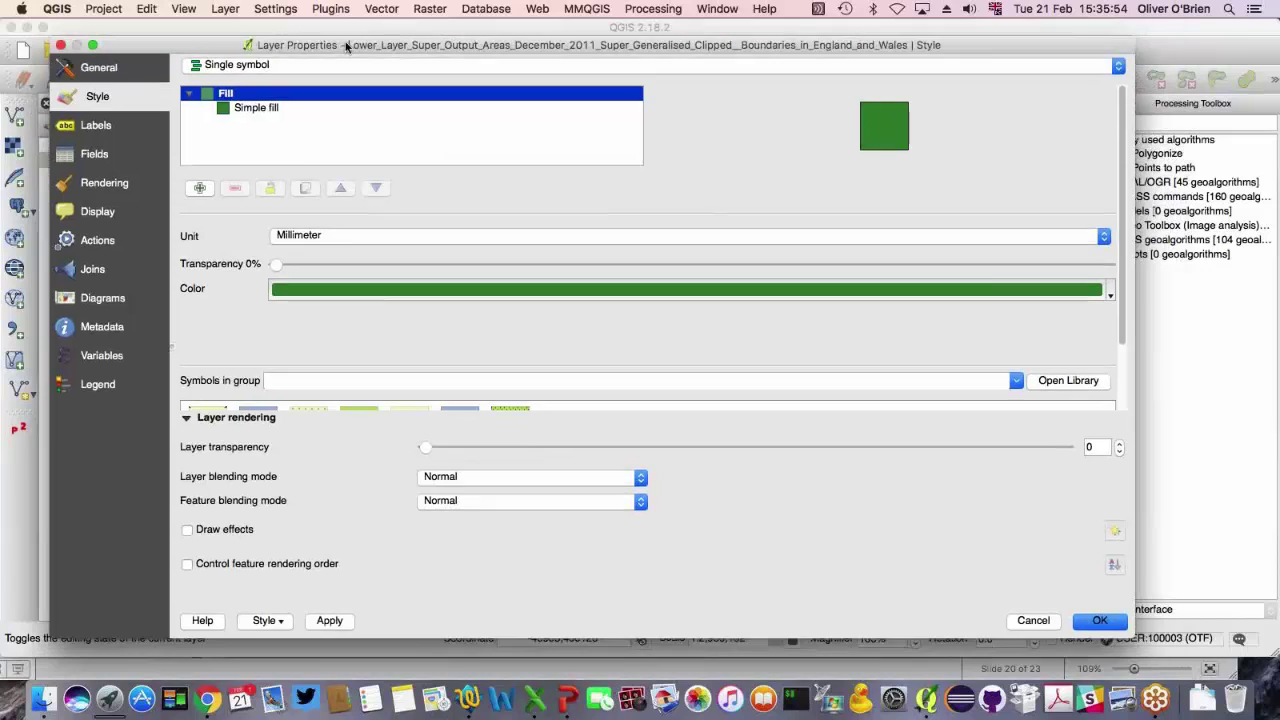
{"action": "left_click", "coordinate": [100, 269]}
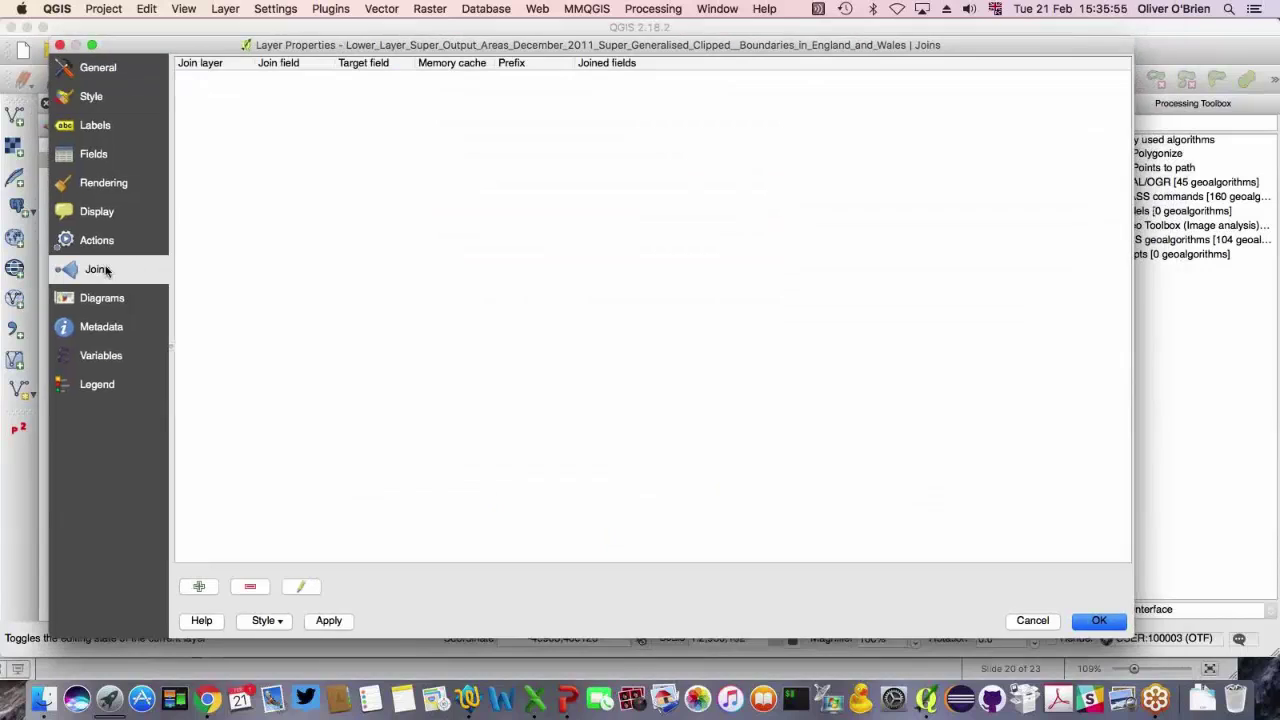
{"action": "left_click", "coordinate": [199, 587]}
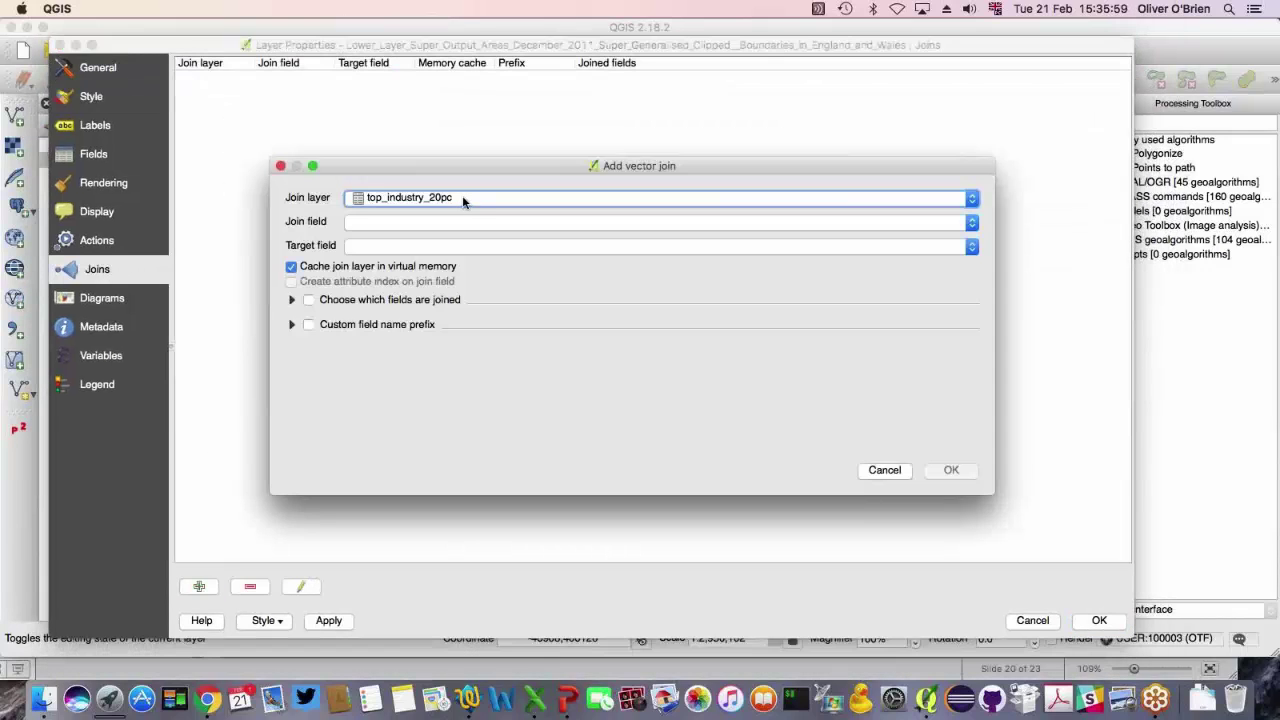
{"action": "left_click", "coordinate": [463, 199]}
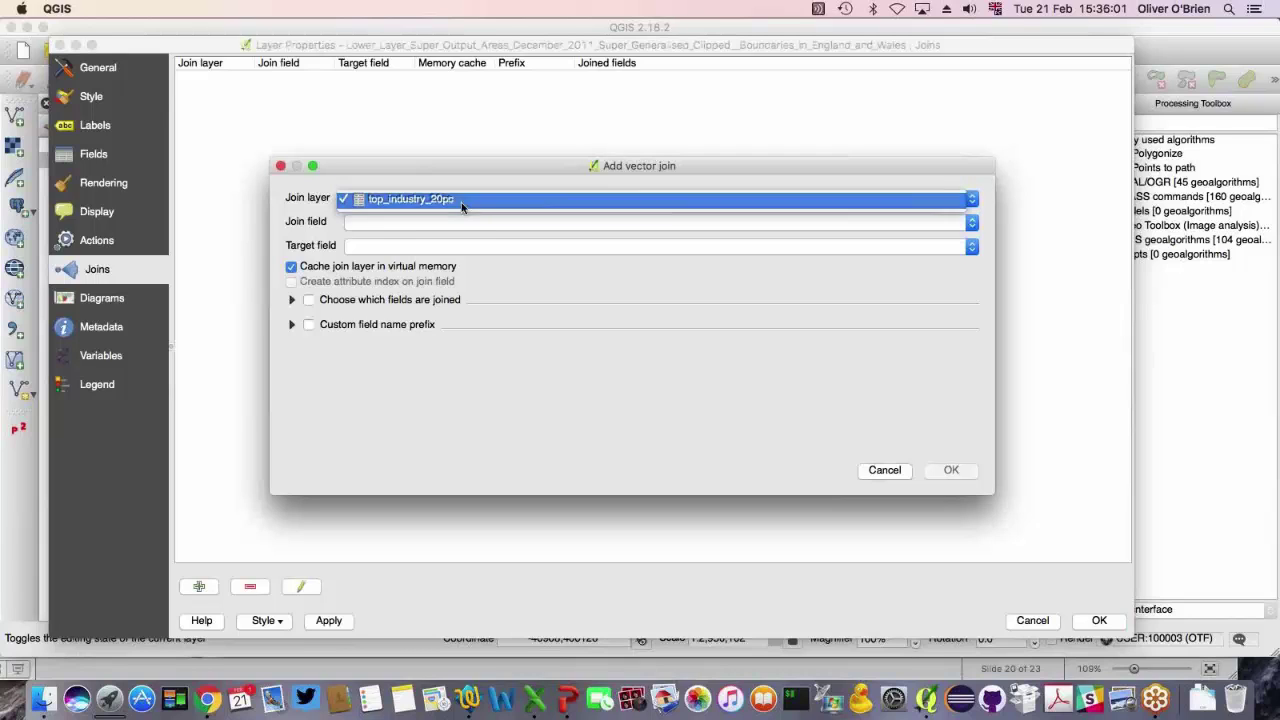
{"action": "left_click", "coordinate": [461, 202]}
{"action": "left_click", "coordinate": [407, 222]}
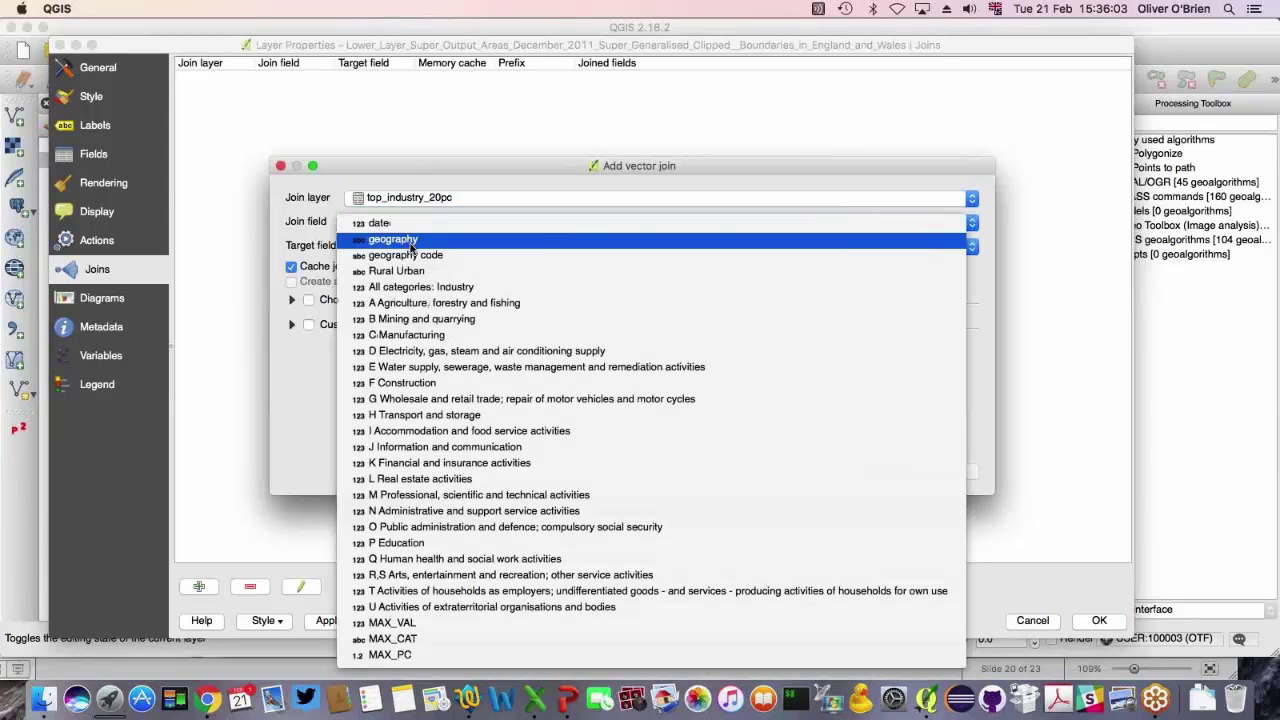
{"action": "left_click", "coordinate": [415, 257]}
{"action": "left_click", "coordinate": [416, 246]}
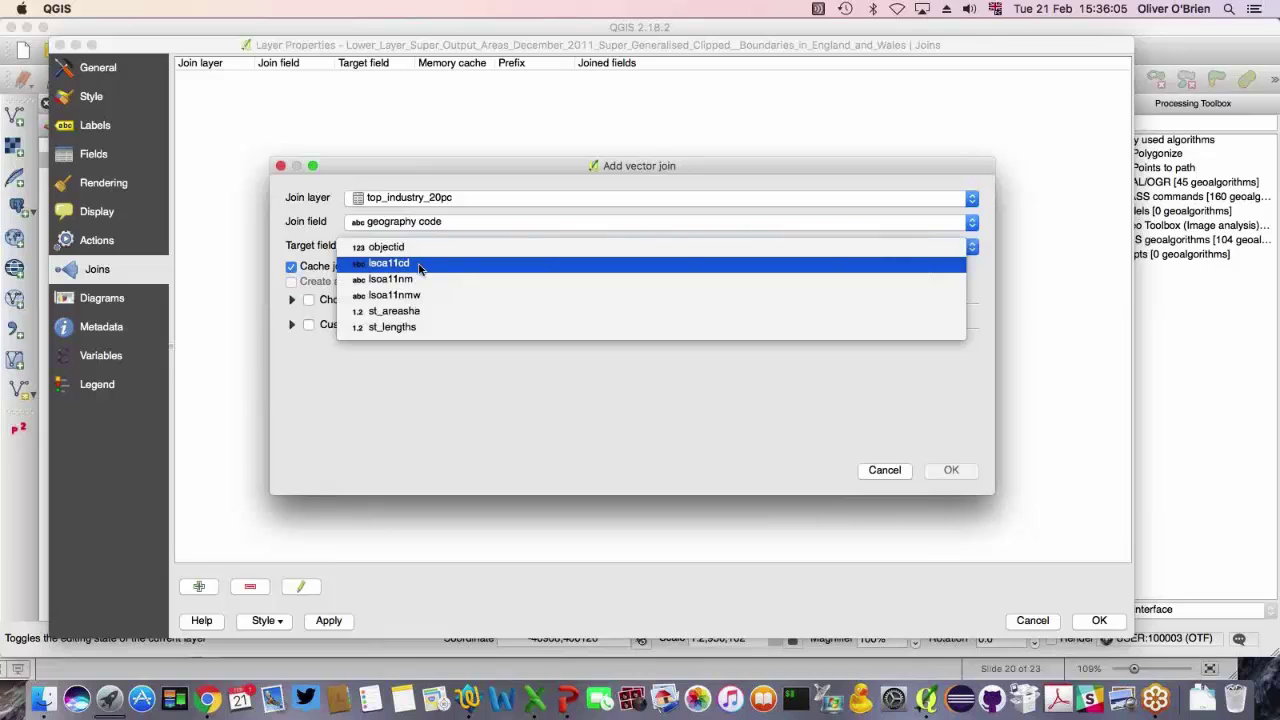
{"action": "left_click", "coordinate": [388, 264]}
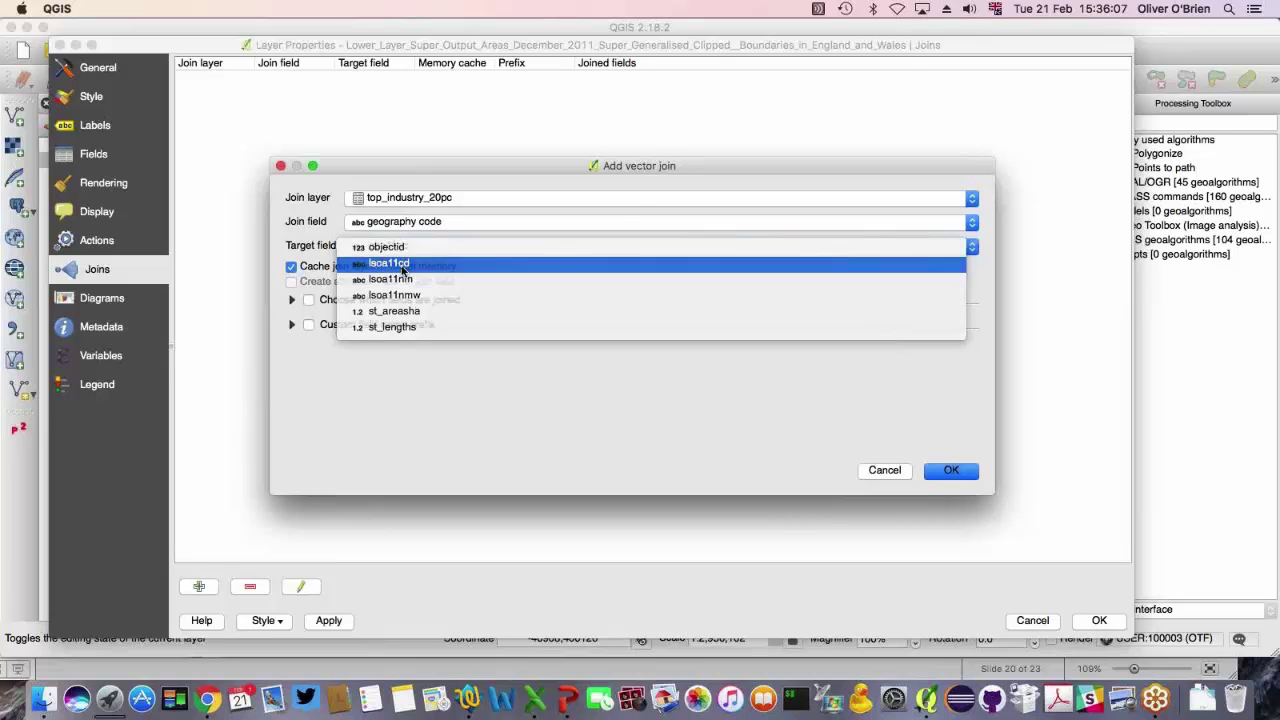
{"action": "left_click", "coordinate": [951, 476]}
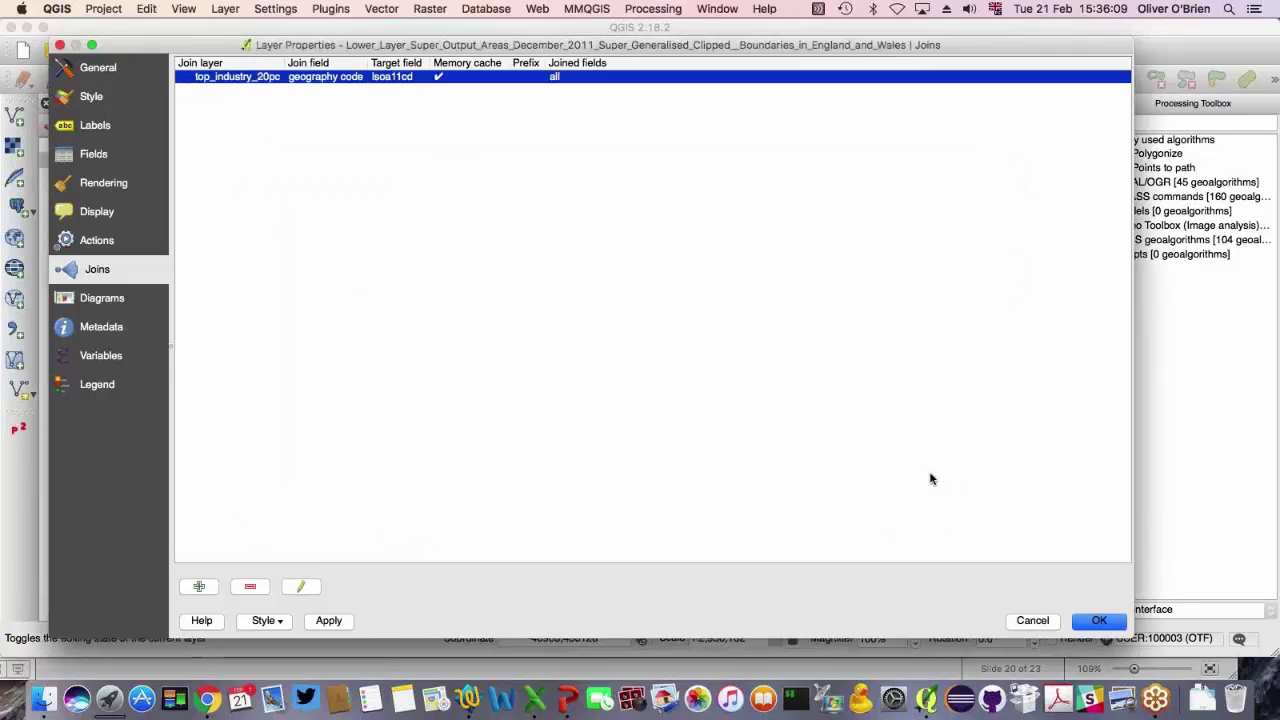
{"action": "left_click", "coordinate": [1104, 622]}
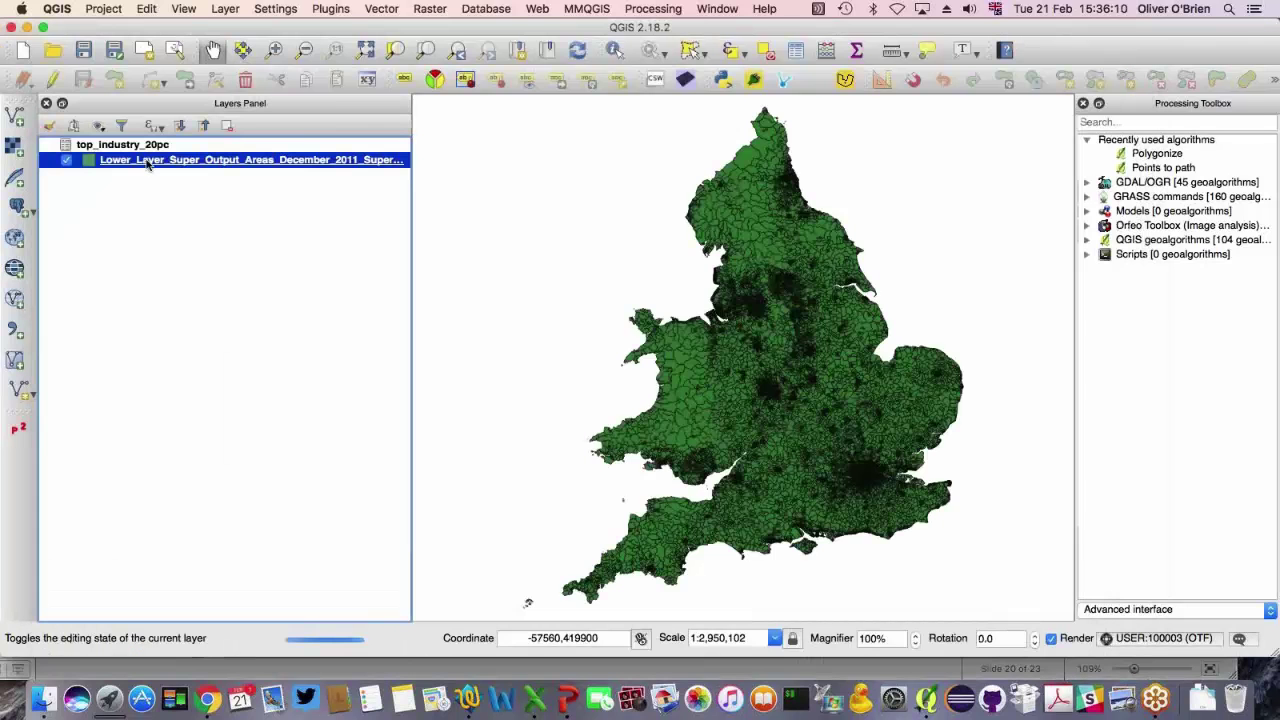
- Examine the joined top_industry_20pc columns in the boundary layer's attribute table, then close the table
{"action": "right_click", "coordinate": [195, 160]}
{"action": "left_click", "coordinate": [341, 294]}
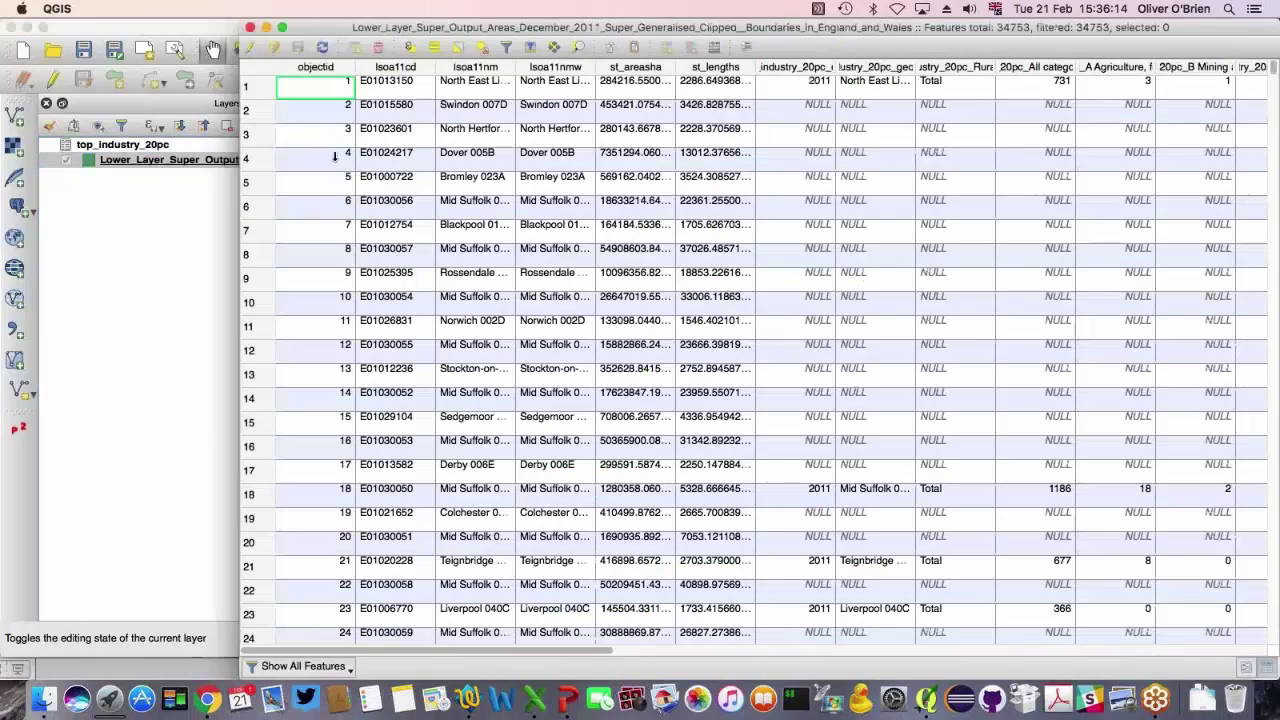
{"action": "left_click_drag", "start_coordinate": [602, 27], "coordinate": [282, 27]}
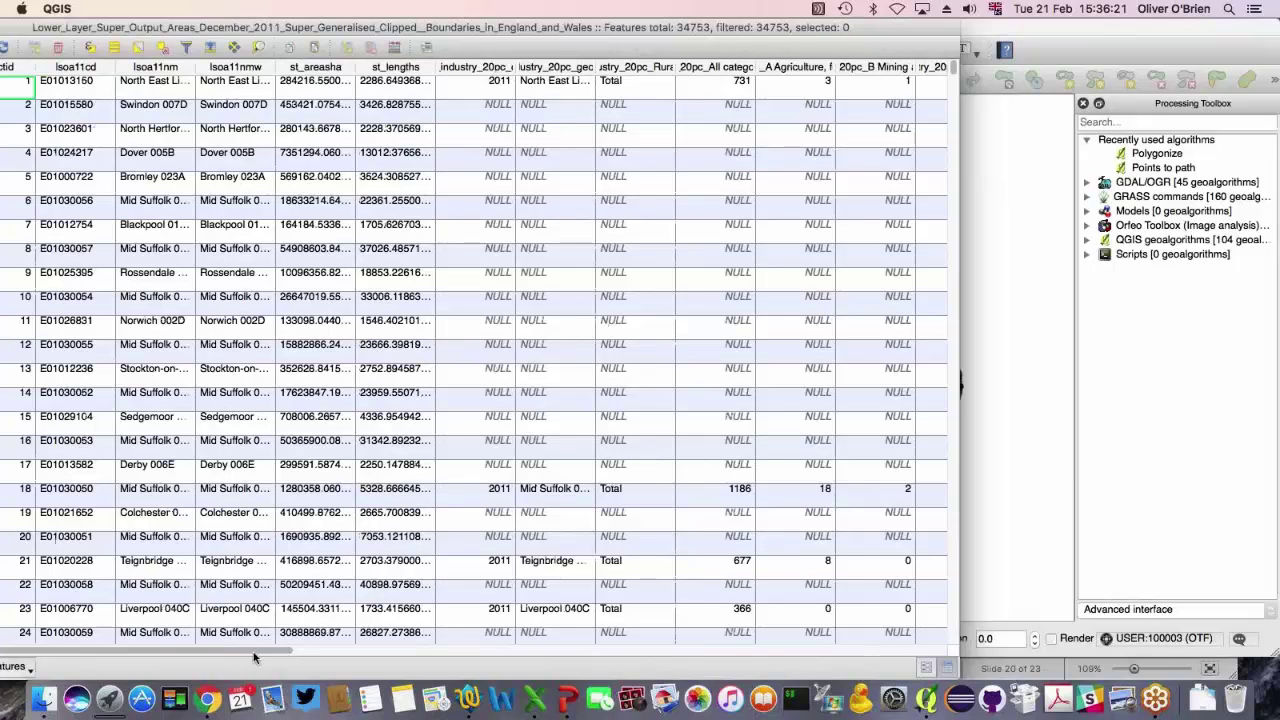
{"action": "left_click_drag", "start_coordinate": [266, 655], "coordinate": [310, 655]}
{"action": "mouse_move", "coordinate": [953, 70]}
{"action": "left_mouse_down"}
{"action": "mouse_move", "coordinate": [953, 232]}
{"action": "mouse_move", "coordinate": [953, 68]}
{"action": "left_mouse_up"}
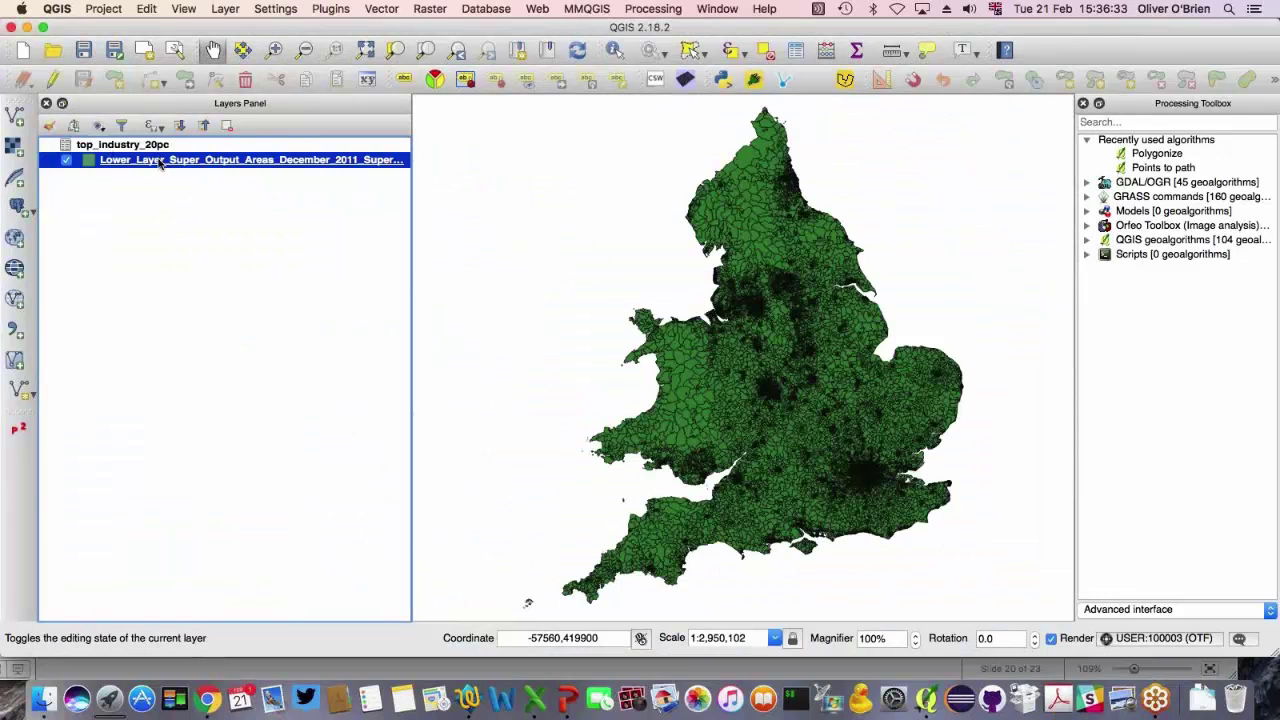
- Set the boundary layer's style to Categorized, using the top_industry_20pc_MAX_CAT column
{"action": "right_click", "coordinate": [160, 163]}
{"action": "left_click", "coordinate": [190, 383]}
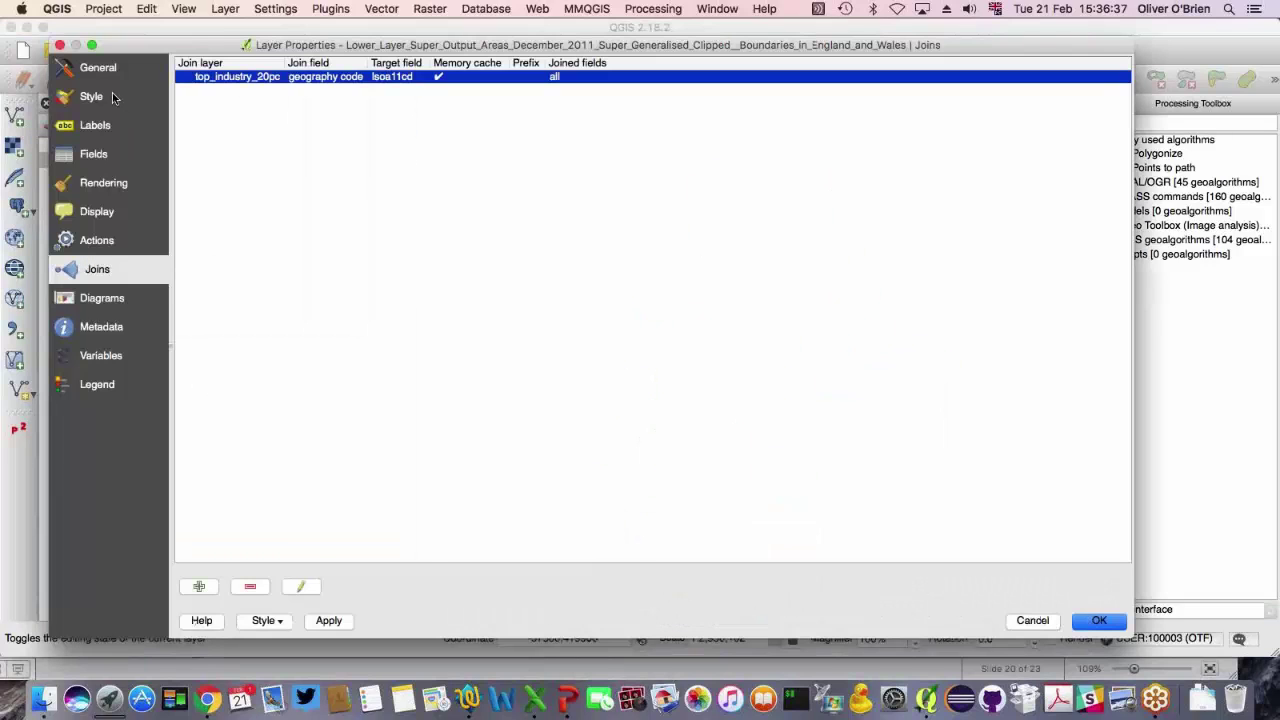
{"action": "left_click", "coordinate": [112, 92]}
{"action": "left_click", "coordinate": [312, 65]}
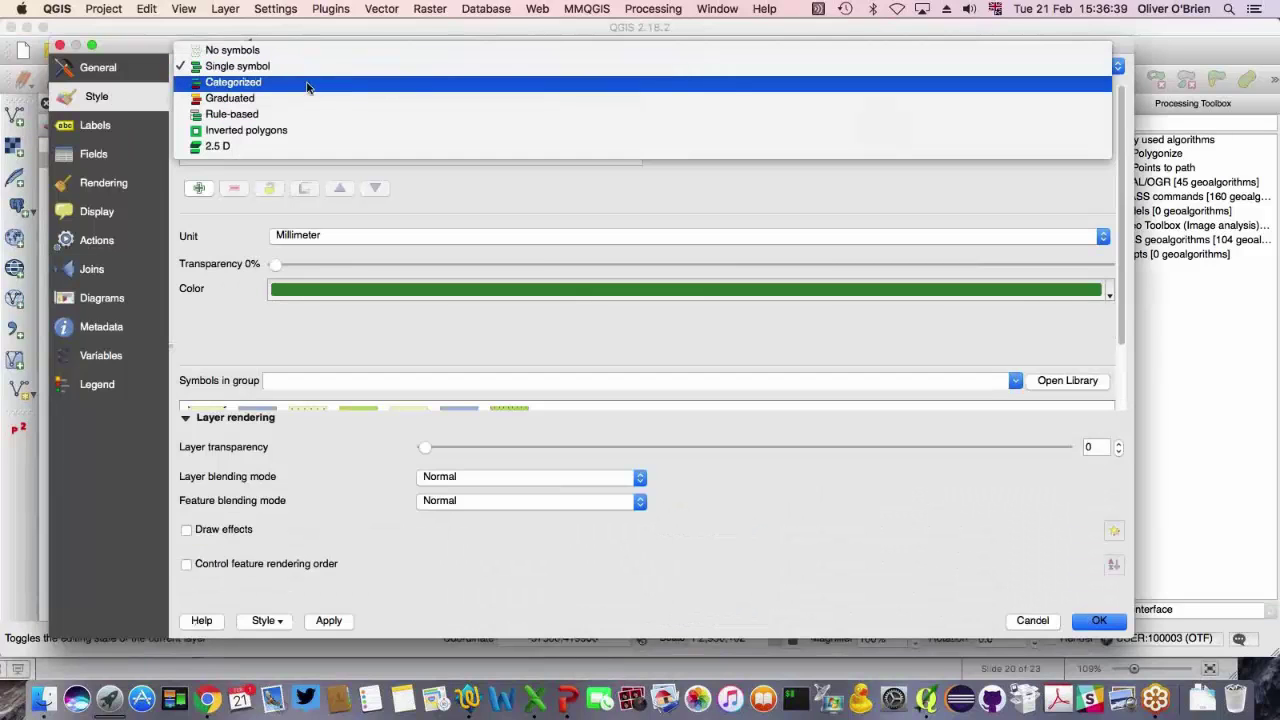
{"action": "left_click", "coordinate": [308, 86]}
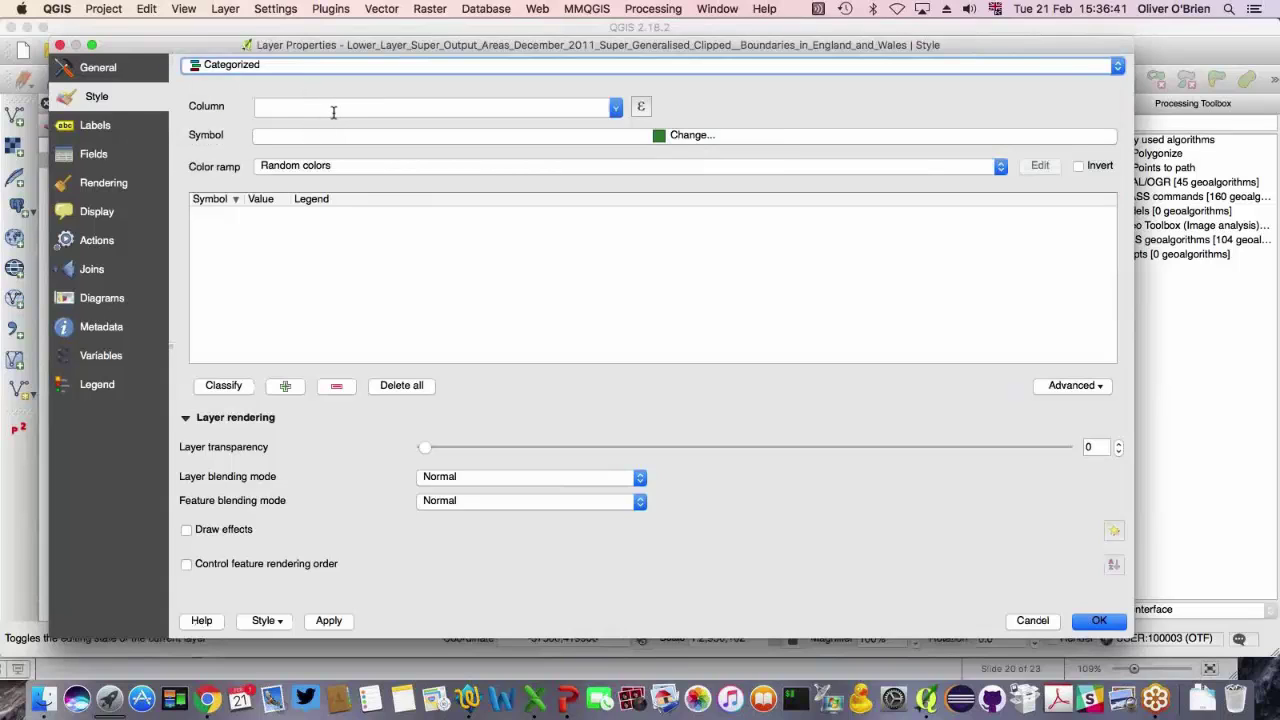
{"action": "left_click", "coordinate": [343, 110]}
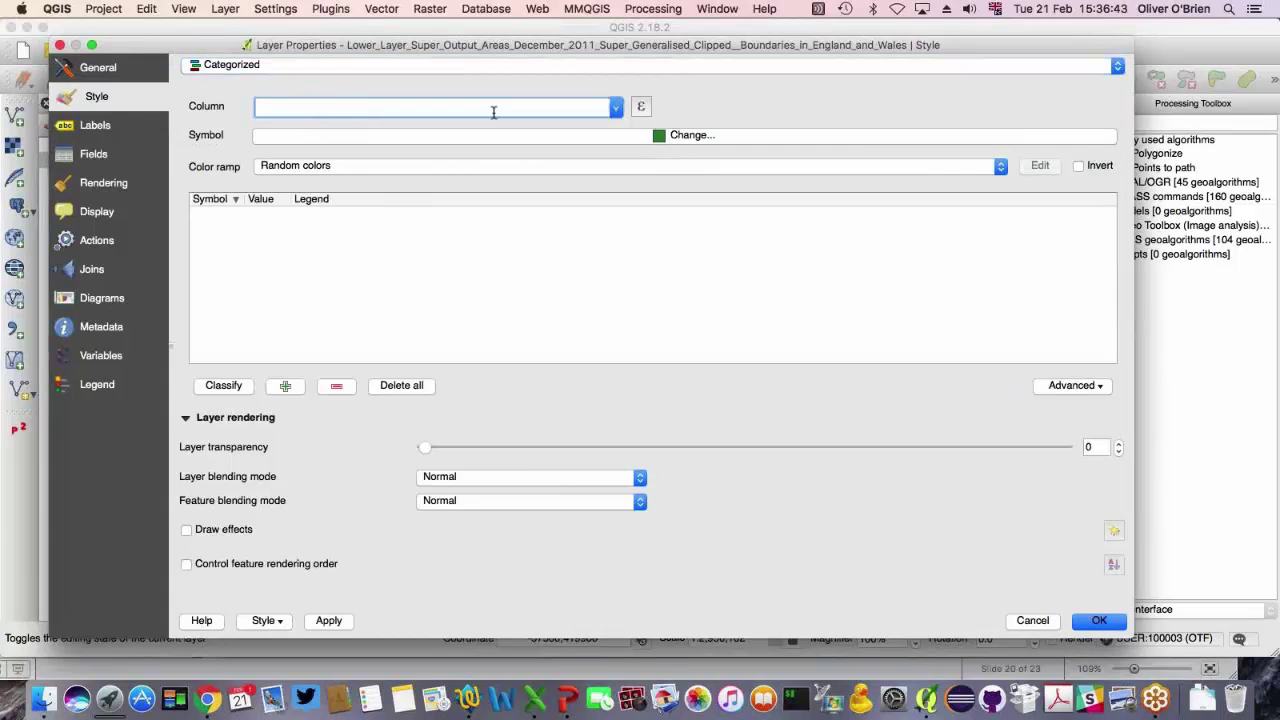
{"action": "left_click", "coordinate": [616, 108]}
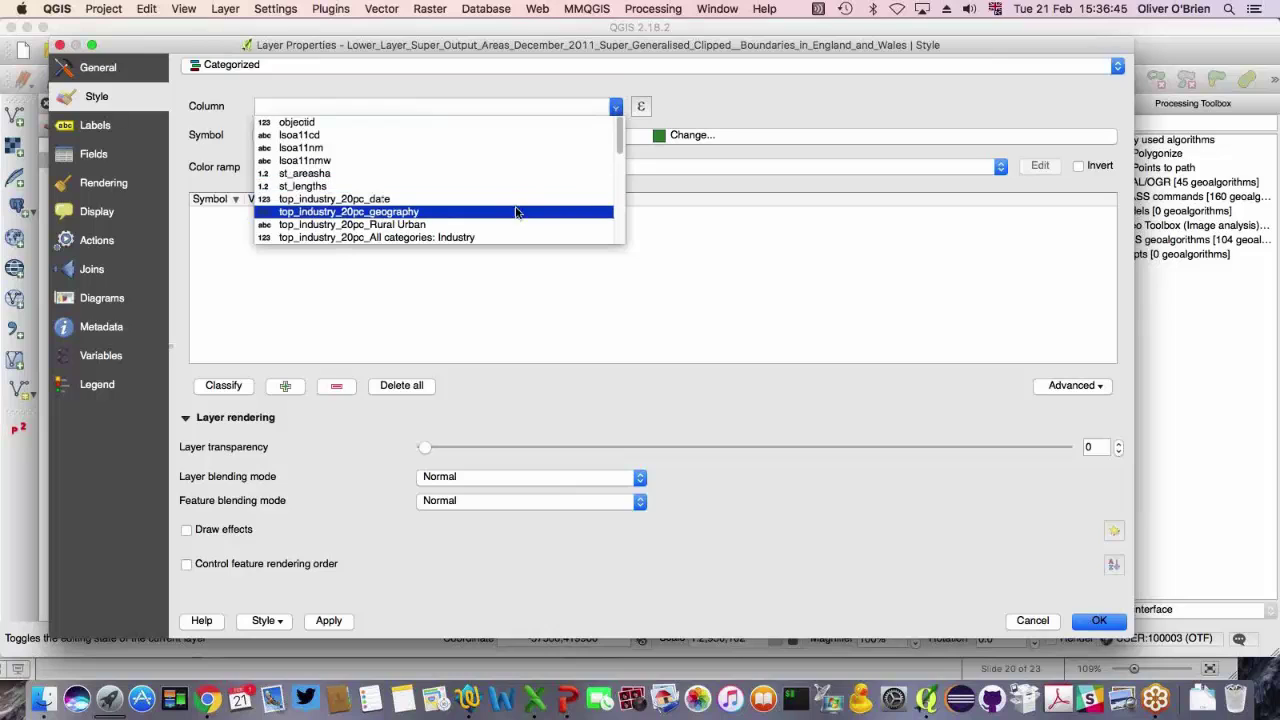
{"action": "scroll", "coordinate": [513, 230], "scroll_direction": "down", "scroll_amount": 1}
{"action": "scroll", "coordinate": [511, 231], "scroll_direction": "down", "scroll_amount": 7}
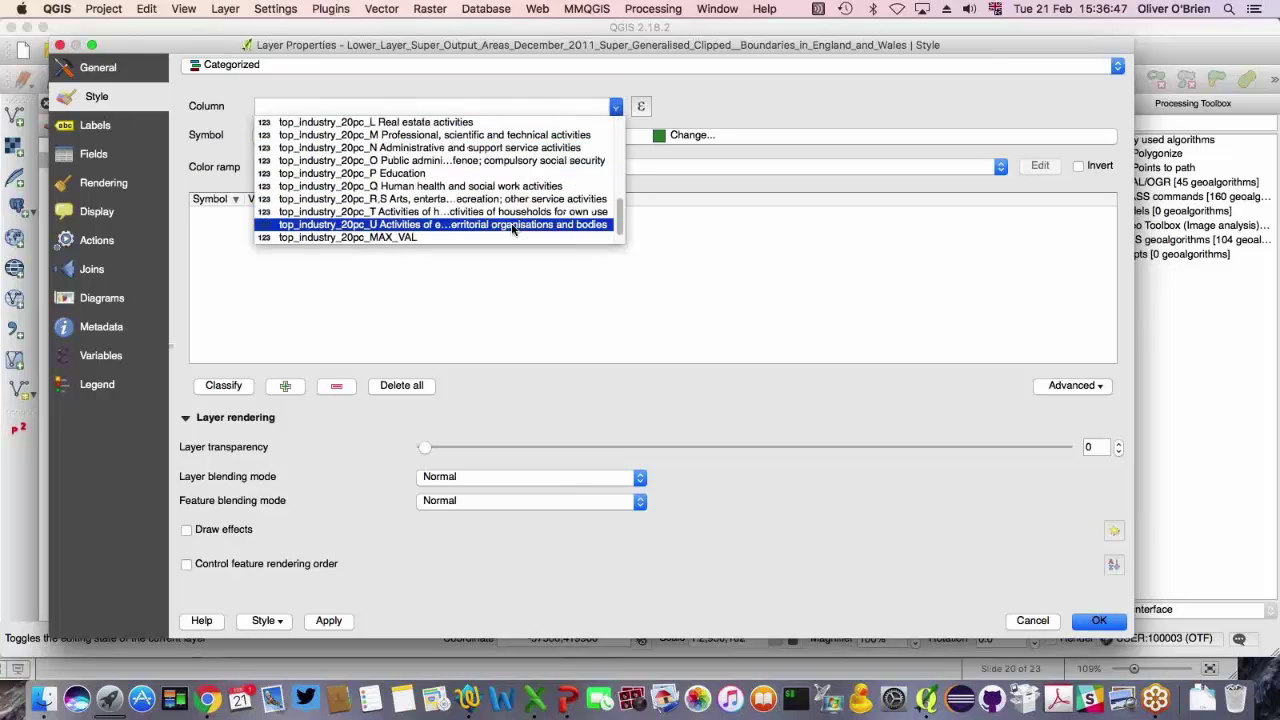
{"action": "left_click", "coordinate": [510, 225]}
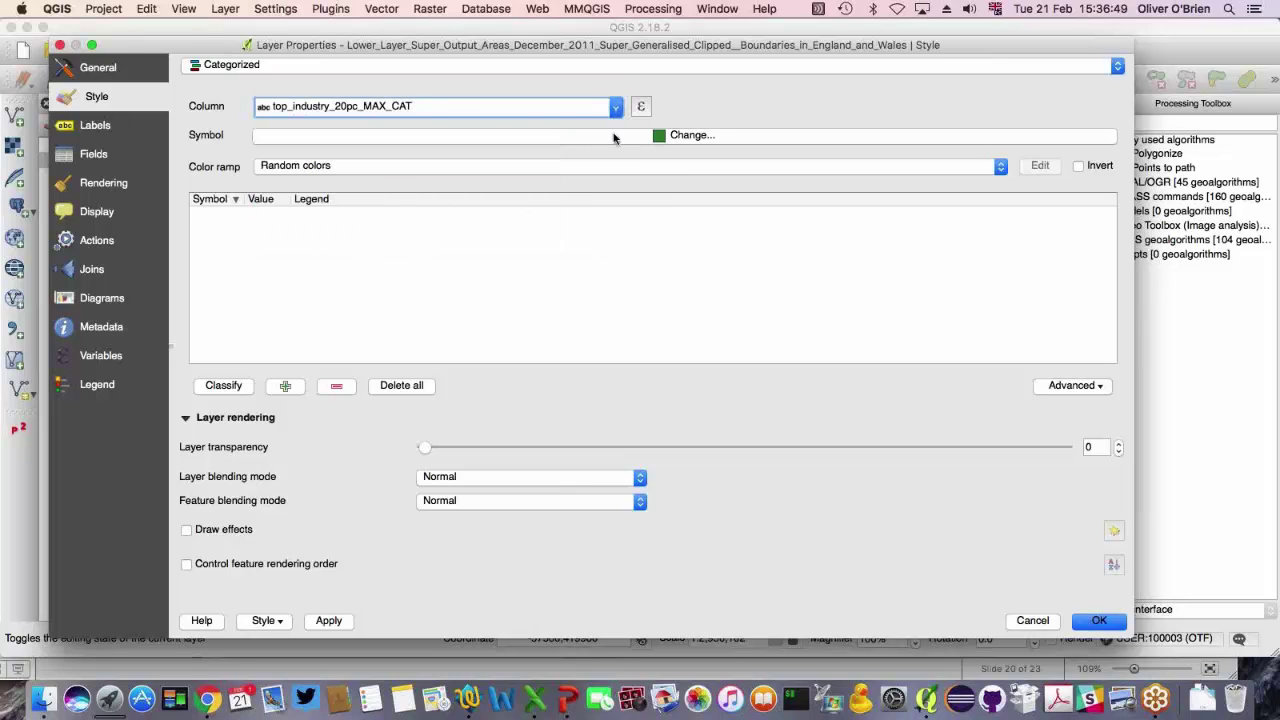
- Set the outline width of the category symbol's simple fill to 0.12 mm, keeping the Solid Line outline style
{"action": "left_click", "coordinate": [605, 138]}
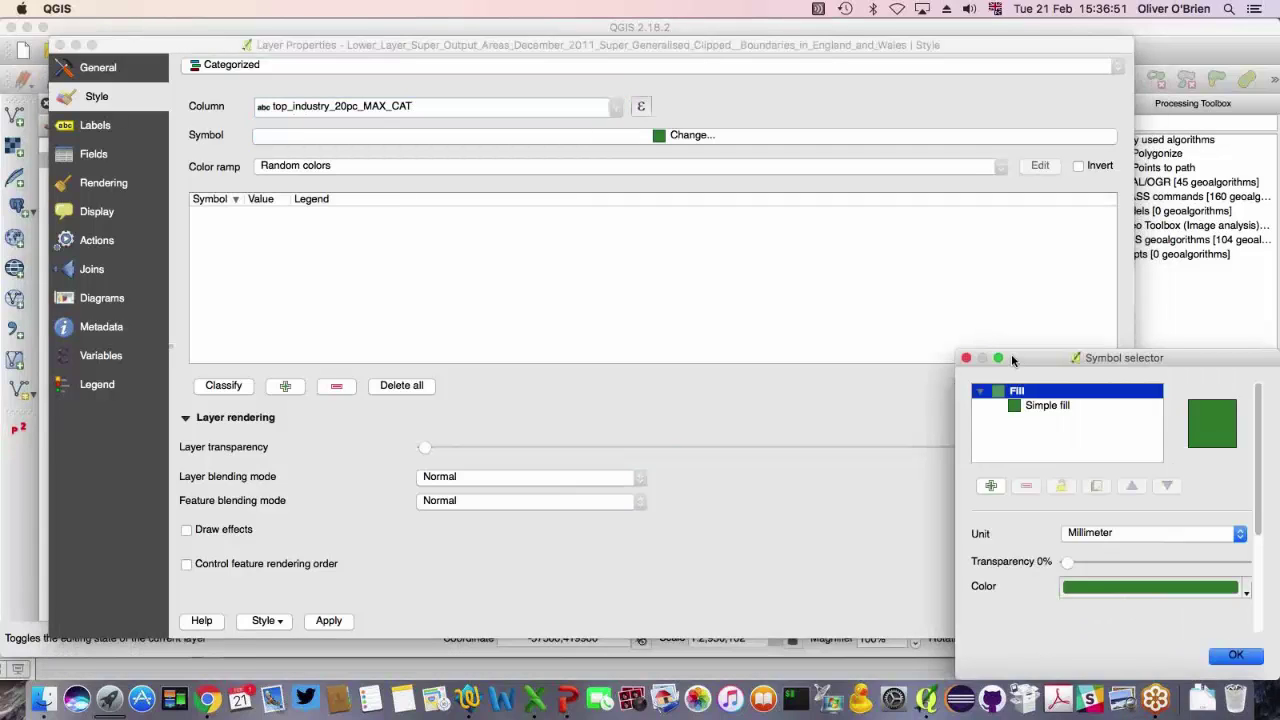
{"action": "left_click_drag", "start_coordinate": [1013, 360], "coordinate": [327, 220]}
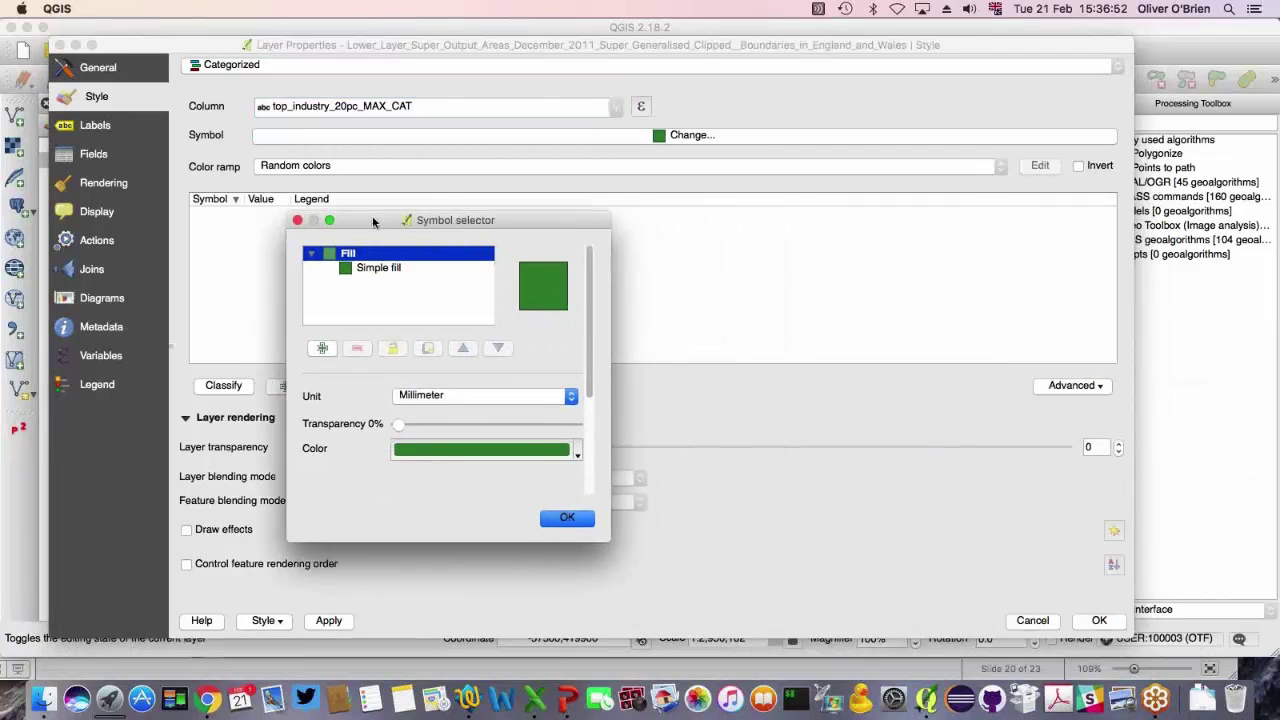
{"action": "left_click", "coordinate": [378, 269]}
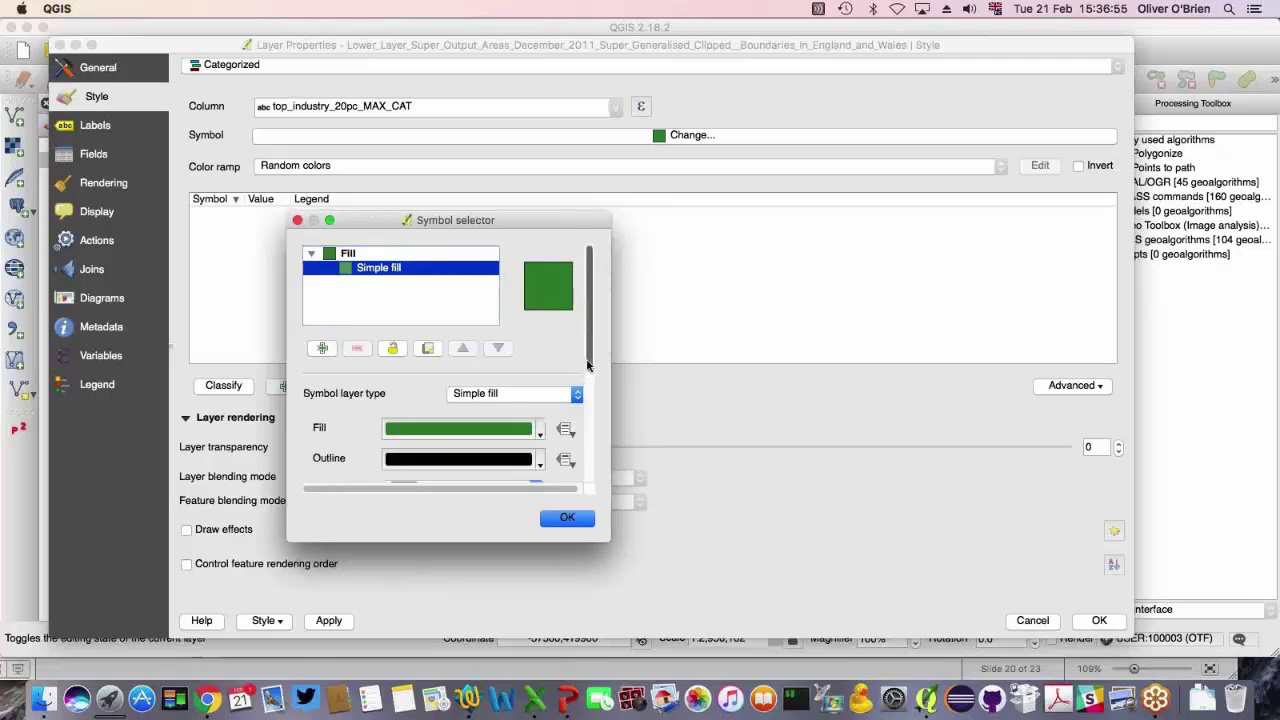
{"action": "scroll", "coordinate": [588, 425], "scroll_direction": "down", "scroll_amount": 5}
{"action": "left_click", "coordinate": [538, 377]}
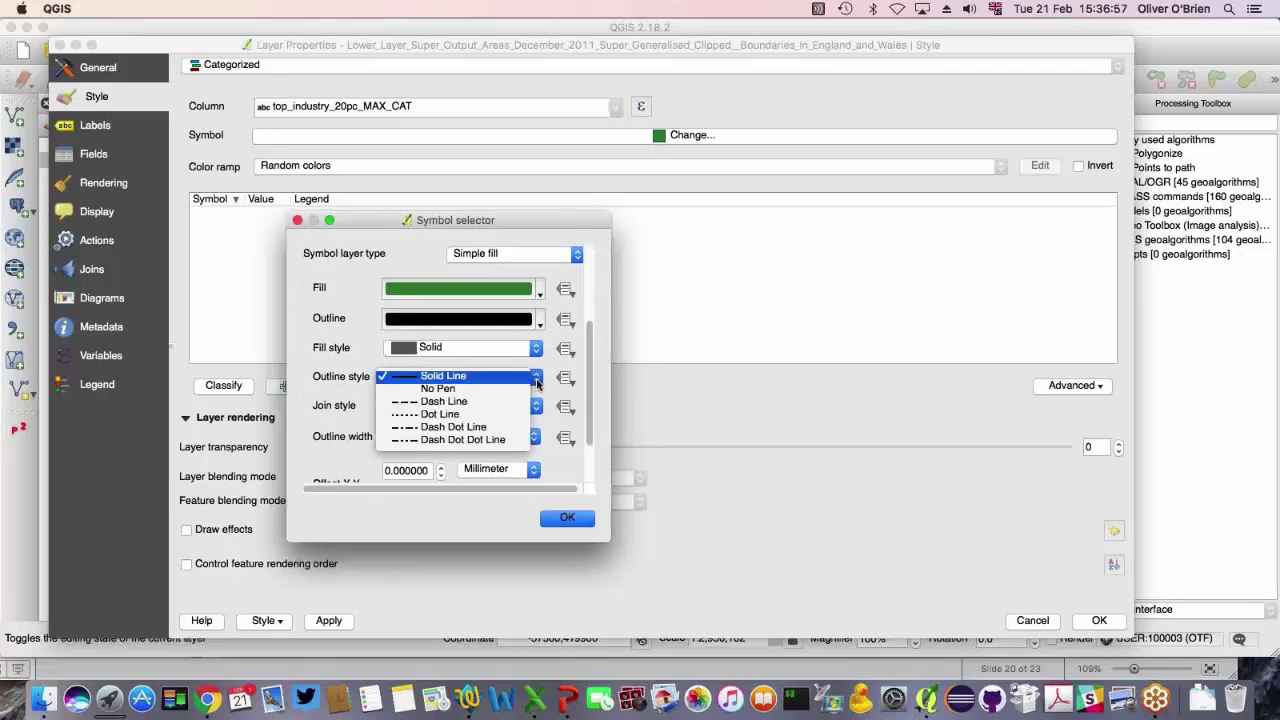
{"action": "left_click", "coordinate": [538, 377]}
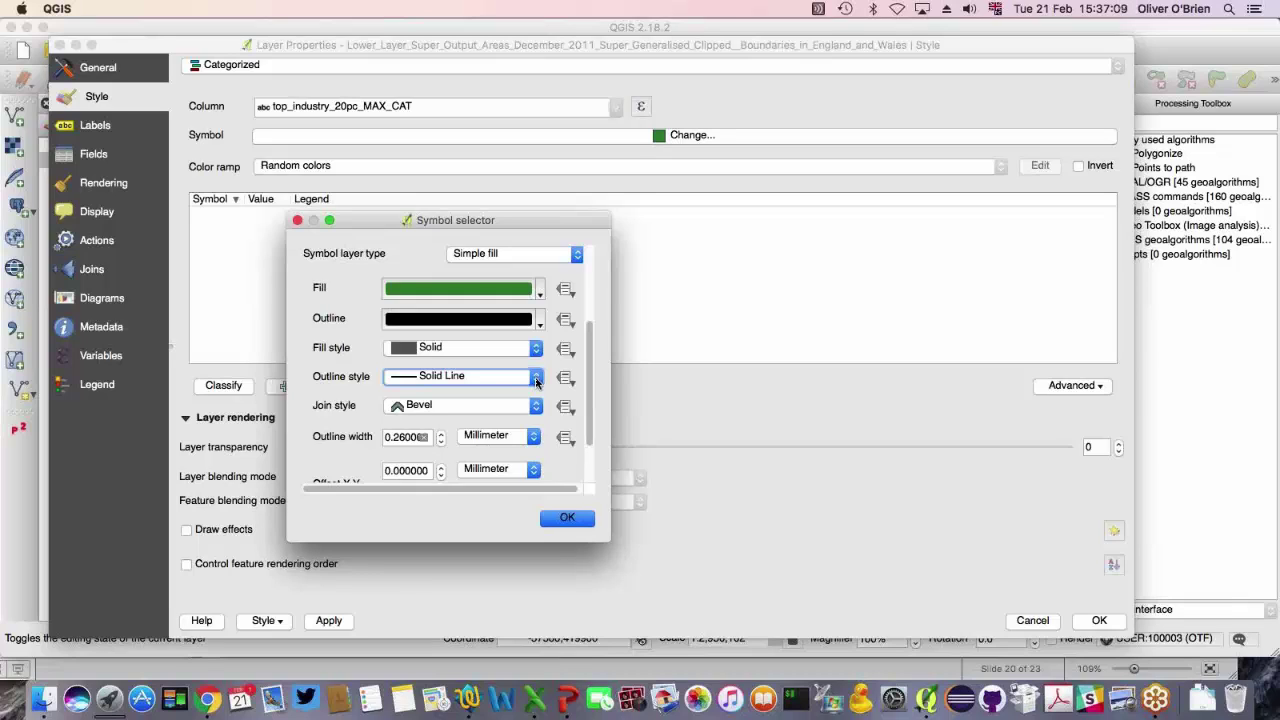
{"action": "left_click", "coordinate": [536, 378]}
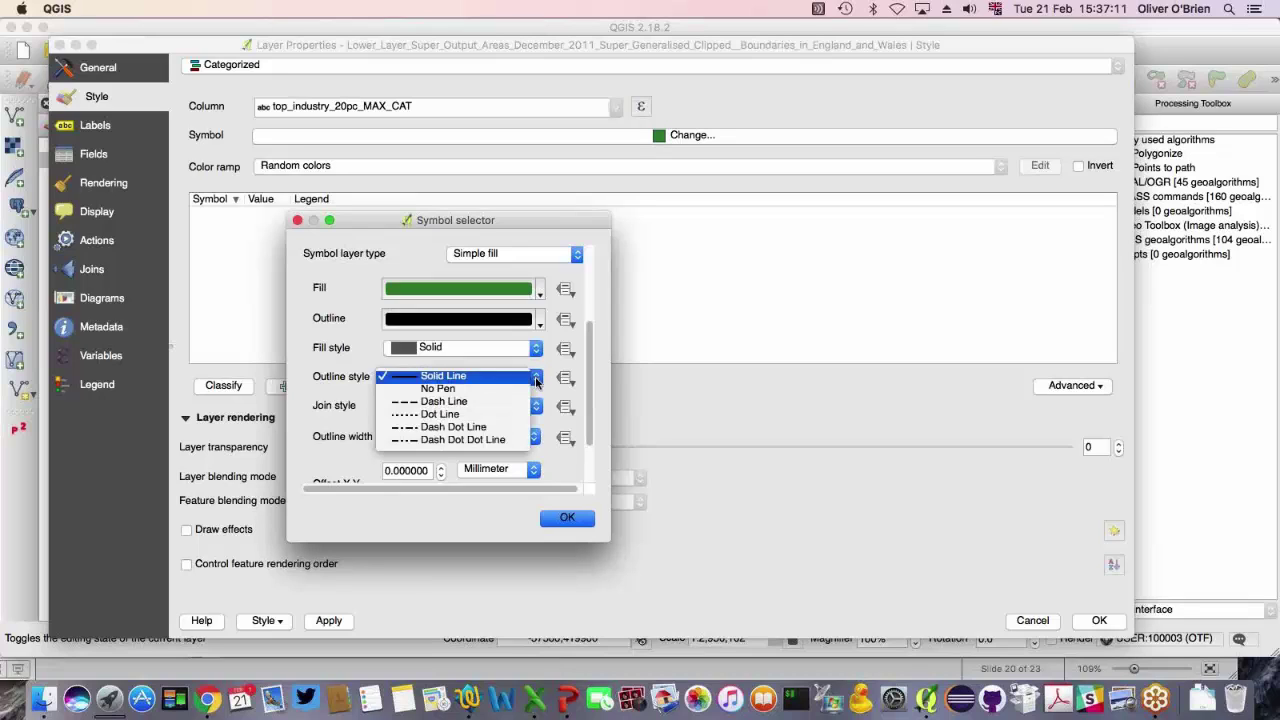
{"action": "left_click", "coordinate": [537, 380]}
{"action": "scroll", "coordinate": [588, 445], "scroll_direction": "down", "scroll_amount": 3}
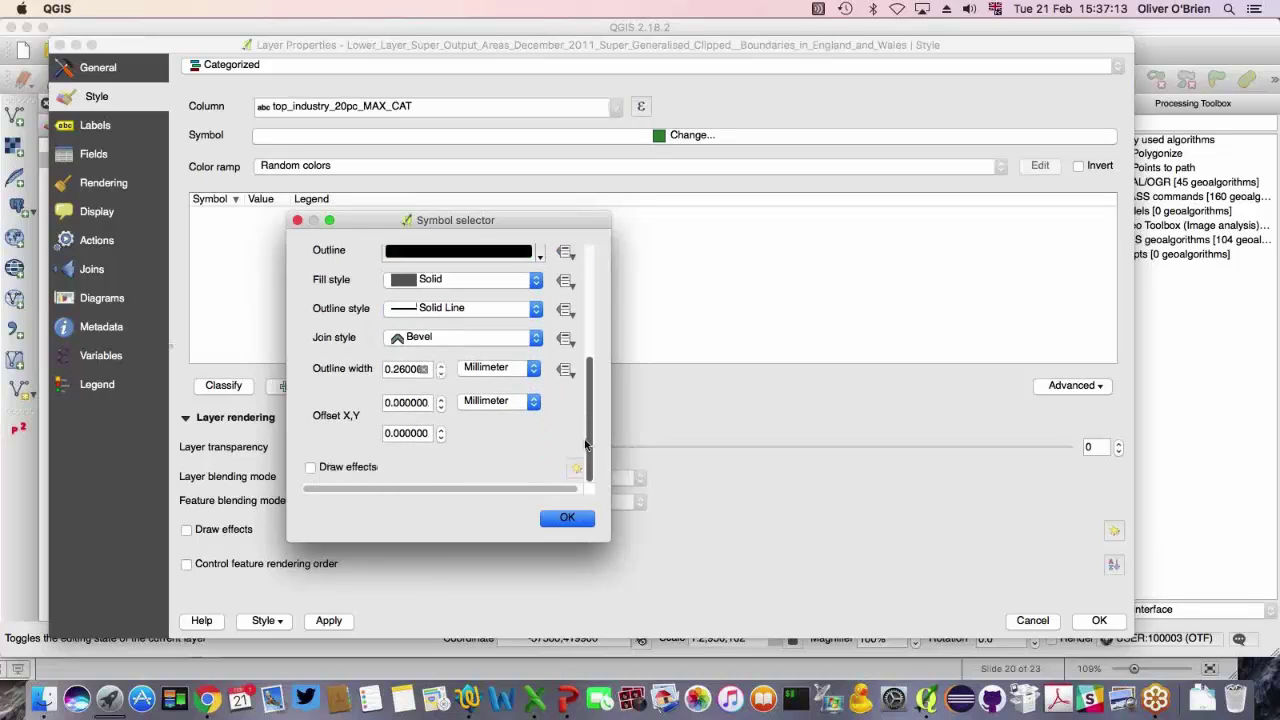
{"action": "double_click", "coordinate": [407, 368]}
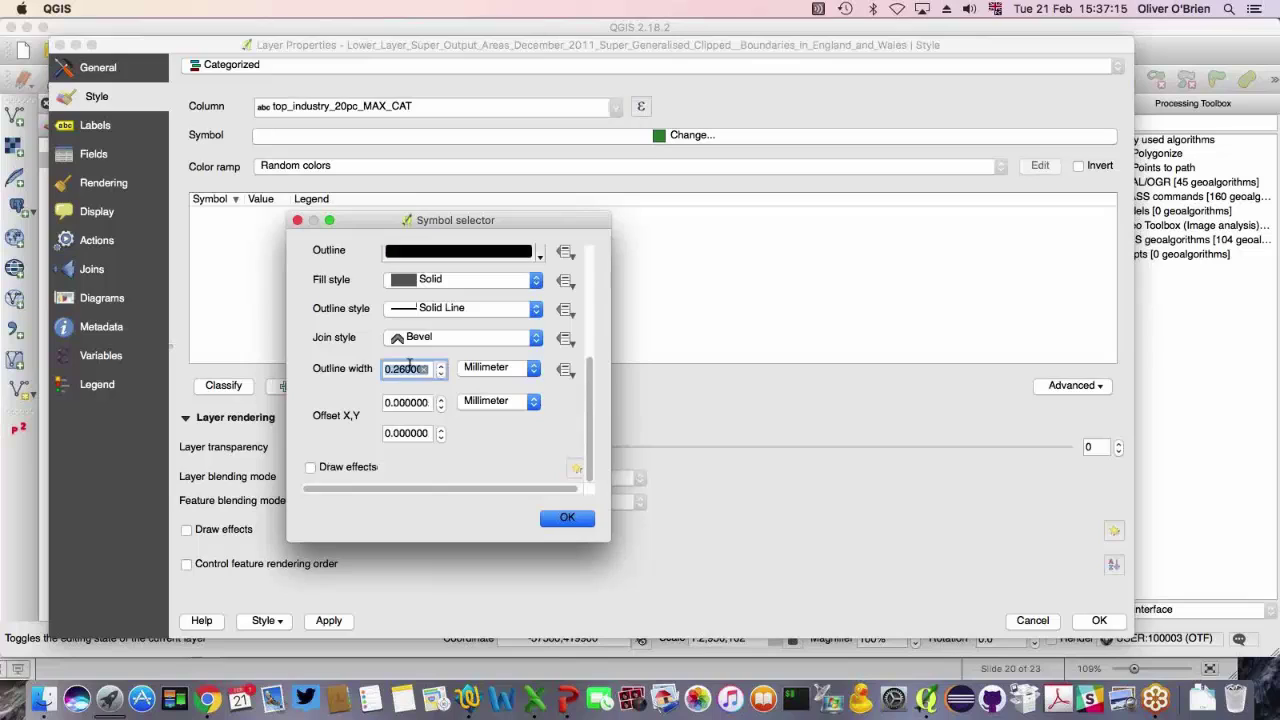
{"action": "type", "text": "0.12"}
{"action": "left_click", "coordinate": [575, 519]}
{"action": "left_click", "coordinate": [567, 518]}
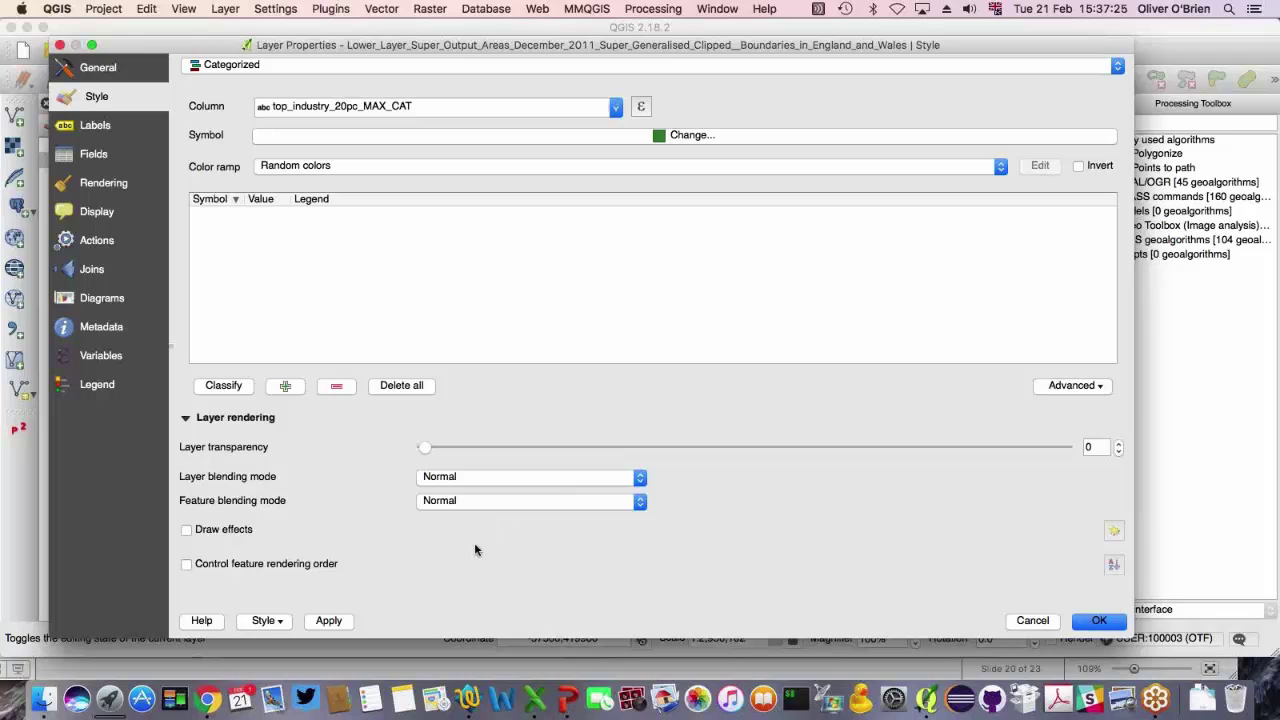
- Classify the MAX_CAT values with the Random colors ramp and turn off the category with the blank value
{"action": "left_click", "coordinate": [363, 167]}
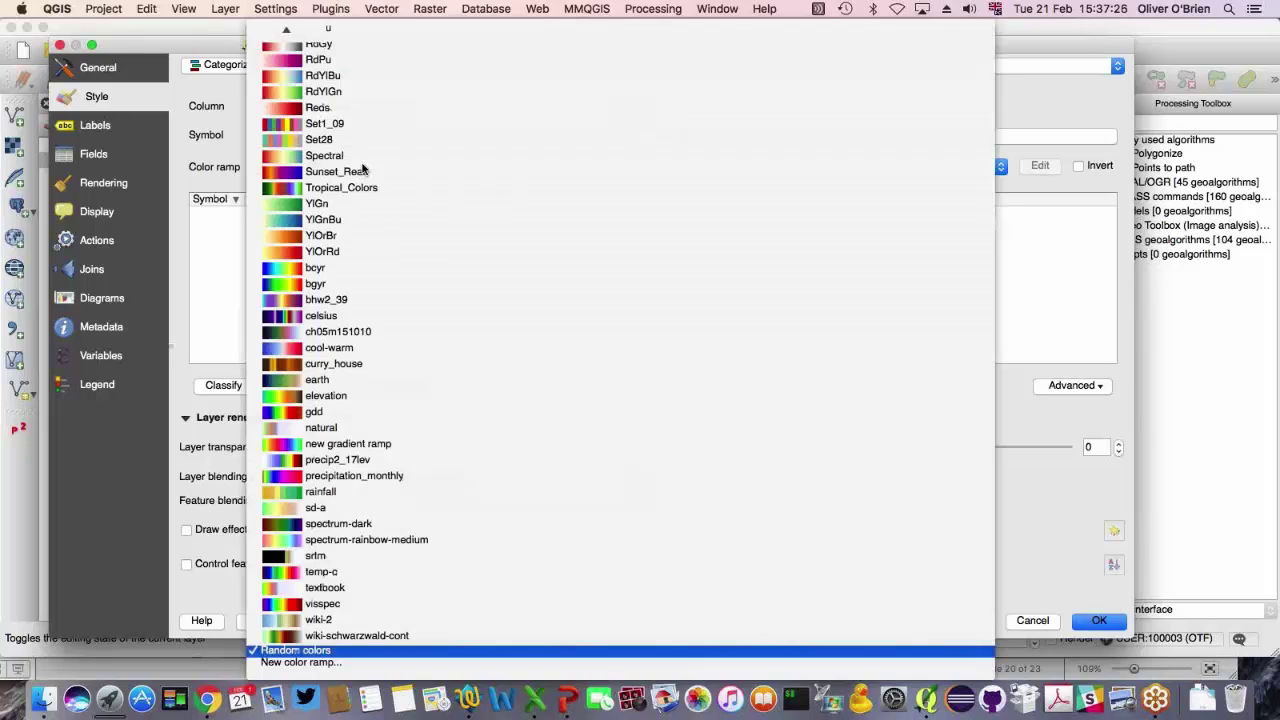
{"action": "left_click", "coordinate": [305, 648]}
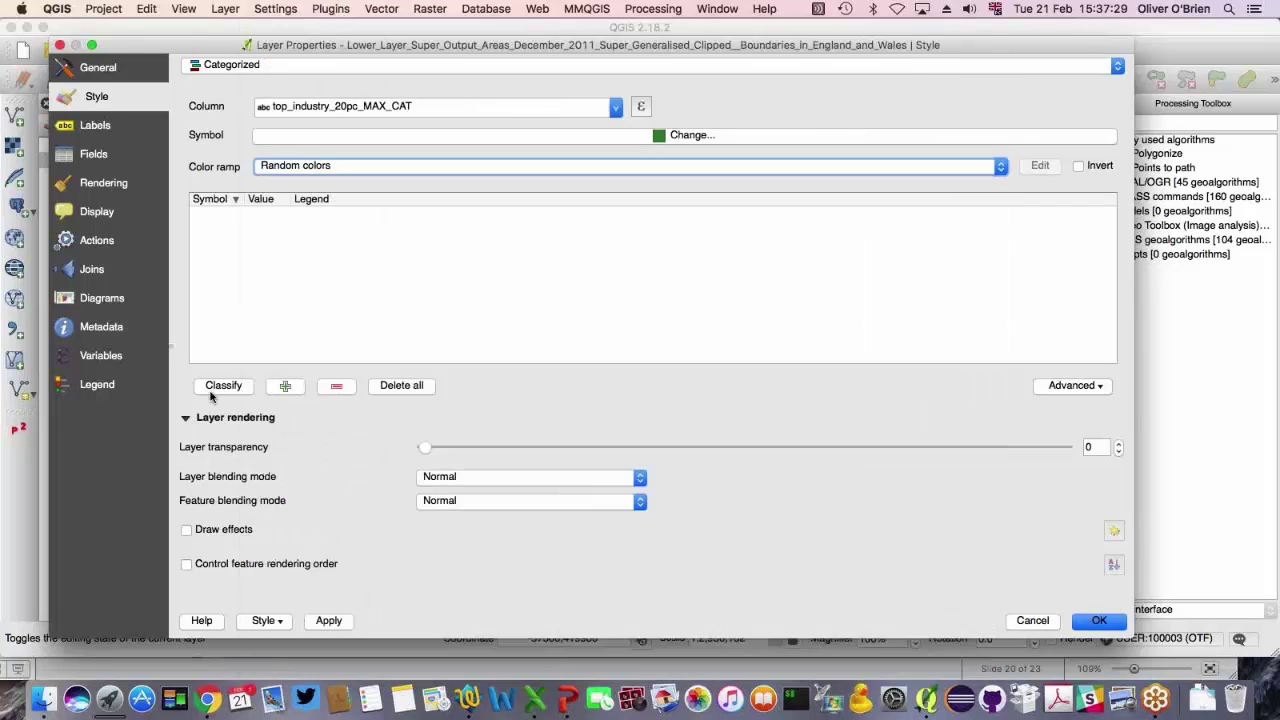
{"action": "left_click", "coordinate": [229, 387]}
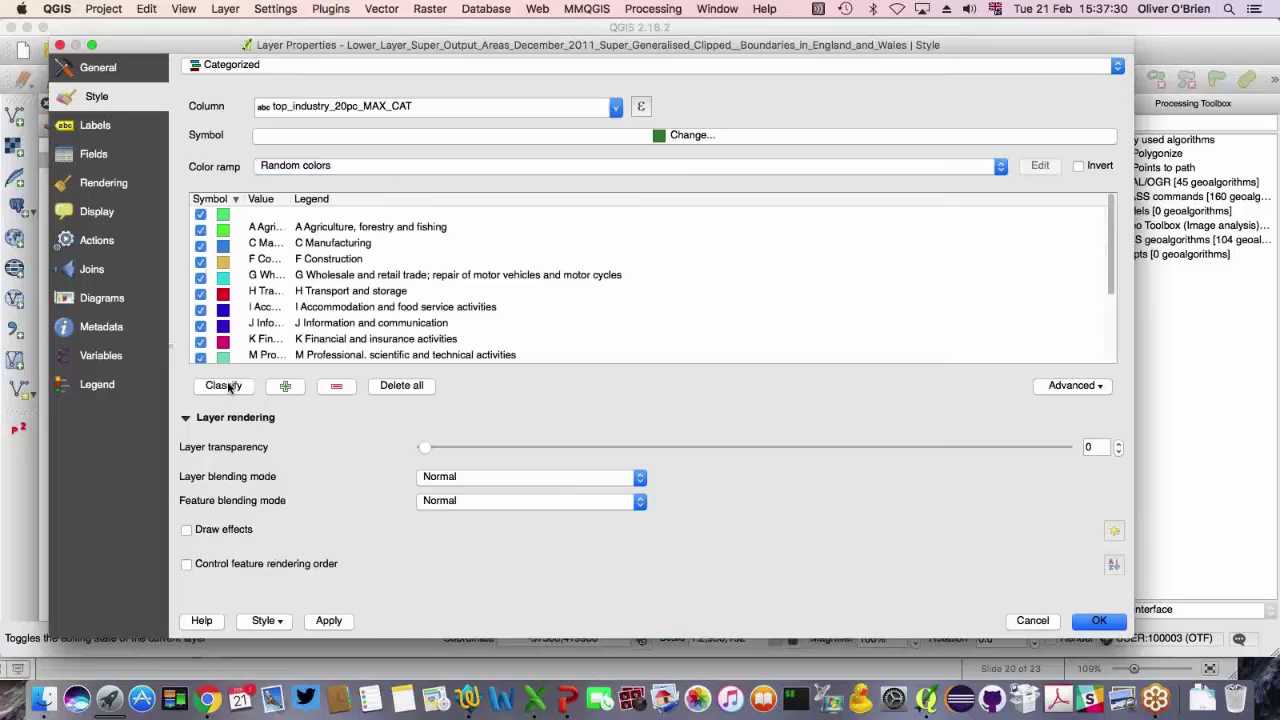
{"action": "left_click", "coordinate": [201, 216]}
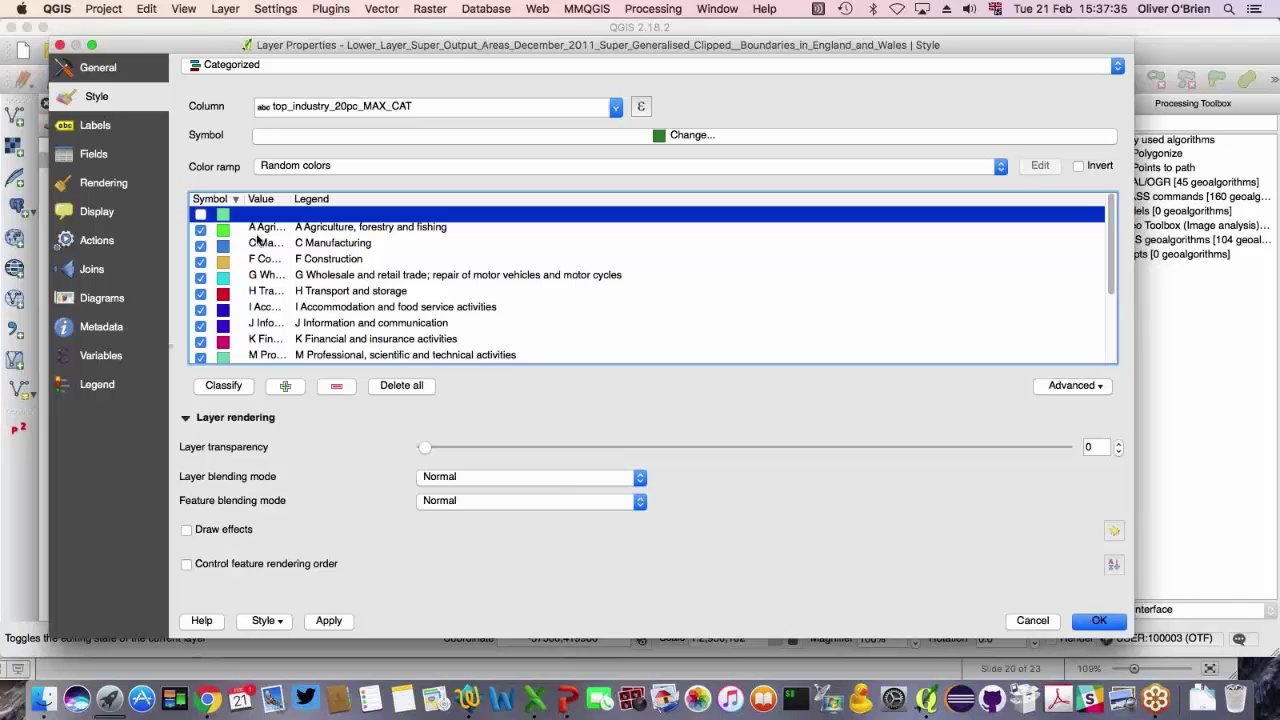
- Review the list of industry categories and apply the categorized style to the boundary layer
{"action": "scroll", "coordinate": [283, 245], "scroll_direction": "down", "scroll_amount": 3}
{"action": "scroll", "coordinate": [283, 245], "scroll_direction": "up", "scroll_amount": 3}
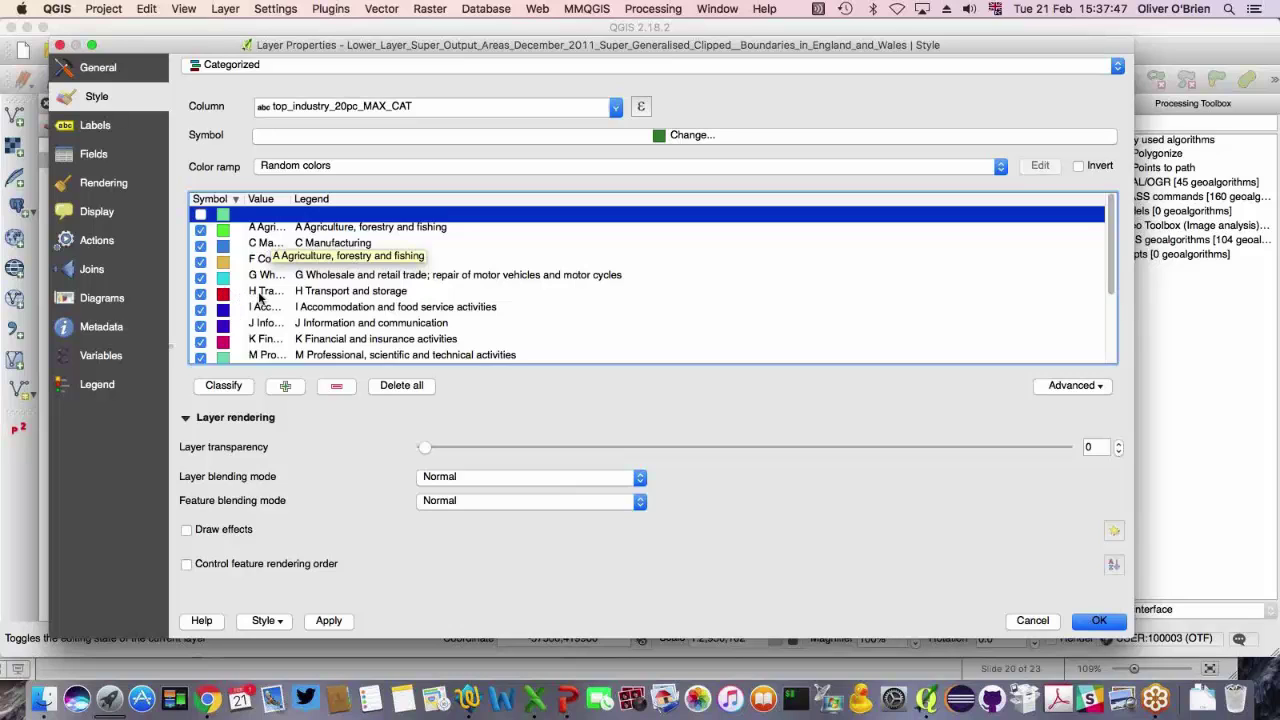
{"action": "scroll", "coordinate": [230, 312], "scroll_direction": "down", "scroll_amount": 3}
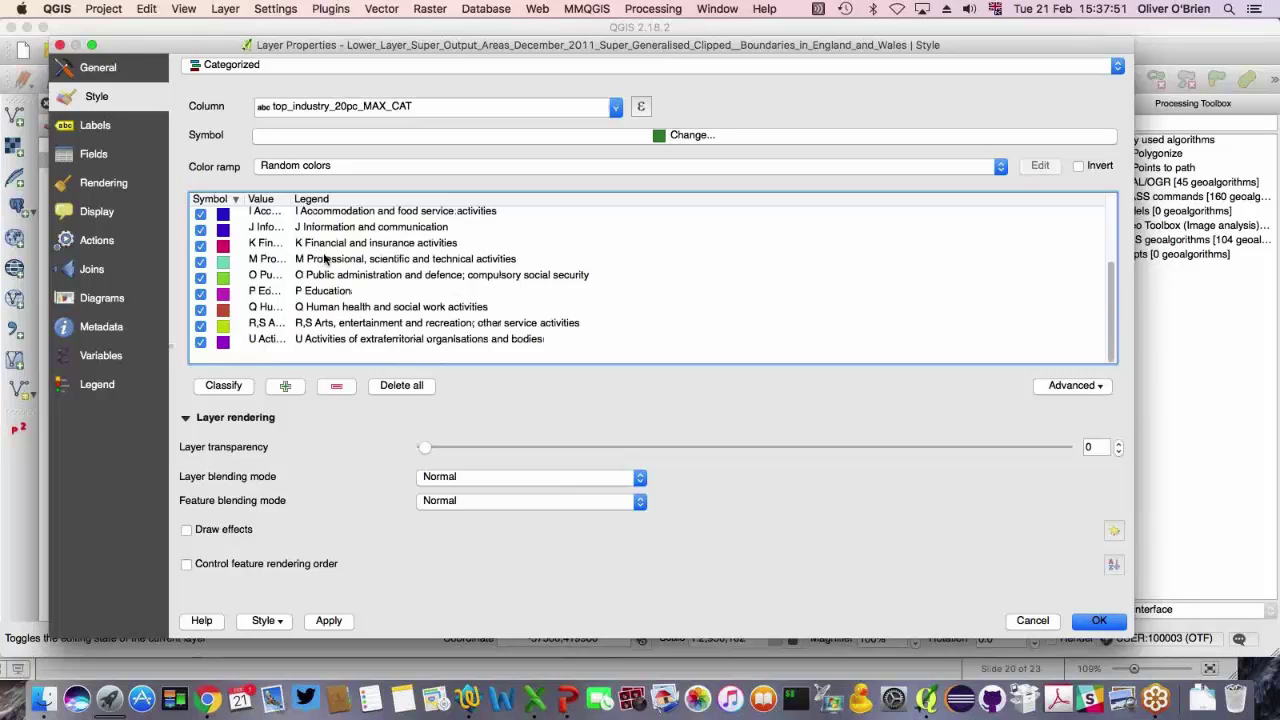
{"action": "left_click", "coordinate": [329, 620]}
{"action": "left_click", "coordinate": [1090, 618]}
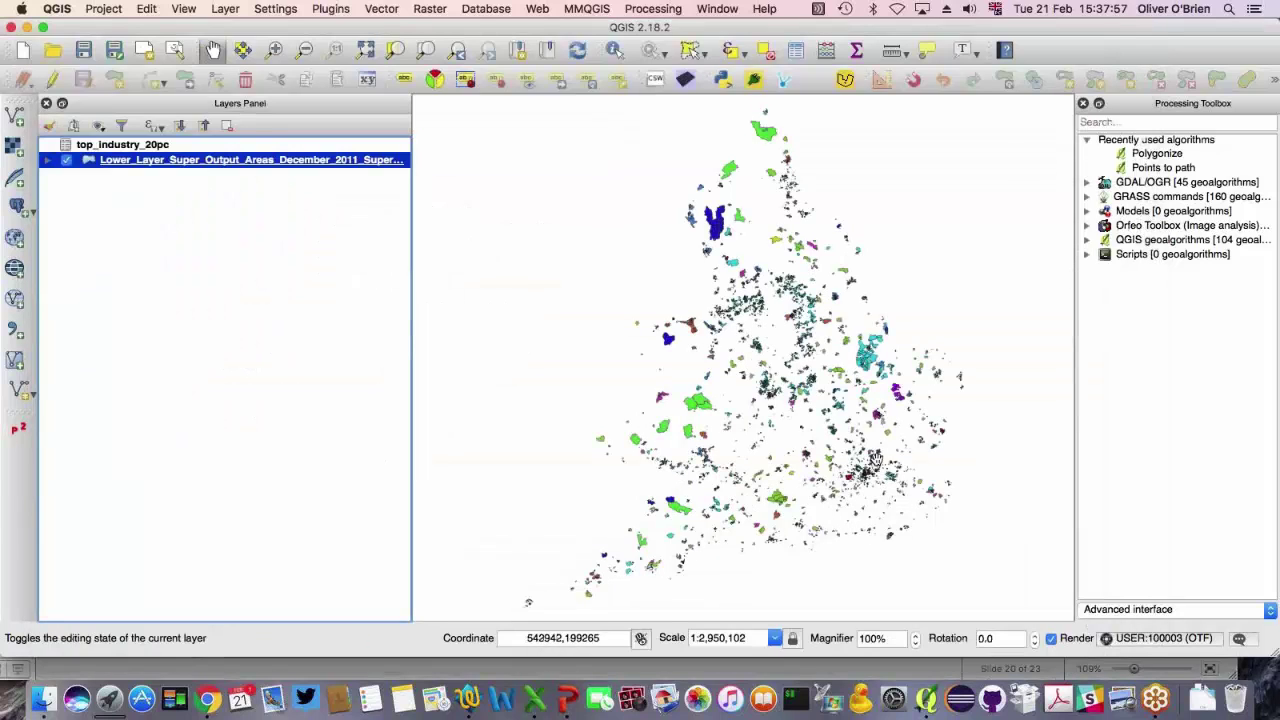
- Examine the industry clusters around the Wash and central London against the boundary layer's expanded category legend
{"action": "left_click_drag", "start_coordinate": [876, 463], "coordinate": [743, 478]}
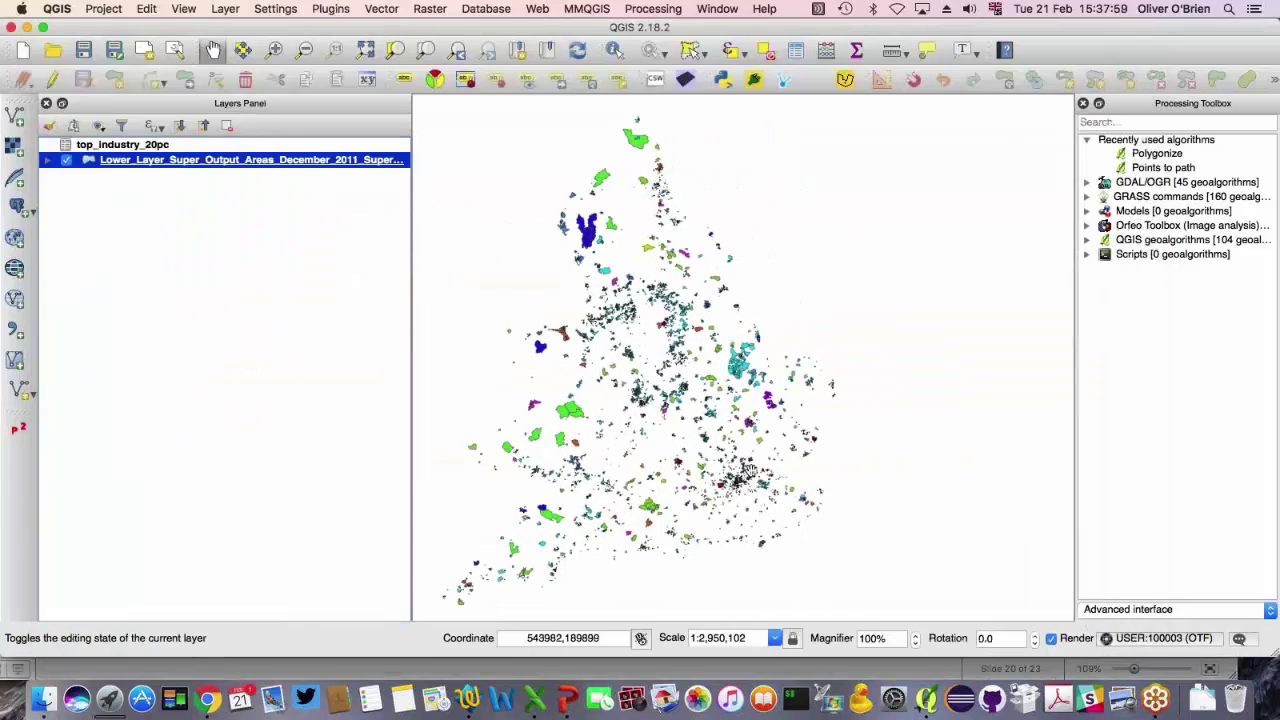
{"action": "scroll", "coordinate": [740, 357], "scroll_direction": "up", "scroll_amount": 2}
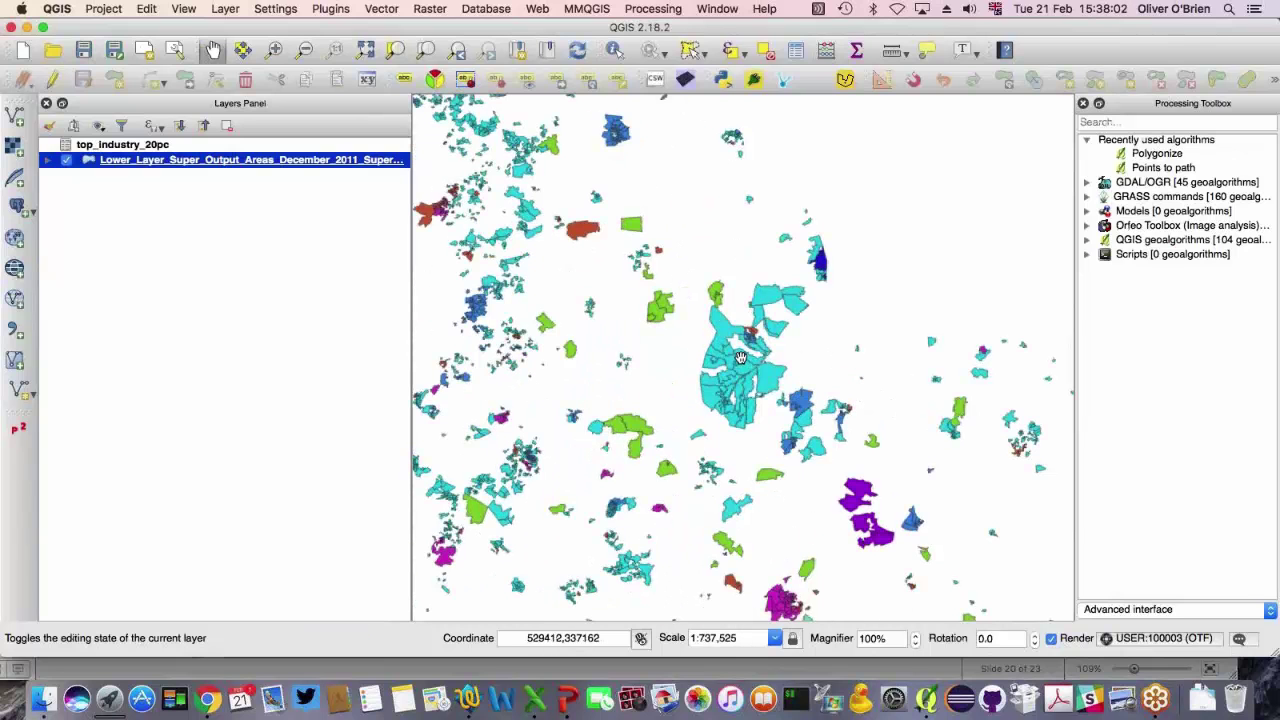
{"action": "scroll", "coordinate": [740, 357], "scroll_direction": "up", "scroll_amount": 1}
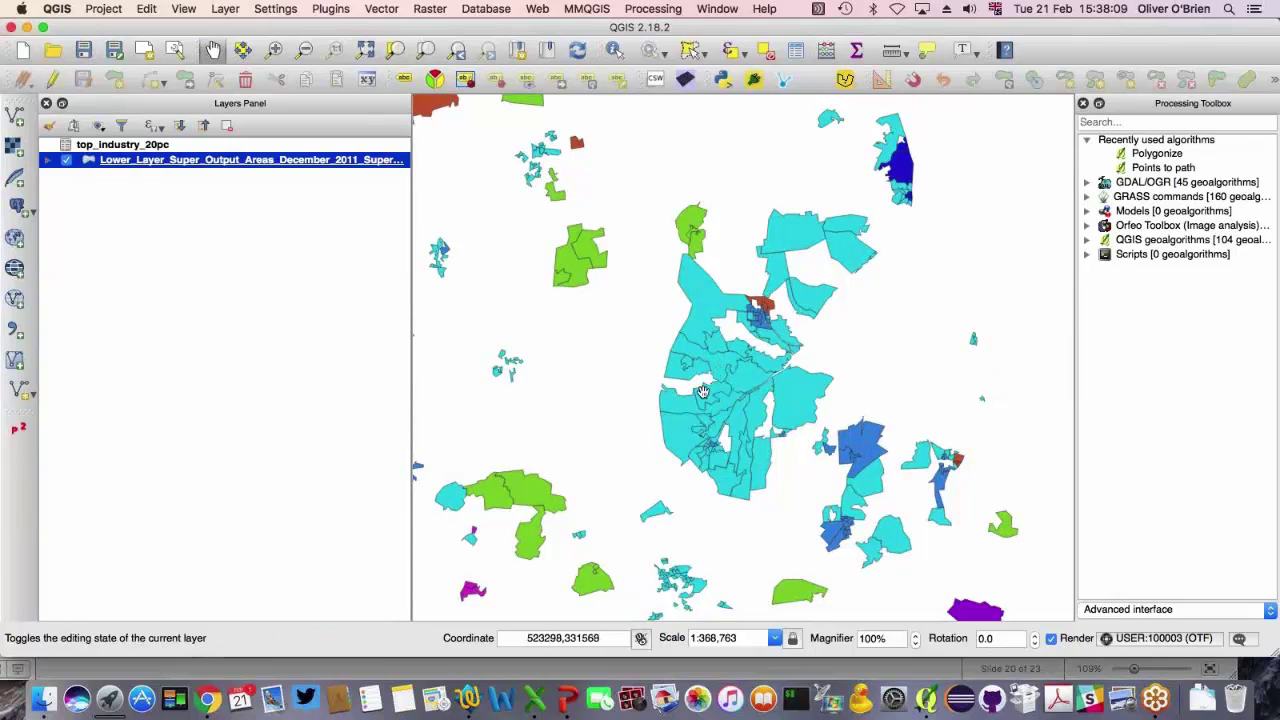
{"action": "scroll", "coordinate": [703, 390], "scroll_direction": "down", "scroll_amount": 1}
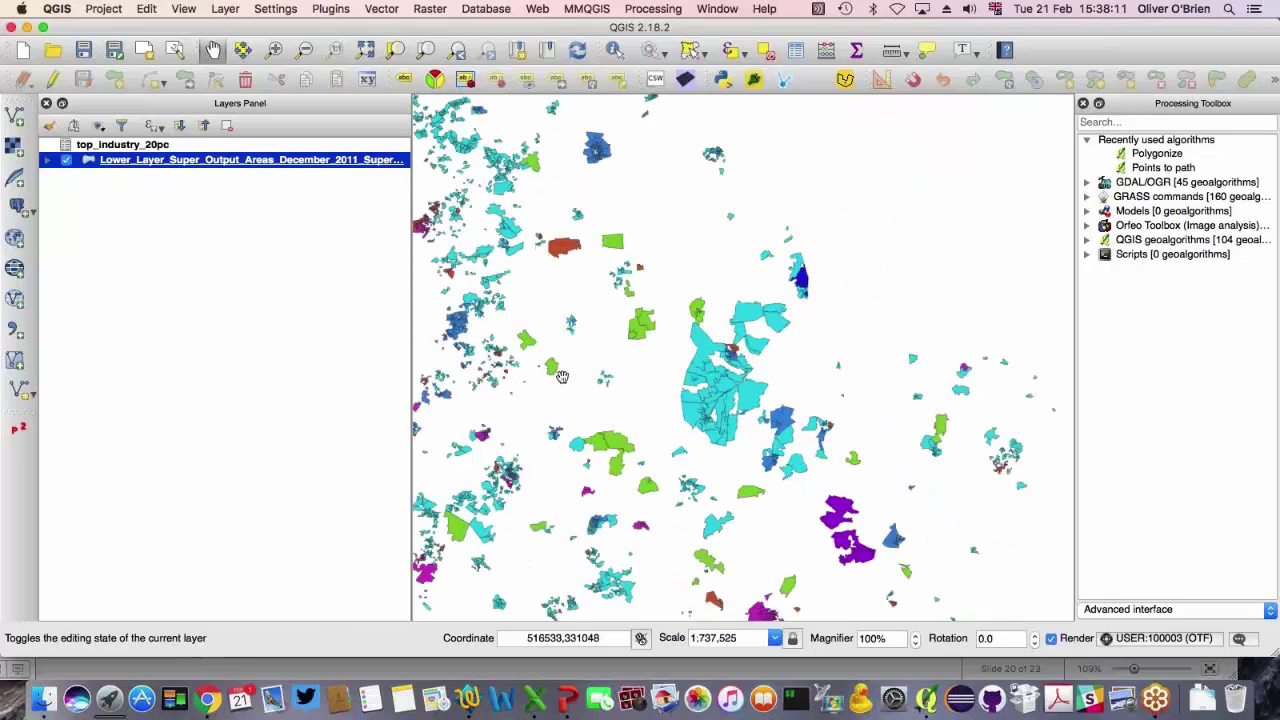
{"action": "left_click", "coordinate": [50, 162]}
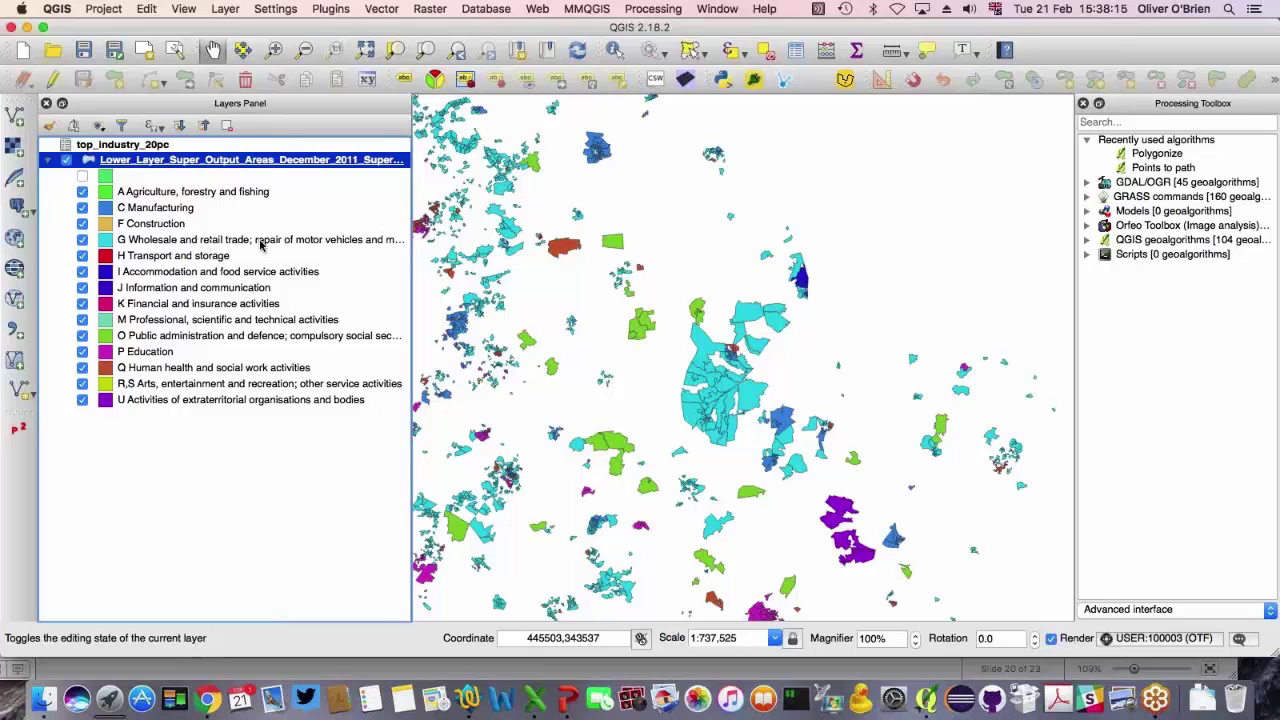
{"action": "scroll", "coordinate": [646, 527], "scroll_direction": "down", "scroll_amount": 1}
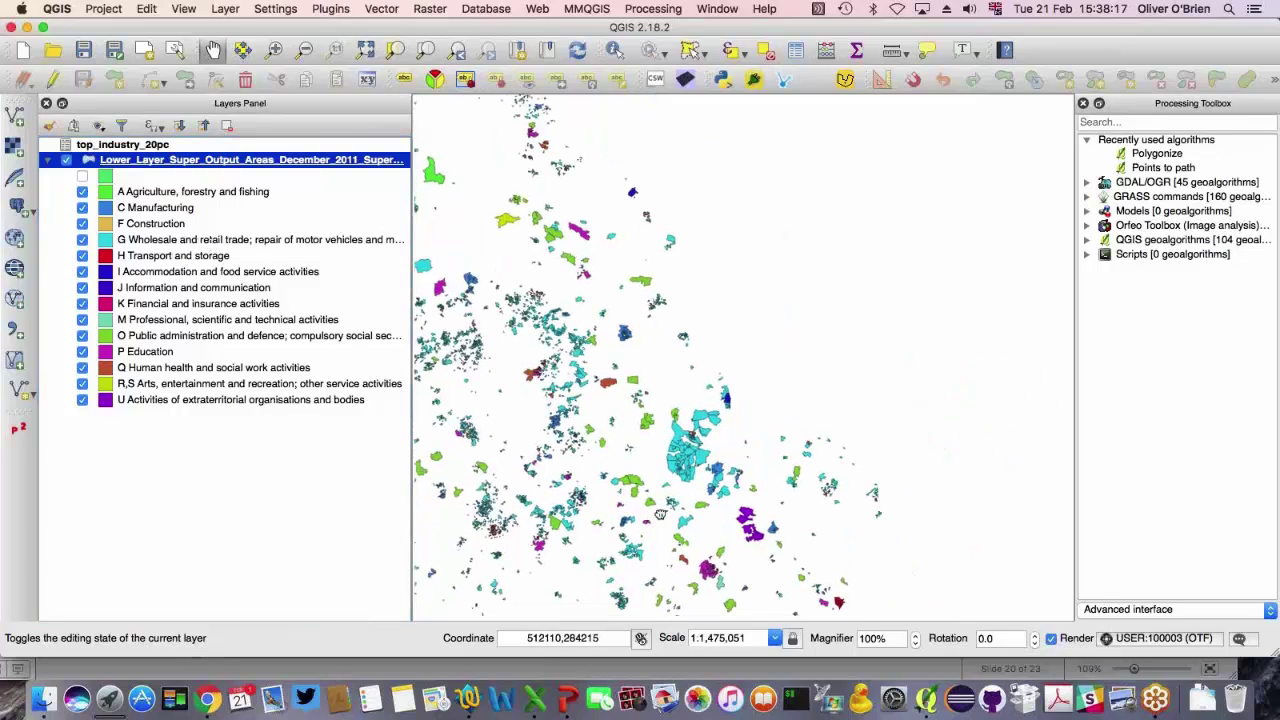
{"action": "scroll", "coordinate": [704, 338], "scroll_direction": "up", "scroll_amount": 4}
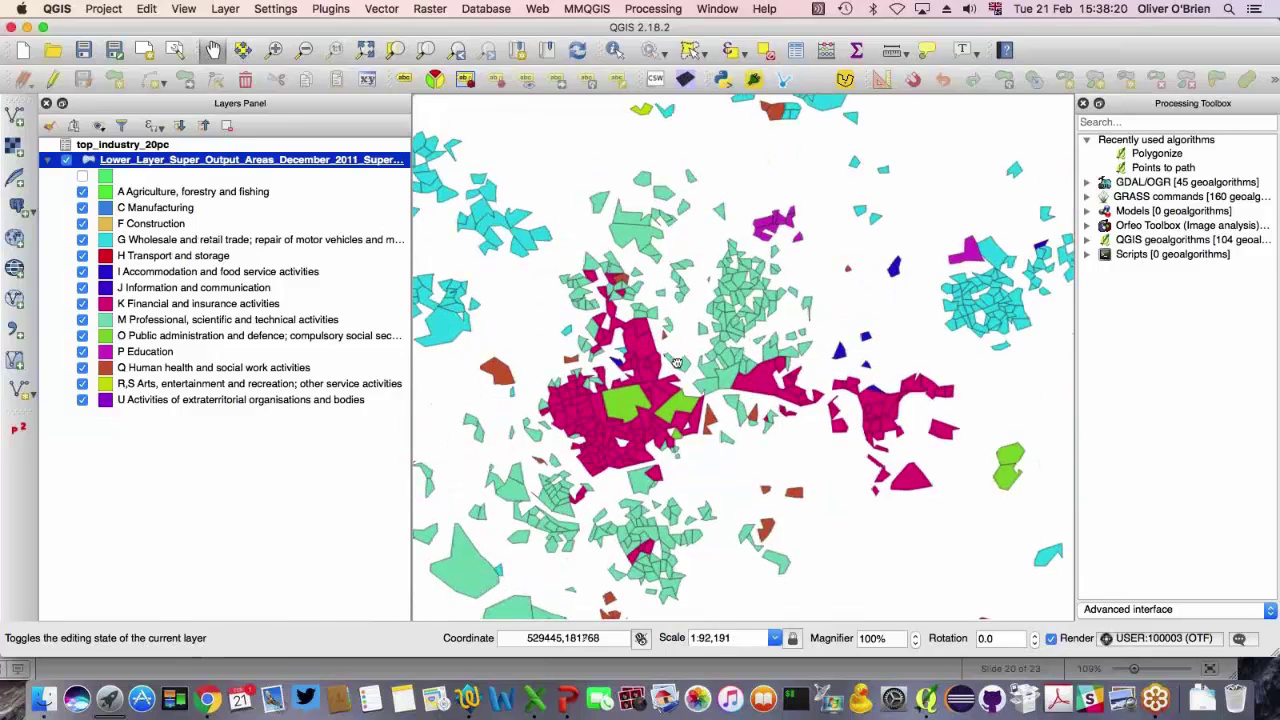
{"action": "left_click_drag", "start_coordinate": [582, 432], "coordinate": [560, 378]}
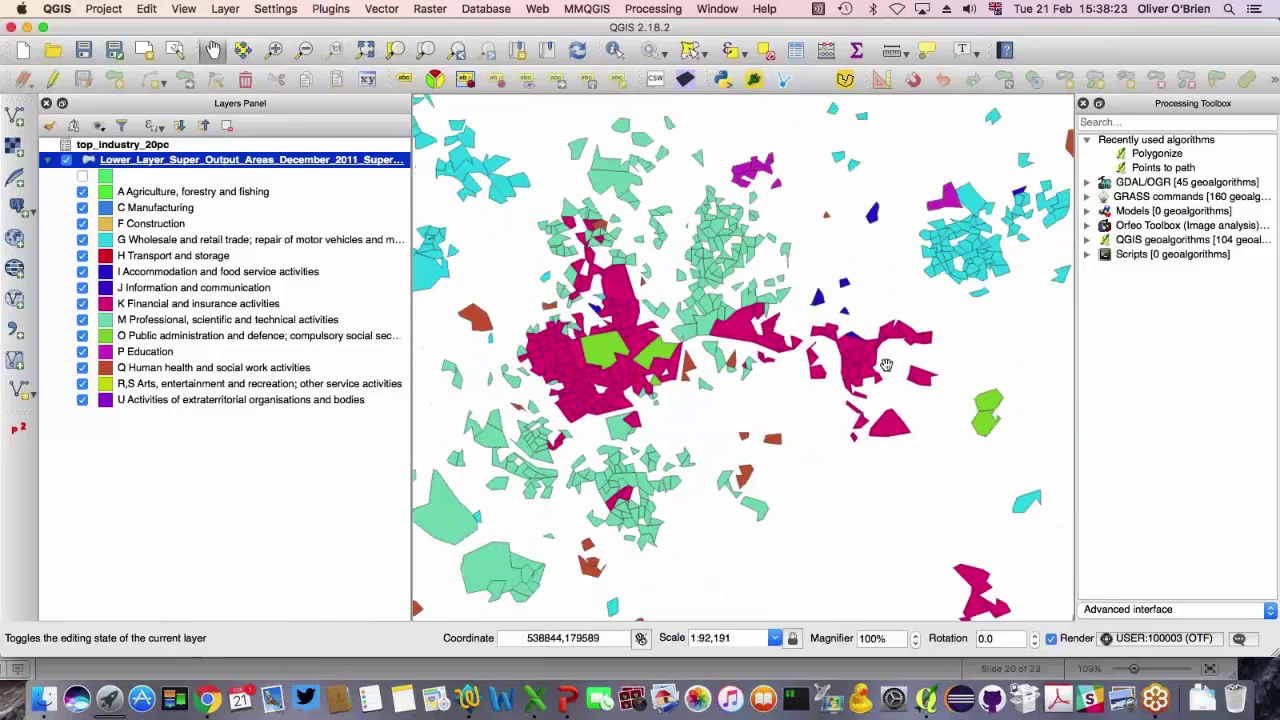
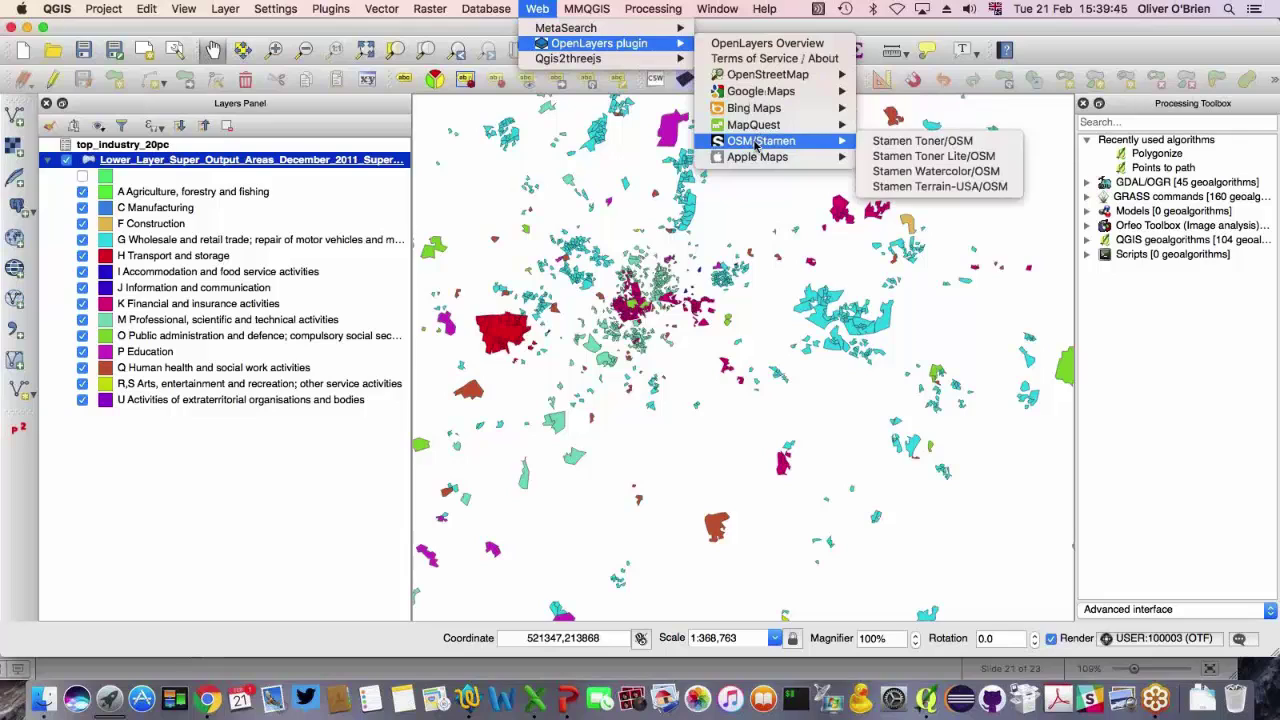
- Add the OpenStreetMap basemap from the OpenLayers plugin and place it beneath the collapsed boundary layer
{"action": "mouse_move", "coordinate": [760, 78]}
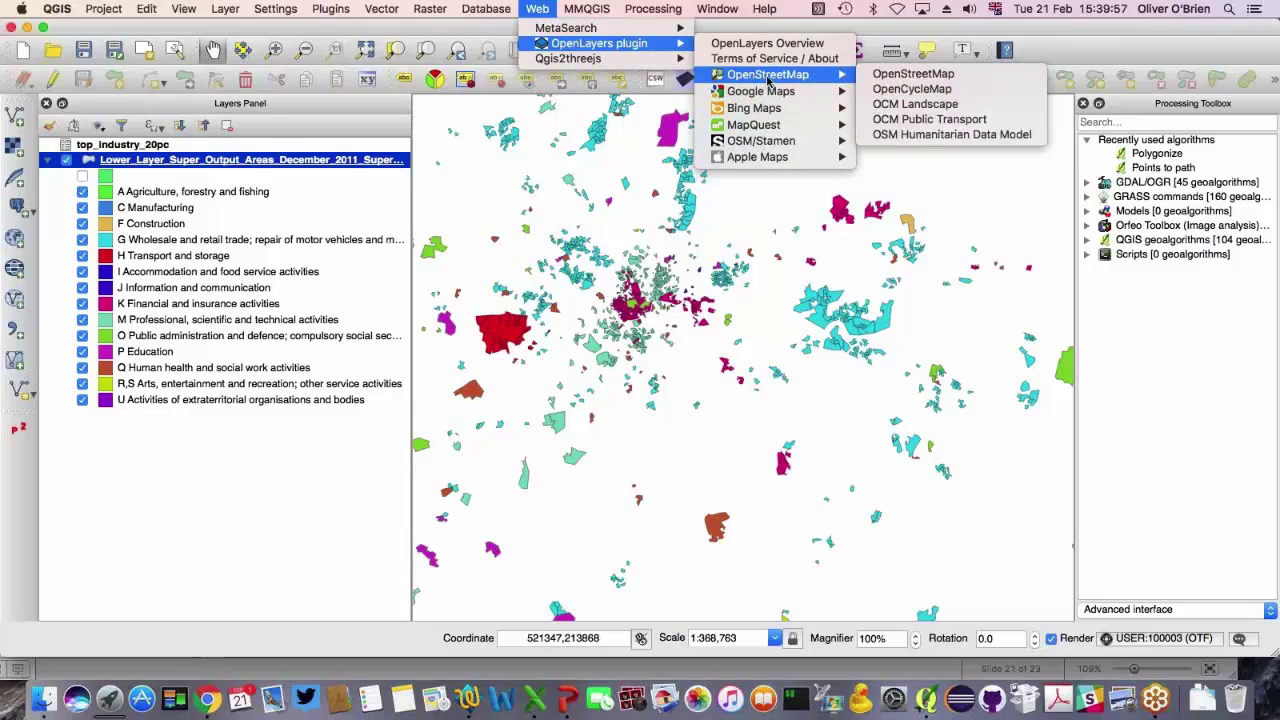
{"action": "left_click", "coordinate": [914, 75]}
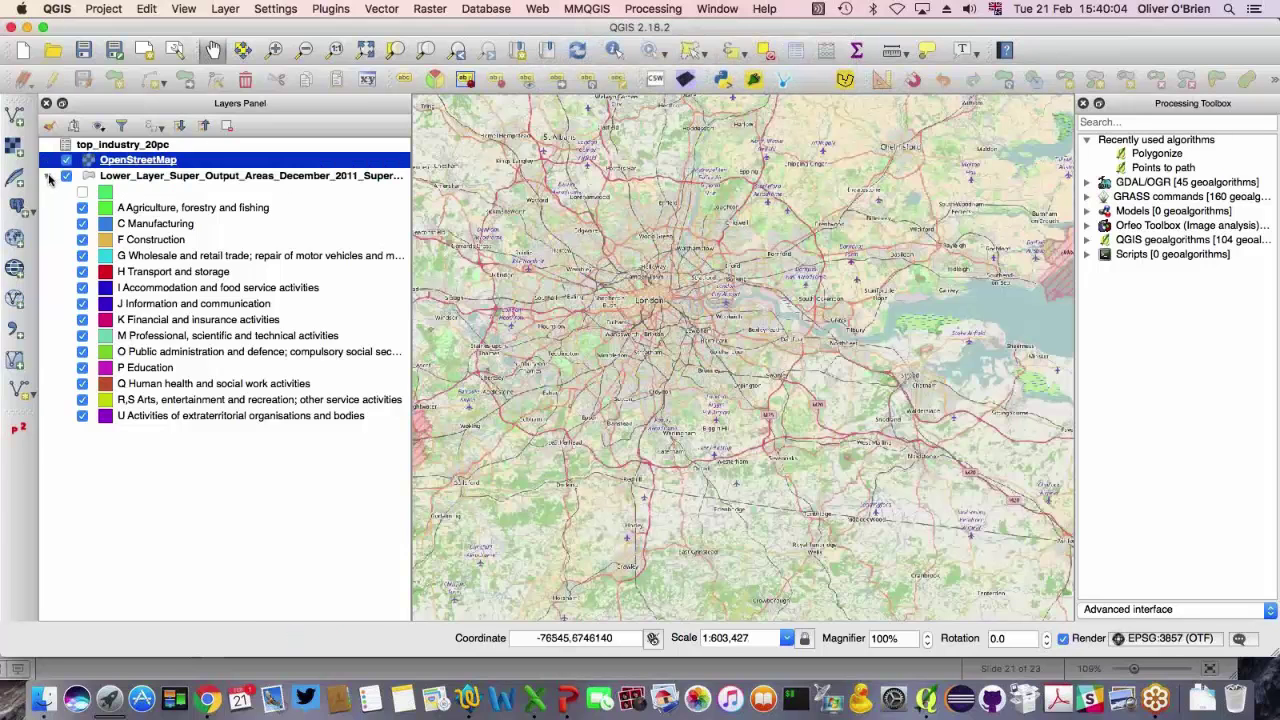
{"action": "left_click", "coordinate": [47, 176]}
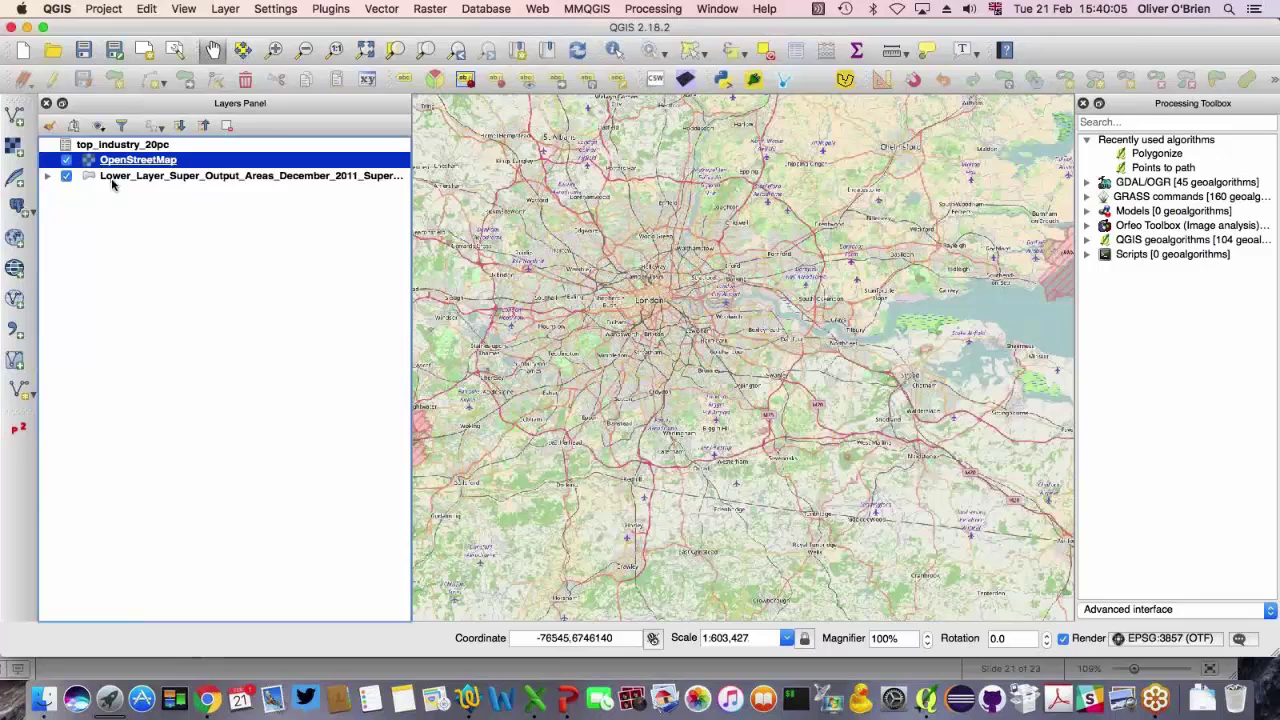
{"action": "left_click_drag", "start_coordinate": [131, 164], "coordinate": [131, 194]}
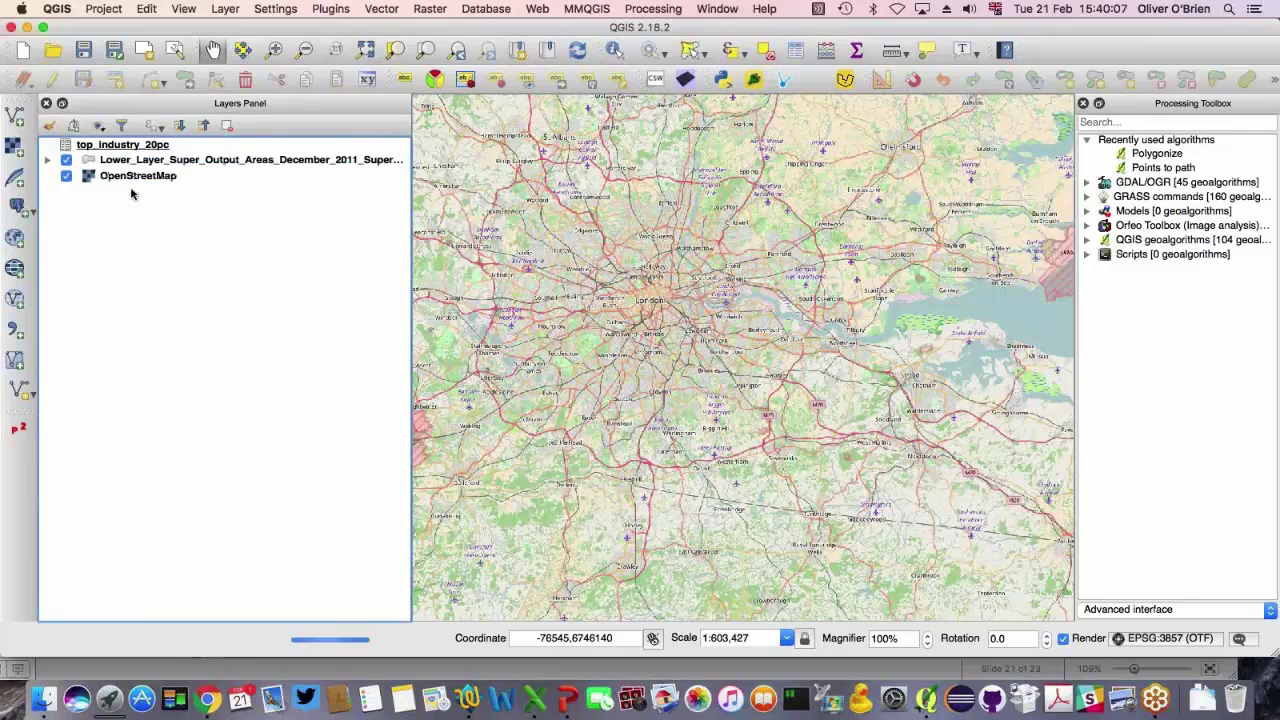
- Make the boundary layer semi-transparent by raising its layer transparency to about halfway
{"action": "left_click_drag", "start_coordinate": [803, 301], "coordinate": [563, 186]}
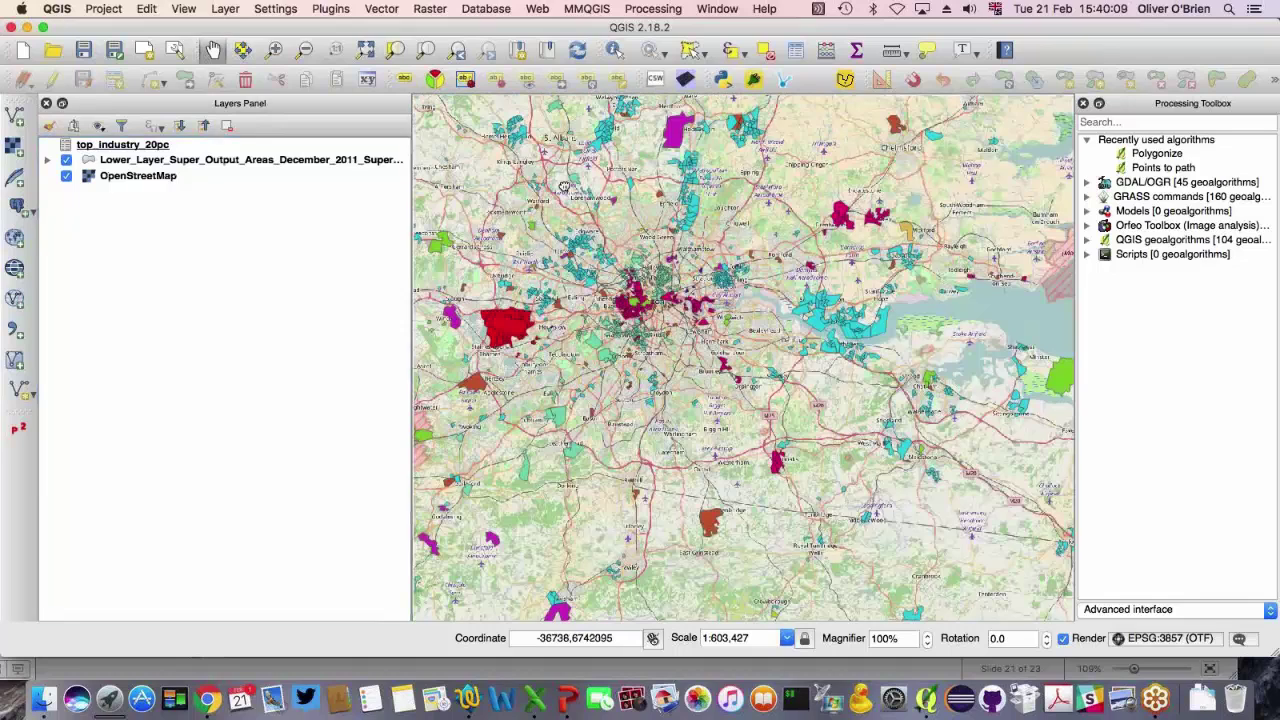
{"action": "left_click_drag", "start_coordinate": [564, 187], "coordinate": [604, 262]}
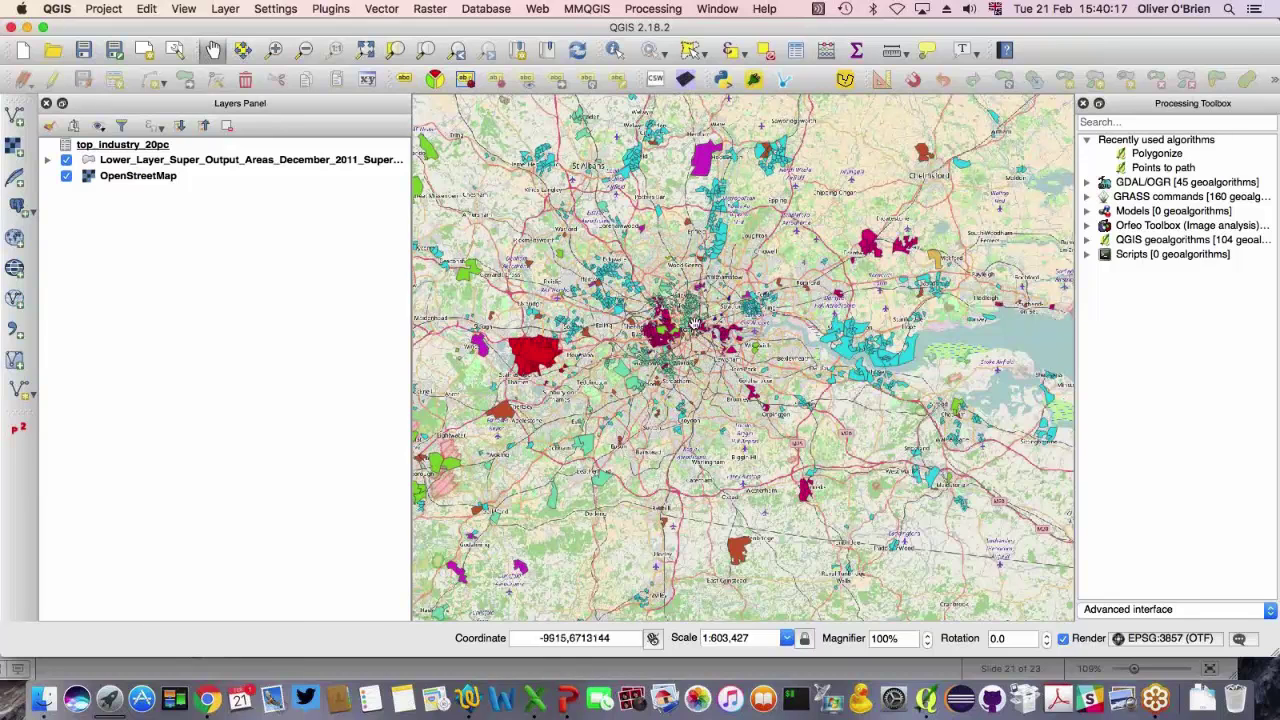
{"action": "scroll", "coordinate": [693, 323], "scroll_direction": "up", "scroll_amount": 1}
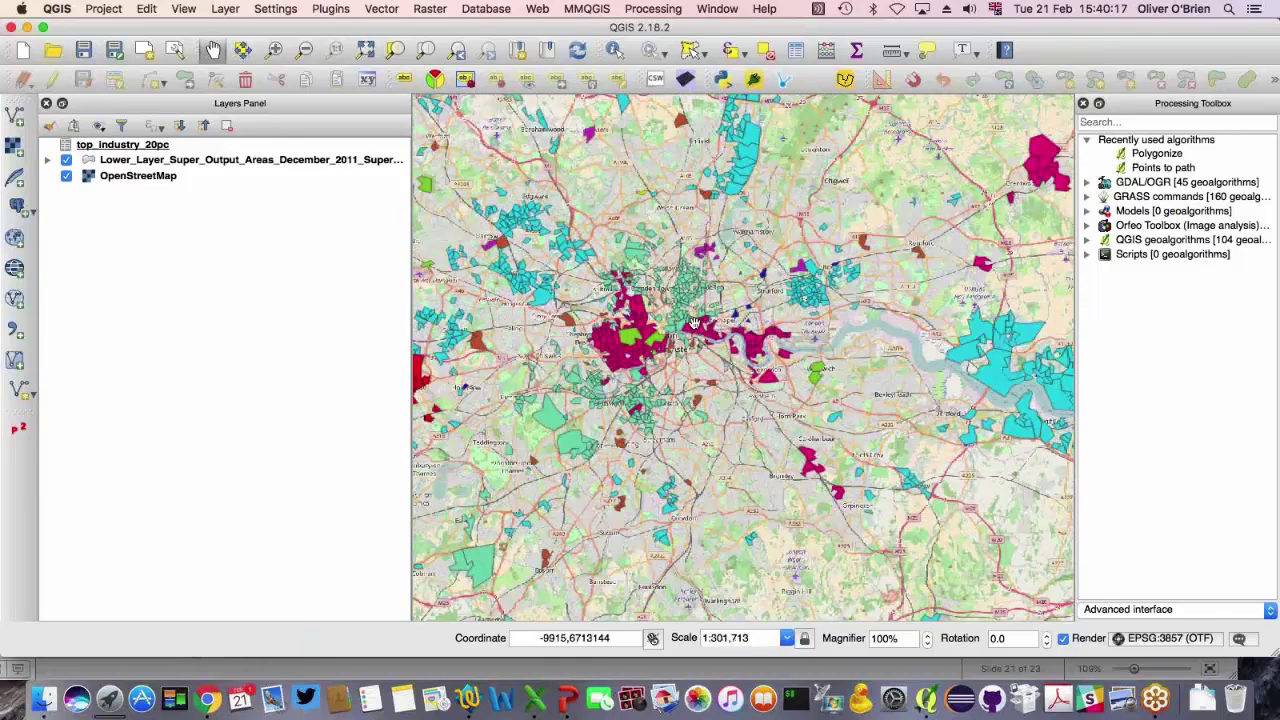
{"action": "scroll", "coordinate": [693, 323], "scroll_direction": "up", "scroll_amount": 1}
{"action": "right_click", "coordinate": [113, 160]}
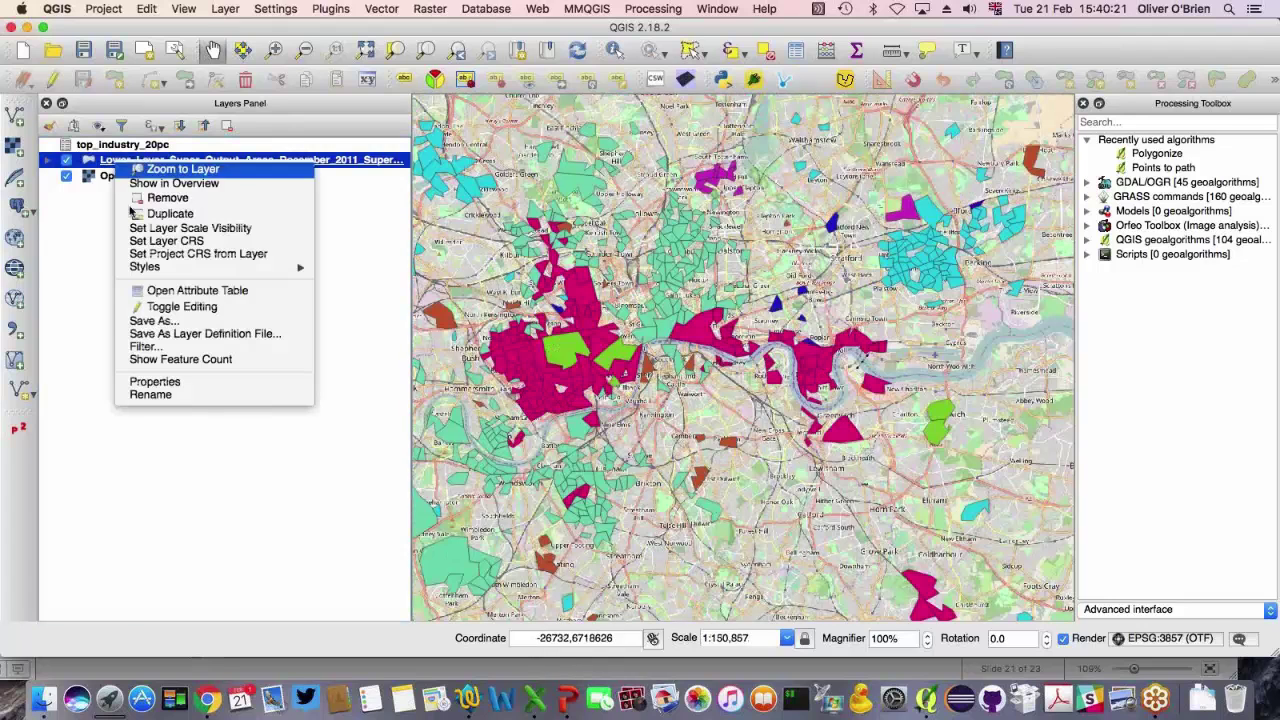
{"action": "left_click", "coordinate": [168, 386]}
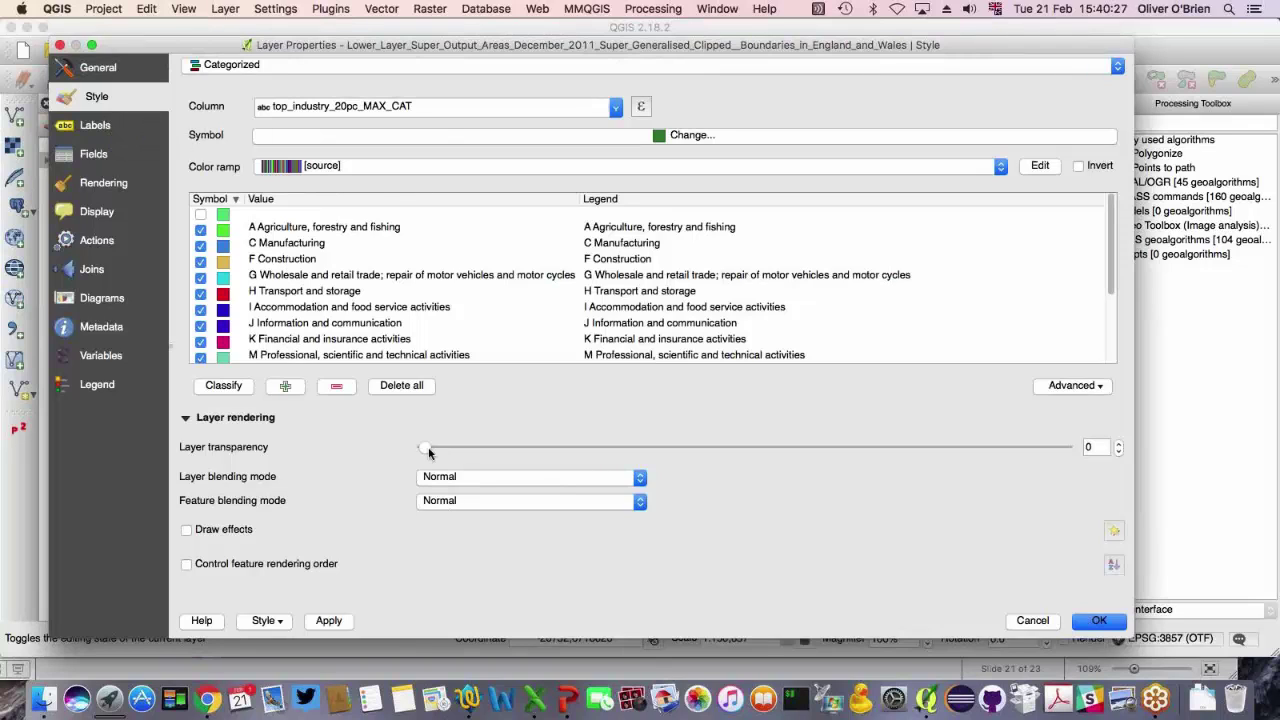
{"action": "left_click_drag", "start_coordinate": [428, 450], "coordinate": [750, 458]}
{"action": "left_click", "coordinate": [1102, 622]}
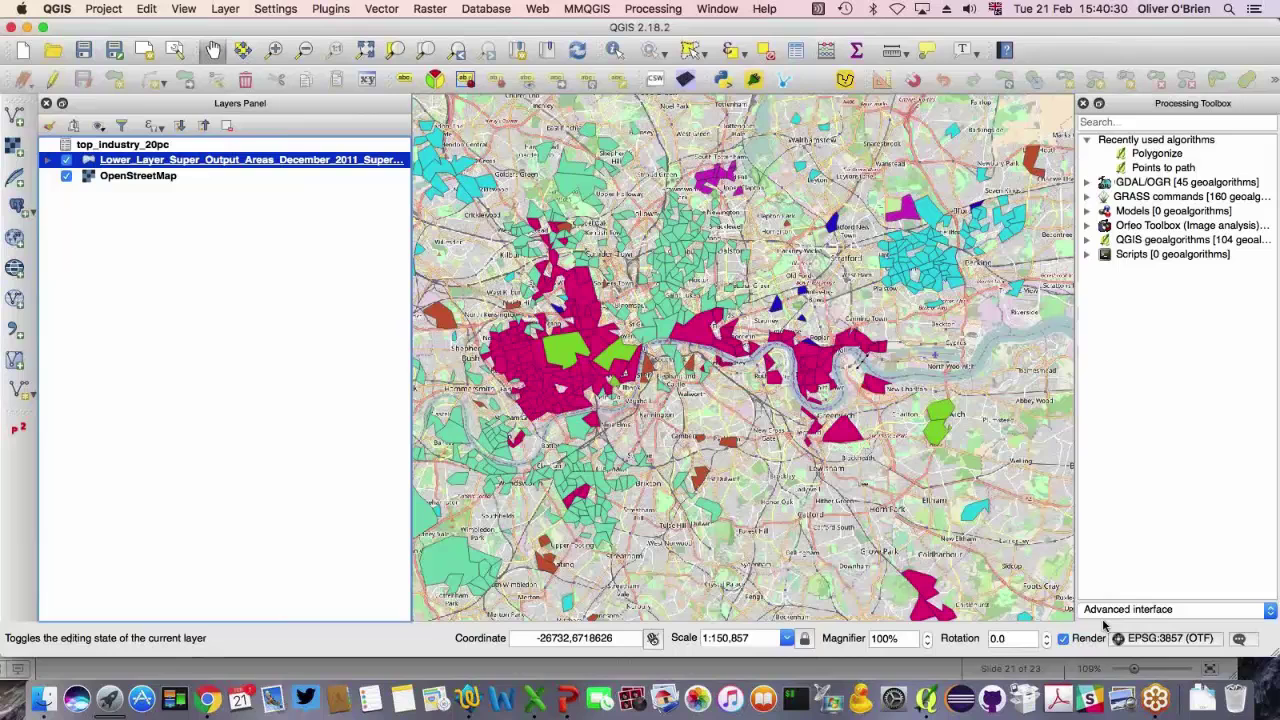
- Set the OpenStreetMap layer's global transparency to 50%
{"action": "right_click", "coordinate": [133, 176]}
{"action": "left_click", "coordinate": [197, 372]}
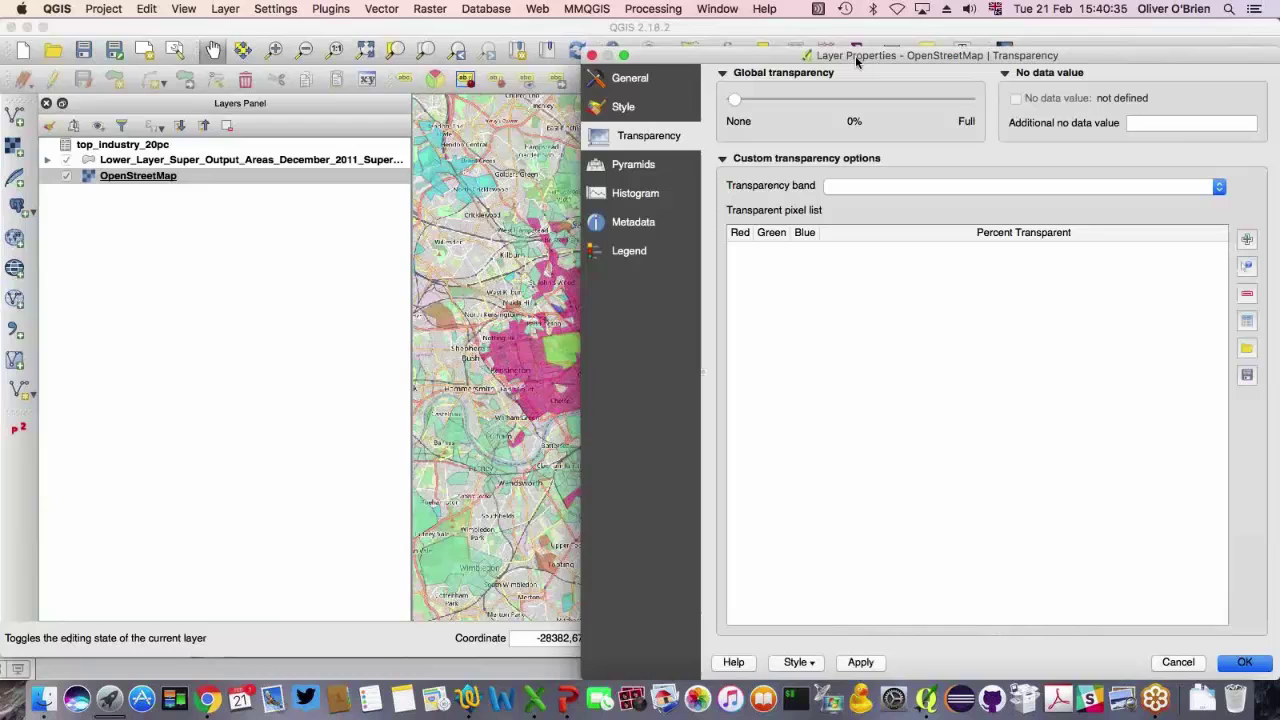
{"action": "left_click_drag", "start_coordinate": [855, 55], "coordinate": [456, 45]}
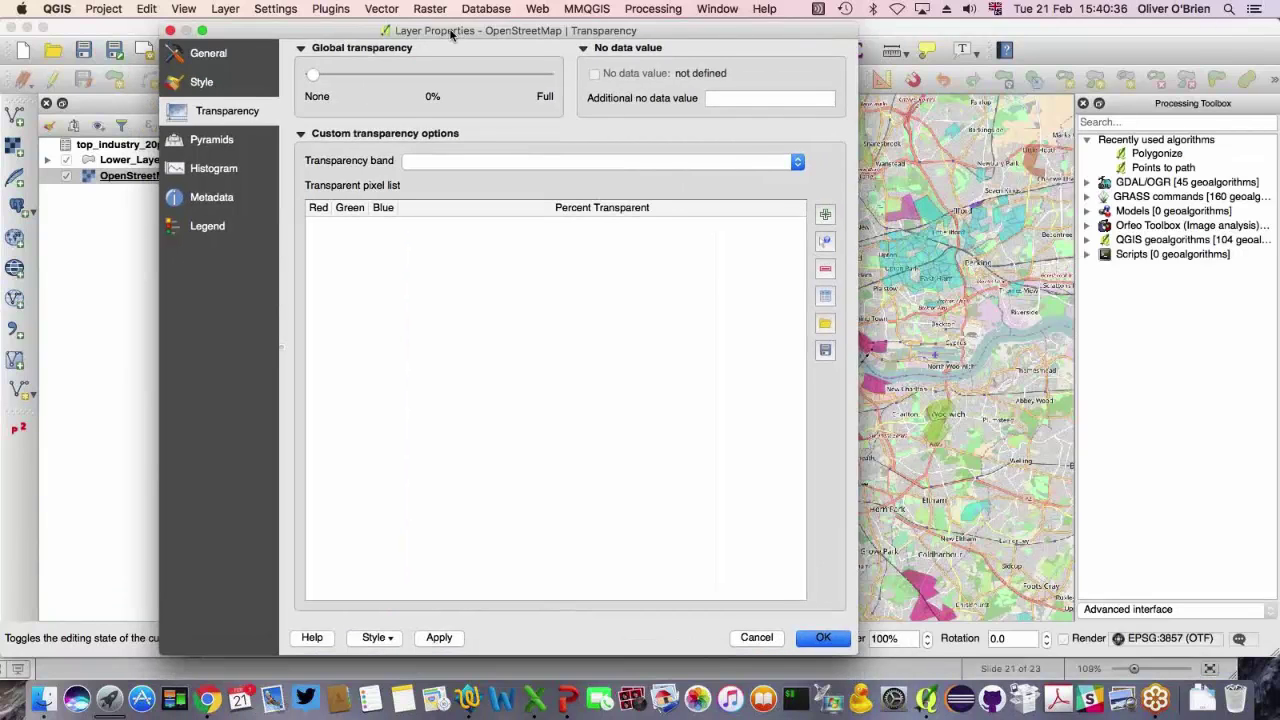
{"action": "left_click_drag", "start_coordinate": [334, 77], "coordinate": [450, 84]}
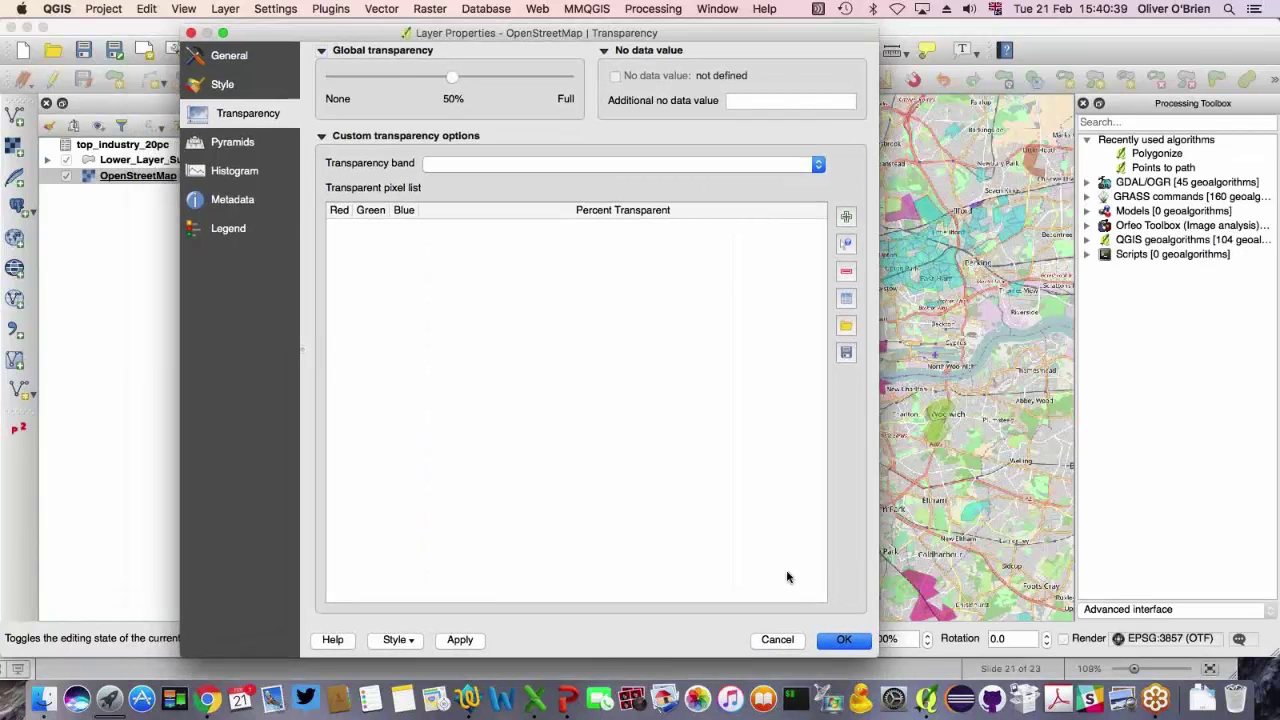
{"action": "left_click", "coordinate": [843, 640]}
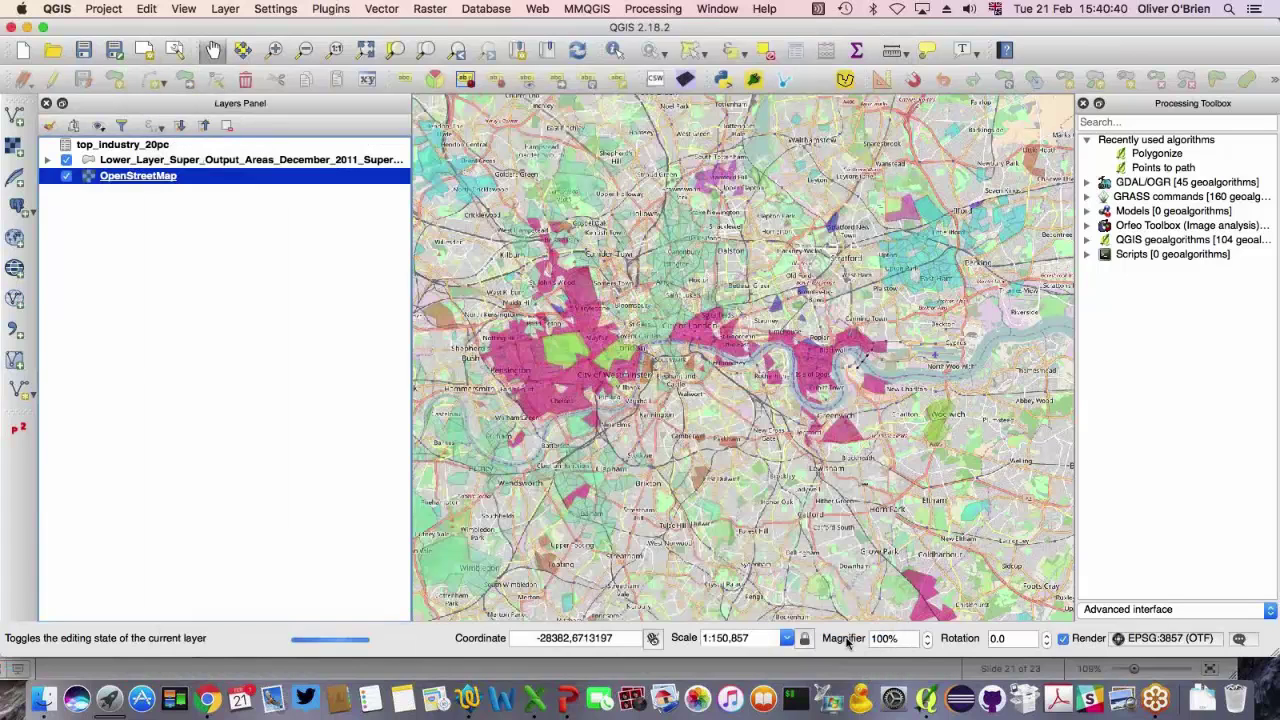
- Examine the semi-transparent industry areas over the basemap, from London and the south-east up to Boston and the Wash
{"action": "scroll", "coordinate": [628, 461], "scroll_direction": "down", "scroll_amount": 1}
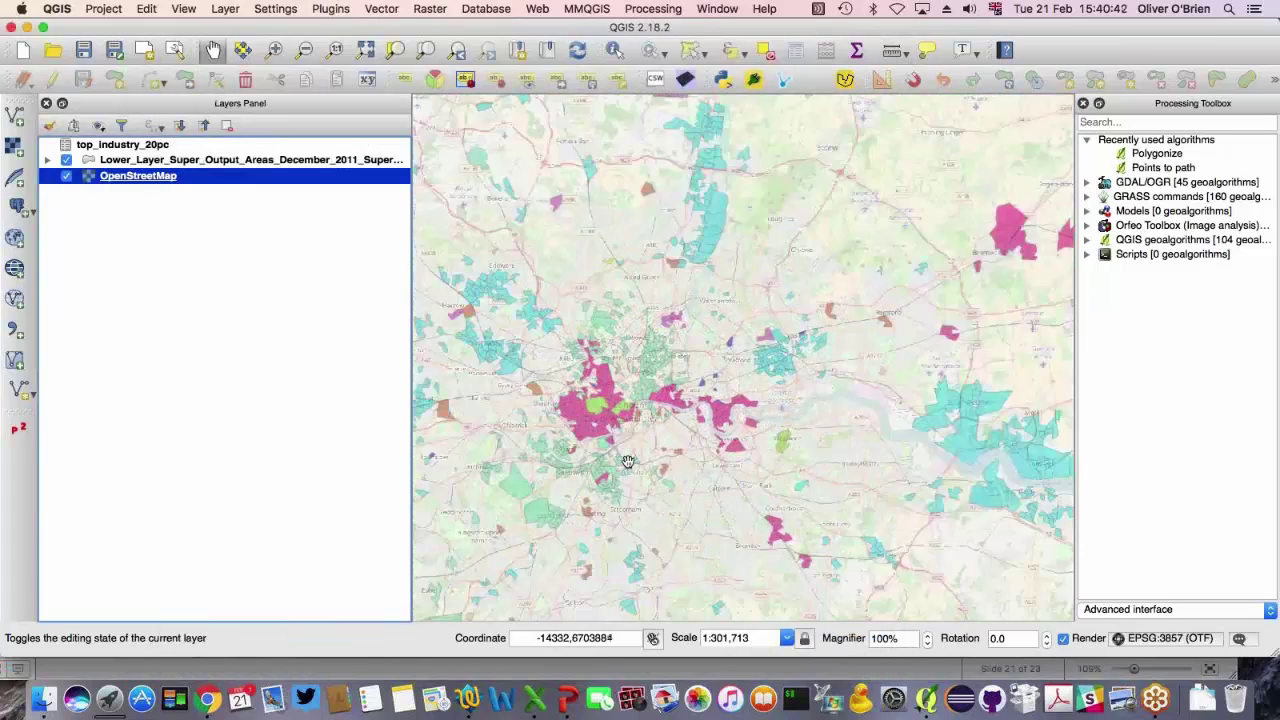
{"action": "scroll", "coordinate": [628, 461], "scroll_direction": "down", "scroll_amount": 1}
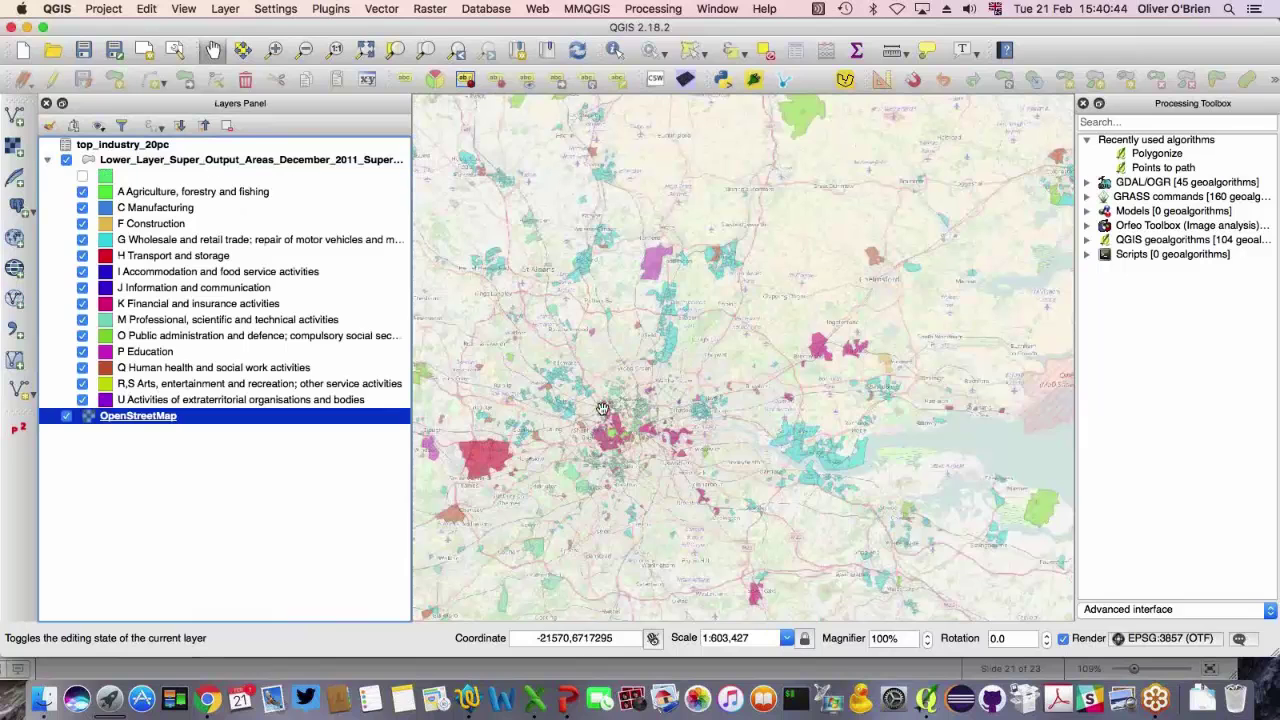
{"action": "left_click_drag", "start_coordinate": [621, 385], "coordinate": [591, 199]}
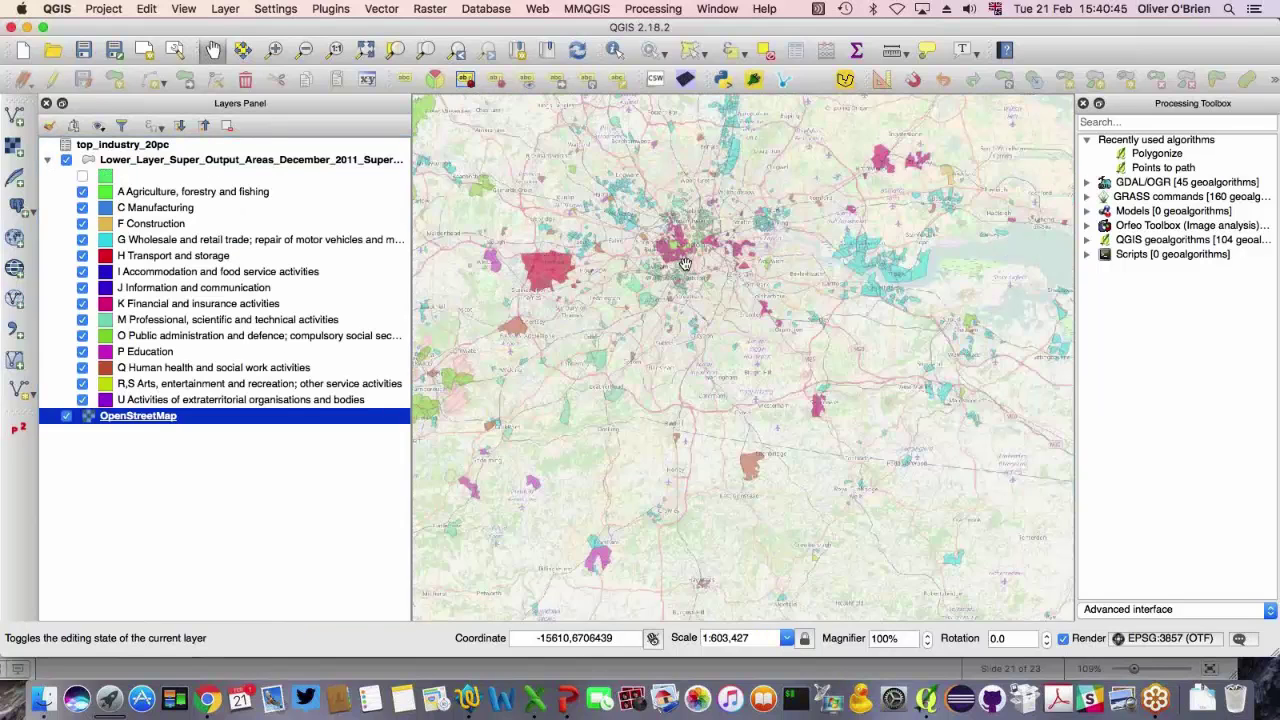
{"action": "scroll", "coordinate": [728, 268], "scroll_direction": "down", "scroll_amount": 1}
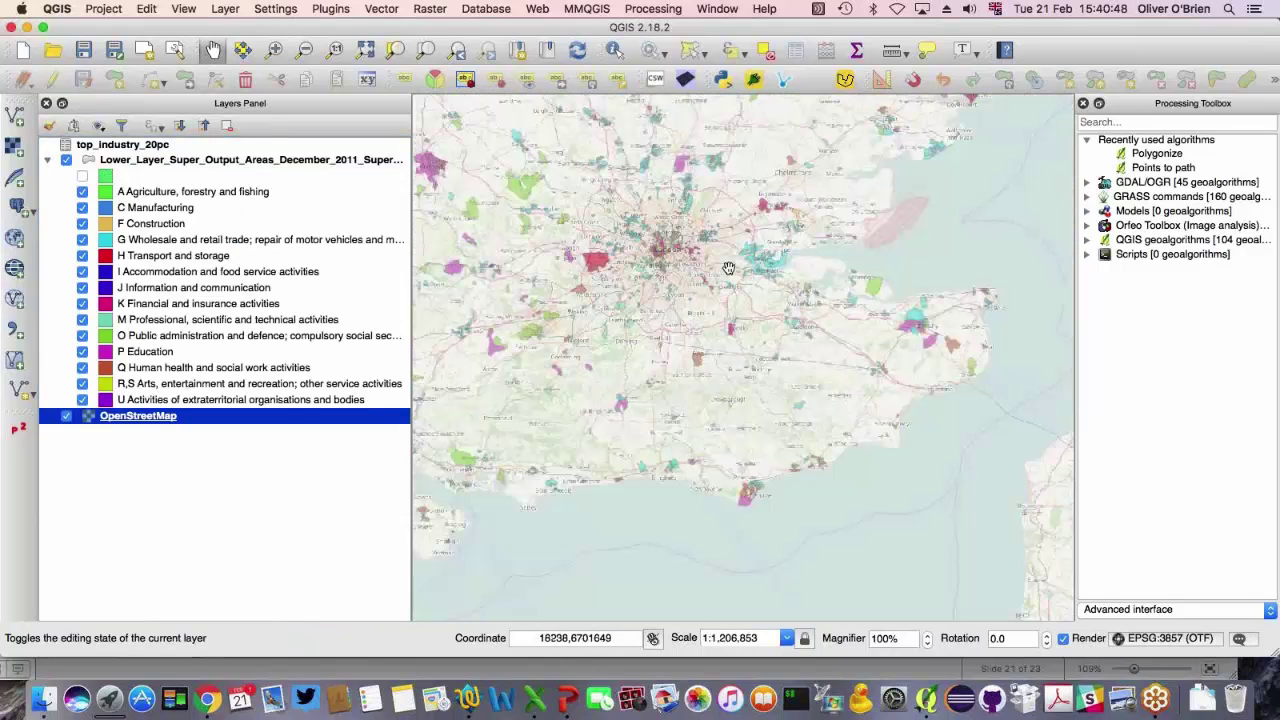
{"action": "left_click_drag", "start_coordinate": [728, 268], "coordinate": [817, 440]}
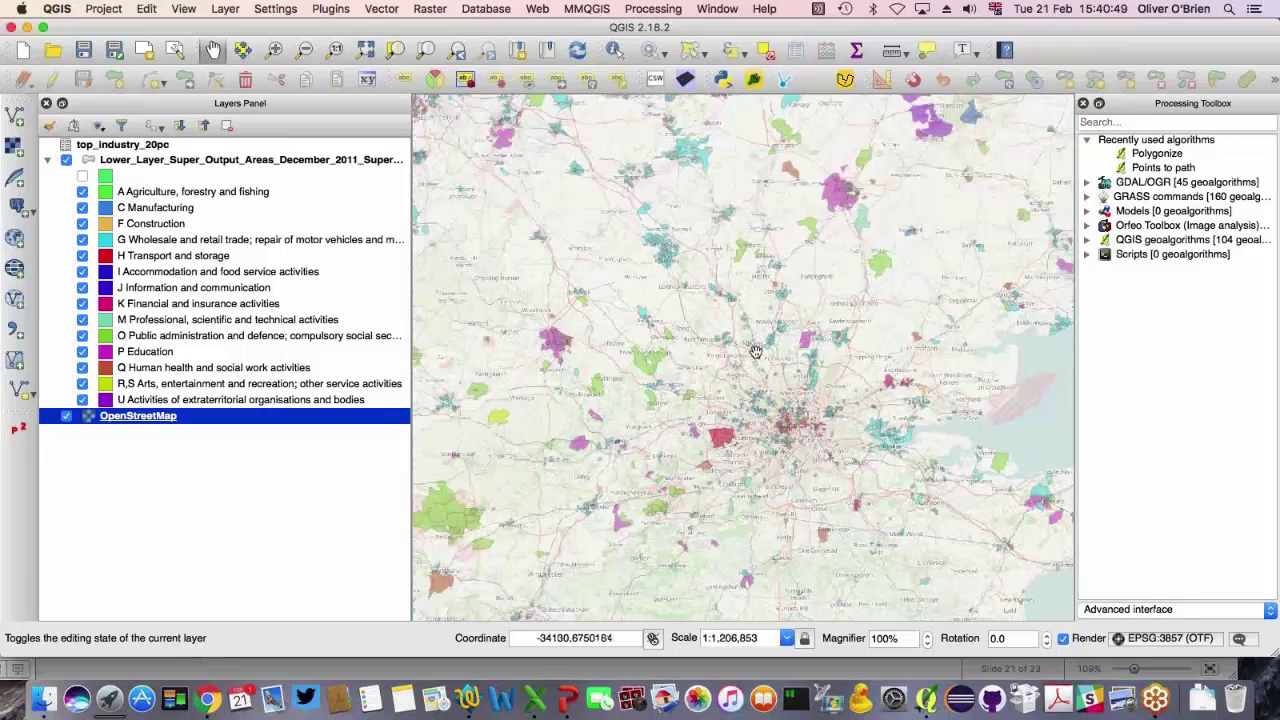
{"action": "left_click_drag", "start_coordinate": [517, 143], "coordinate": [567, 298]}
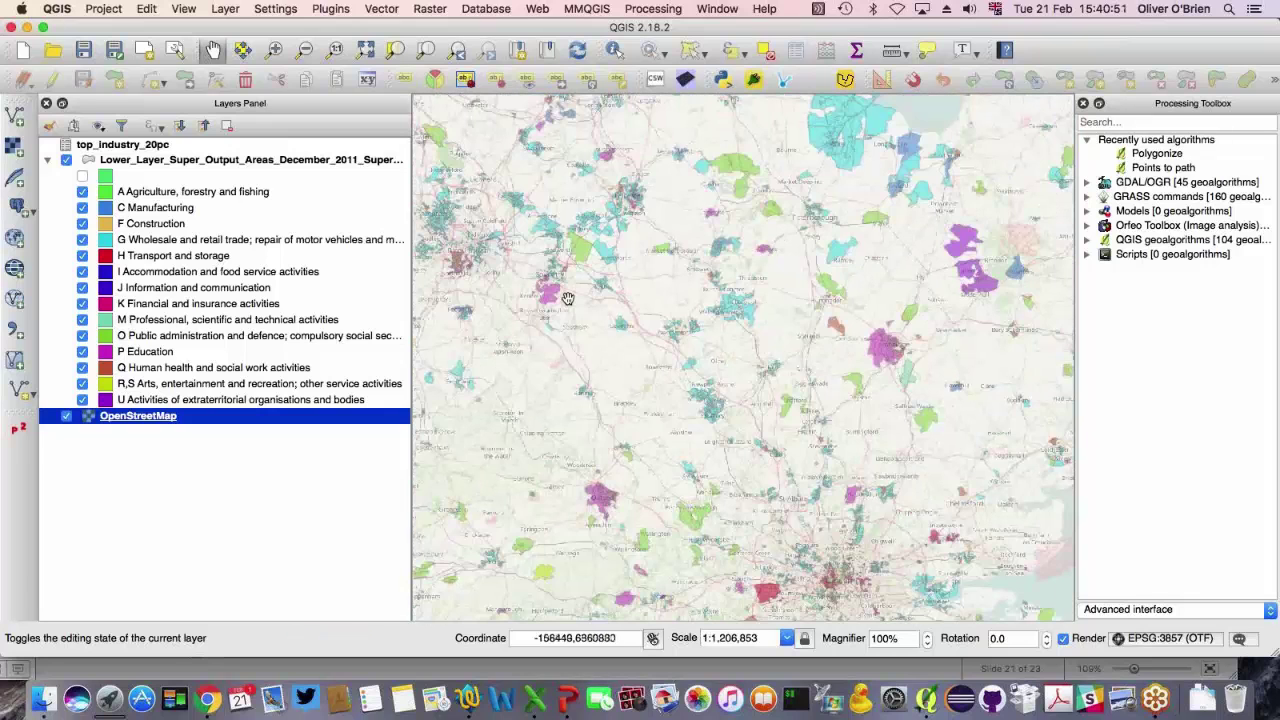
{"action": "left_click_drag", "start_coordinate": [724, 475], "coordinate": [624, 327]}
{"action": "left_click_drag", "start_coordinate": [736, 140], "coordinate": [773, 377]}
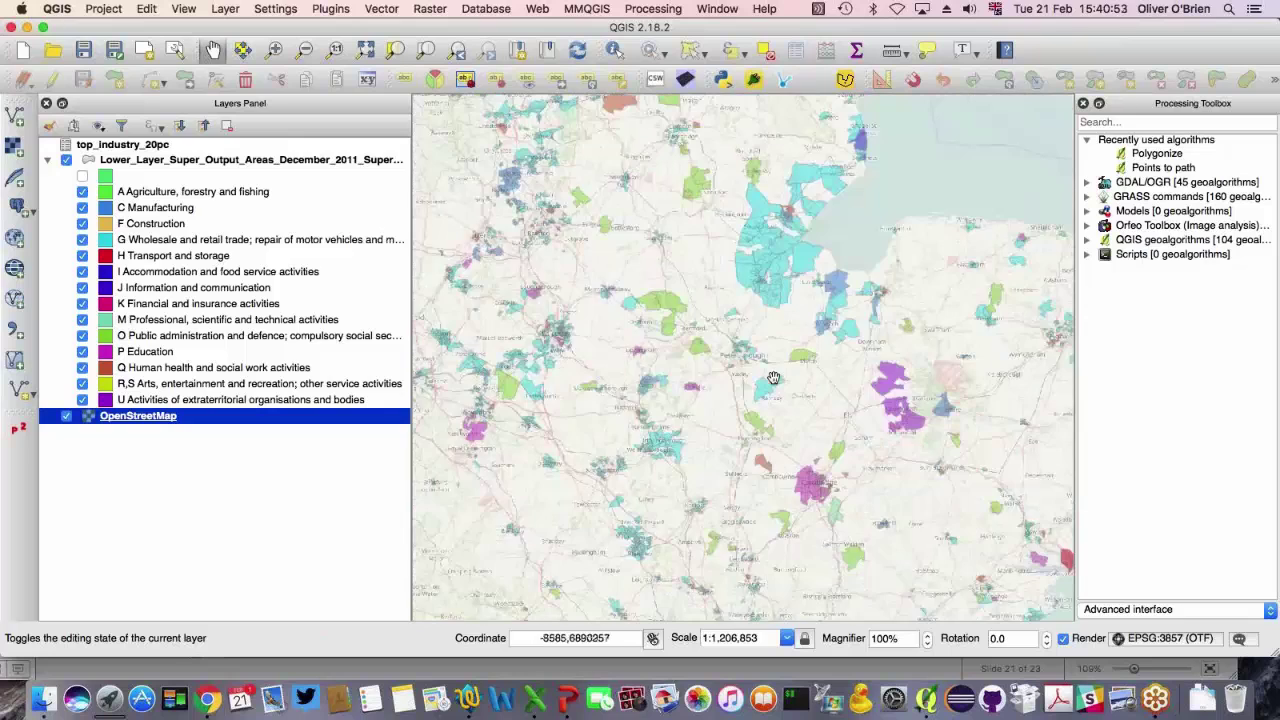
{"action": "scroll", "coordinate": [790, 250], "scroll_direction": "up", "scroll_amount": 2}
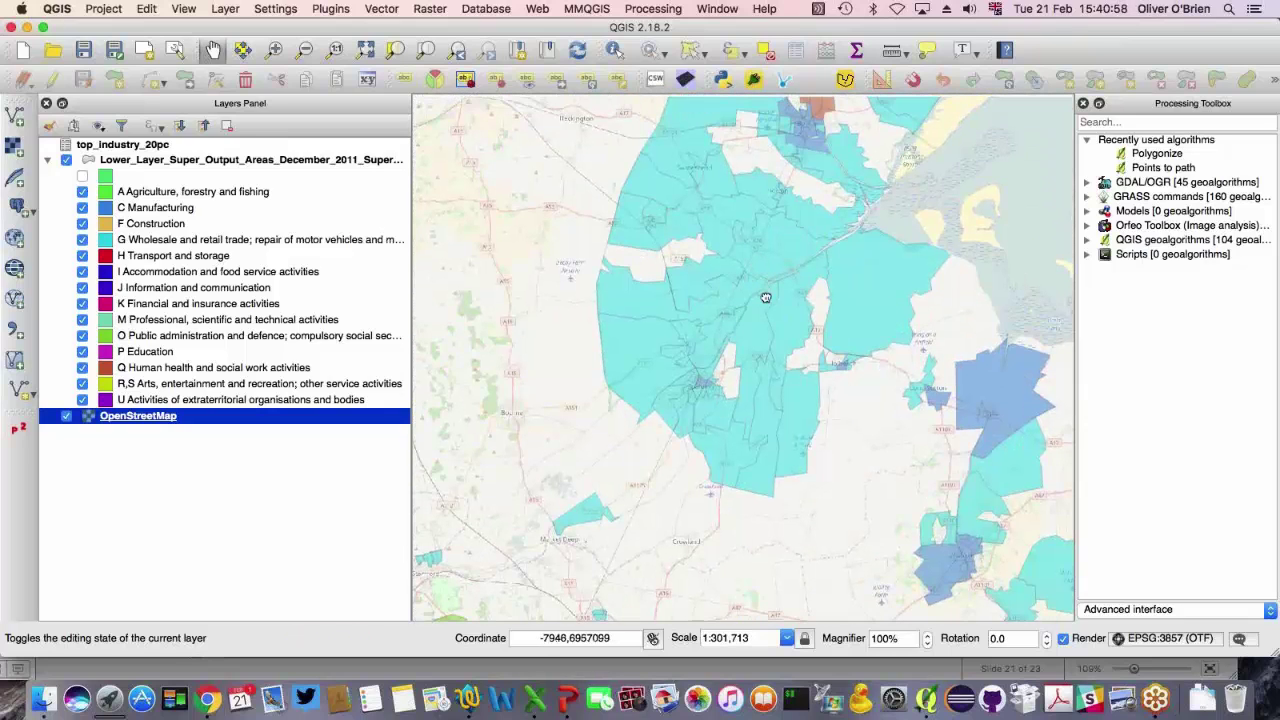
{"action": "left_click_drag", "start_coordinate": [766, 292], "coordinate": [735, 435]}
{"action": "scroll", "coordinate": [795, 276], "scroll_direction": "up", "scroll_amount": 1}
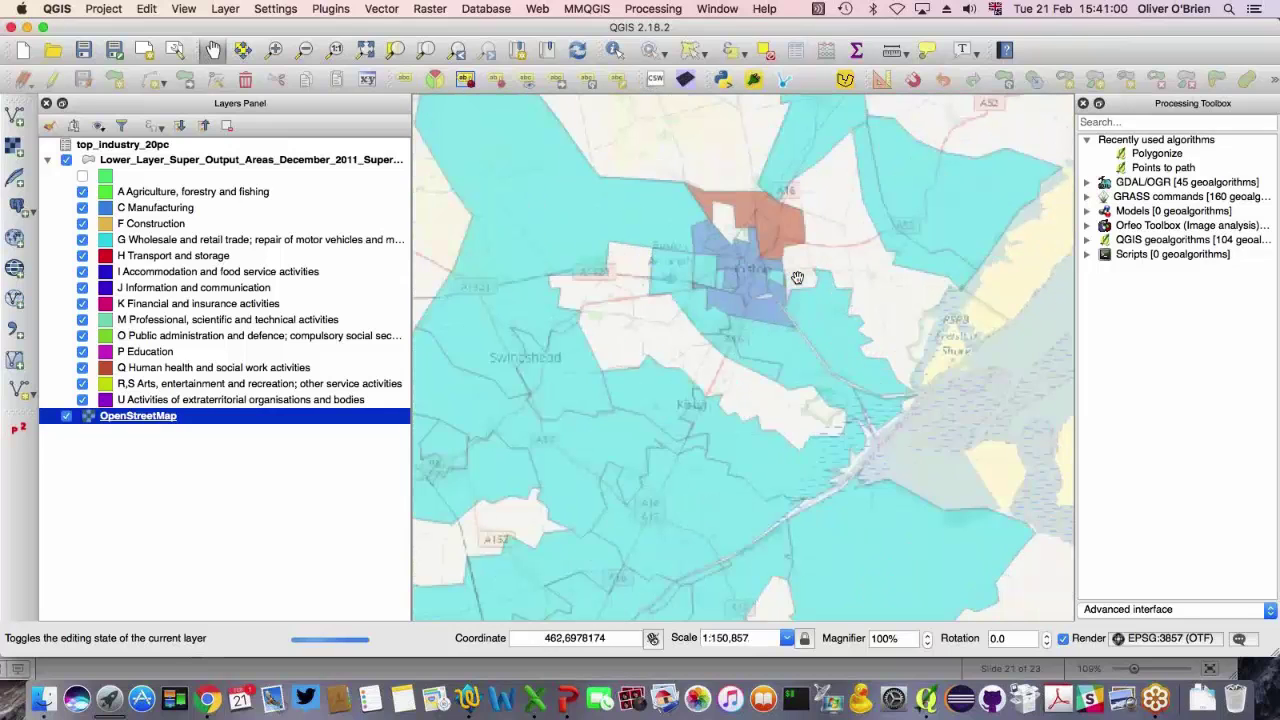
- Examine the semi-transparent industry areas from the Fens around the Wash, past Lakenheath and Mildenhall, down to Cambridge
{"action": "scroll", "coordinate": [795, 279], "scroll_direction": "down", "scroll_amount": 1}
{"action": "left_click_drag", "start_coordinate": [795, 279], "coordinate": [711, 277]}
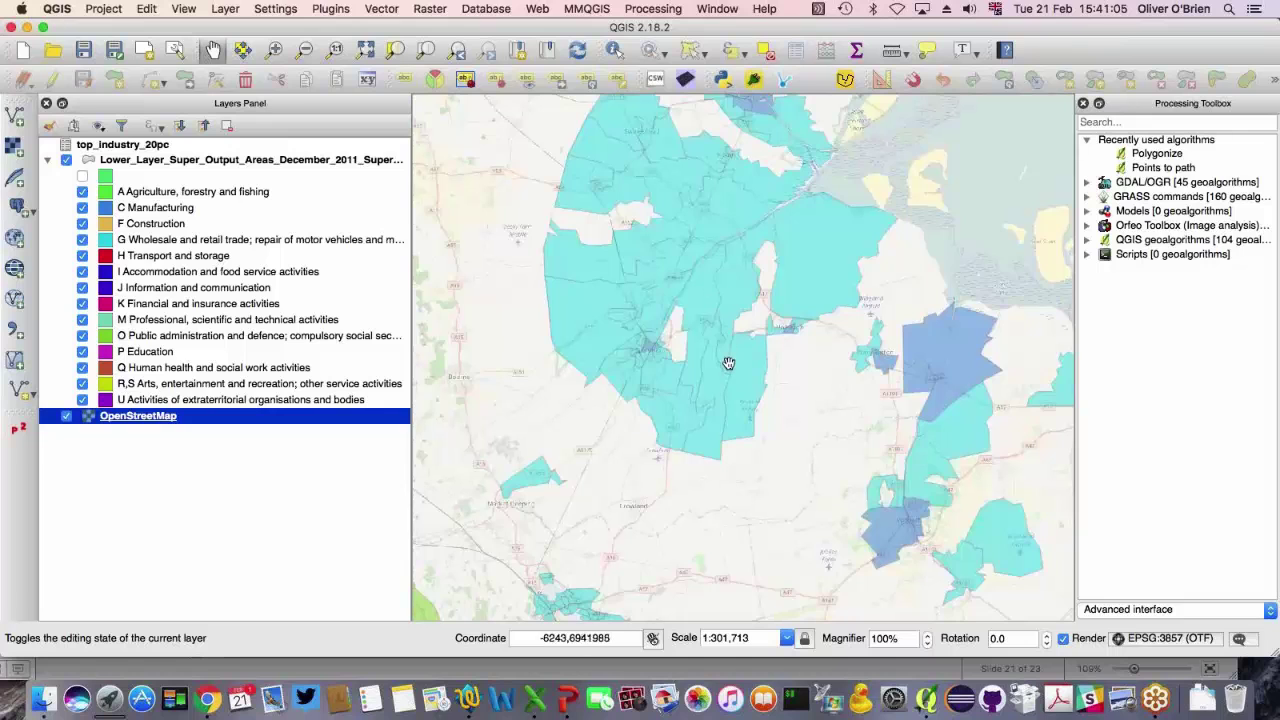
{"action": "scroll", "coordinate": [728, 363], "scroll_direction": "down", "scroll_amount": 1}
{"action": "scroll", "coordinate": [740, 368], "scroll_direction": "down", "scroll_amount": 1}
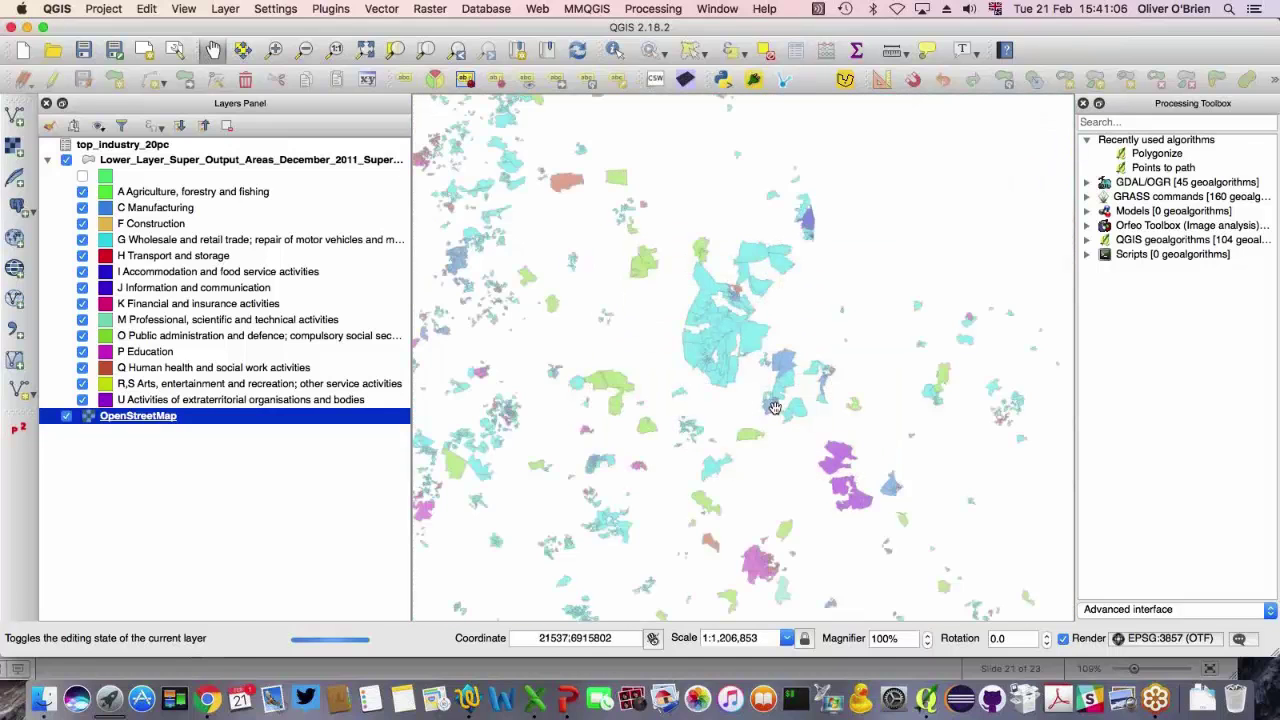
{"action": "scroll", "coordinate": [800, 430], "scroll_direction": "up", "scroll_amount": 2}
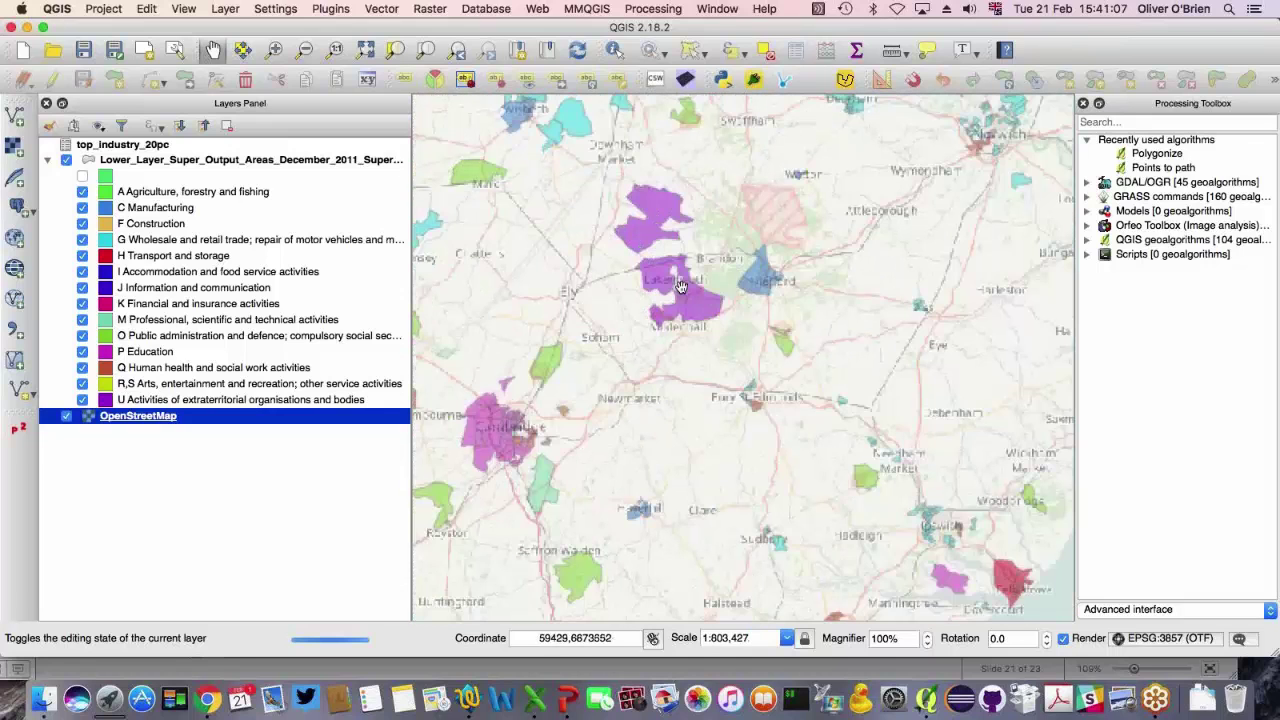
{"action": "left_click_drag", "start_coordinate": [937, 338], "coordinate": [934, 338]}
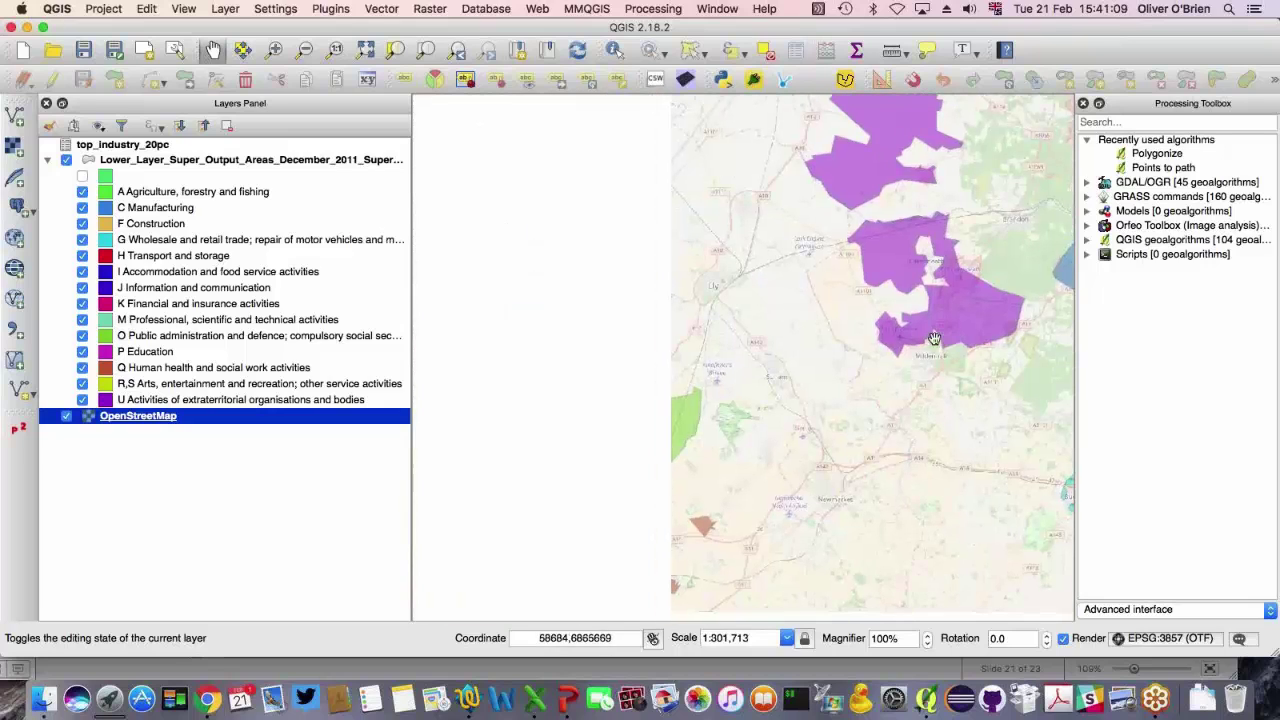
{"action": "left_click_drag", "start_coordinate": [826, 449], "coordinate": [717, 446]}
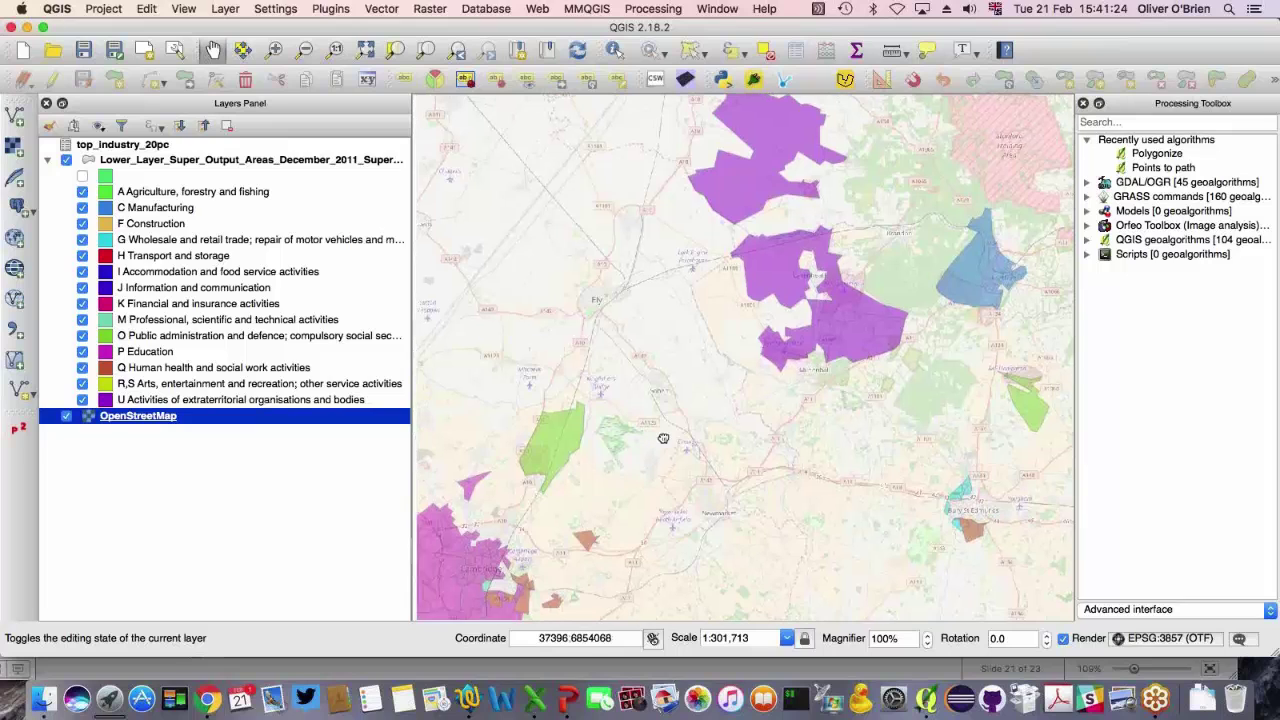
{"action": "left_click_drag", "start_coordinate": [650, 443], "coordinate": [760, 423]}
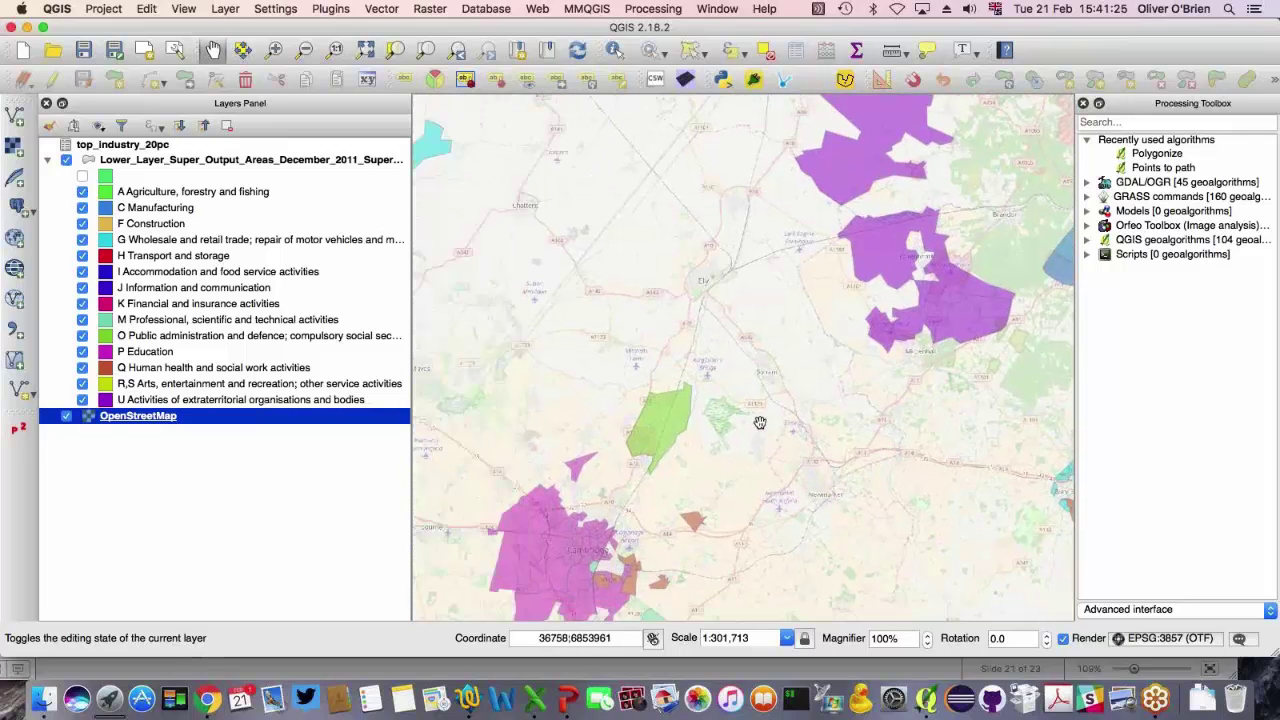
{"action": "left_click_drag", "start_coordinate": [550, 567], "coordinate": [697, 364]}
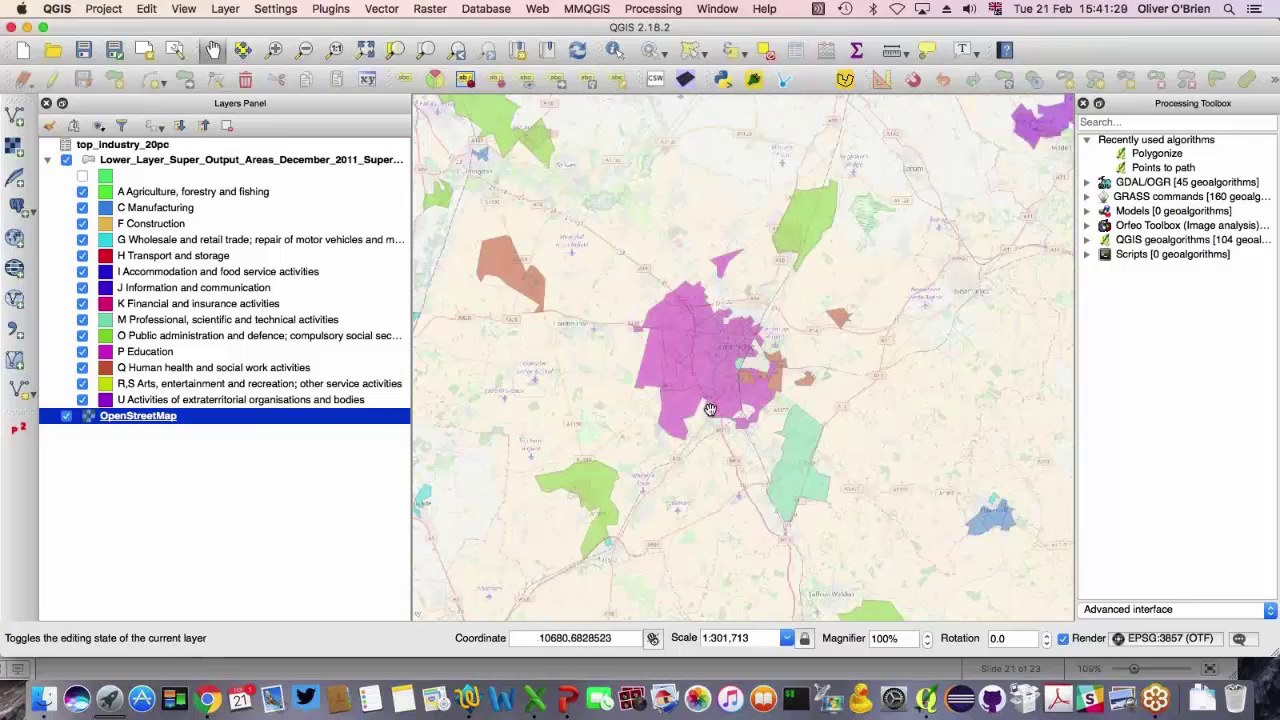
- Examine the industry areas around Oxford and the transport and storage cluster at Heathrow, west of London
{"action": "scroll", "coordinate": [711, 410], "scroll_direction": "down", "scroll_amount": 1}
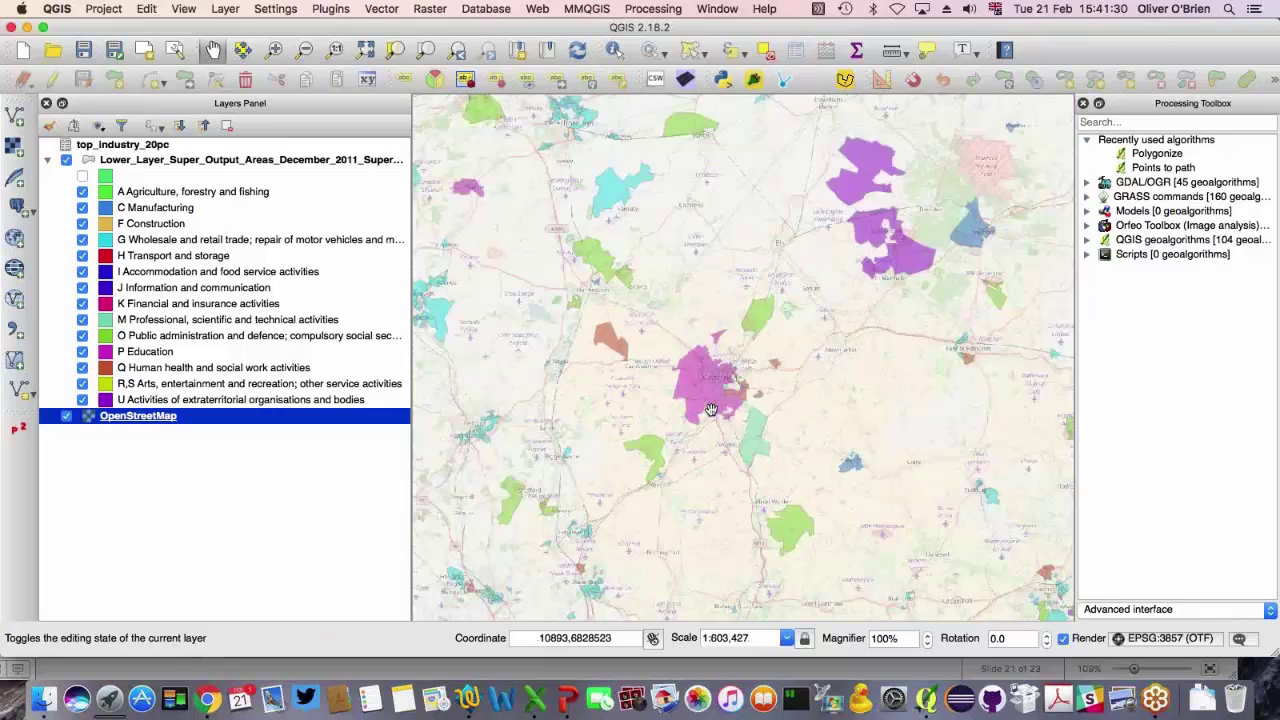
{"action": "left_click_drag", "start_coordinate": [583, 585], "coordinate": [911, 371]}
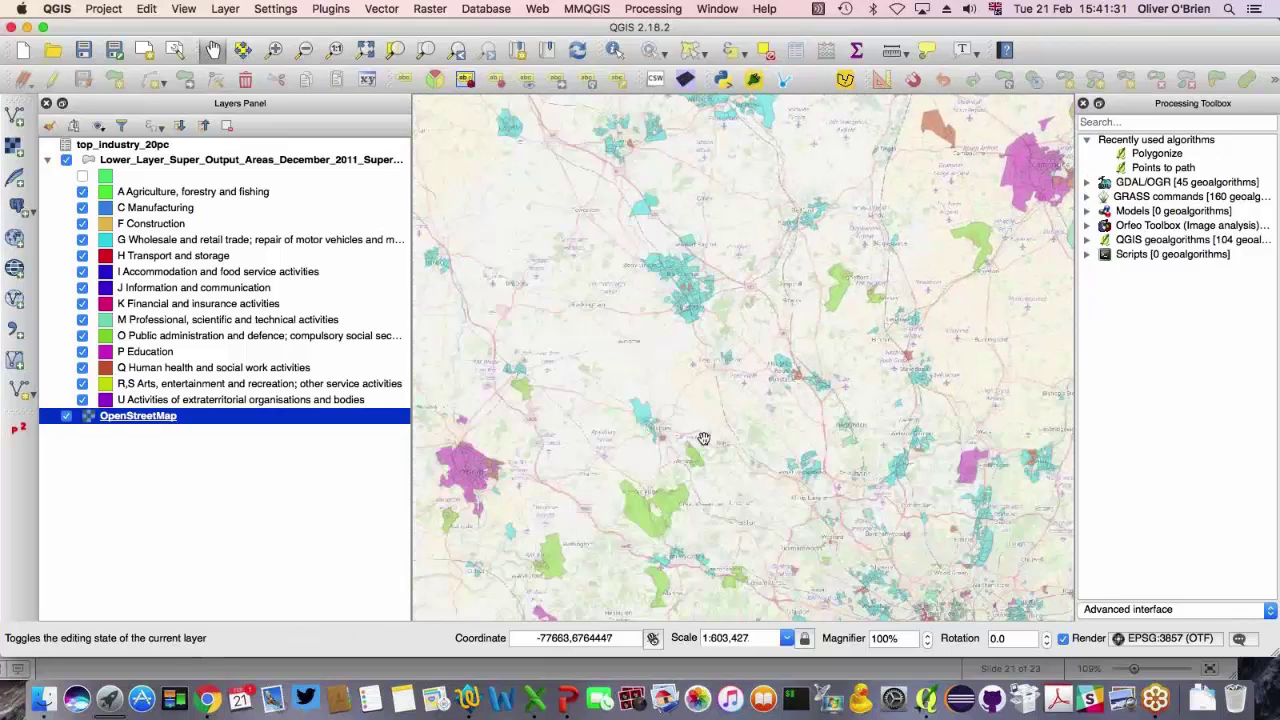
{"action": "left_click_drag", "start_coordinate": [729, 434], "coordinate": [882, 342]}
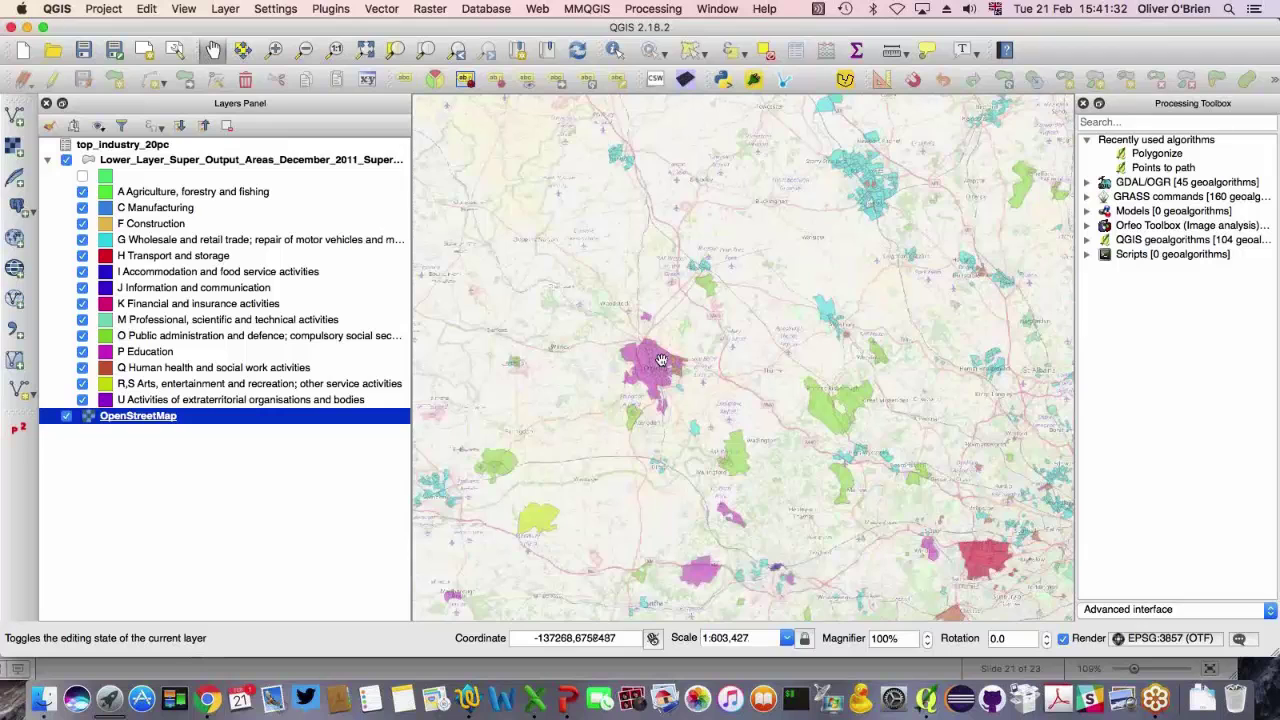
{"action": "scroll", "coordinate": [661, 360], "scroll_direction": "up", "scroll_amount": 1}
{"action": "scroll", "coordinate": [616, 294], "scroll_direction": "down", "scroll_amount": 1}
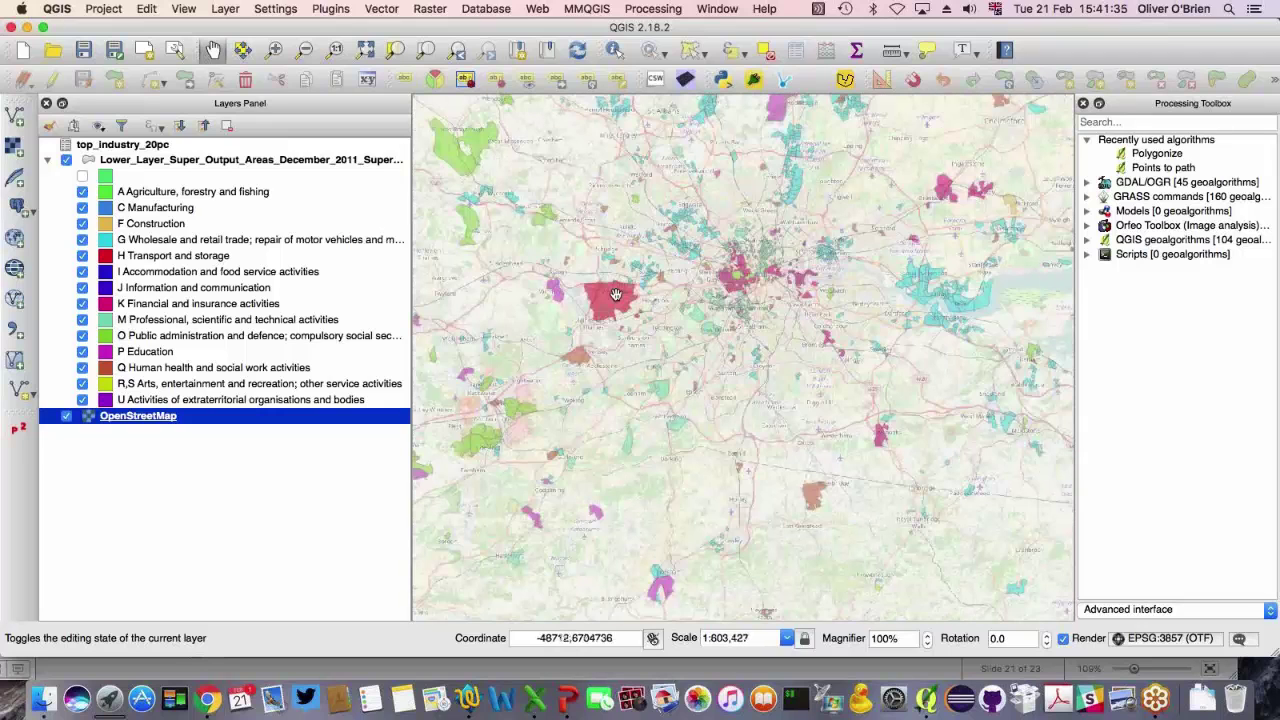
{"action": "scroll", "coordinate": [616, 294], "scroll_direction": "up", "scroll_amount": 2}
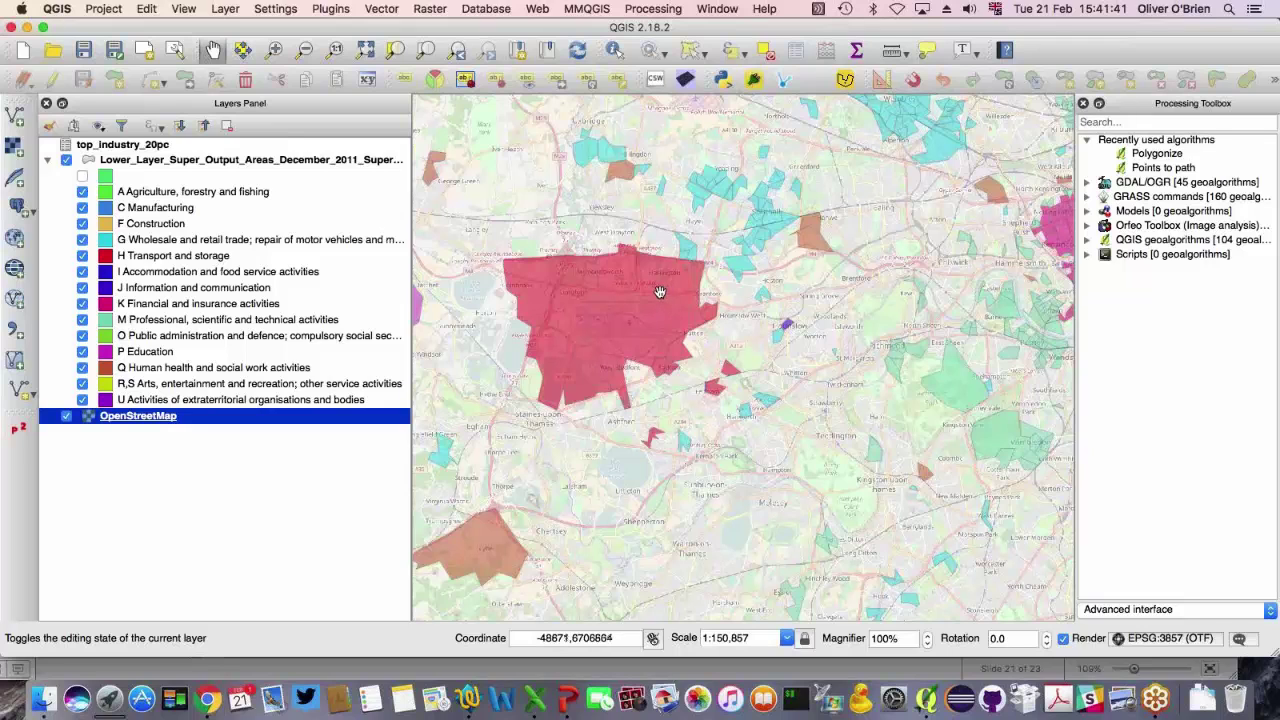
{"action": "scroll", "coordinate": [633, 353], "scroll_direction": "down", "scroll_amount": 1}
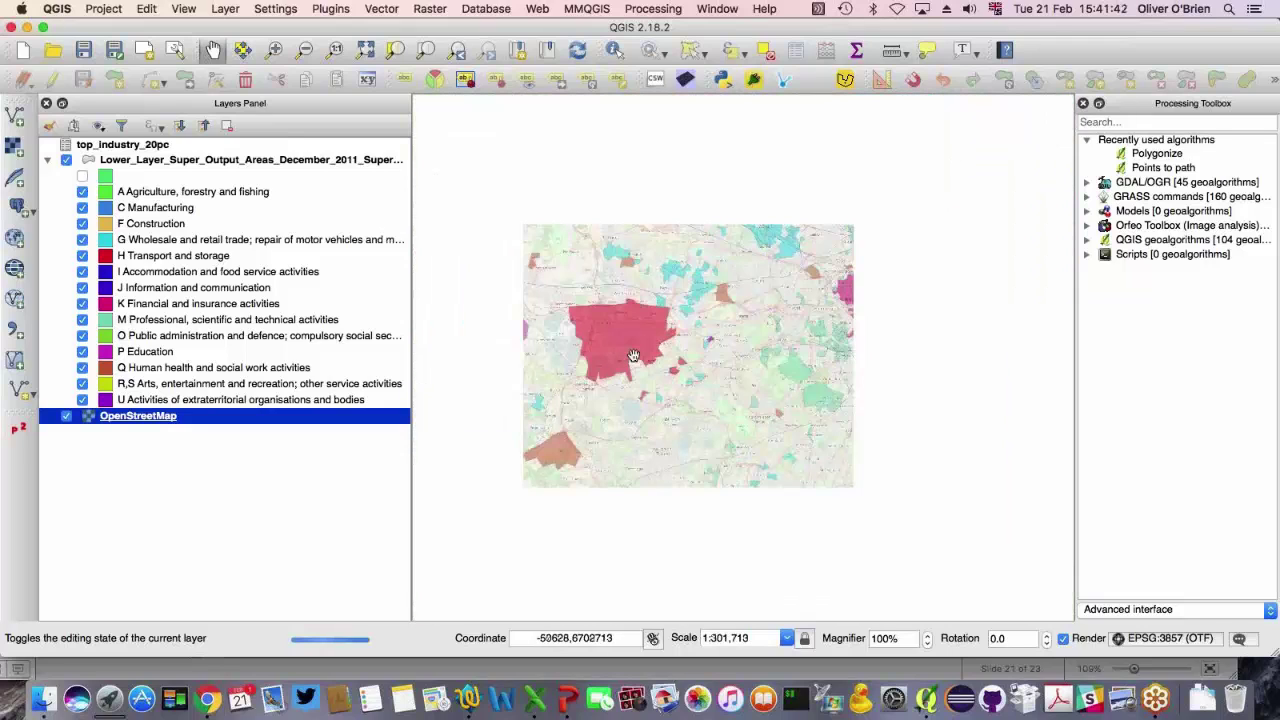
{"action": "scroll", "coordinate": [632, 358], "scroll_direction": "down", "scroll_amount": 1}
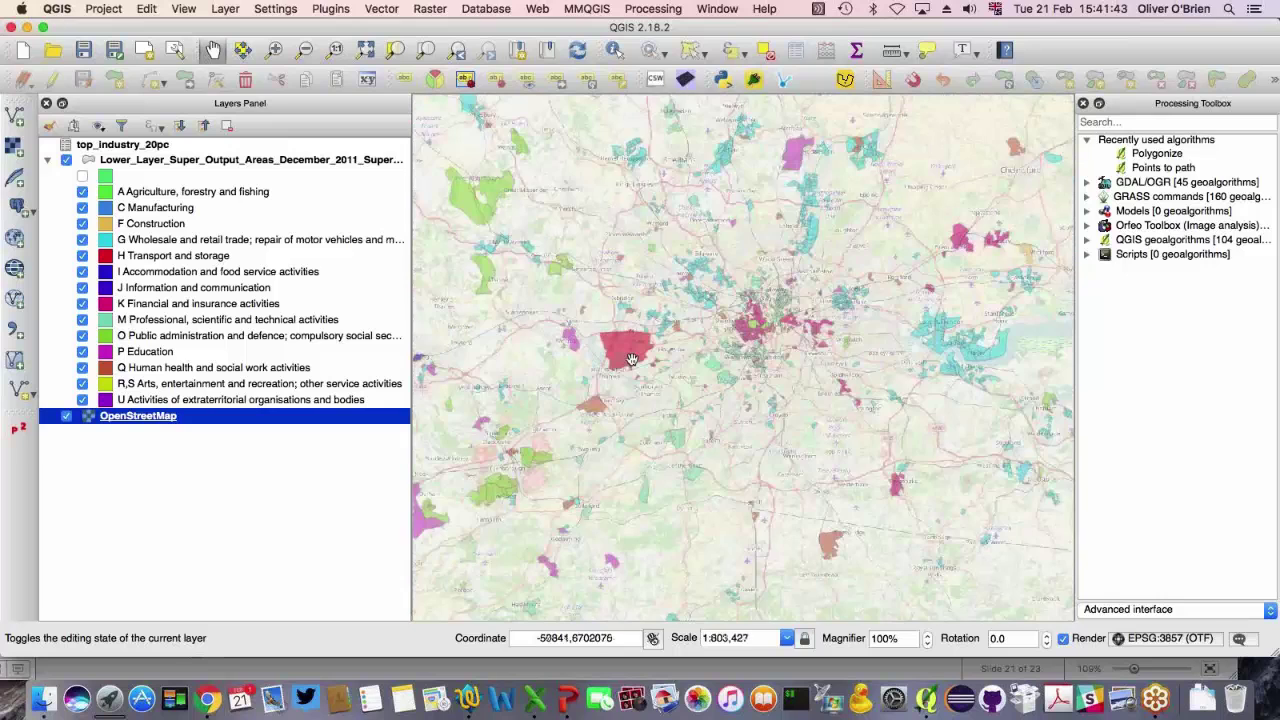
{"action": "scroll", "coordinate": [632, 358], "scroll_direction": "down", "scroll_amount": 1}
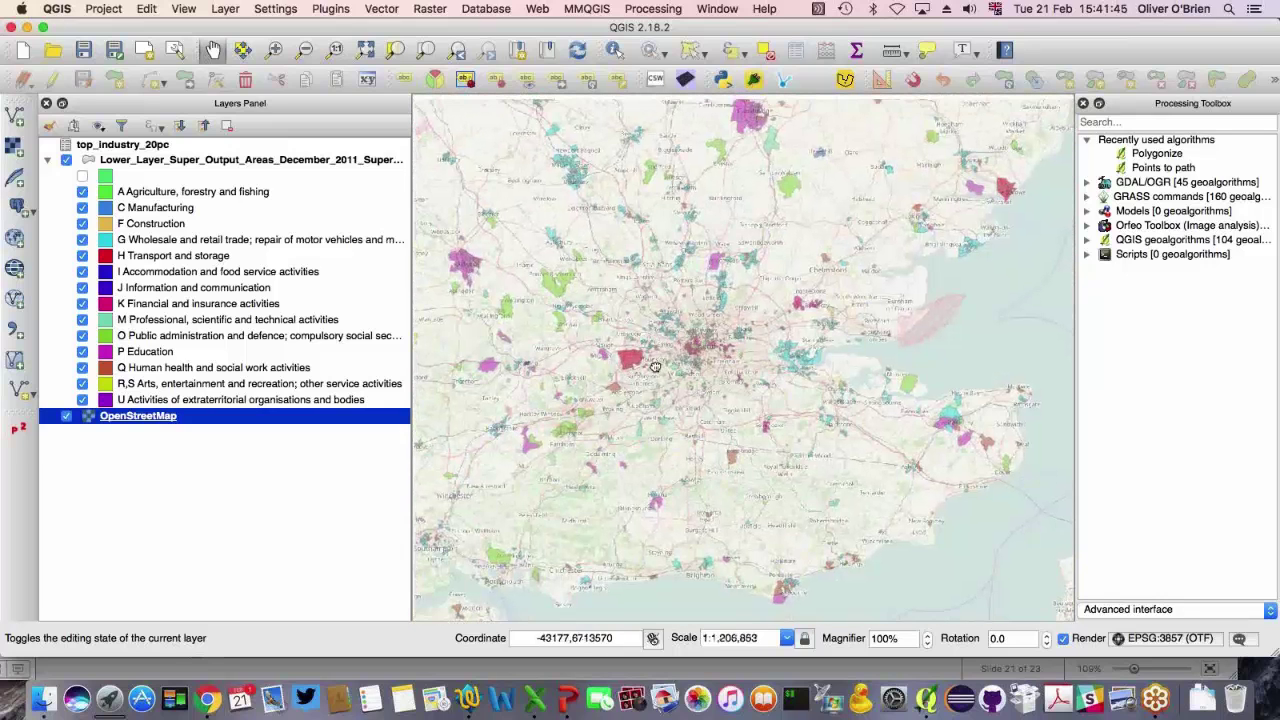
- Examine the health and social work areas on the North Wales coast and the manufacturing areas along the Dee estuary
{"action": "left_click_drag", "start_coordinate": [644, 335], "coordinate": [823, 614]}
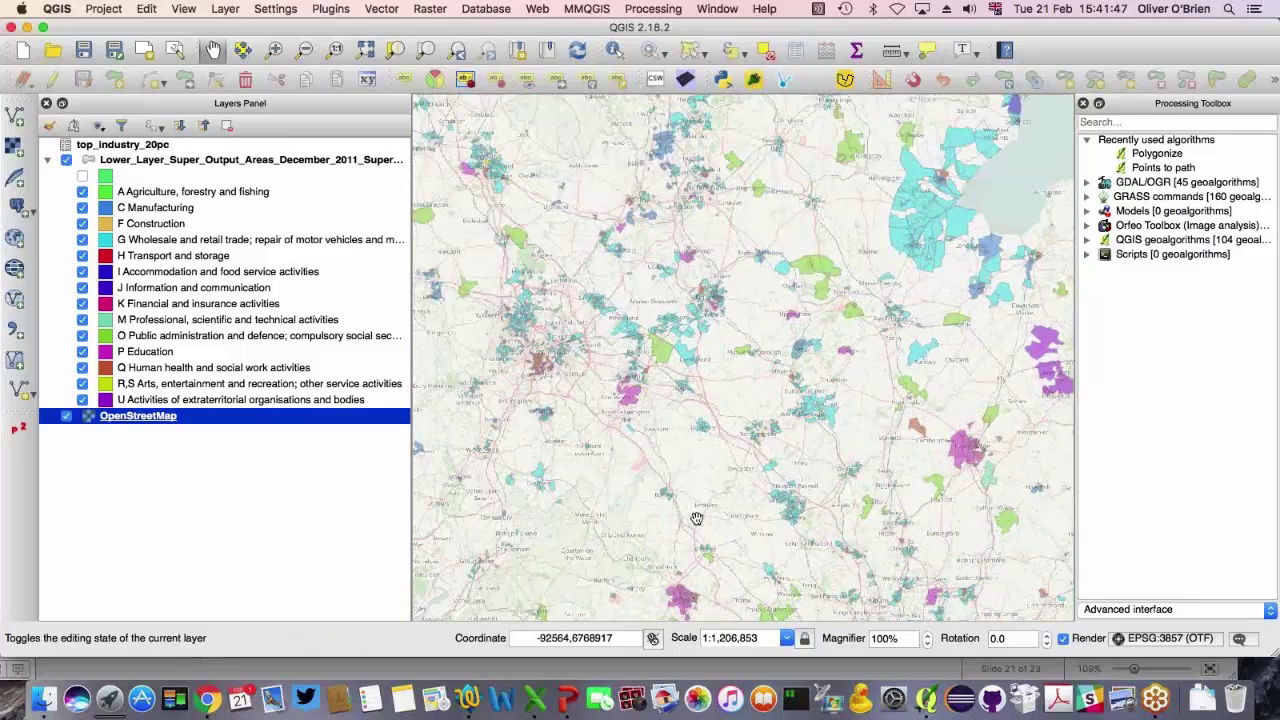
{"action": "left_click_drag", "start_coordinate": [623, 441], "coordinate": [760, 545]}
{"action": "left_click_drag", "start_coordinate": [622, 334], "coordinate": [782, 454]}
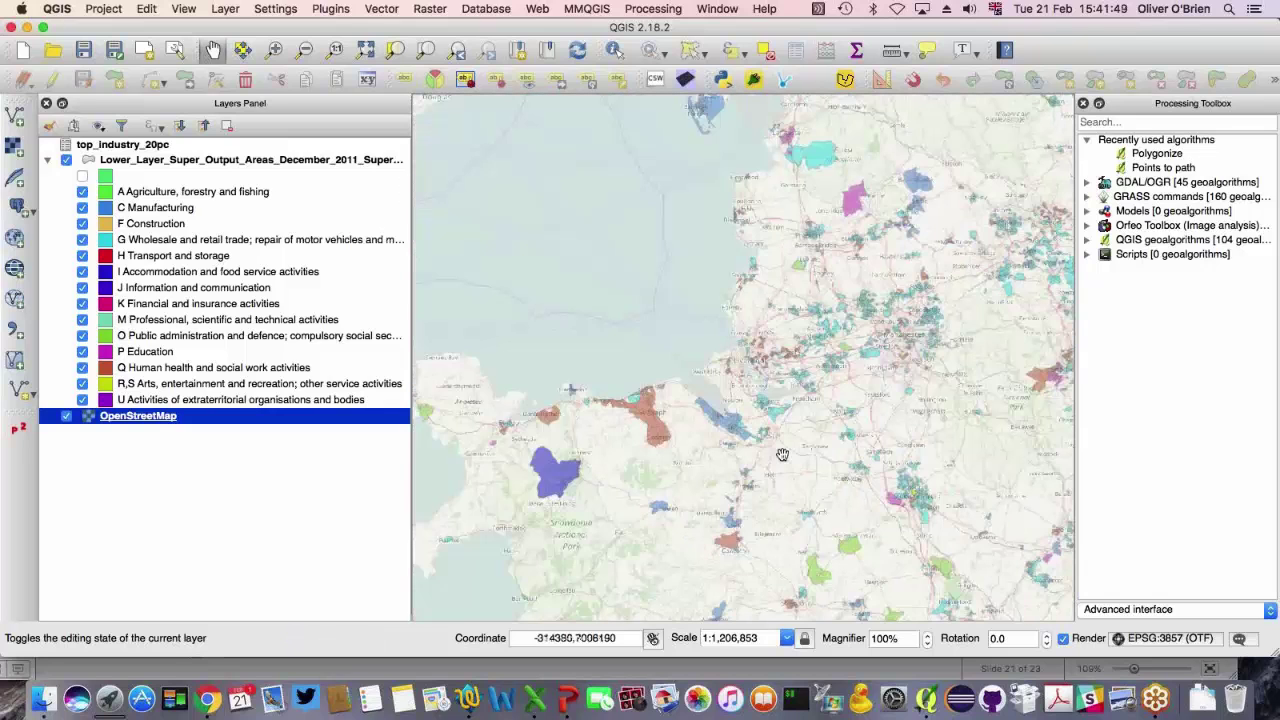
{"action": "scroll", "coordinate": [782, 454], "scroll_direction": "up", "scroll_amount": 1}
{"action": "scroll", "coordinate": [757, 430], "scroll_direction": "up", "scroll_amount": 1}
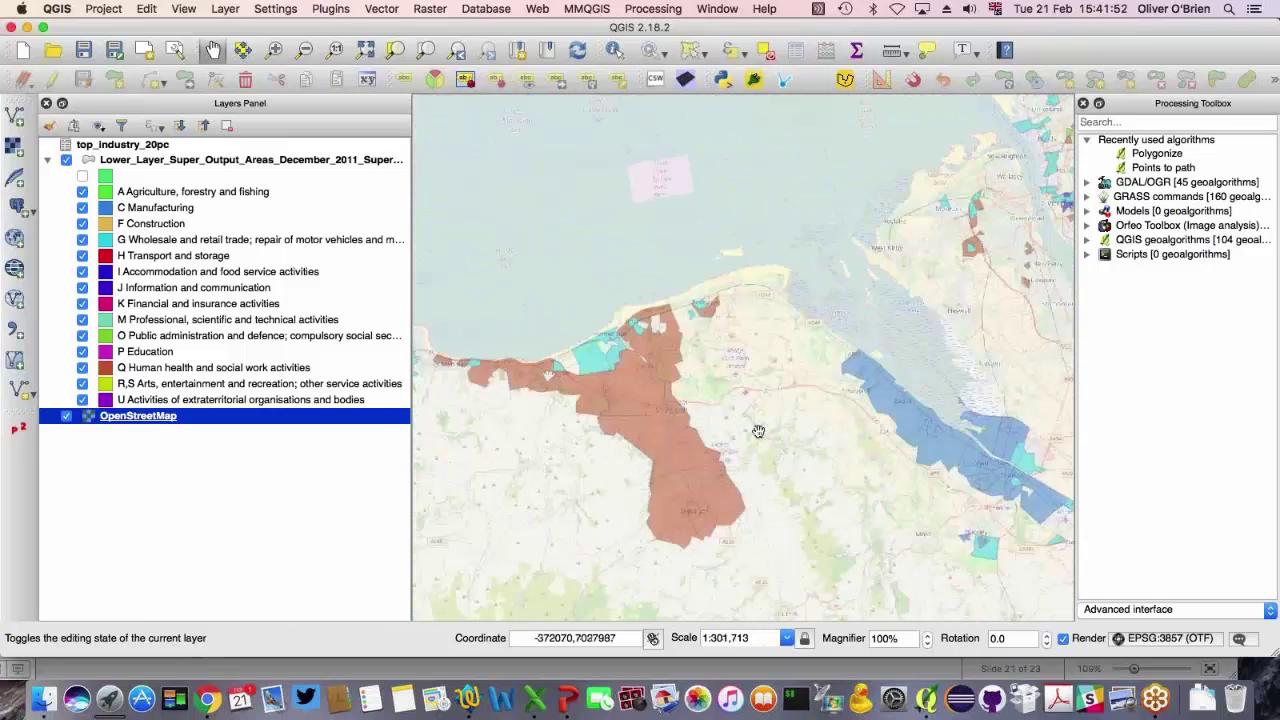
{"action": "scroll", "coordinate": [820, 448], "scroll_direction": "up", "scroll_amount": 1}
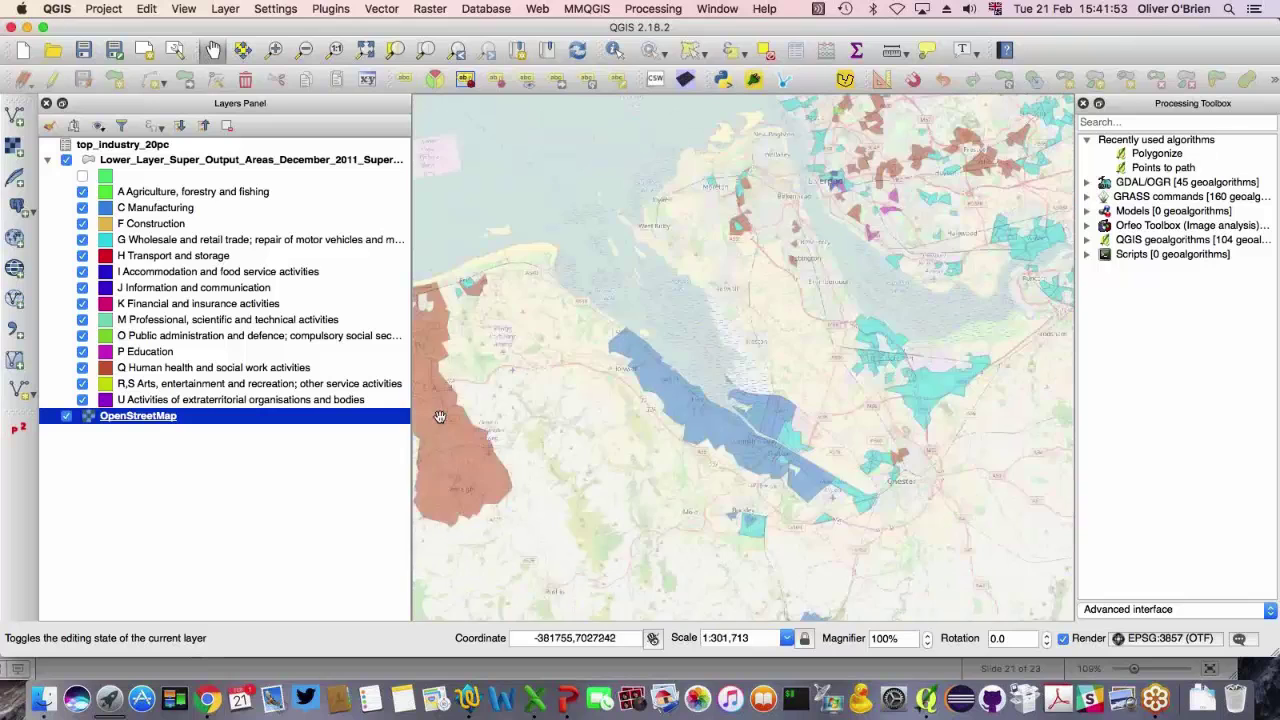
{"action": "scroll", "coordinate": [797, 464], "scroll_direction": "down", "scroll_amount": 1}
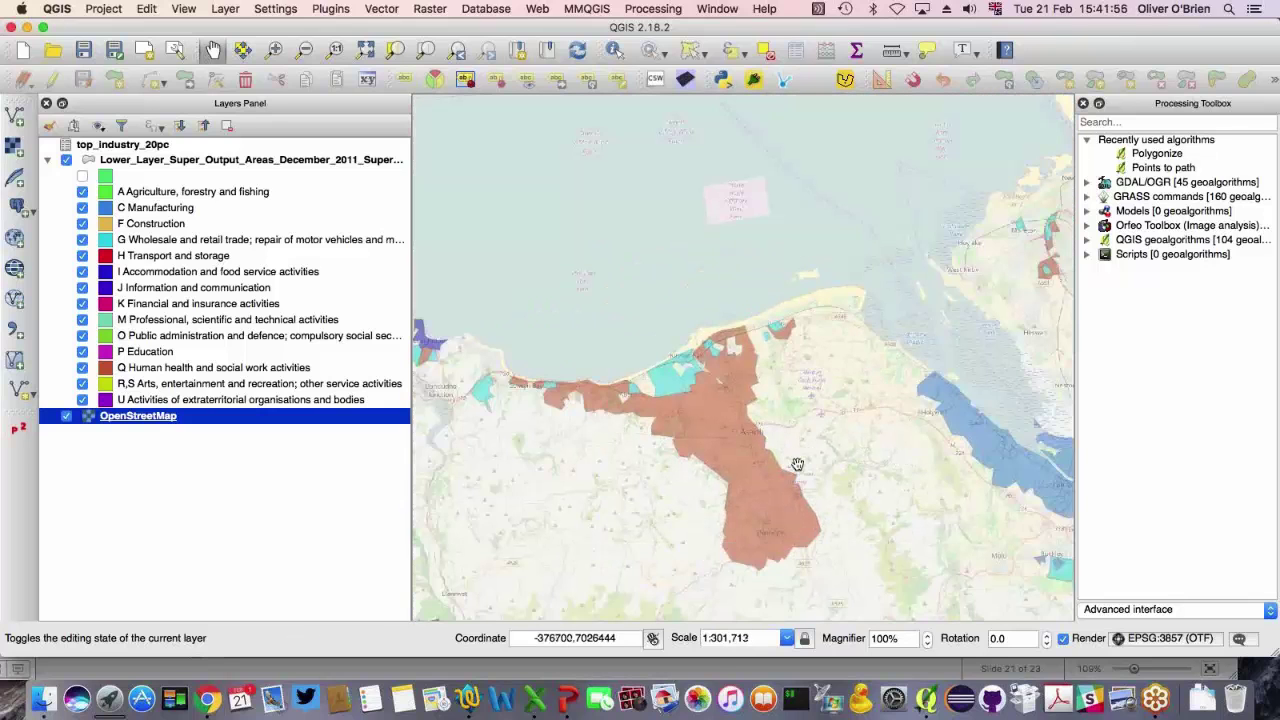
{"action": "left_click_drag", "start_coordinate": [826, 468], "coordinate": [559, 393]}
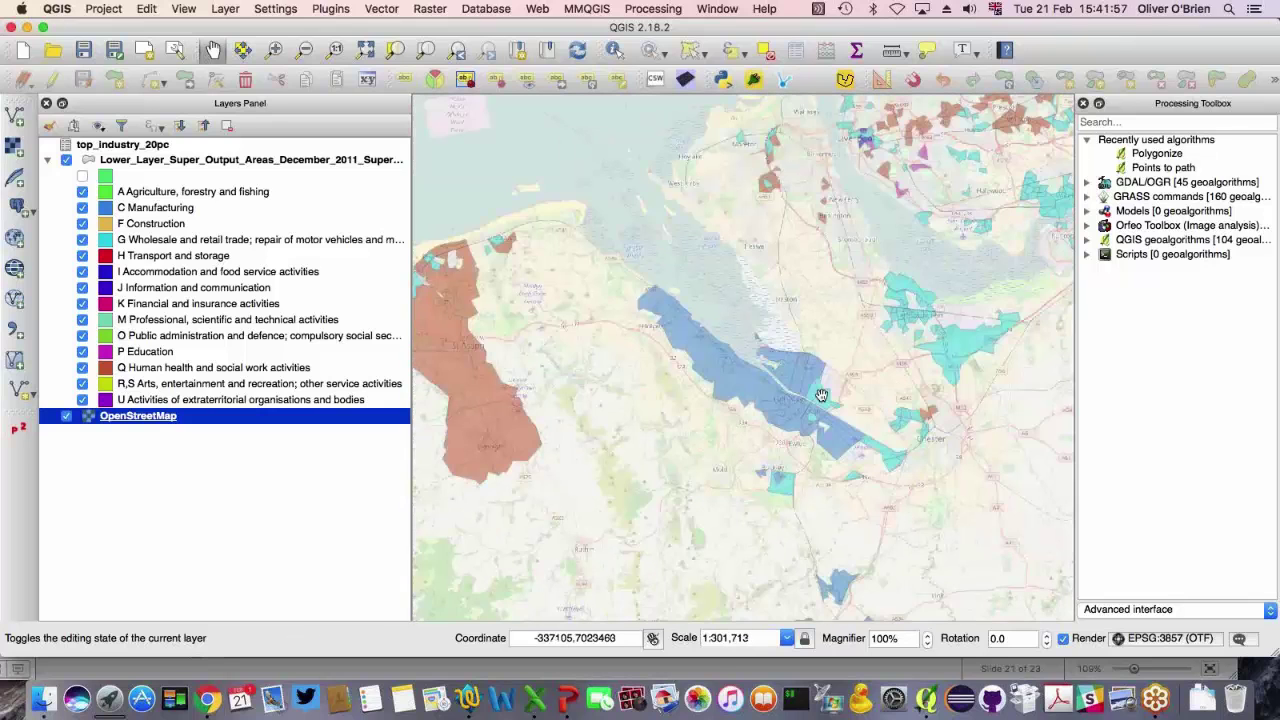
{"action": "scroll", "coordinate": [821, 395], "scroll_direction": "up", "scroll_amount": 1}
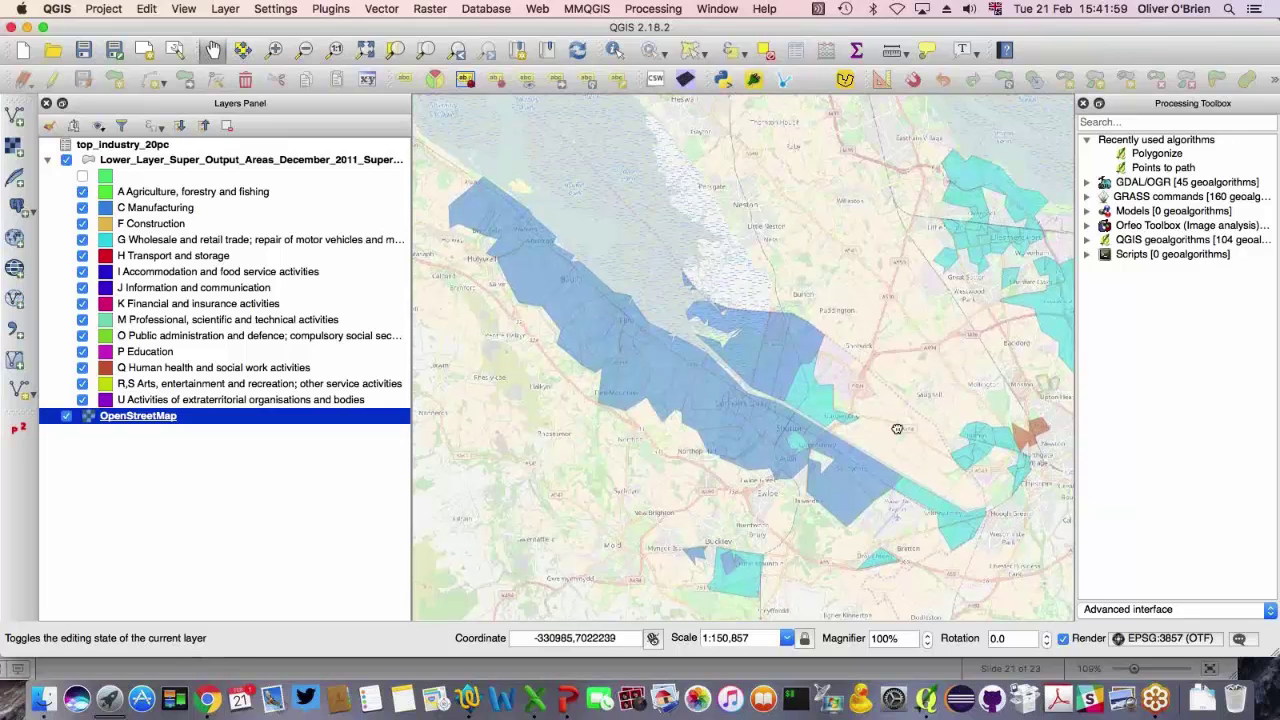
{"action": "left_click_drag", "start_coordinate": [897, 429], "coordinate": [783, 497]}
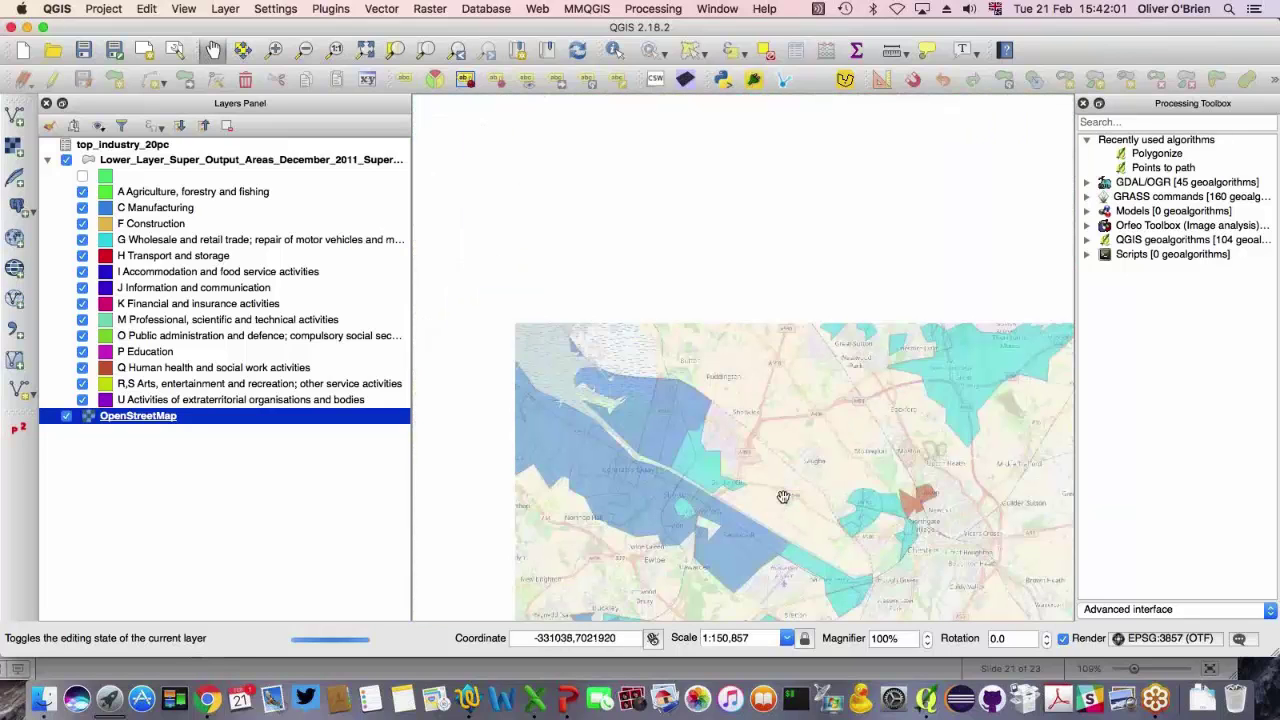
{"action": "left_click_drag", "start_coordinate": [740, 409], "coordinate": [588, 364]}
- Examine the industry areas across Cheshire, Greater Manchester and Stoke-on-Trent against the basemap
{"action": "scroll", "coordinate": [588, 364], "scroll_direction": "down", "scroll_amount": 1}
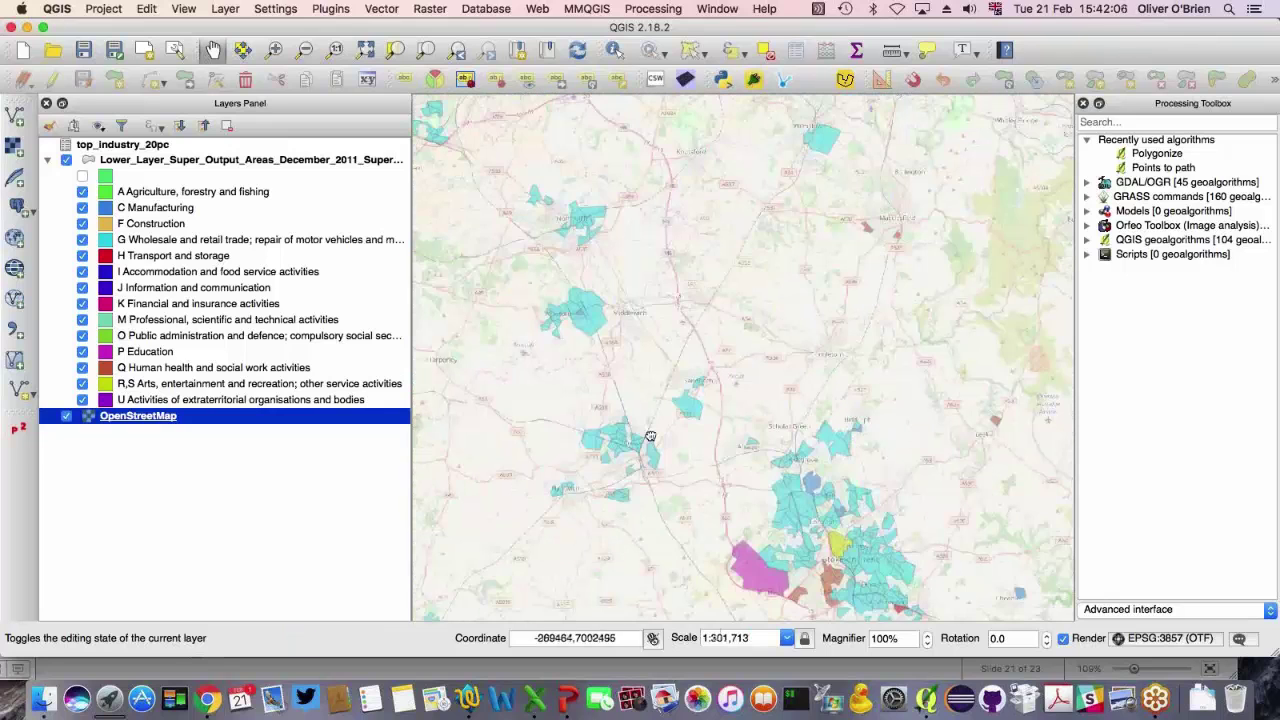
{"action": "left_click_drag", "start_coordinate": [651, 437], "coordinate": [557, 560]}
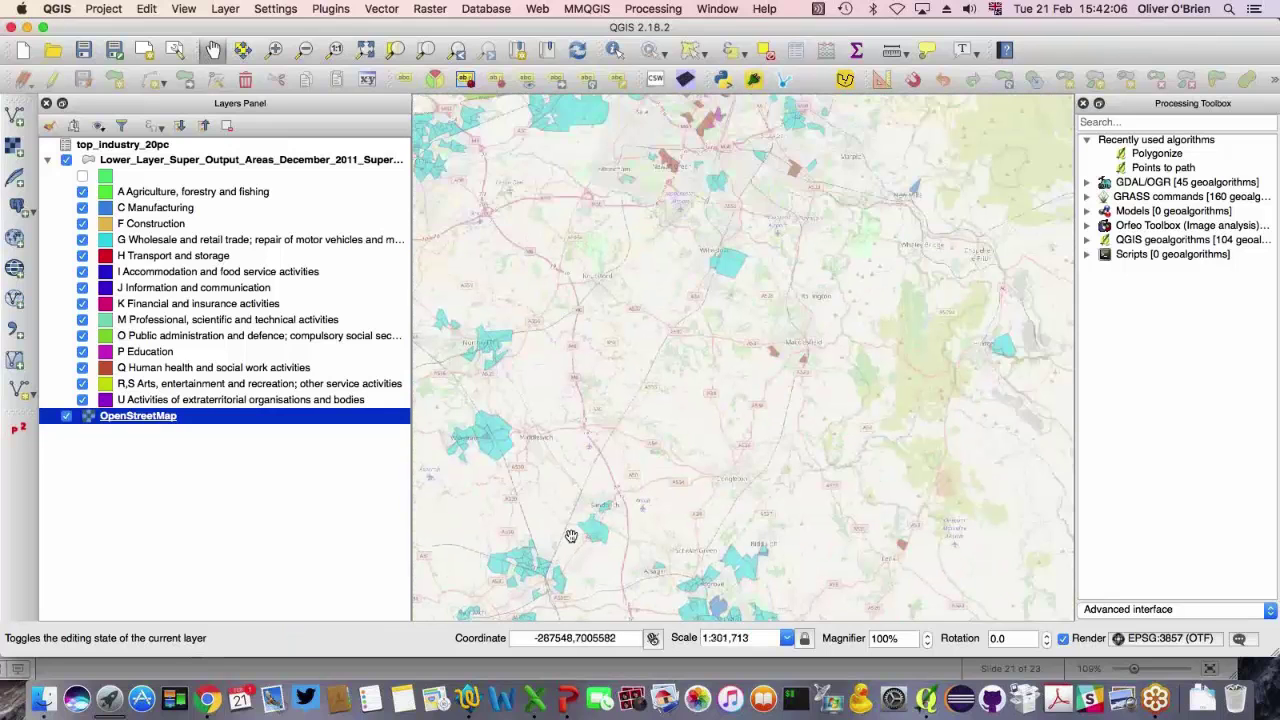
{"action": "scroll", "coordinate": [571, 536], "scroll_direction": "down", "scroll_amount": 1}
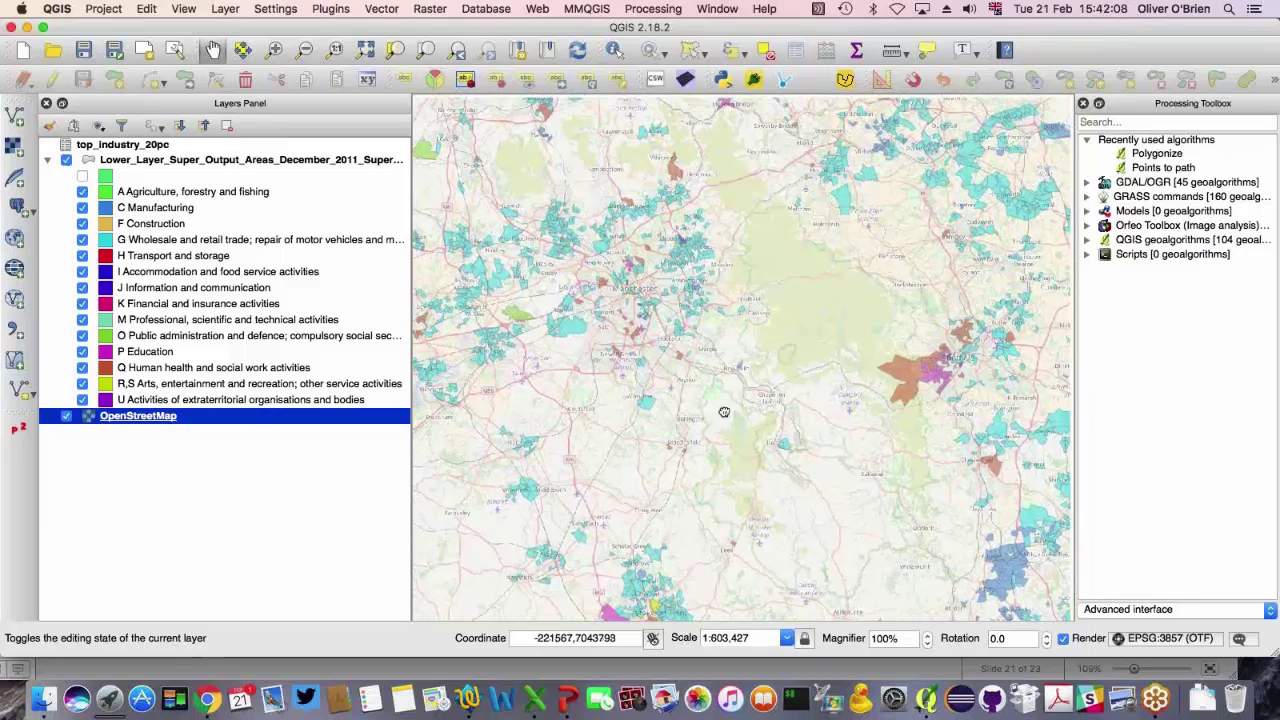
{"action": "left_click_drag", "start_coordinate": [724, 412], "coordinate": [816, 467]}
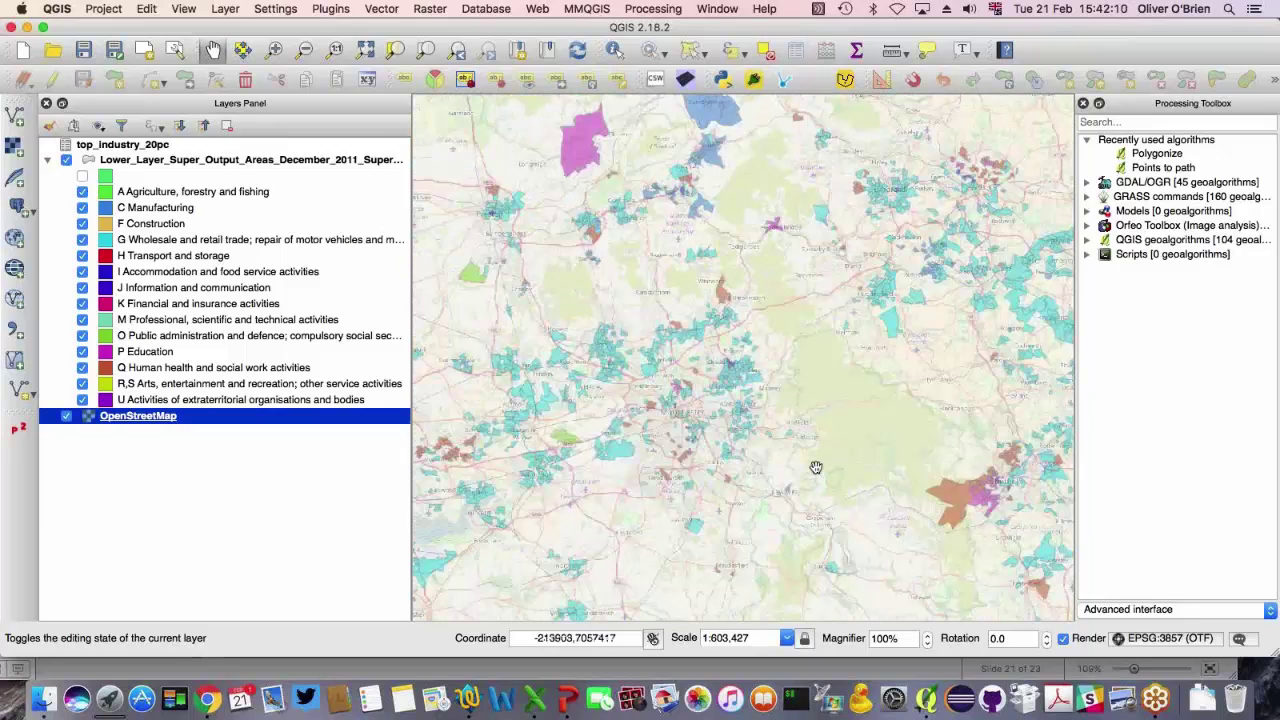
{"action": "scroll", "coordinate": [618, 406], "scroll_direction": "up", "scroll_amount": 1}
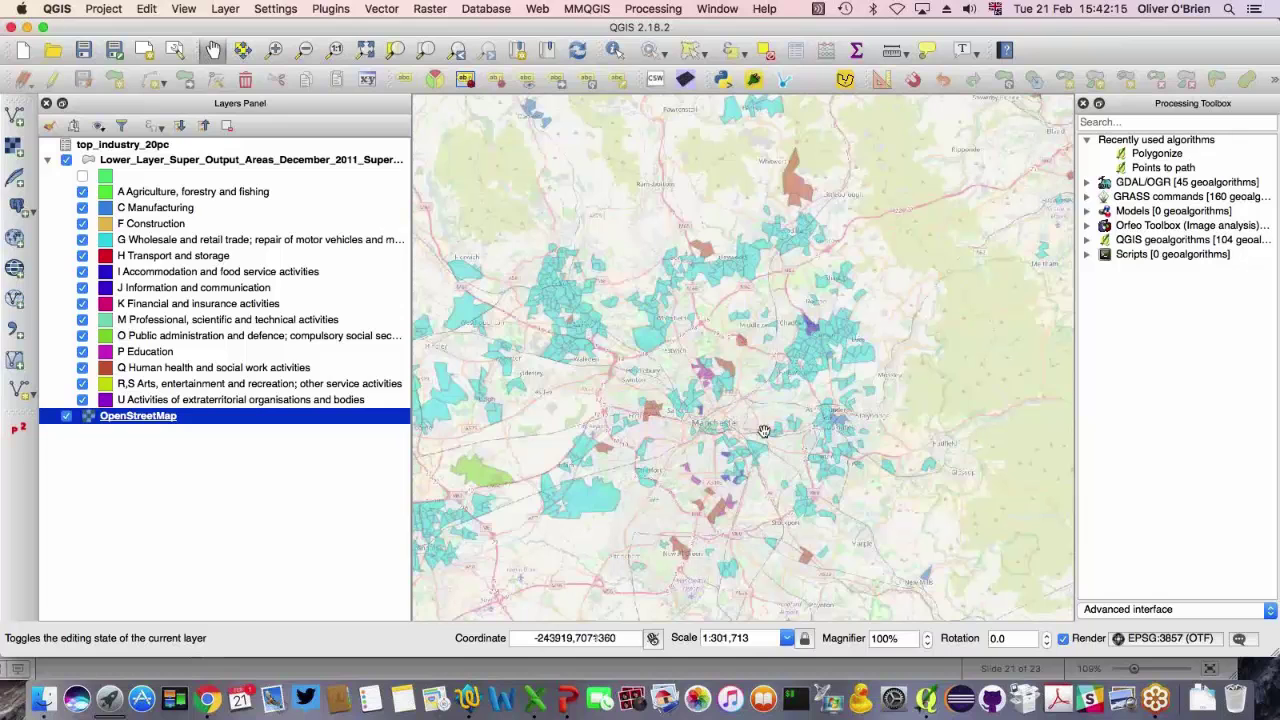
{"action": "left_click_drag", "start_coordinate": [807, 502], "coordinate": [675, 318]}
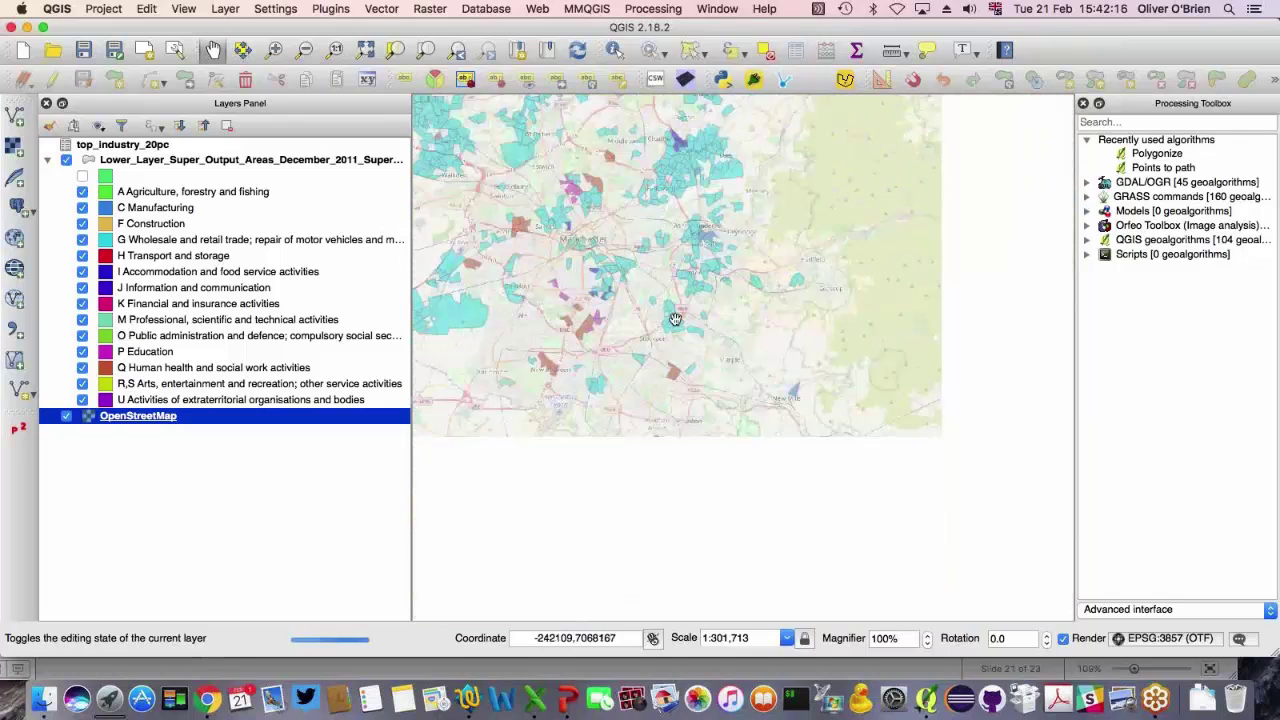
{"action": "left_click_drag", "start_coordinate": [731, 413], "coordinate": [886, 309]}
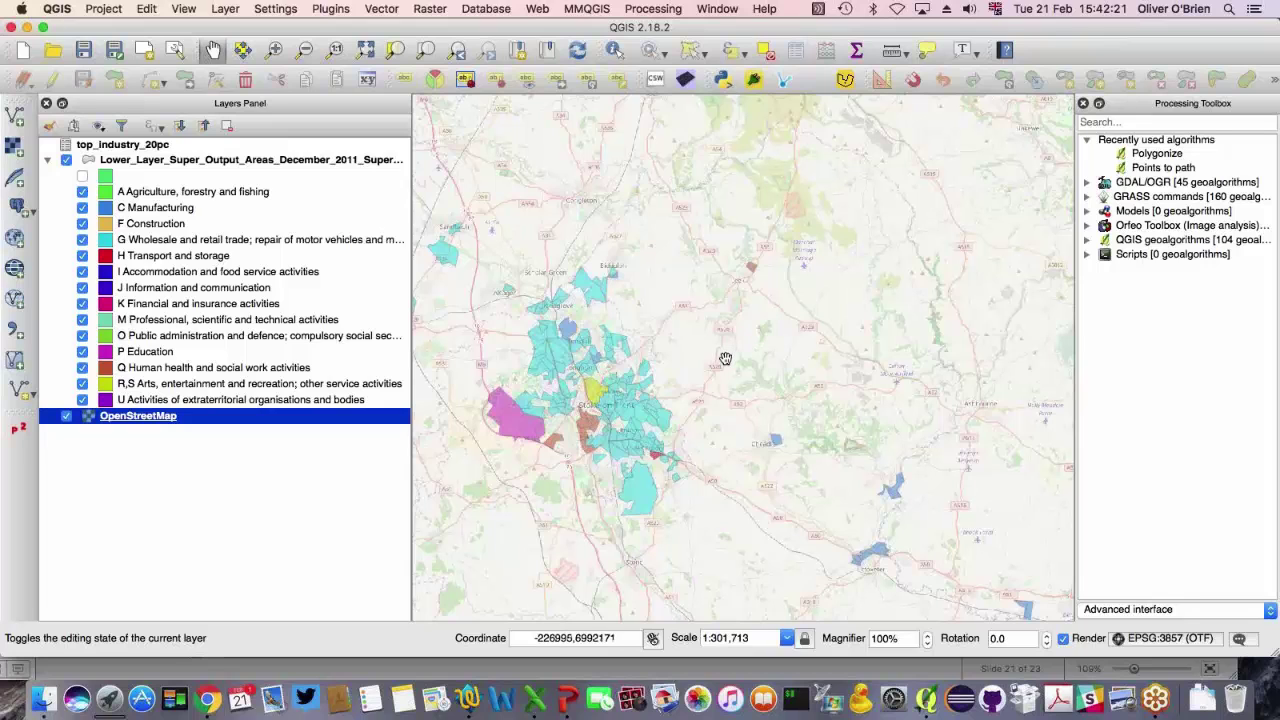
- Frame the main map on London and create a new print composer without a custom title
{"action": "scroll", "coordinate": [725, 358], "scroll_direction": "down", "scroll_amount": 3}
{"action": "scroll", "coordinate": [725, 358], "scroll_direction": "down", "scroll_amount": 1}
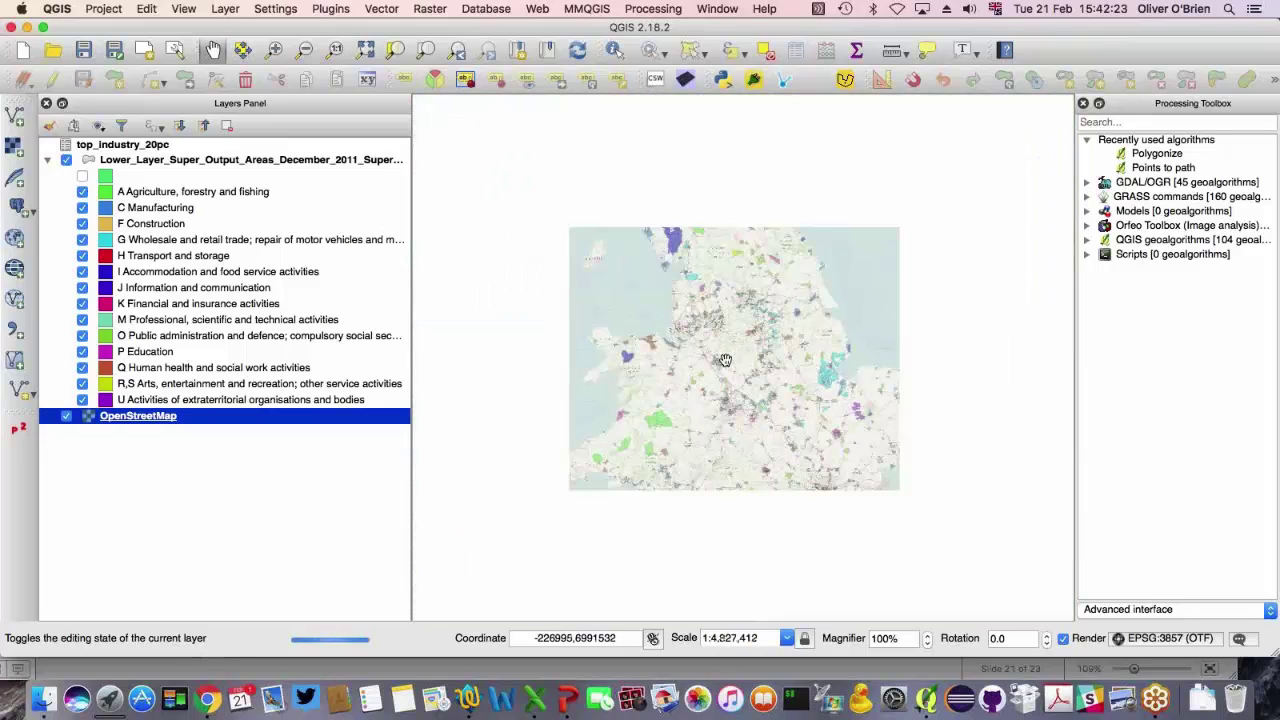
{"action": "left_click_drag", "start_coordinate": [723, 362], "coordinate": [705, 320]}
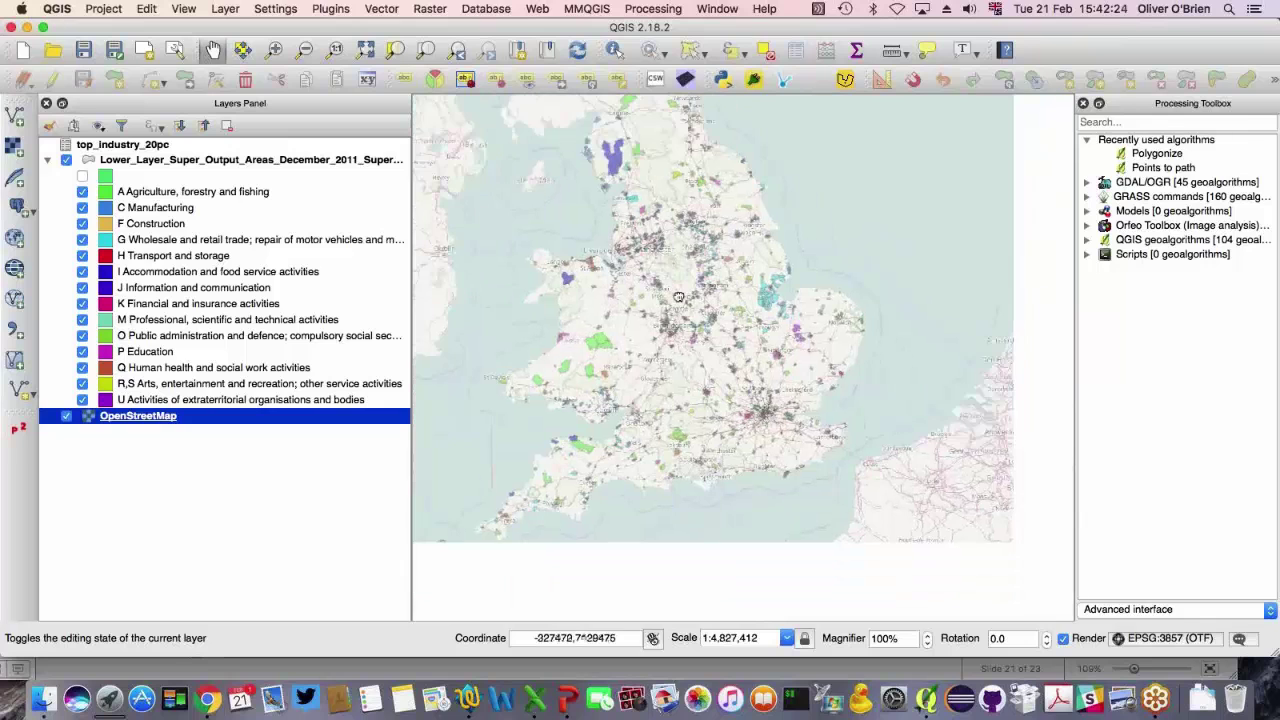
{"action": "scroll", "coordinate": [766, 410], "scroll_direction": "up", "scroll_amount": 1}
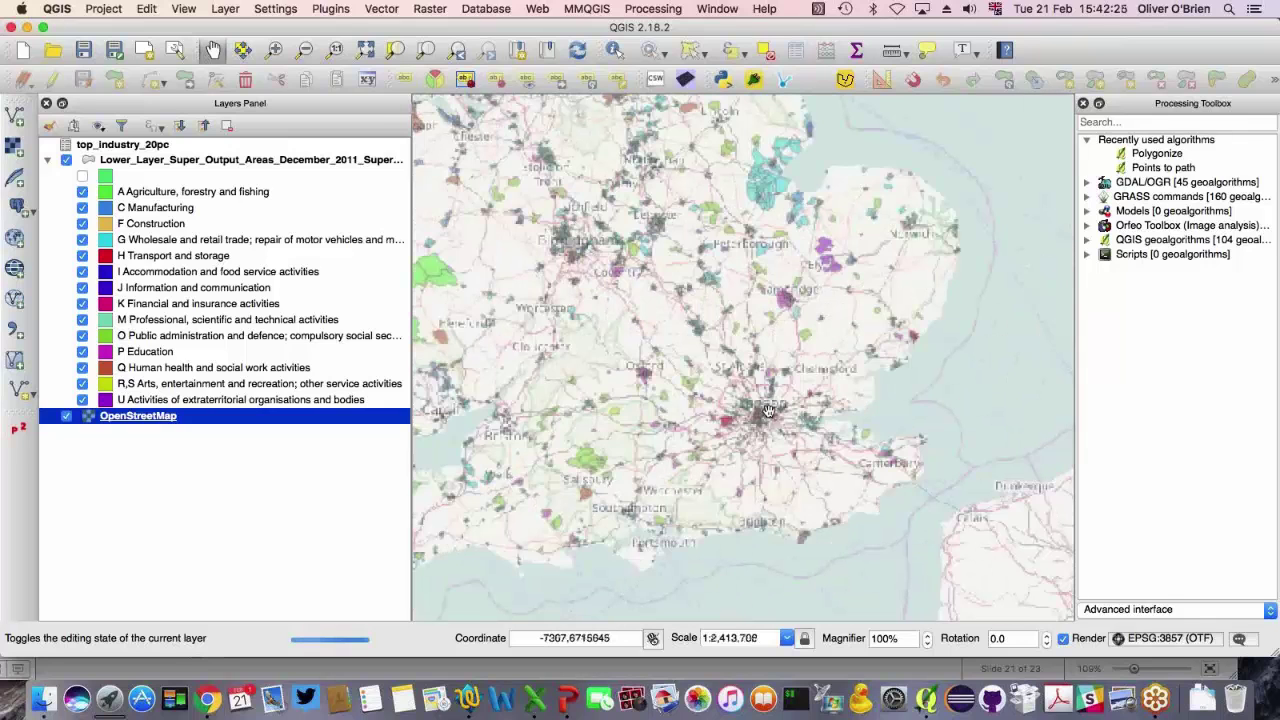
{"action": "scroll", "coordinate": [767, 410], "scroll_direction": "up", "scroll_amount": 3}
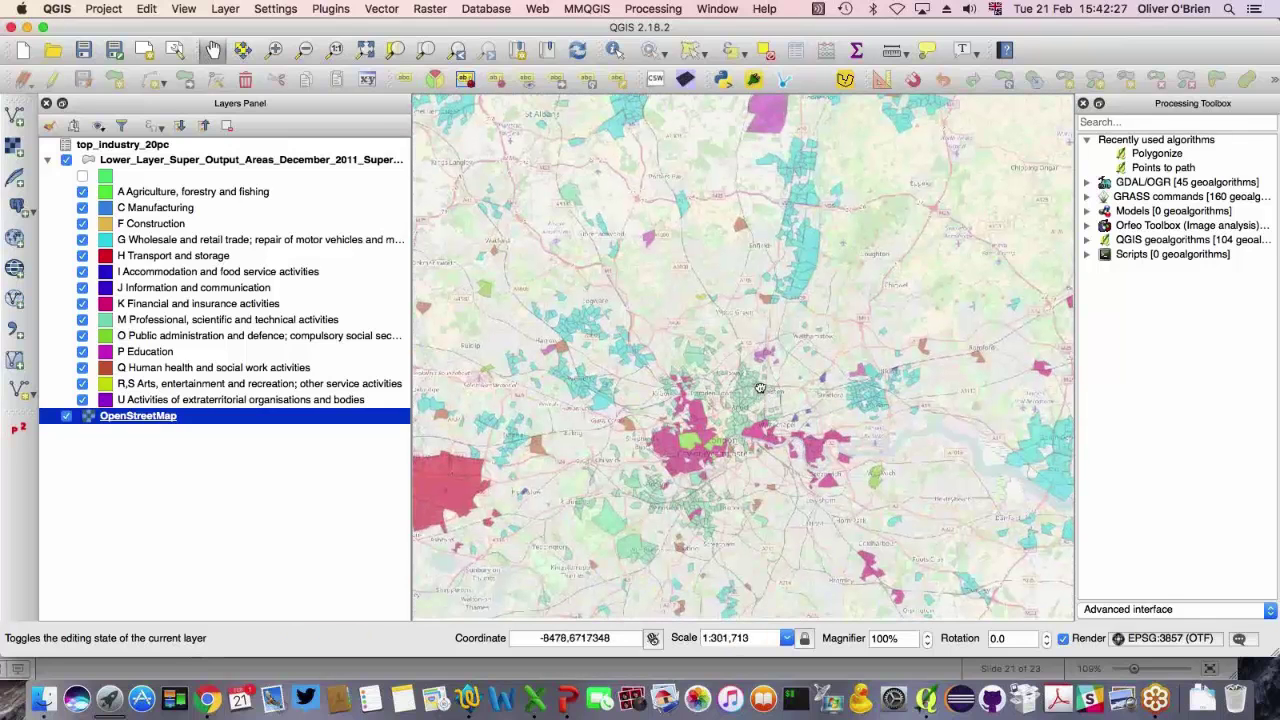
{"action": "left_click_drag", "start_coordinate": [760, 388], "coordinate": [738, 315]}
{"action": "left_click", "coordinate": [103, 8]}
{"action": "left_click", "coordinate": [183, 220]}
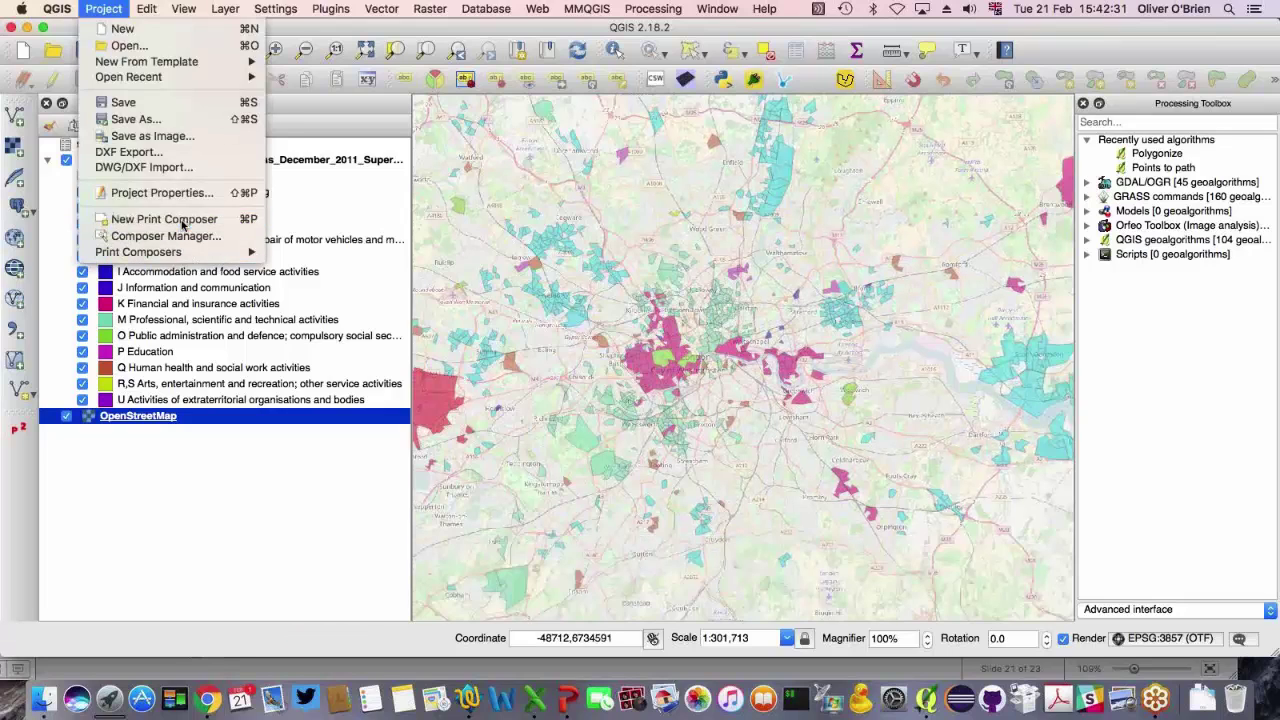
{"action": "left_click", "coordinate": [678, 362]}
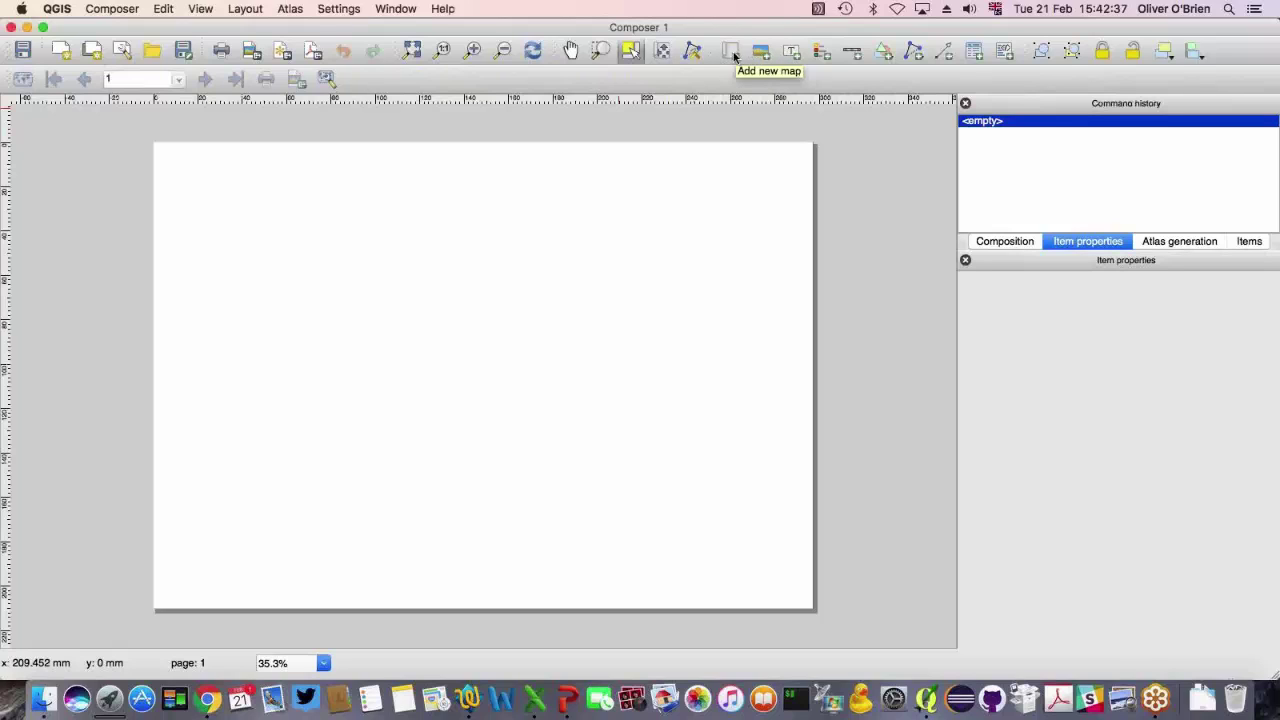
- Add the London map to the left and middle of the composer page and a legend beside its upper right corner
{"action": "left_click", "coordinate": [731, 51]}
{"action": "left_click_drag", "start_coordinate": [212, 190], "coordinate": [570, 567]}
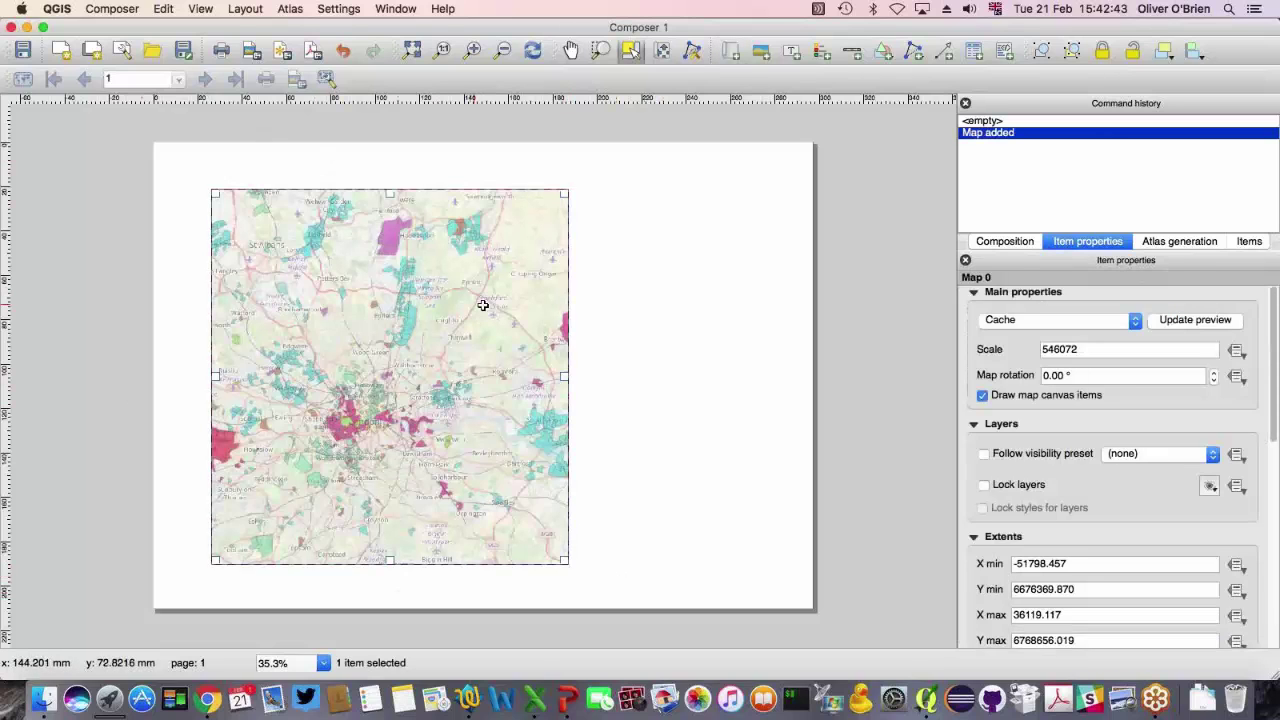
{"action": "left_click", "coordinate": [821, 51]}
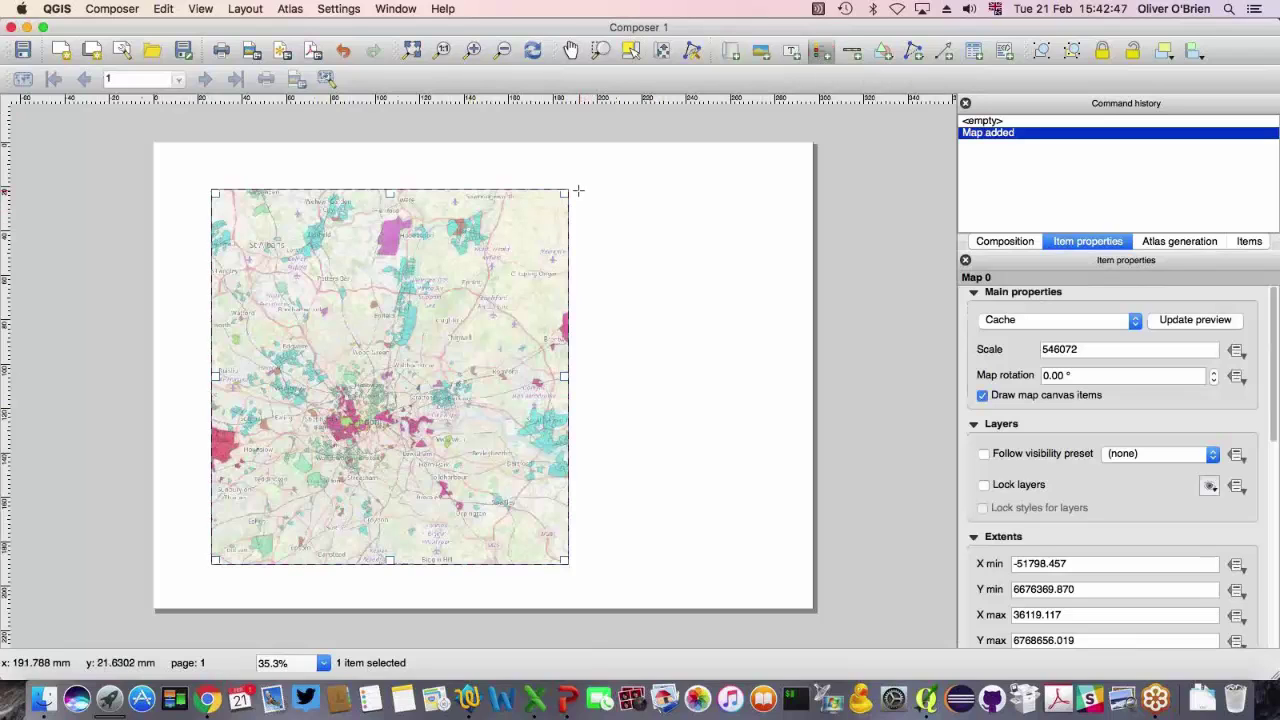
{"action": "left_click_drag", "start_coordinate": [578, 190], "coordinate": [799, 487]}
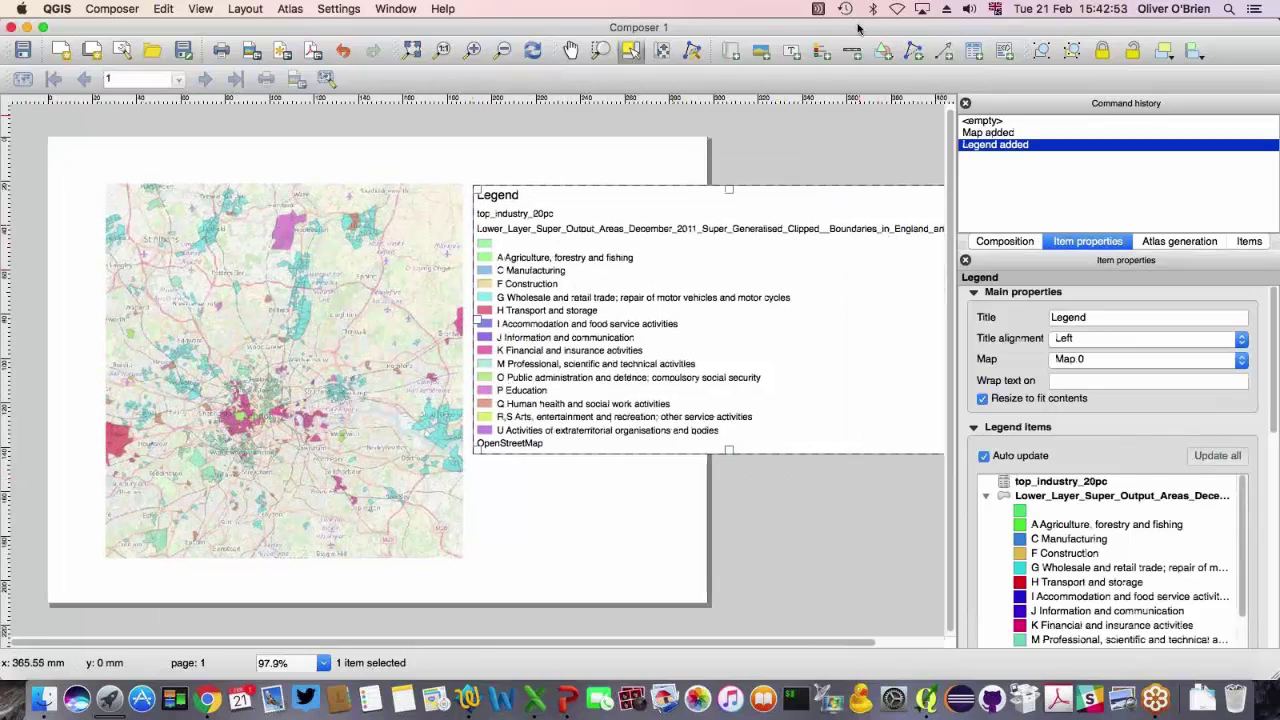
- Clear the legend text of the Lower_Layer_Super_Output_Areas layer so its heading is blank
{"action": "left_click_drag", "start_coordinate": [855, 30], "coordinate": [647, 30]}
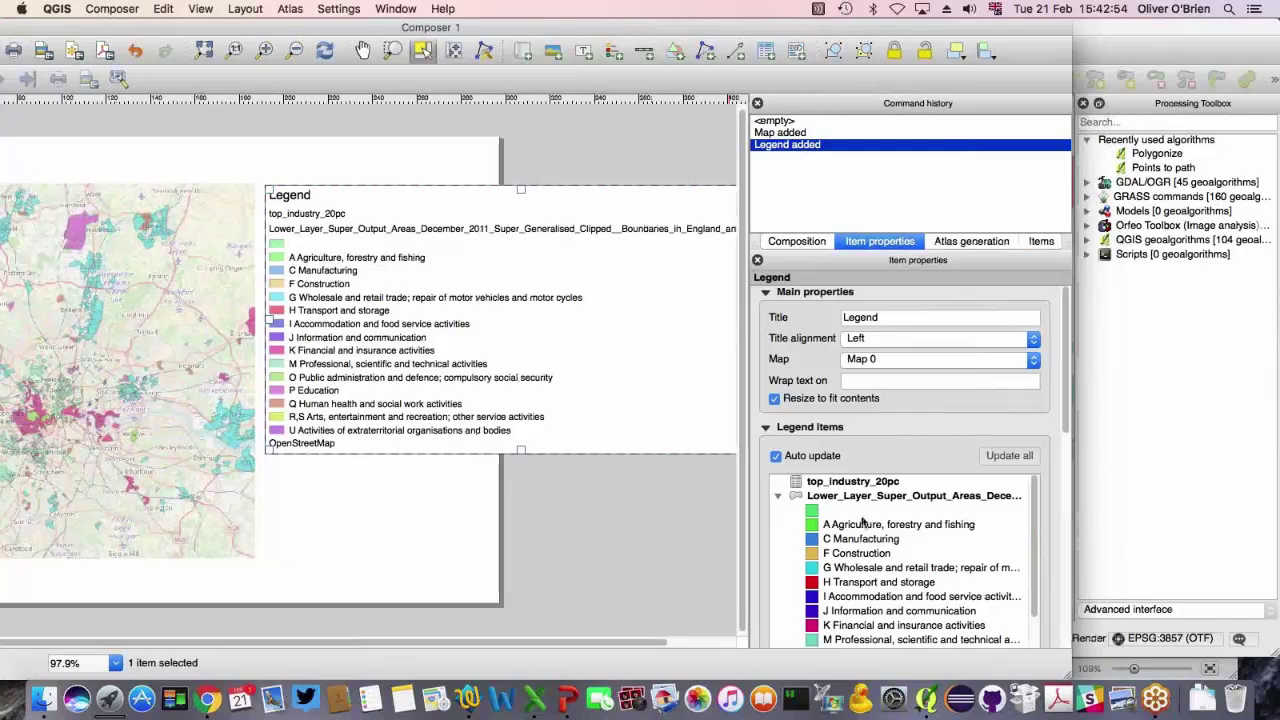
{"action": "double_click", "coordinate": [900, 496]}
{"action": "key", "text": "BackSpace"}
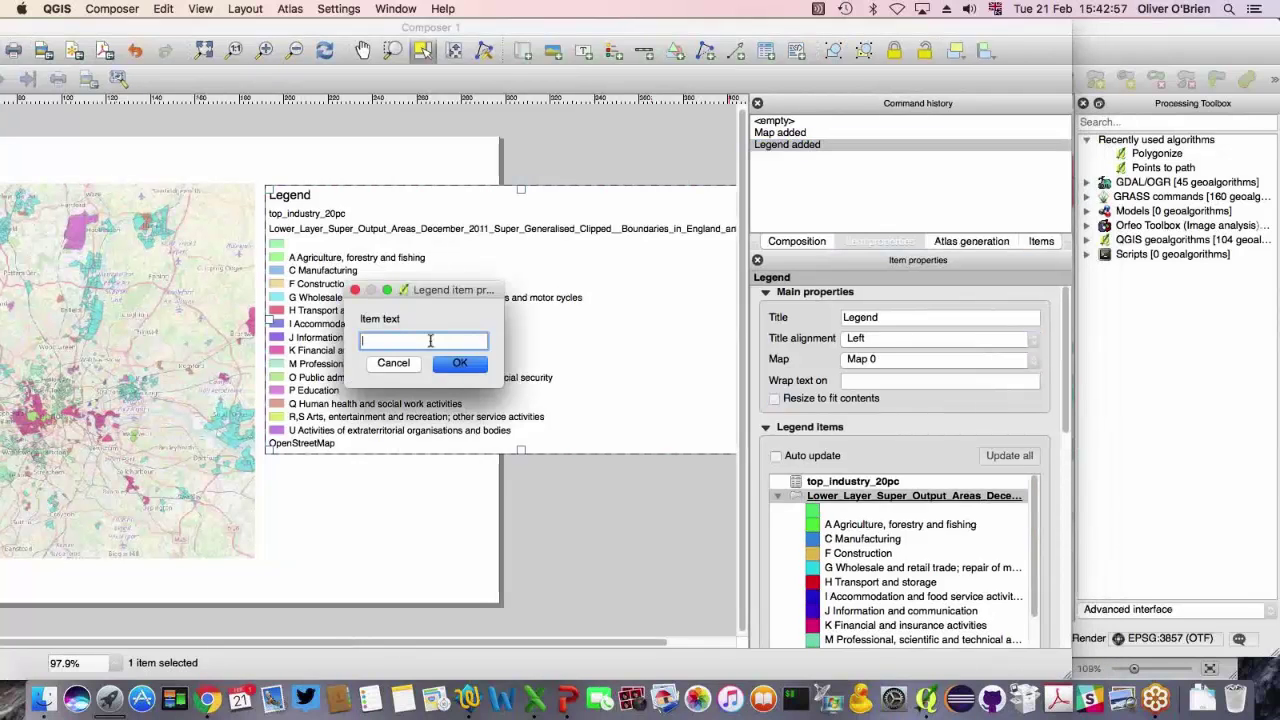
{"action": "key", "text": "Return"}
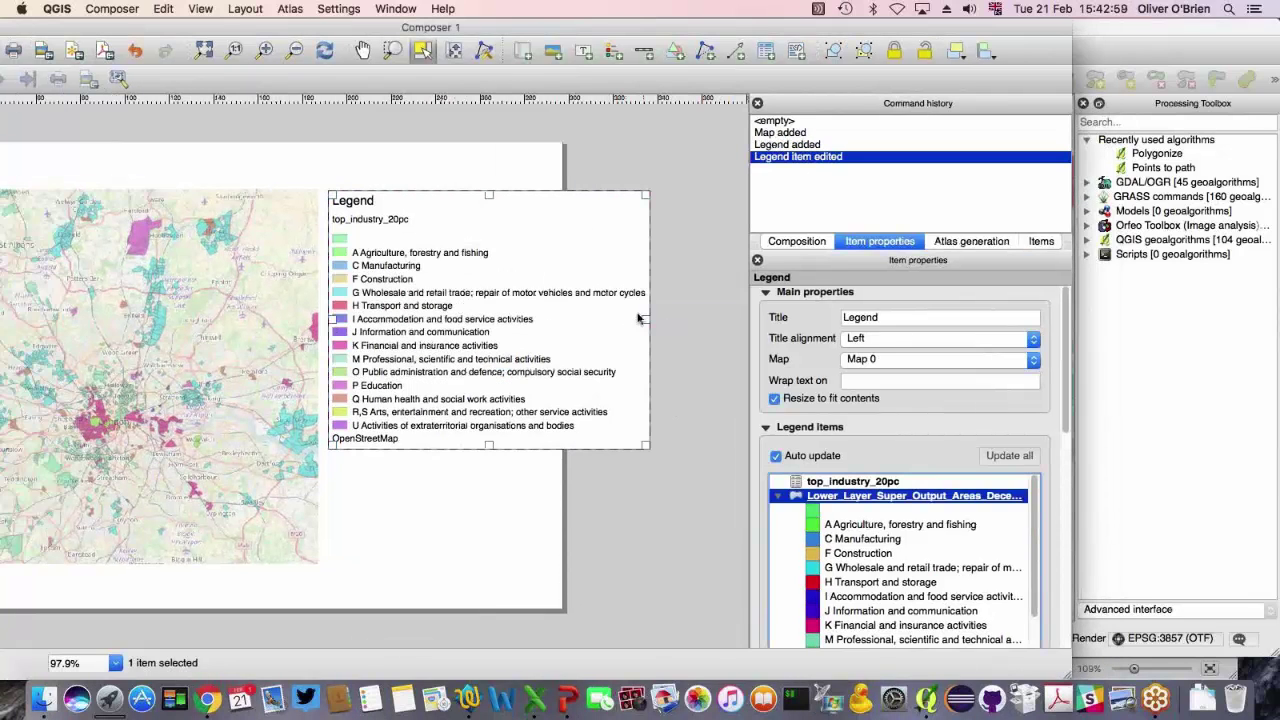
- Move the legend up and left so it fits on the page, overlapping the map's upper right part
{"action": "left_click_drag", "start_coordinate": [652, 319], "coordinate": [401, 300]}
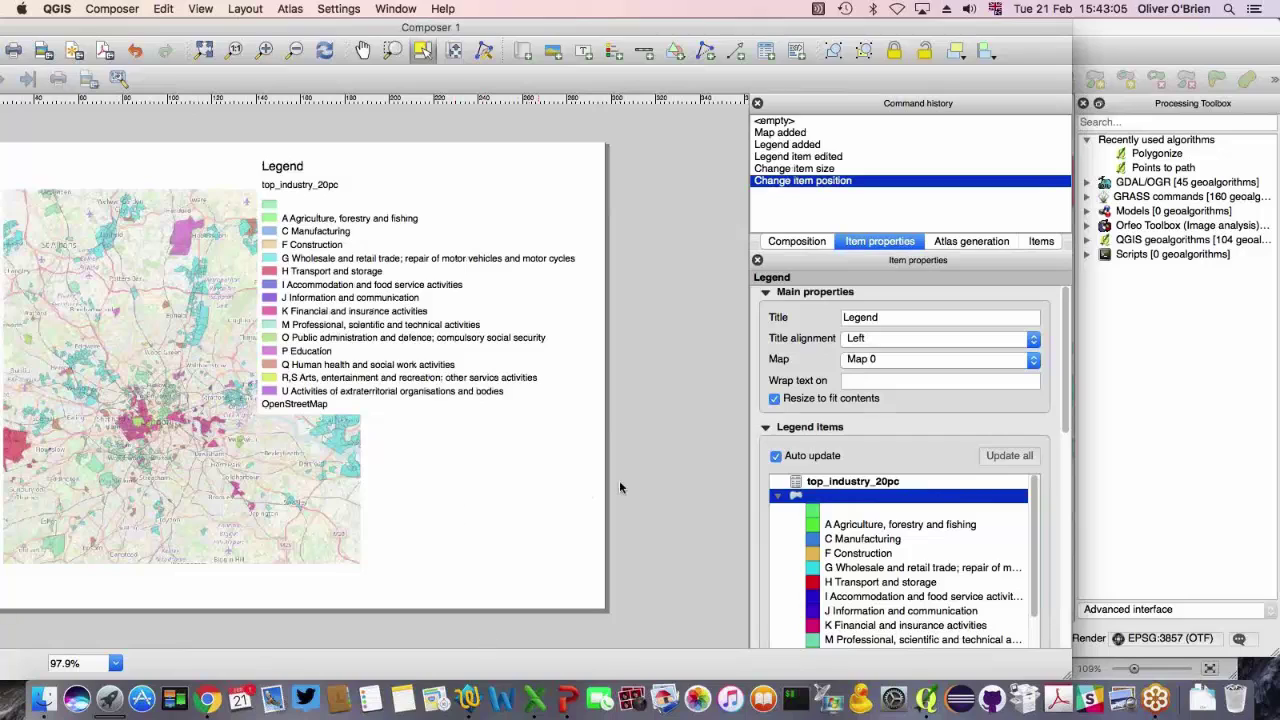
{"action": "left_click", "coordinate": [366, 52]}
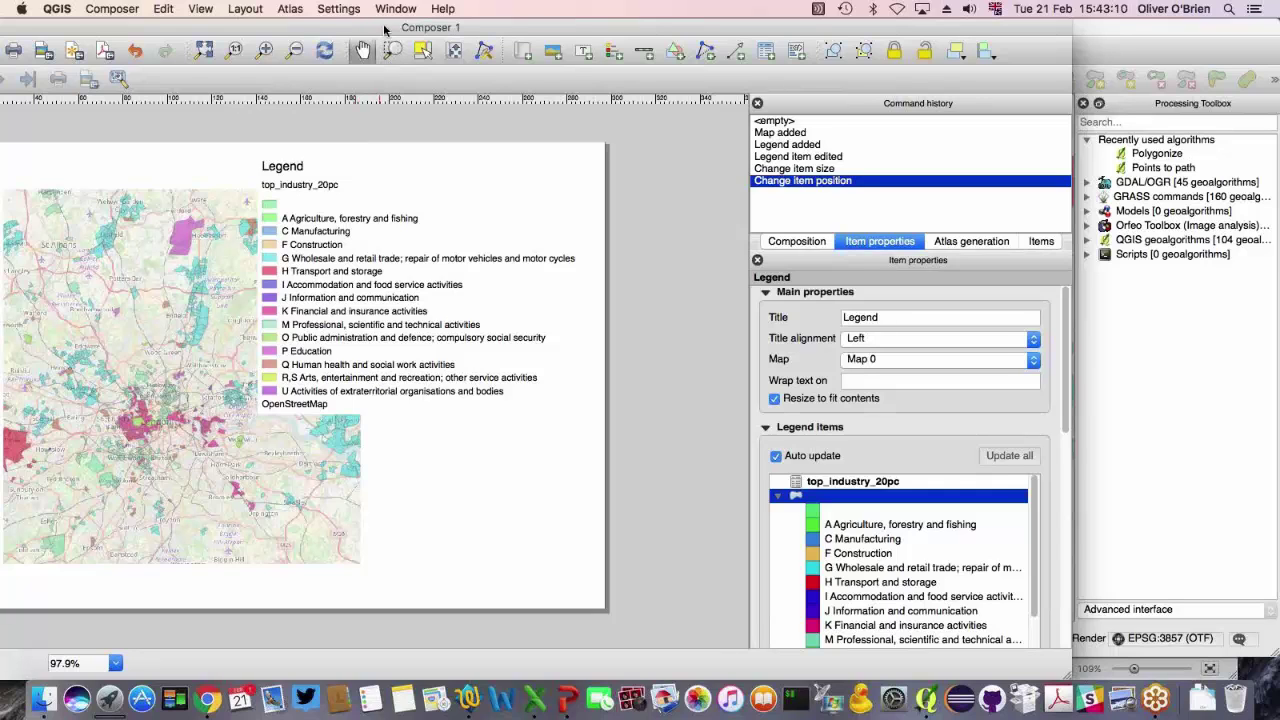
{"action": "left_click_drag", "start_coordinate": [383, 28], "coordinate": [589, 24]}
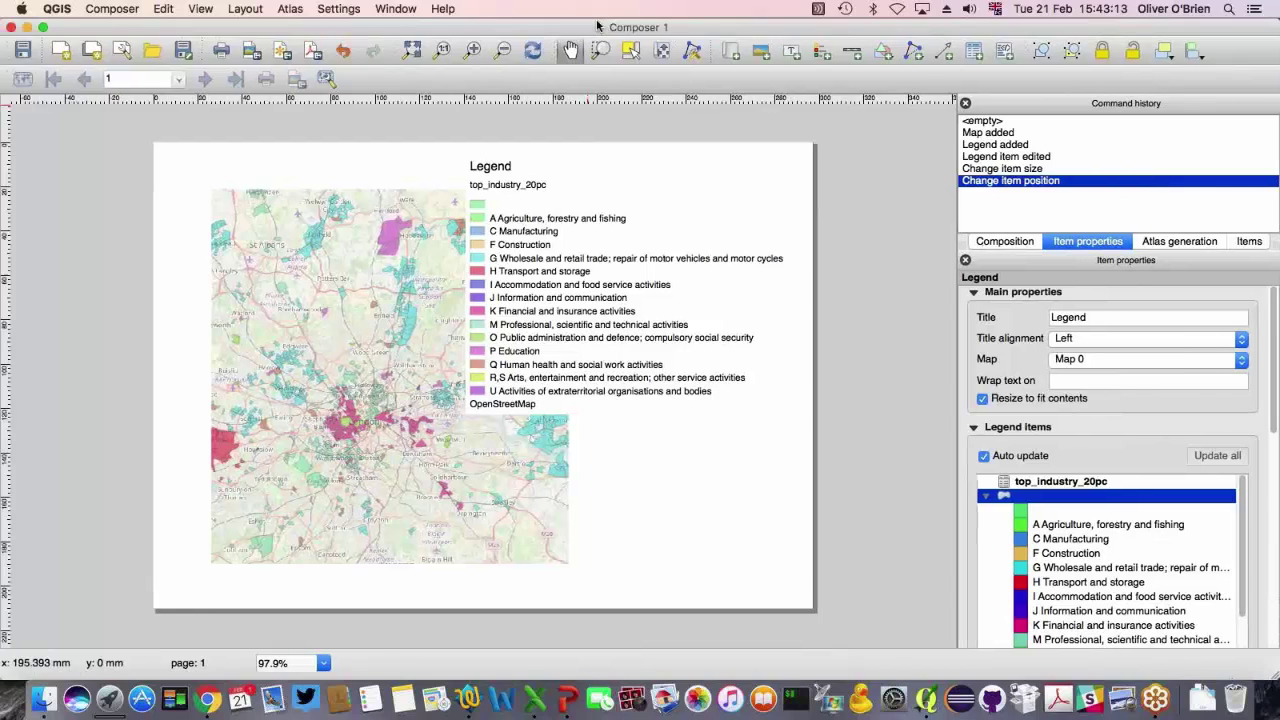
- Add a label in the page's lower right corner reading "ONS/NOMIS Crown Copyright, Copyright OpenStreetMap contributors."
{"action": "left_click", "coordinate": [790, 52]}
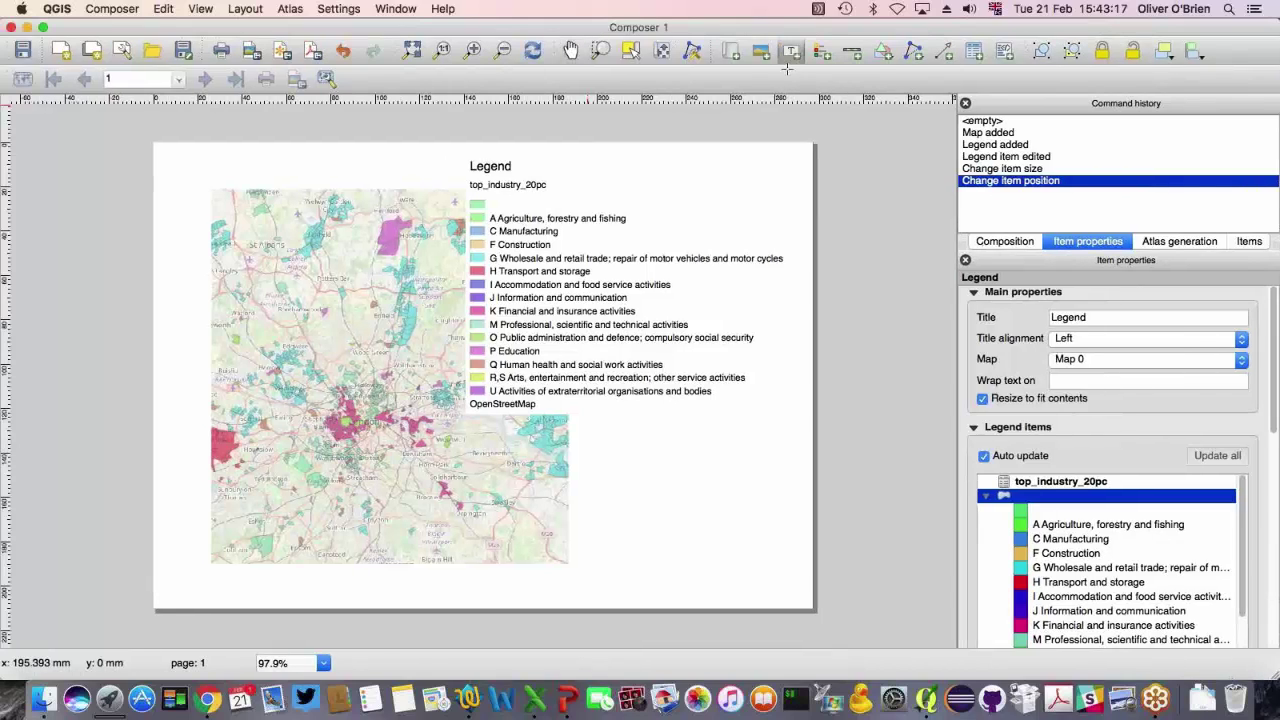
{"action": "left_click_drag", "start_coordinate": [628, 552], "coordinate": [794, 598]}
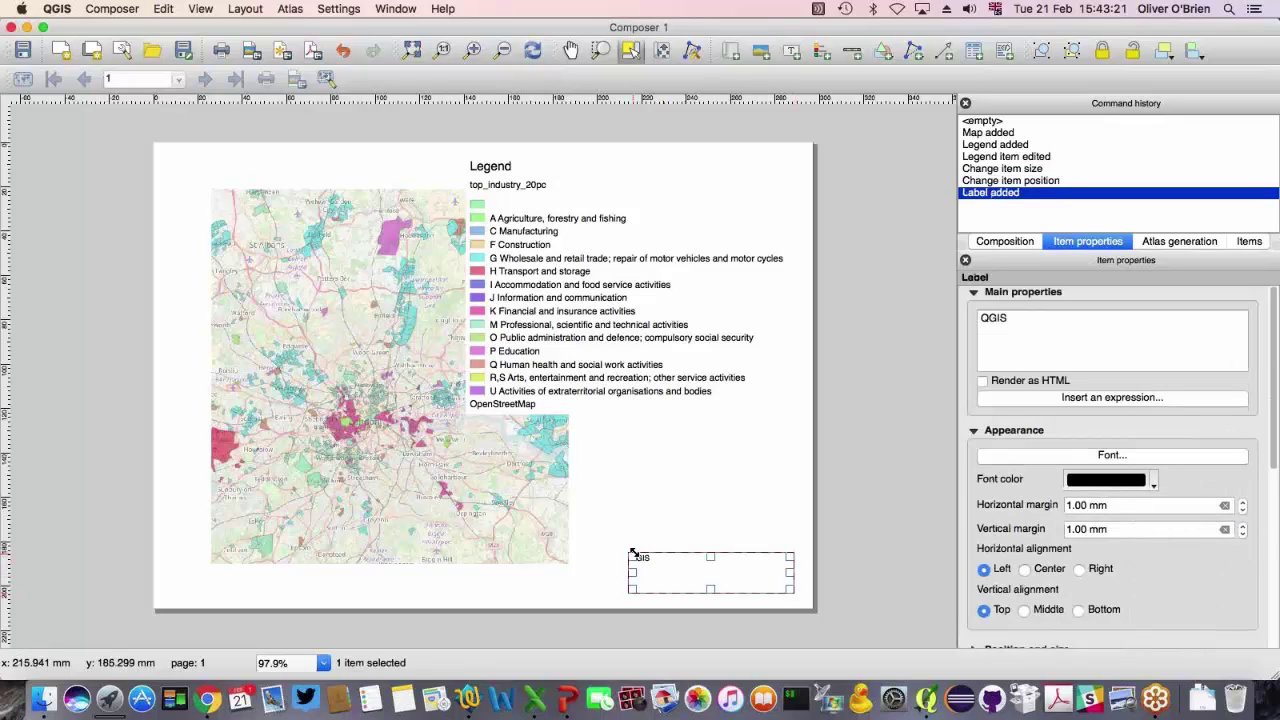
{"action": "double_click", "coordinate": [993, 317]}
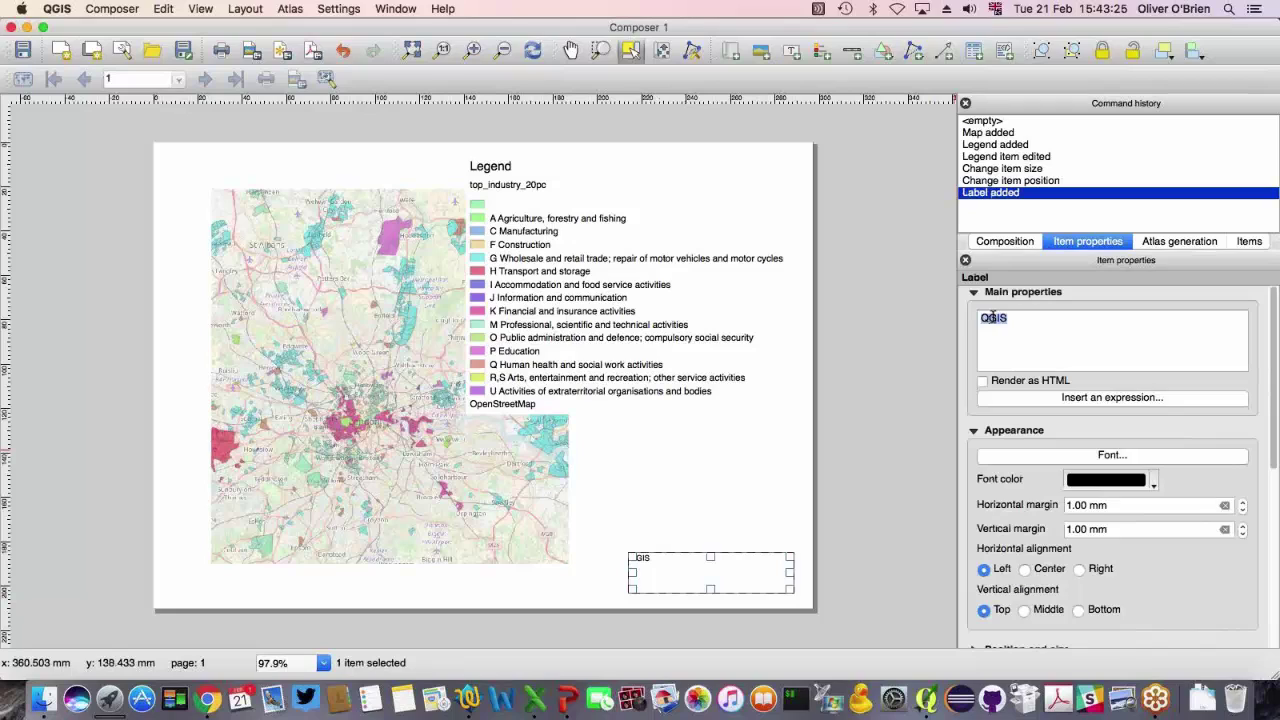
{"action": "type", "text": "ONS/"}
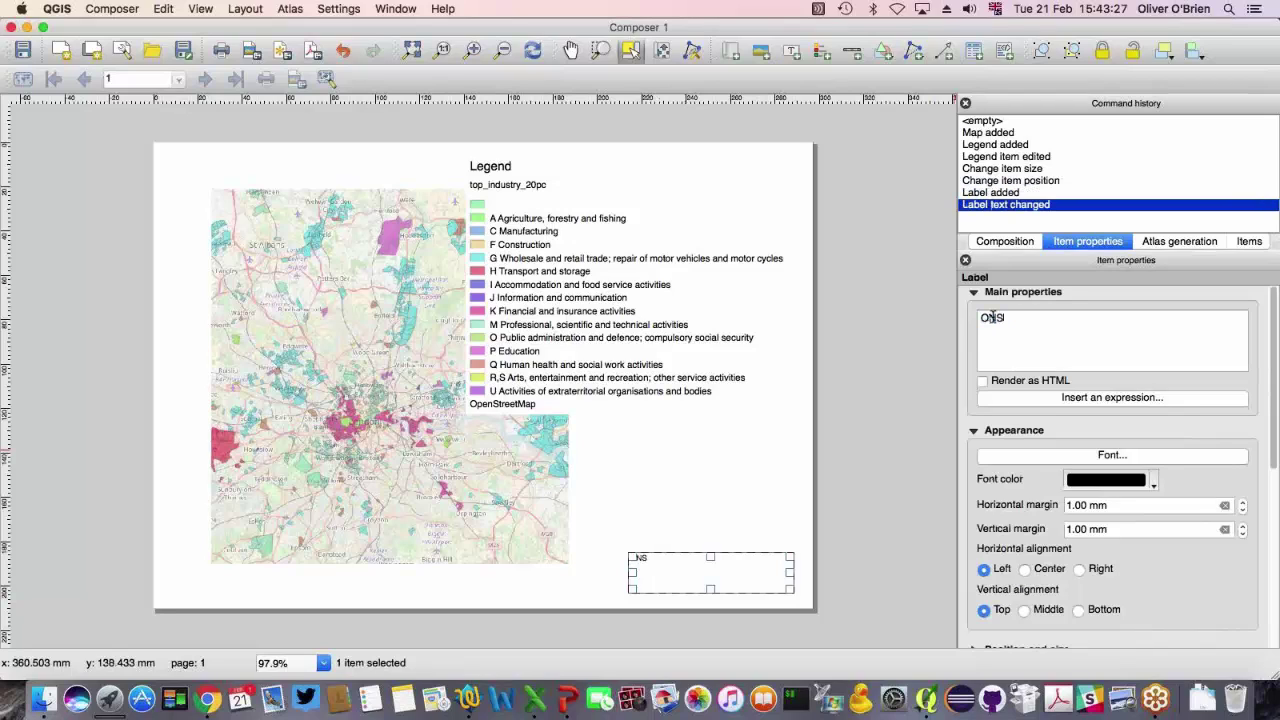
{"action": "type", "text": "NOMIS Crown"}
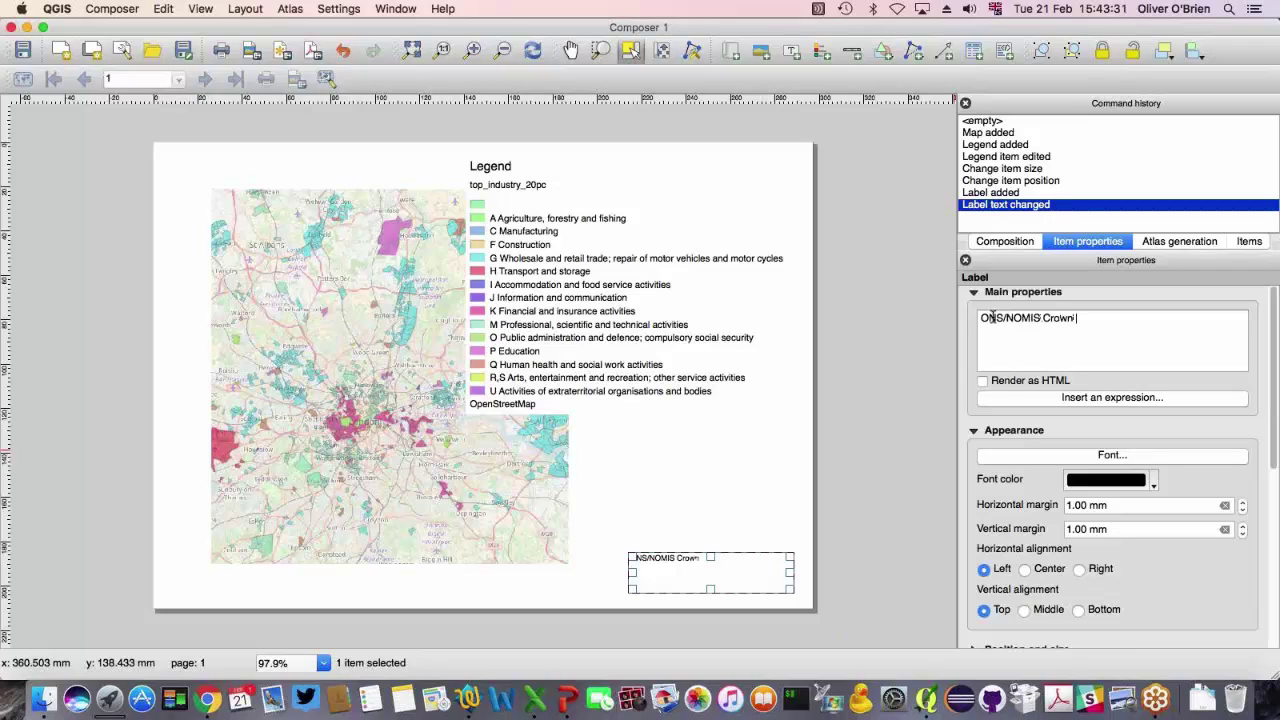
{"action": "type", "text": " Copyright, Op"}
{"action": "key", "text": "BackSpace"}
{"action": "key", "text": "BackSpace"}
{"action": "key", "text": "BackSpace"}
{"action": "type", "text": "Copyright O"}
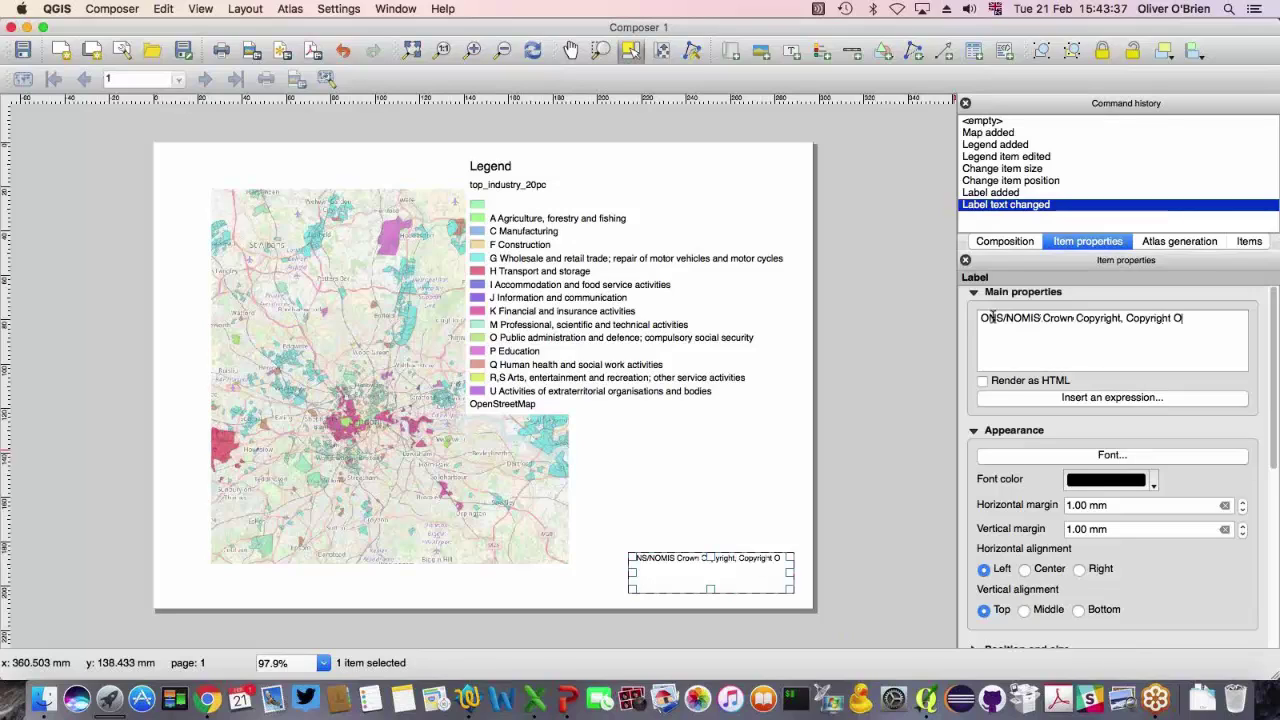
{"action": "type", "text": "penStreetMap contributors"}
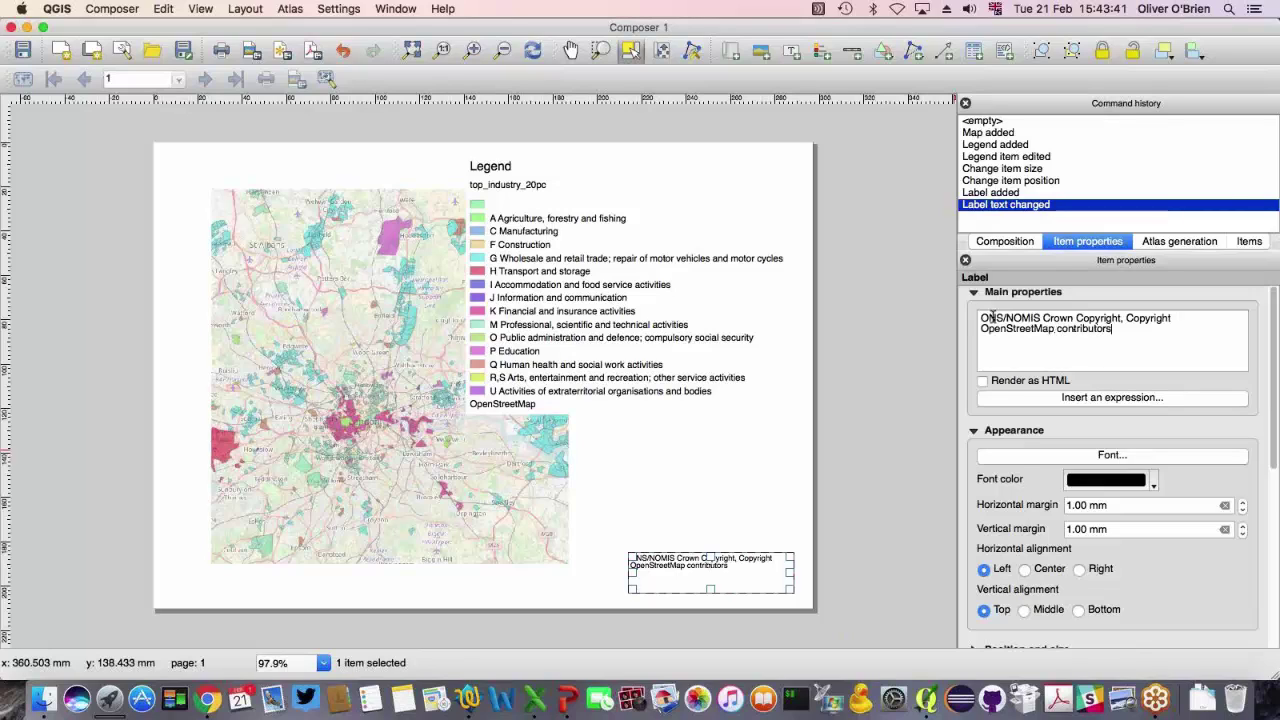
{"action": "type", "text": "."}
{"action": "left_click", "coordinate": [777, 548]}
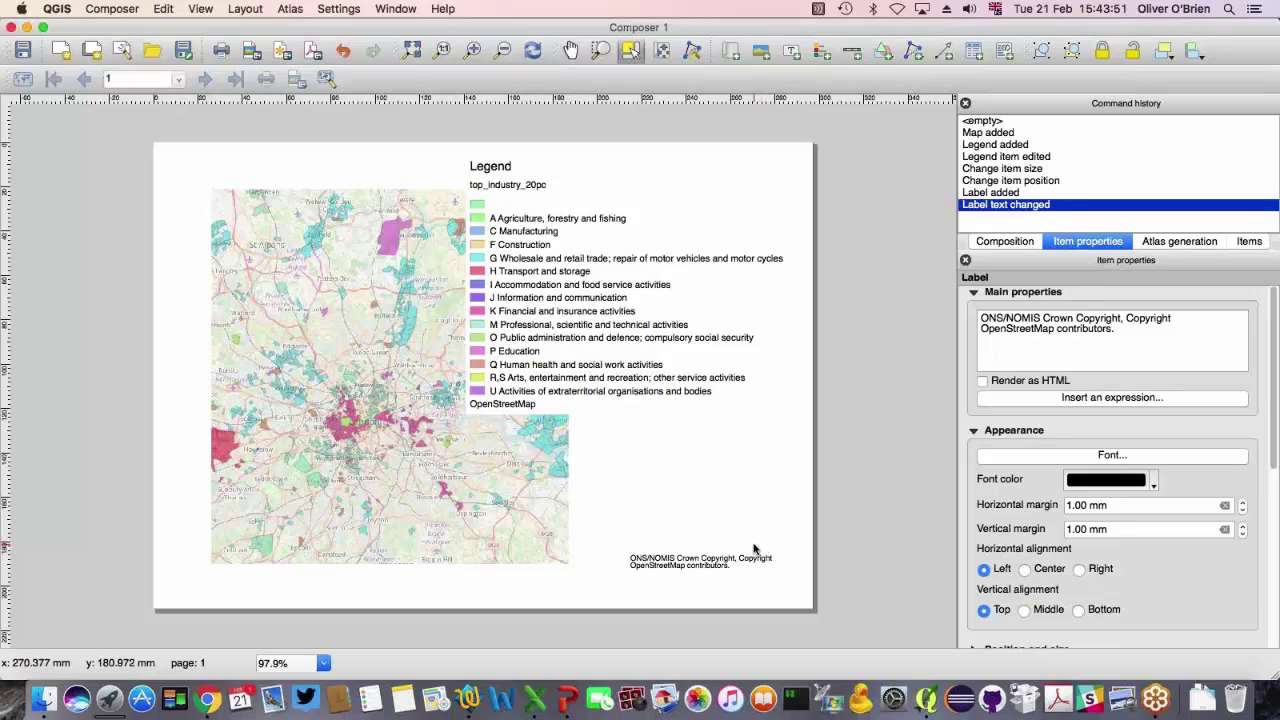
- Export the composition as a PDF, keeping Print as raster, to the Downloads folder as Top_Metric_Map_London.pdf
{"action": "left_click", "coordinate": [313, 53]}
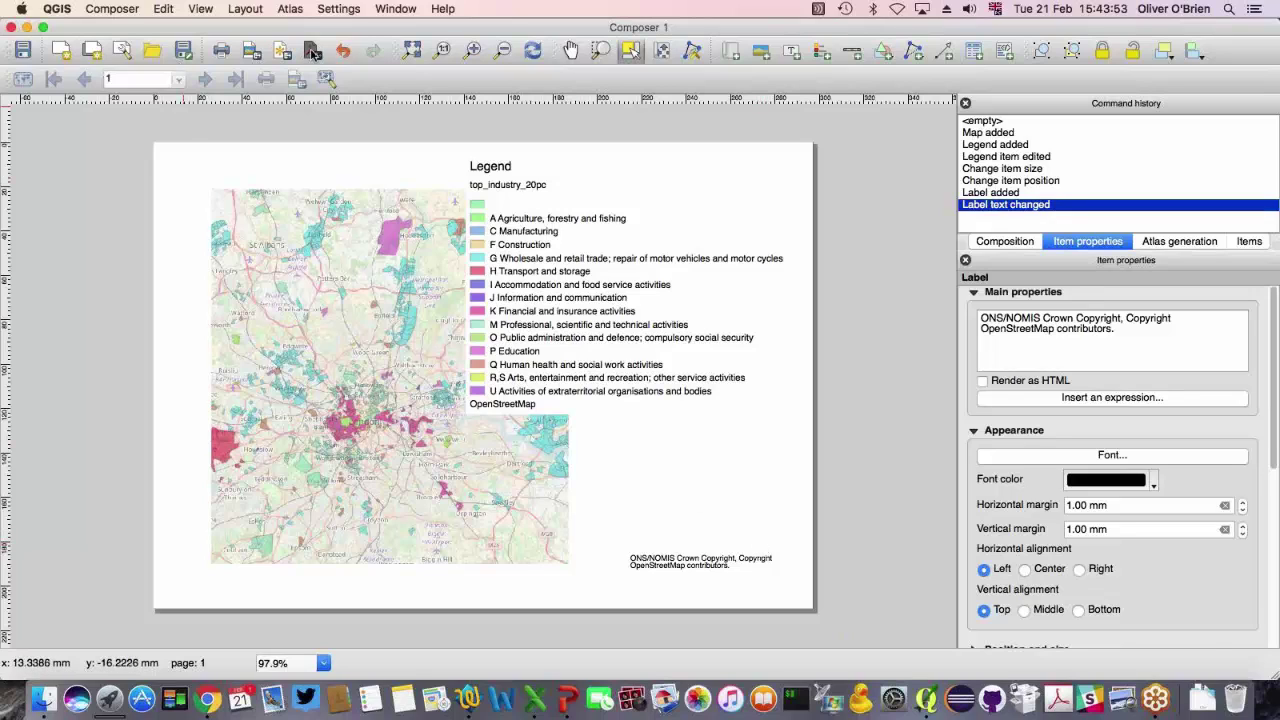
{"action": "left_click_drag", "start_coordinate": [980, 425], "coordinate": [391, 390]}
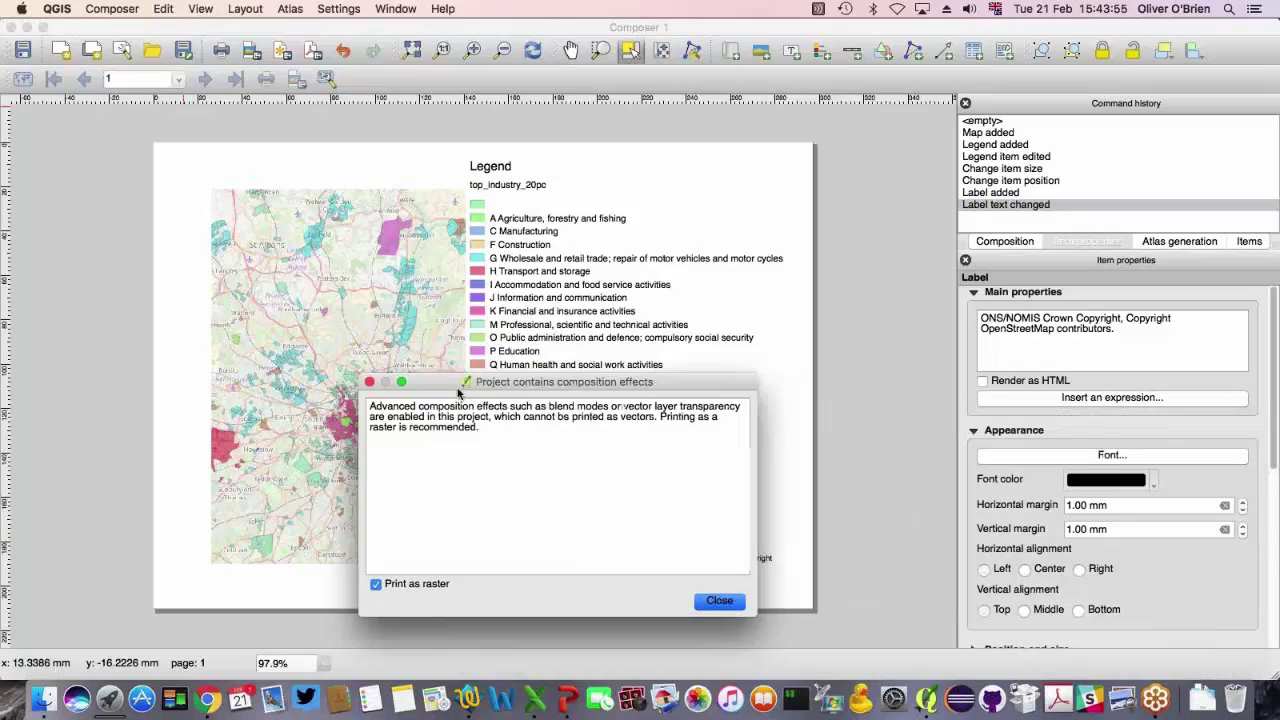
{"action": "left_click", "coordinate": [719, 601]}
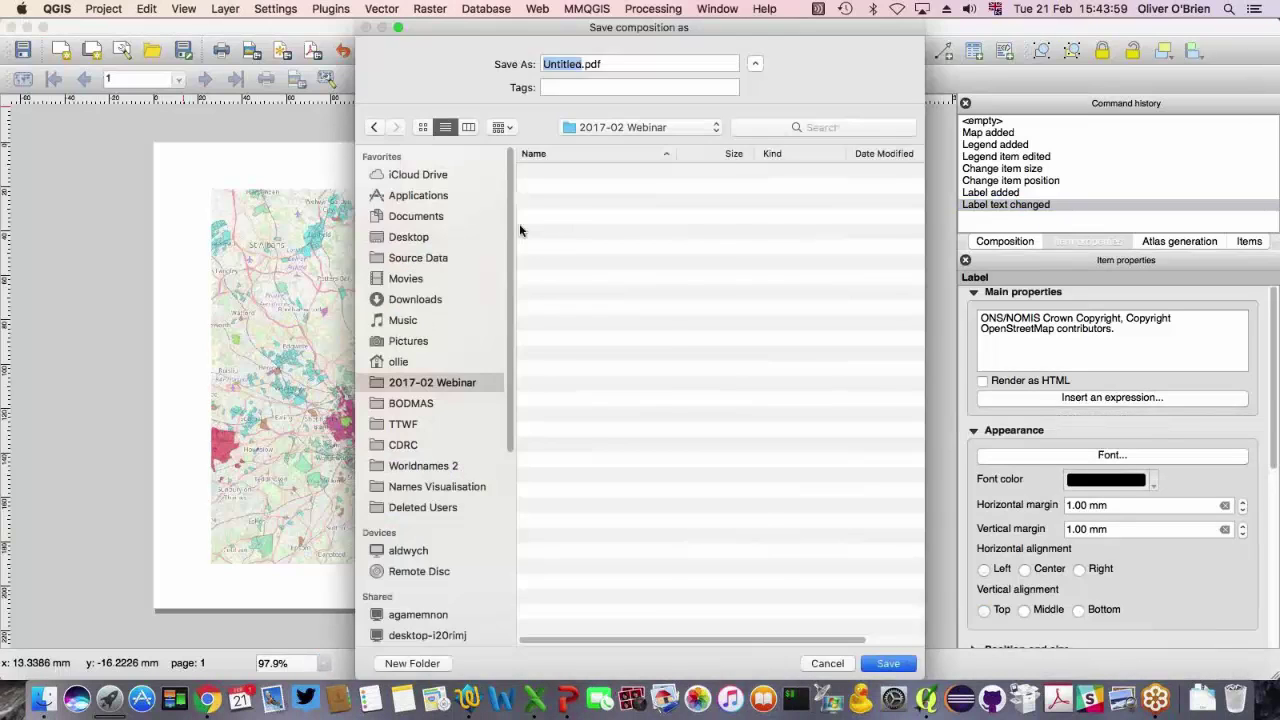
{"action": "left_click", "coordinate": [623, 127]}
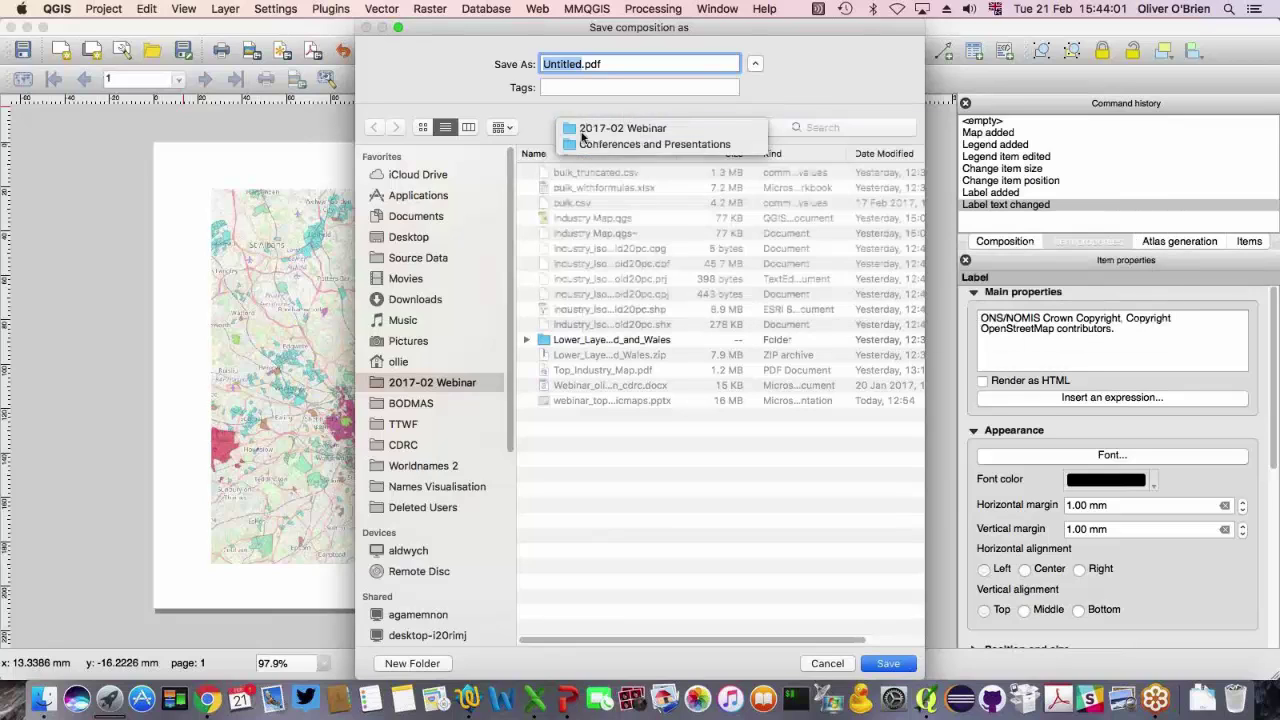
{"action": "left_click", "coordinate": [414, 303]}
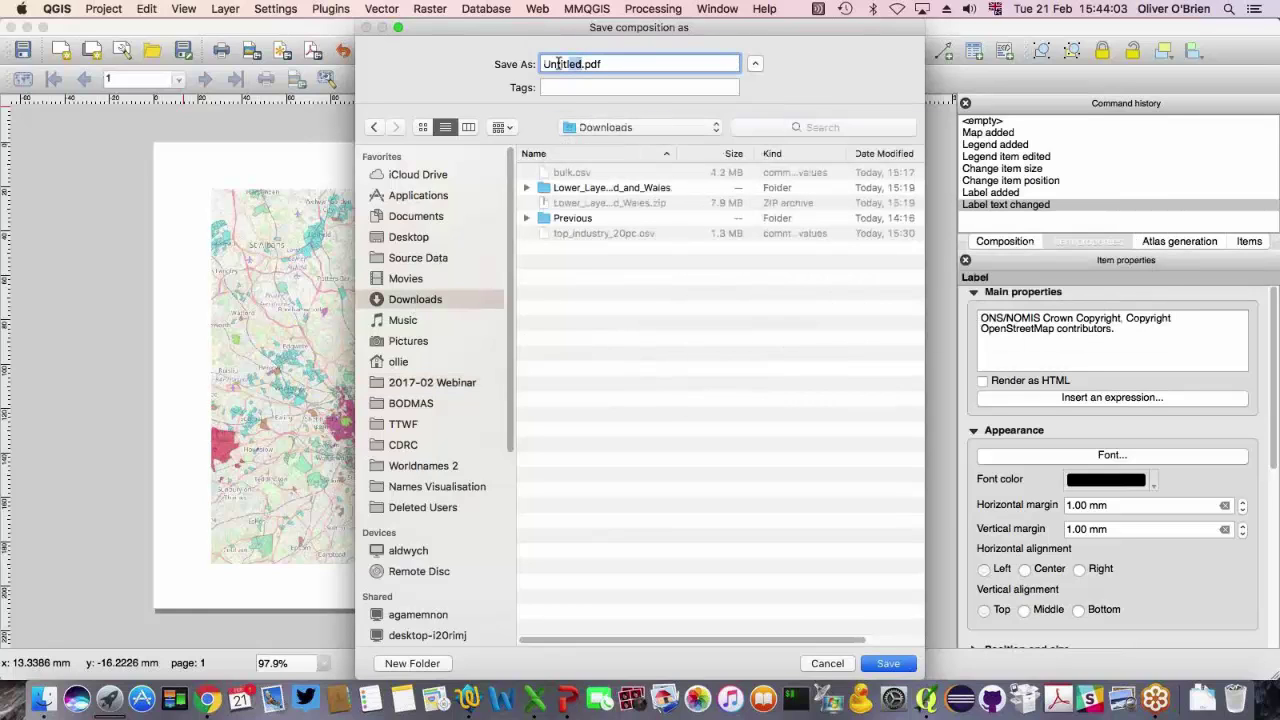
{"action": "type", "text": "Top_Metric_Map_London"}
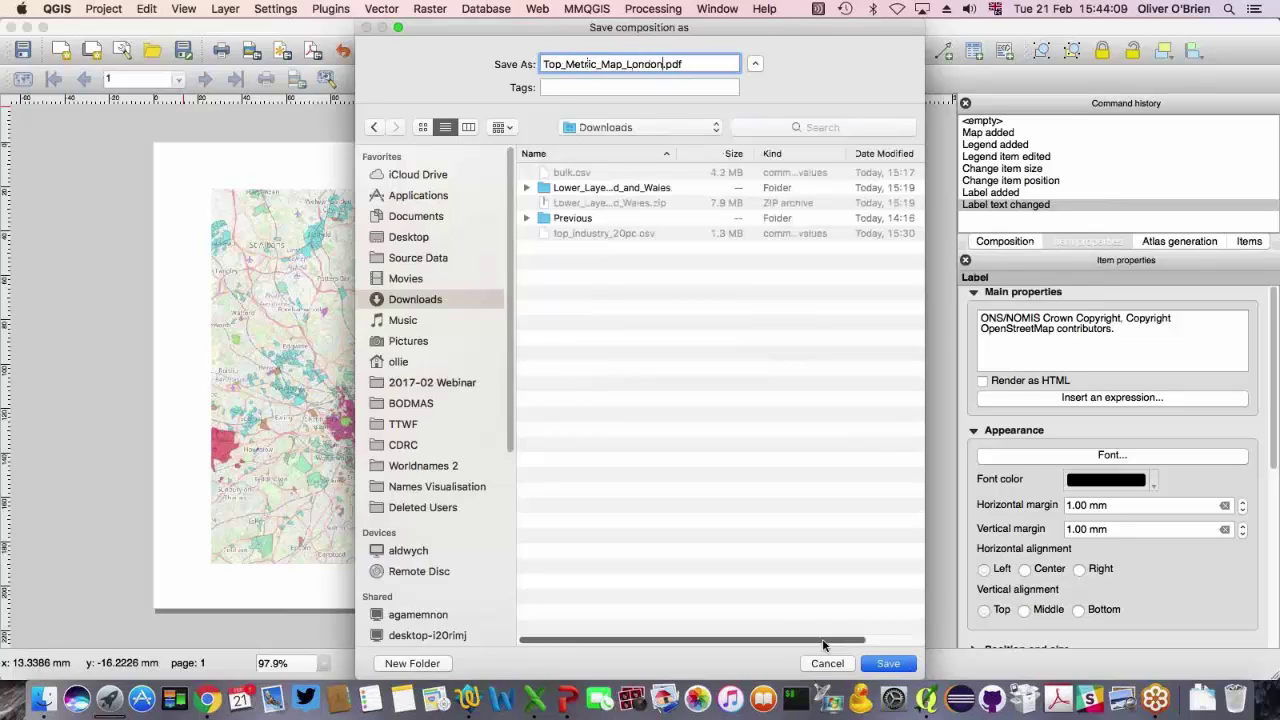
{"action": "left_click", "coordinate": [884, 663]}
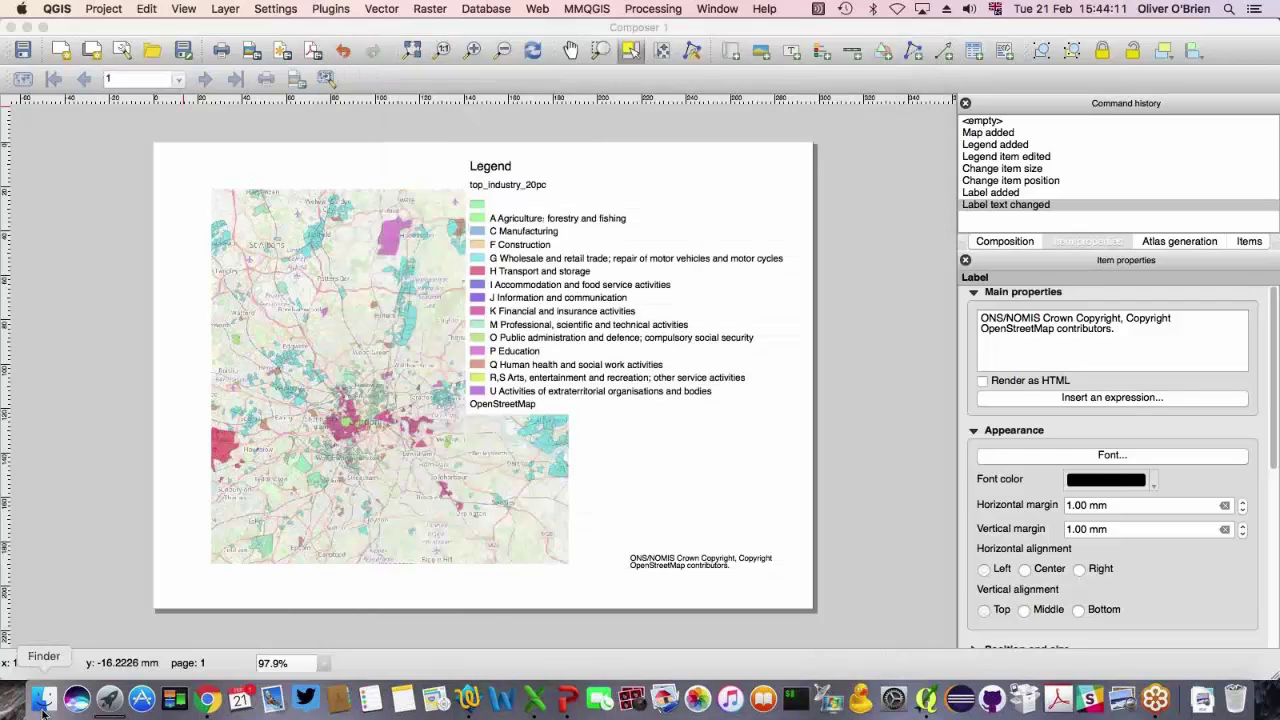
- Switch to Finder, open Top_Metric_Map_London.pdf from Downloads in Preview, and inspect the exported map and legend up close
{"action": "left_click", "coordinate": [43, 698]}
{"action": "left_click", "coordinate": [555, 293]}
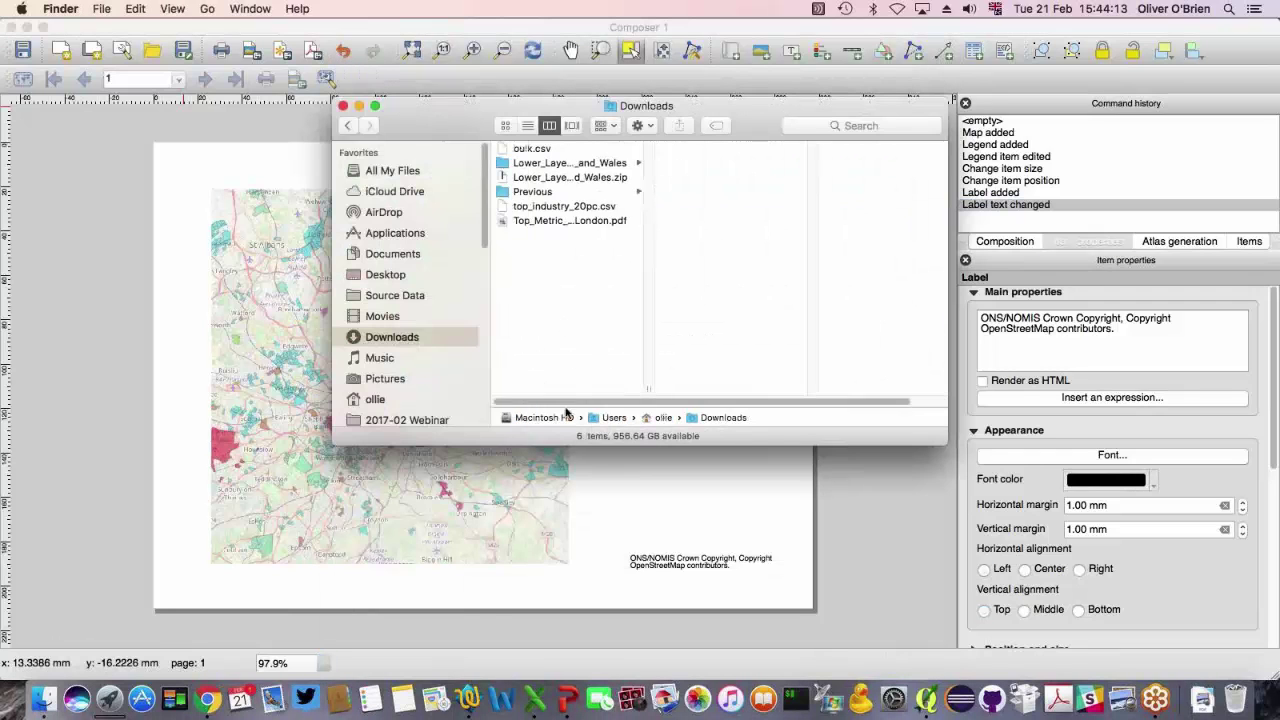
{"action": "right_click", "coordinate": [558, 222]}
{"action": "left_click", "coordinate": [570, 229]}
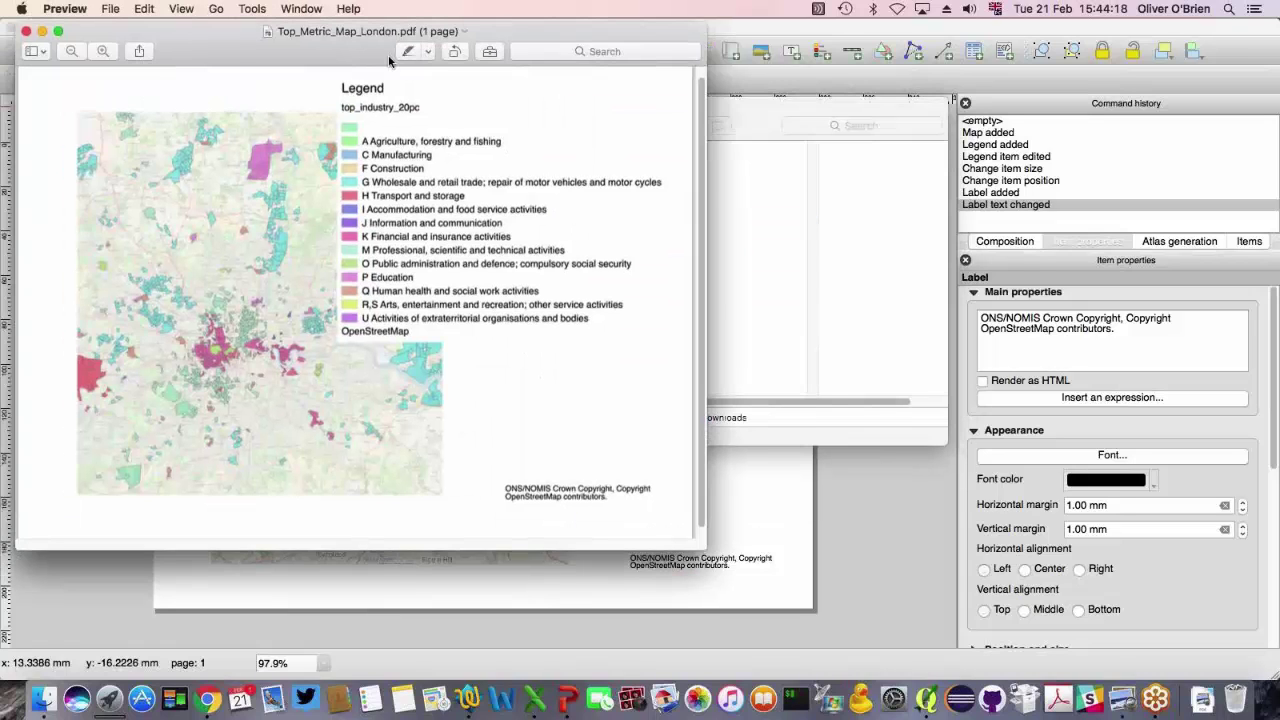
{"action": "left_click_drag", "start_coordinate": [389, 62], "coordinate": [568, 138]}
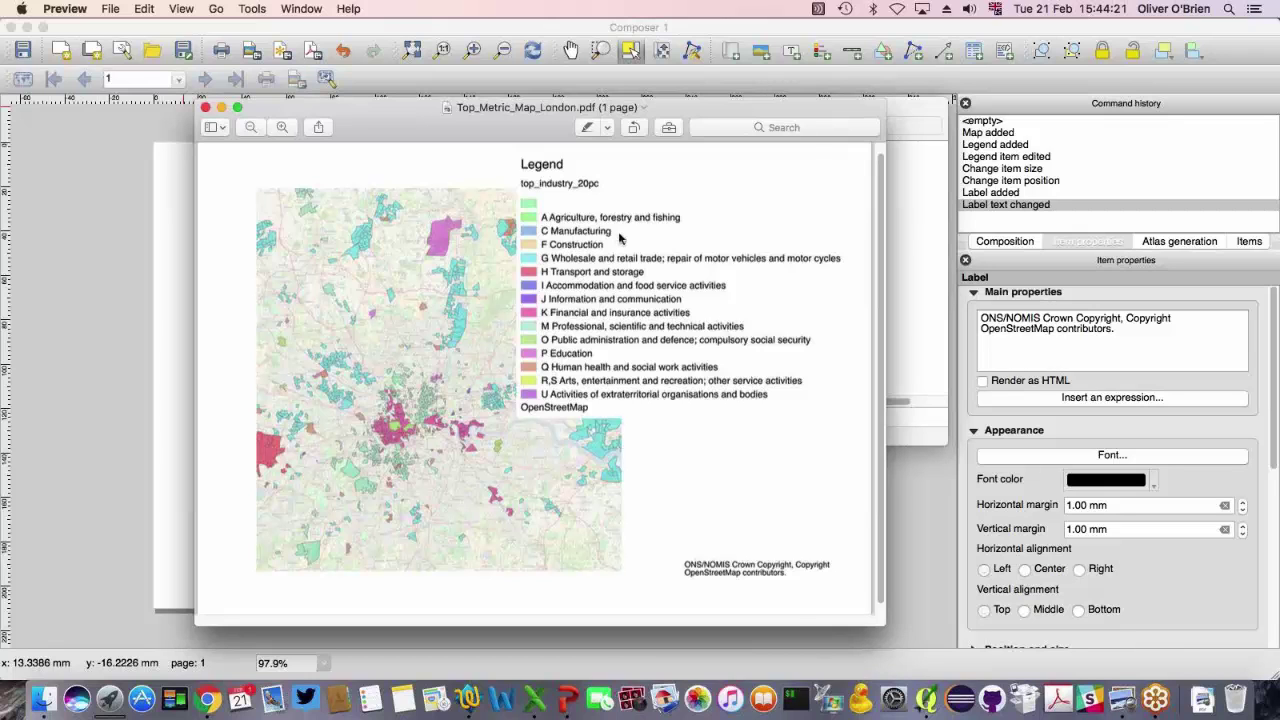
{"action": "key", "text": "super+equal"}
{"action": "key", "text": "super+equal"}
{"action": "key", "text": "super+equal"}
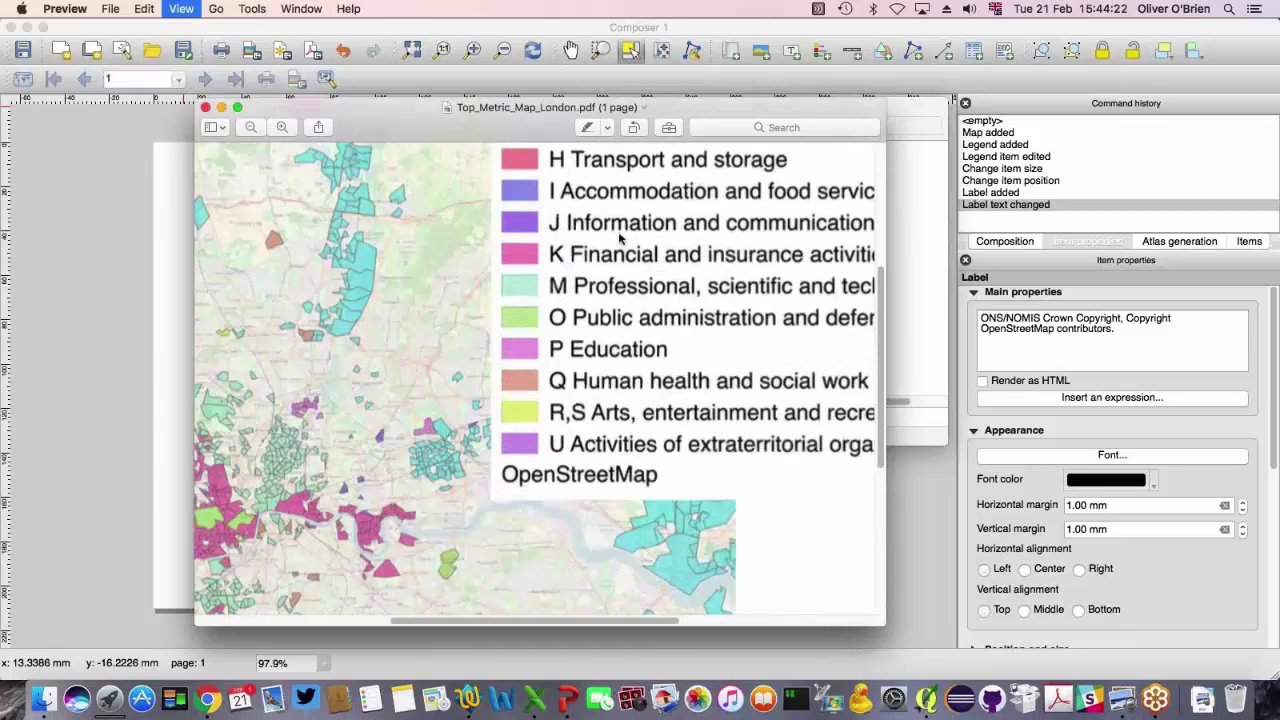
{"action": "key", "text": "super+equal"}
{"action": "key", "text": "super+equal"}
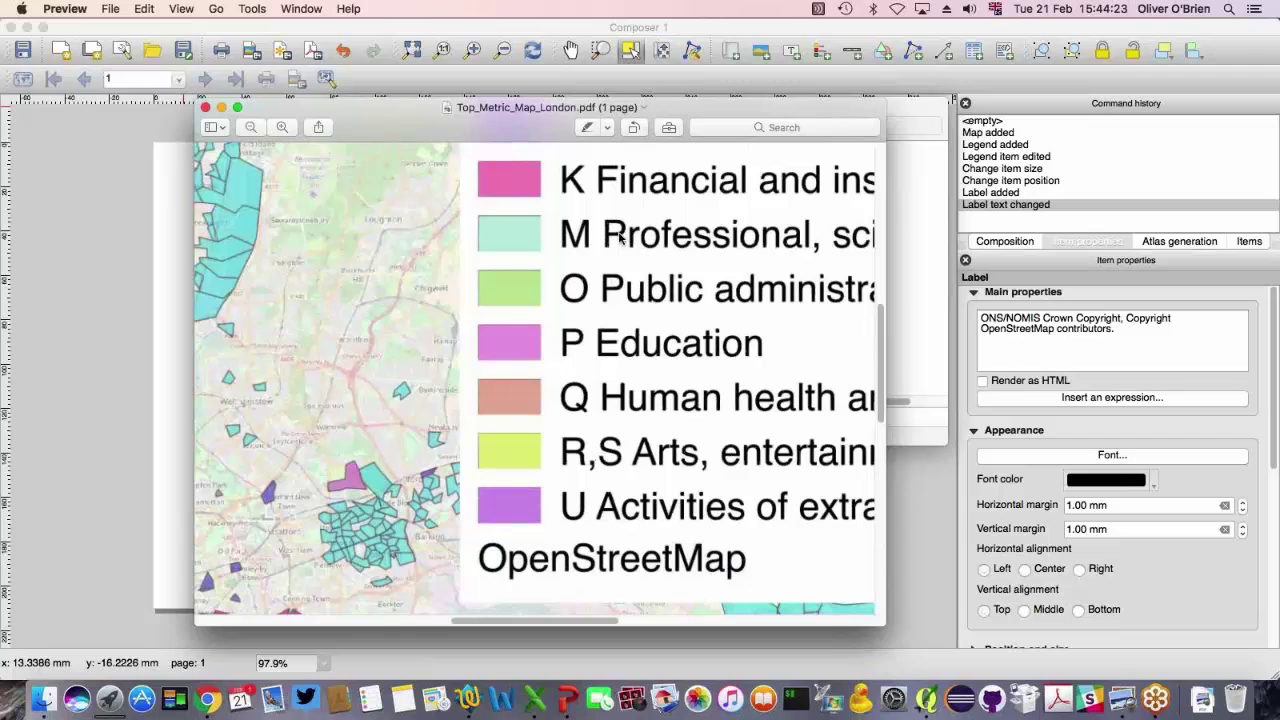
- Zoom out to check the whole page of the exported PDF with map, legend and copyright label, and close it
{"action": "key", "text": "super+minus"}
{"action": "key", "text": "super+minus"}
{"action": "key", "text": "super+minus"}
{"action": "key", "text": "super+minus"}
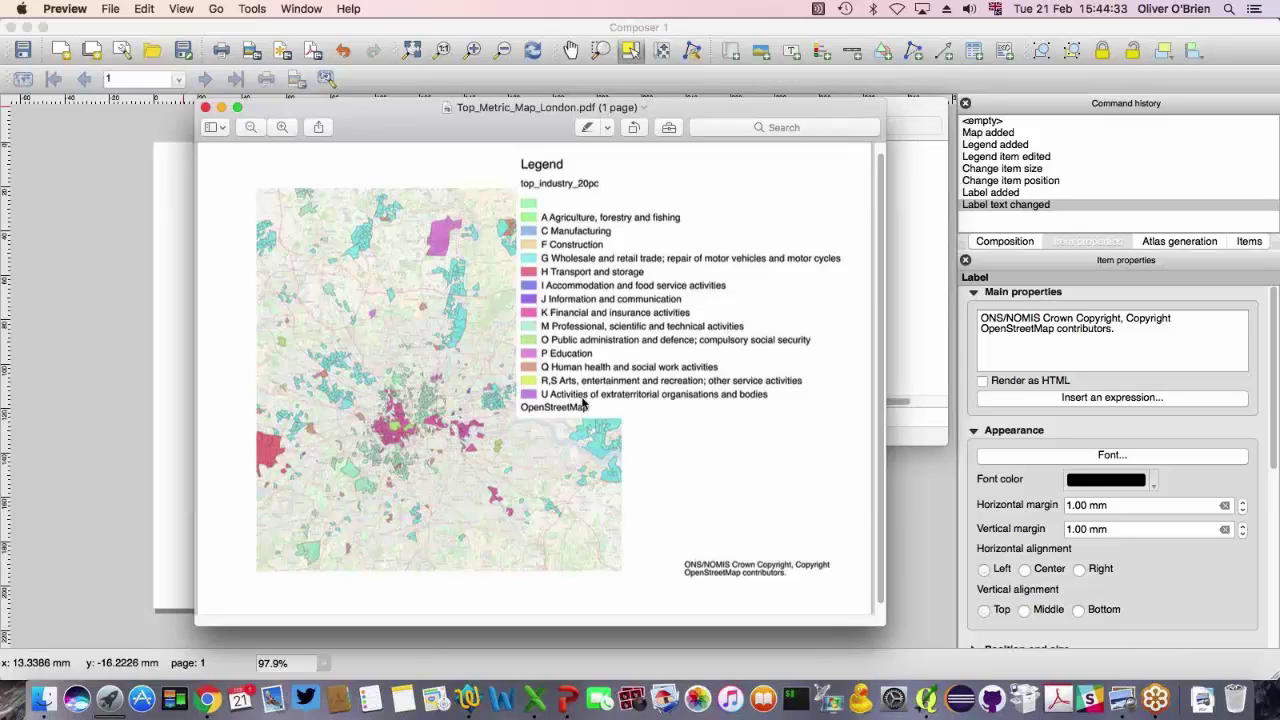
{"action": "left_click", "coordinate": [206, 108]}
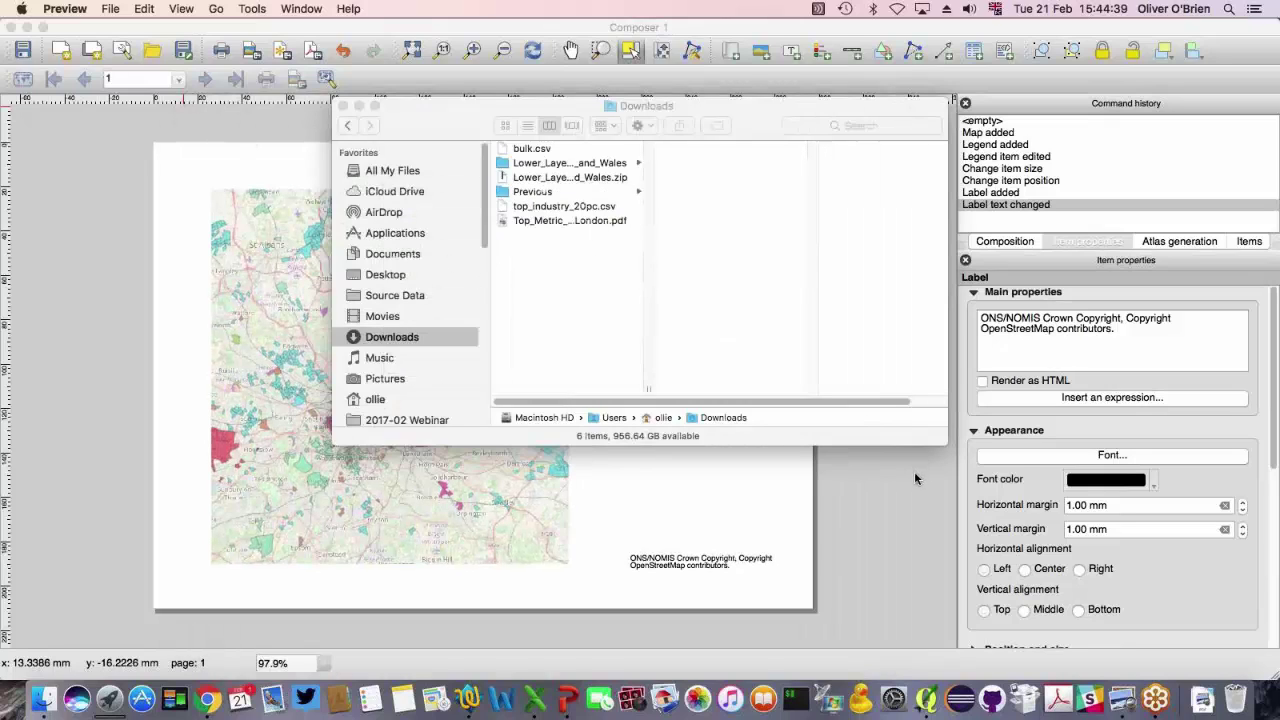
- Switch to Chrome and open the CDRC Maps website at maps.cdrc.ac.uk
{"action": "left_click", "coordinate": [210, 704]}
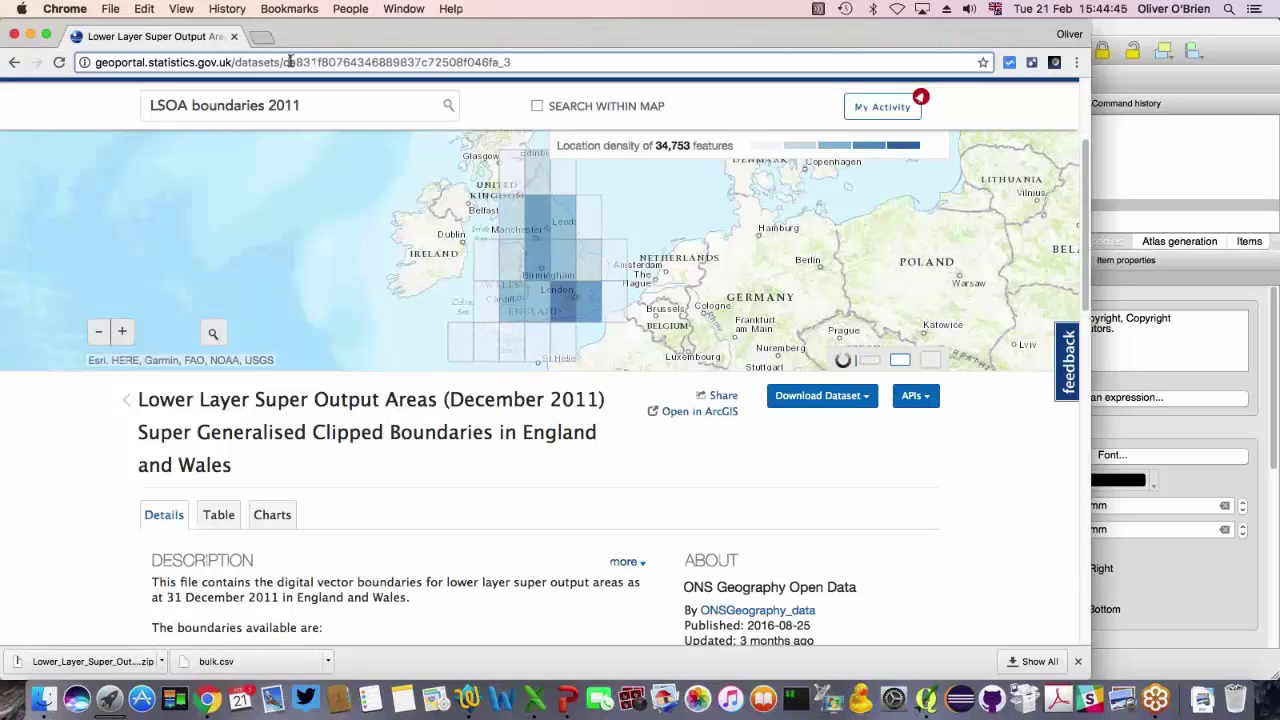
{"action": "left_click", "coordinate": [291, 62]}
{"action": "type", "text": "maps."}
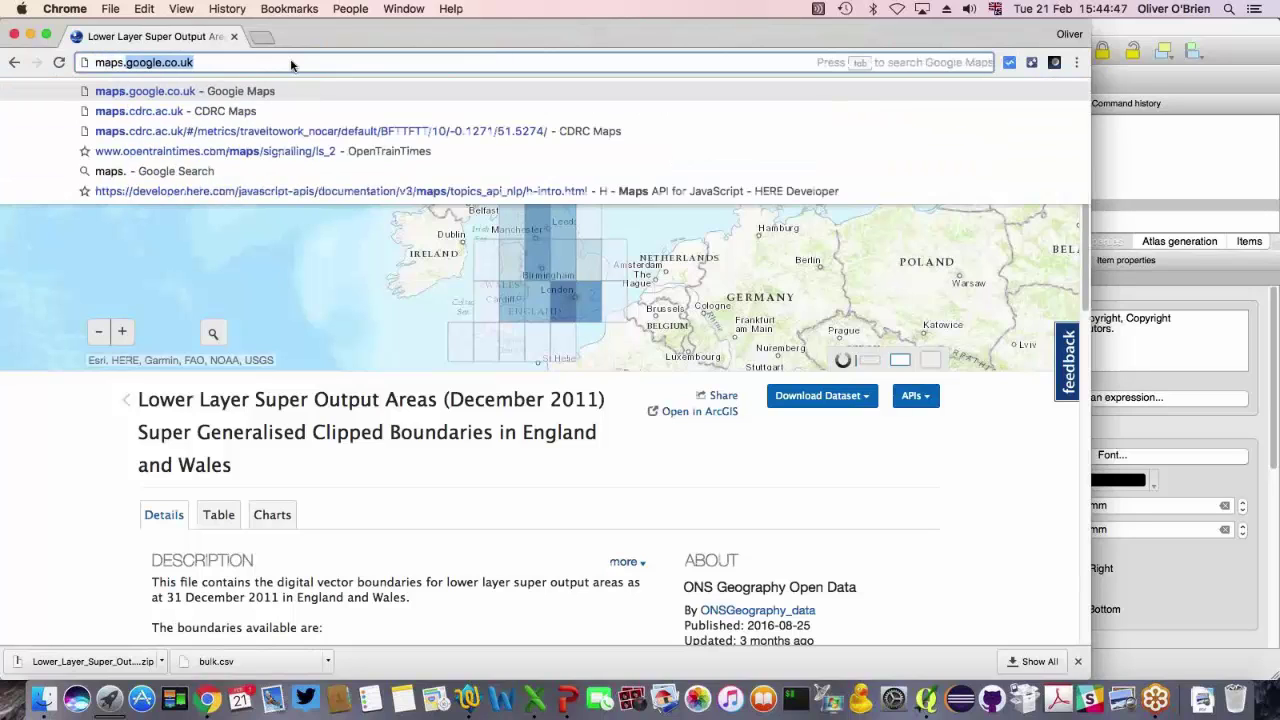
{"action": "type", "text": "cdrc.ac.uk"}
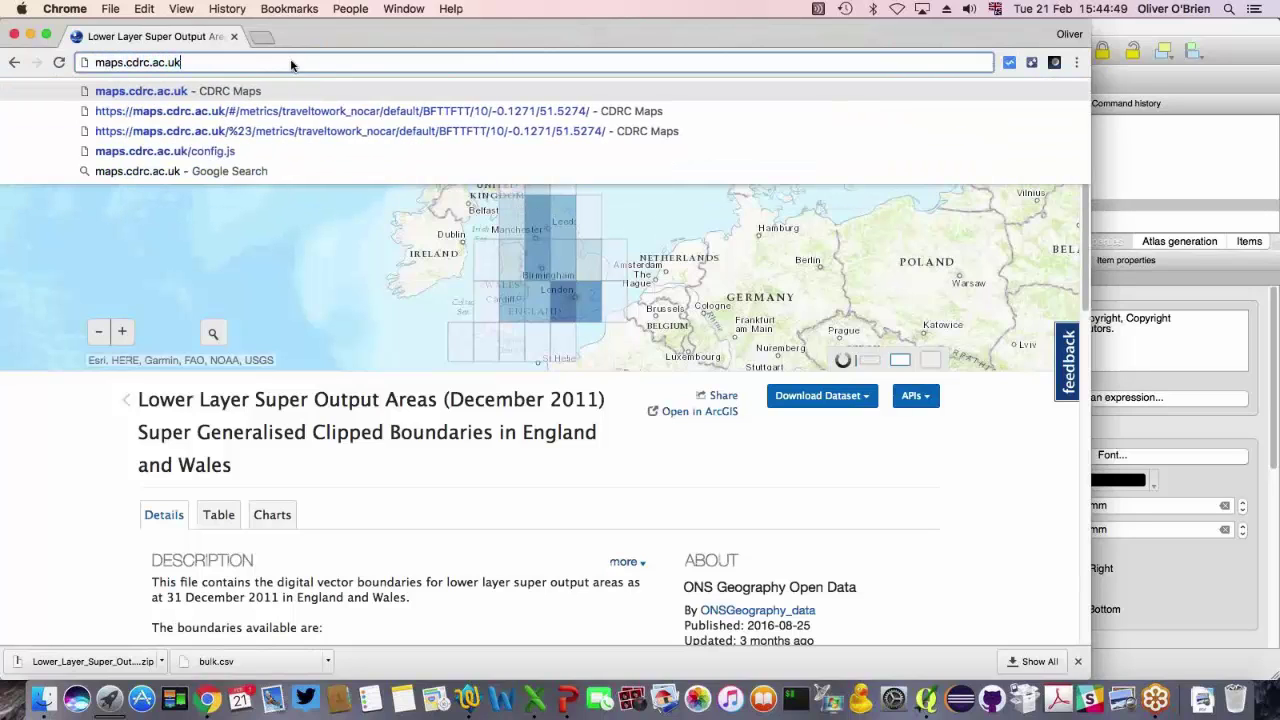
{"action": "key", "text": "Return"}
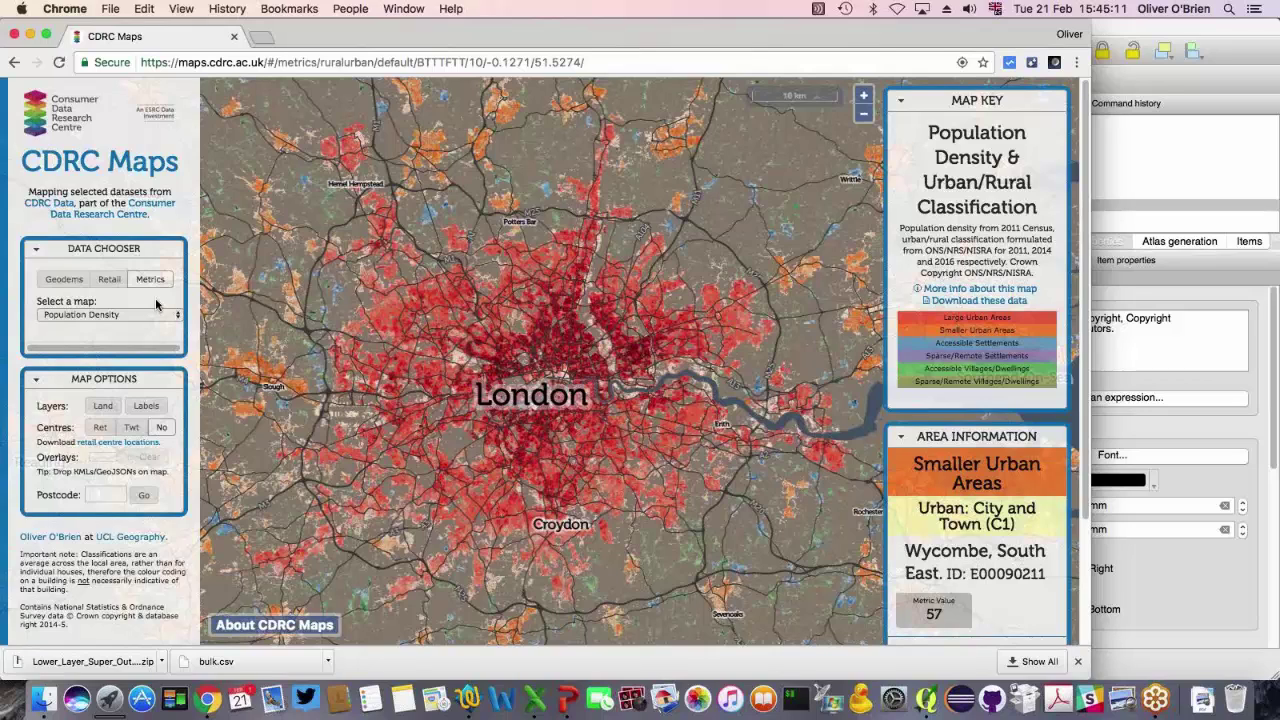
- Show the Top Industry map and examine the industry pattern across central London and the wider South East
{"action": "left_click", "coordinate": [153, 318]}
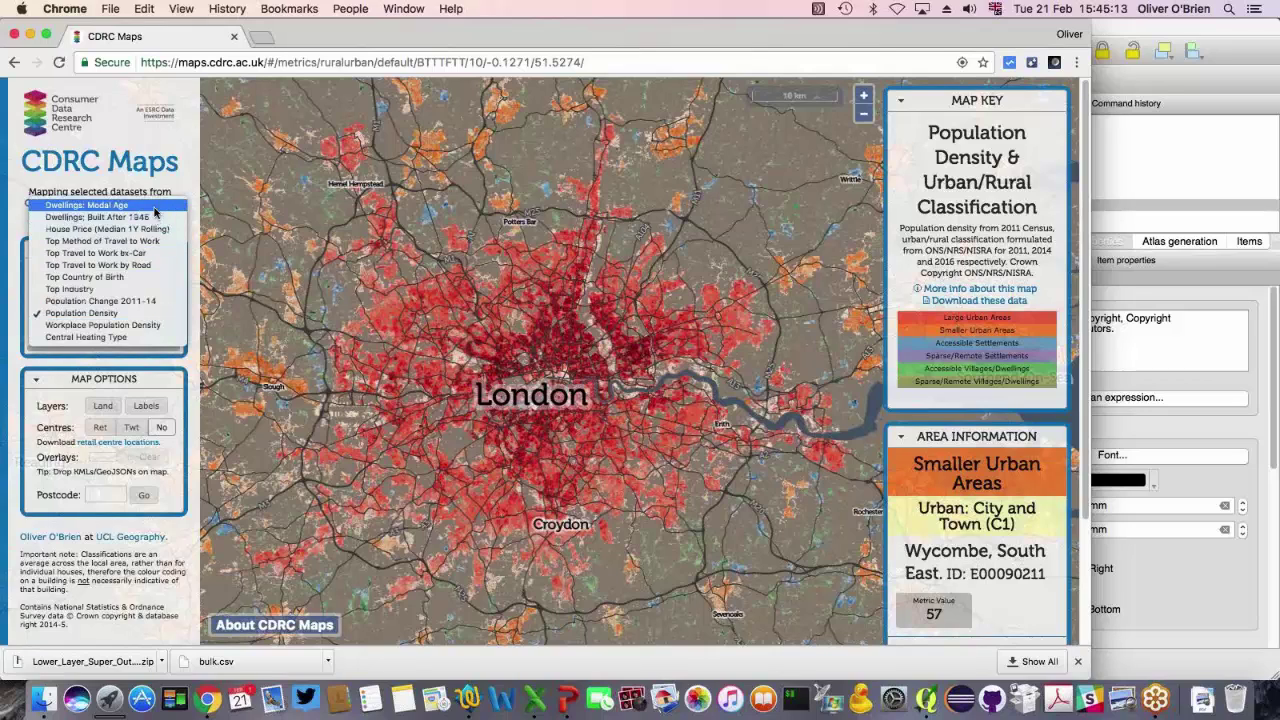
{"action": "left_click", "coordinate": [143, 293]}
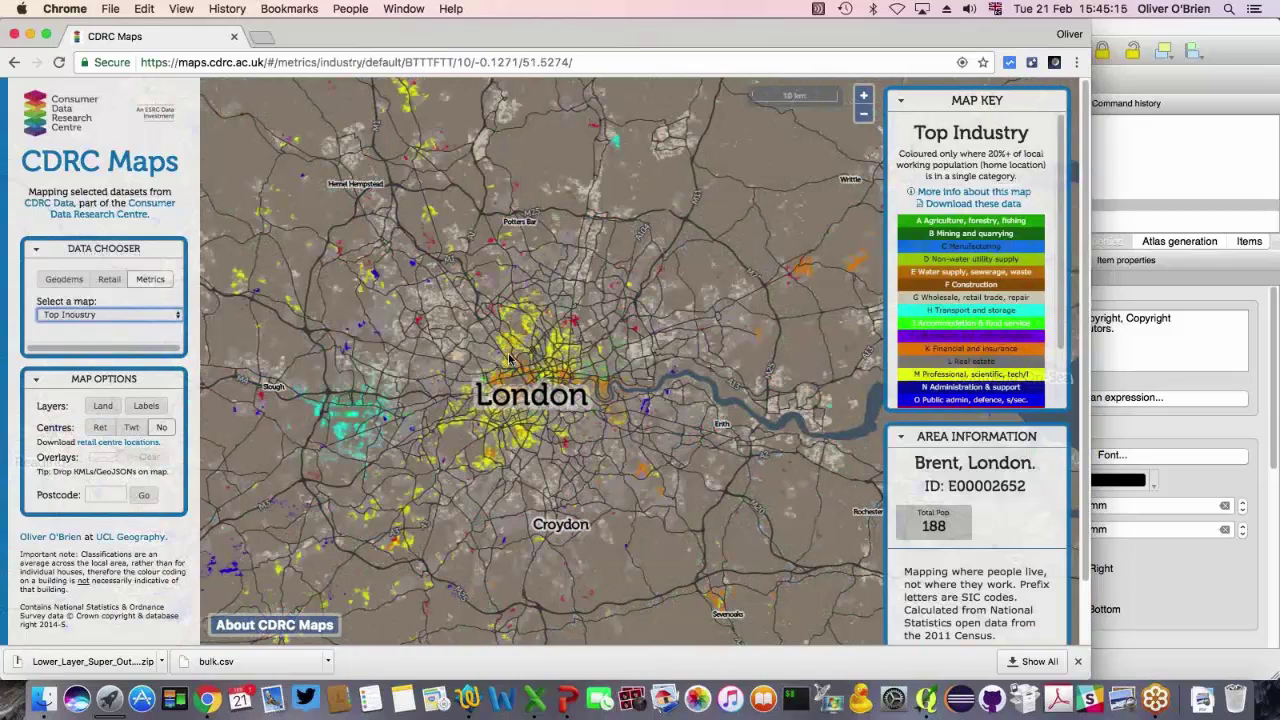
{"action": "scroll", "coordinate": [508, 358], "scroll_direction": "up", "scroll_amount": 2}
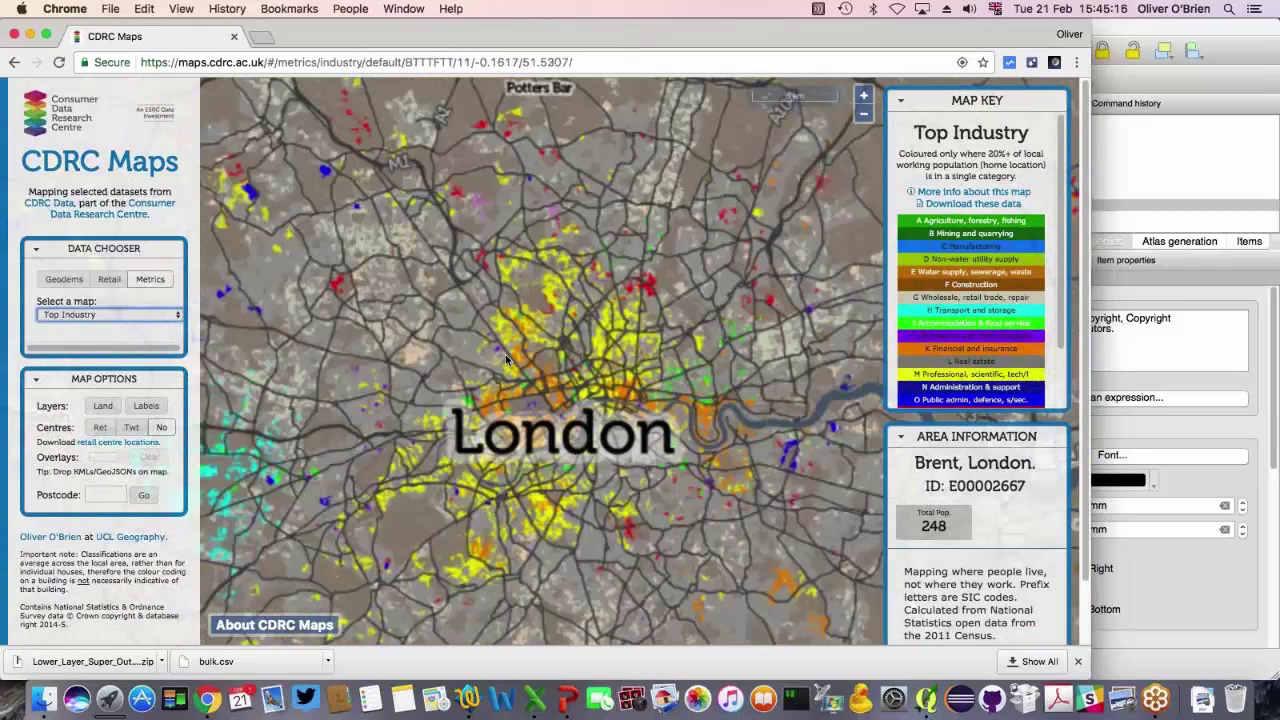
{"action": "scroll", "coordinate": [570, 377], "scroll_direction": "up", "scroll_amount": 2}
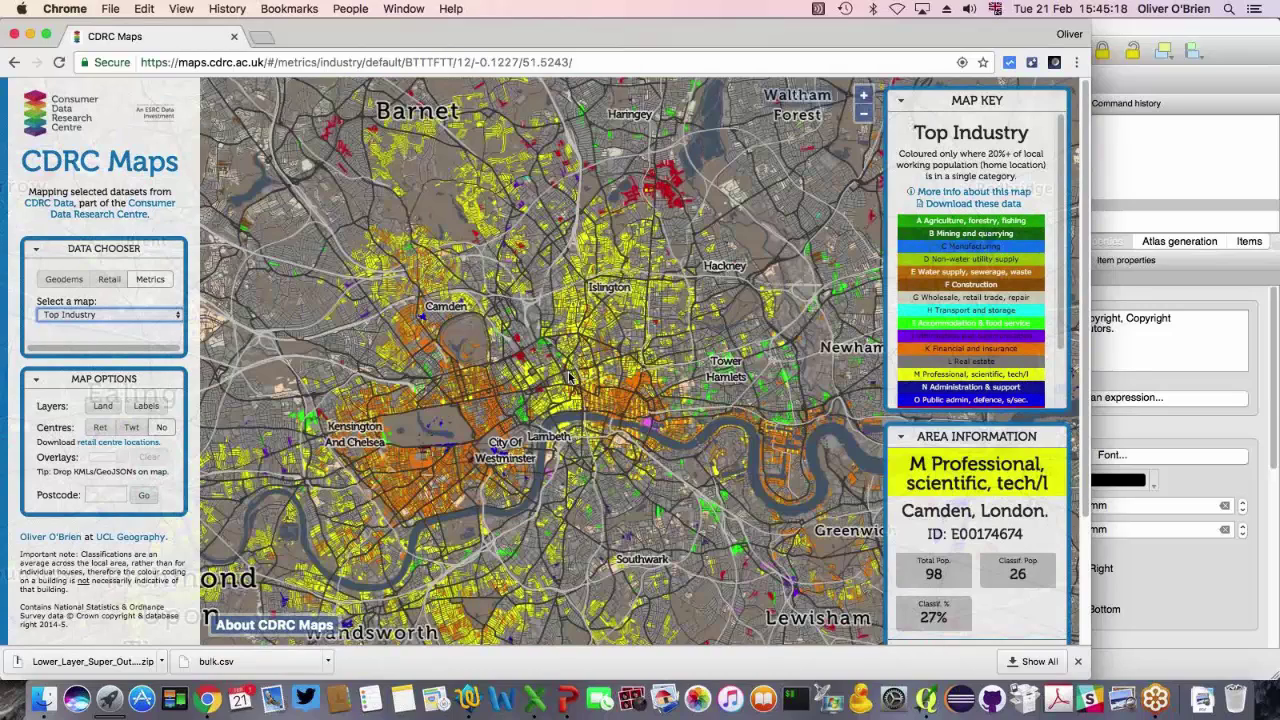
{"action": "scroll", "coordinate": [570, 377], "scroll_direction": "down", "scroll_amount": 4}
{"action": "scroll", "coordinate": [432, 297], "scroll_direction": "down", "scroll_amount": 4}
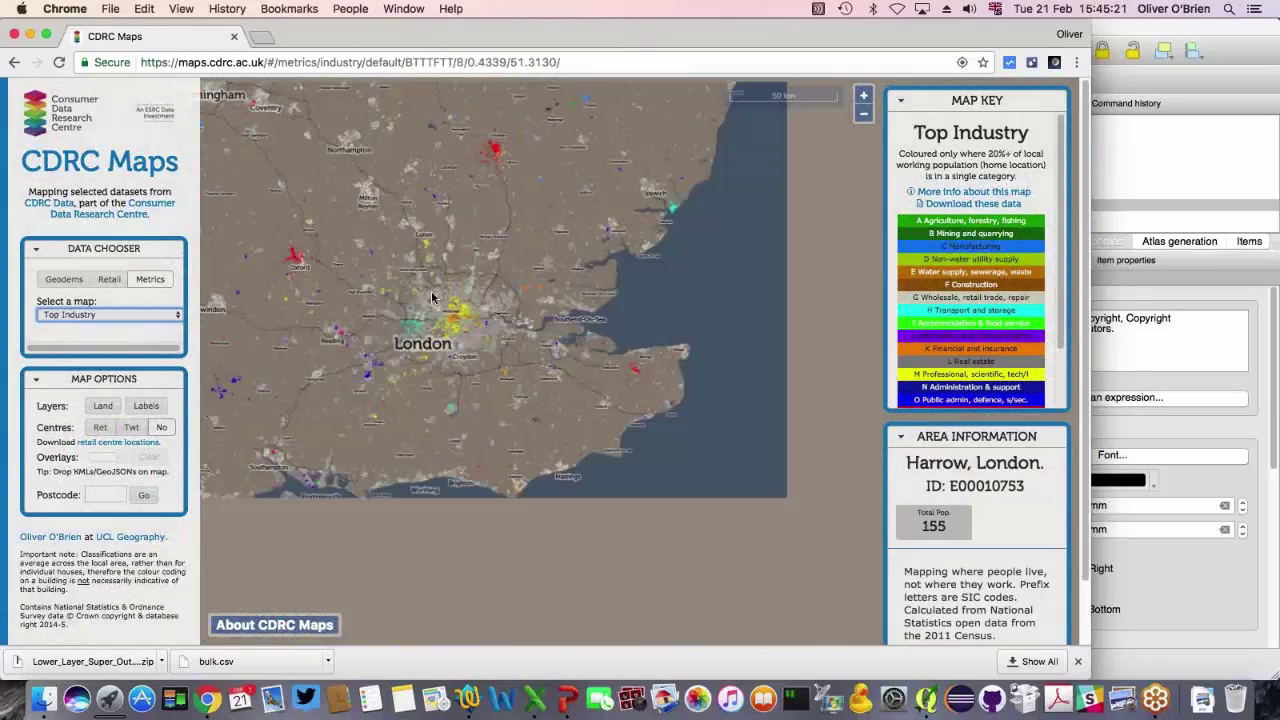
- Examine the Top Industry map across northern England, the Scottish Borders and the area around Glasgow and Edinburgh
{"action": "left_click_drag", "start_coordinate": [432, 297], "coordinate": [604, 454]}
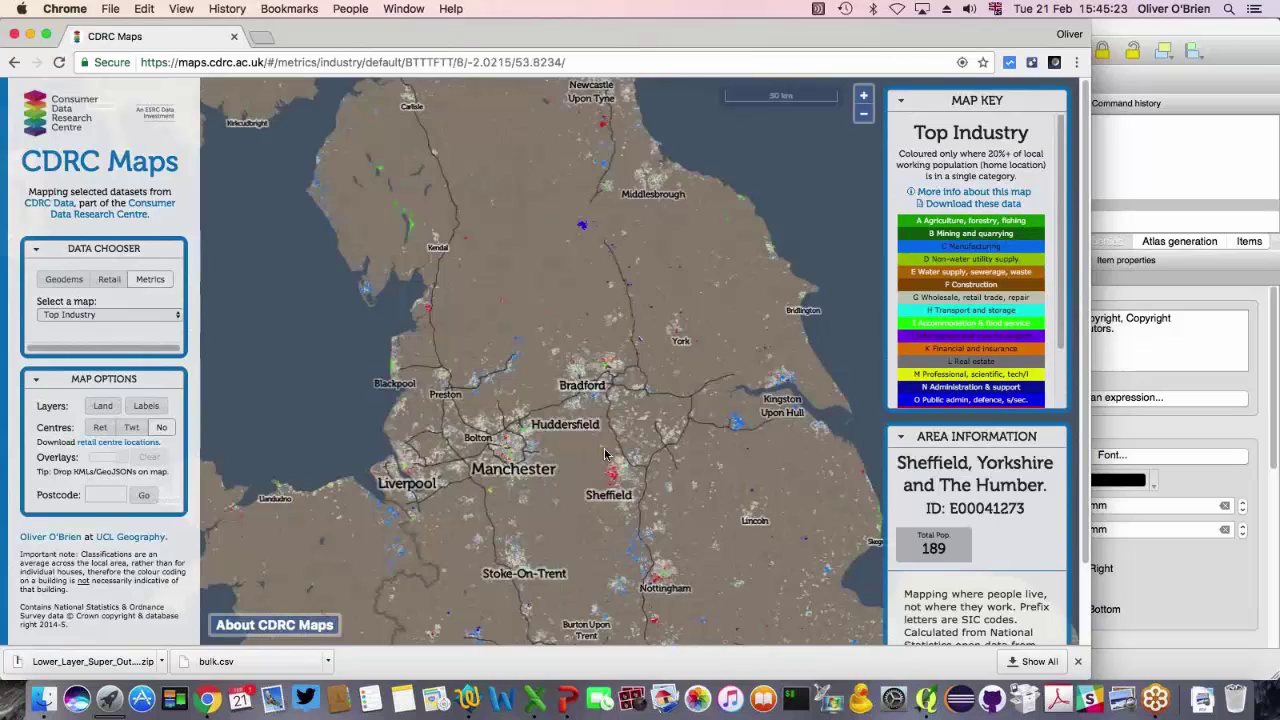
{"action": "mouse_move", "coordinate": [435, 88]}
{"action": "left_mouse_down"}
{"action": "mouse_move", "coordinate": [562, 460]}
{"action": "mouse_move", "coordinate": [628, 170]}
{"action": "mouse_move", "coordinate": [626, 535]}
{"action": "left_mouse_up"}
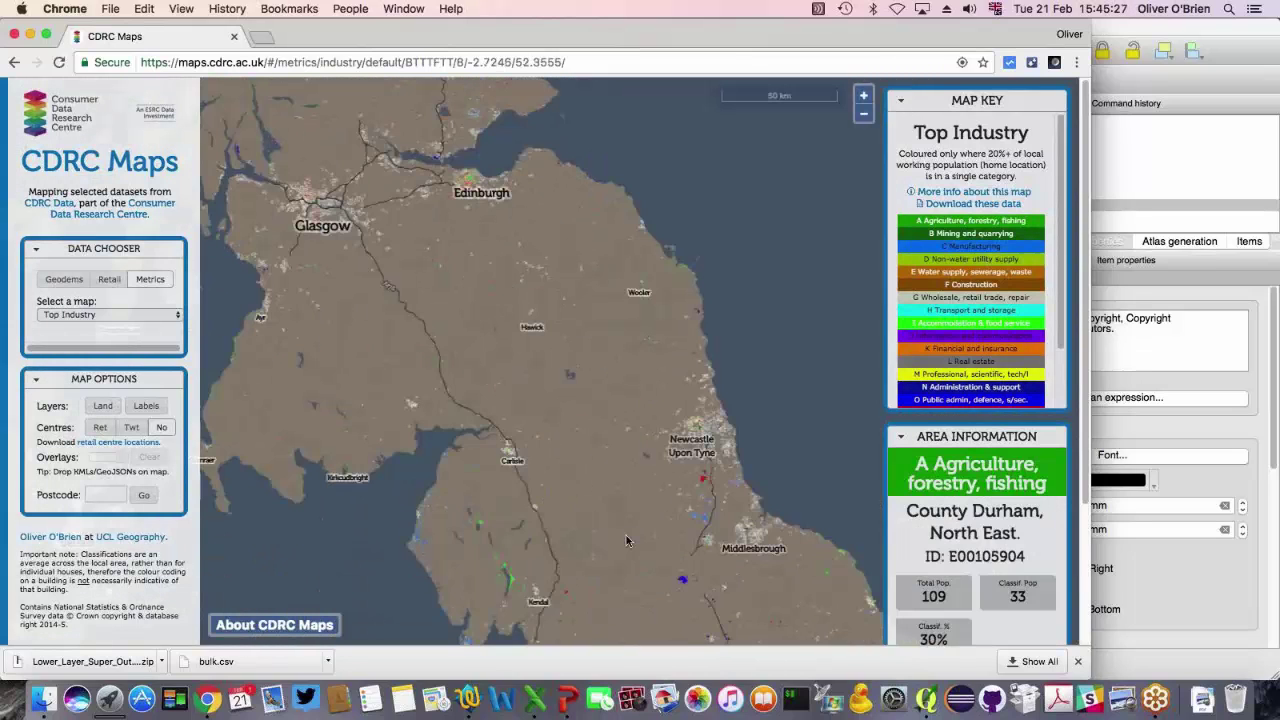
{"action": "left_click_drag", "start_coordinate": [690, 150], "coordinate": [649, 466]}
{"action": "left_click_drag", "start_coordinate": [250, 635], "coordinate": [580, 505]}
{"action": "left_click_drag", "start_coordinate": [824, 322], "coordinate": [670, 370]}
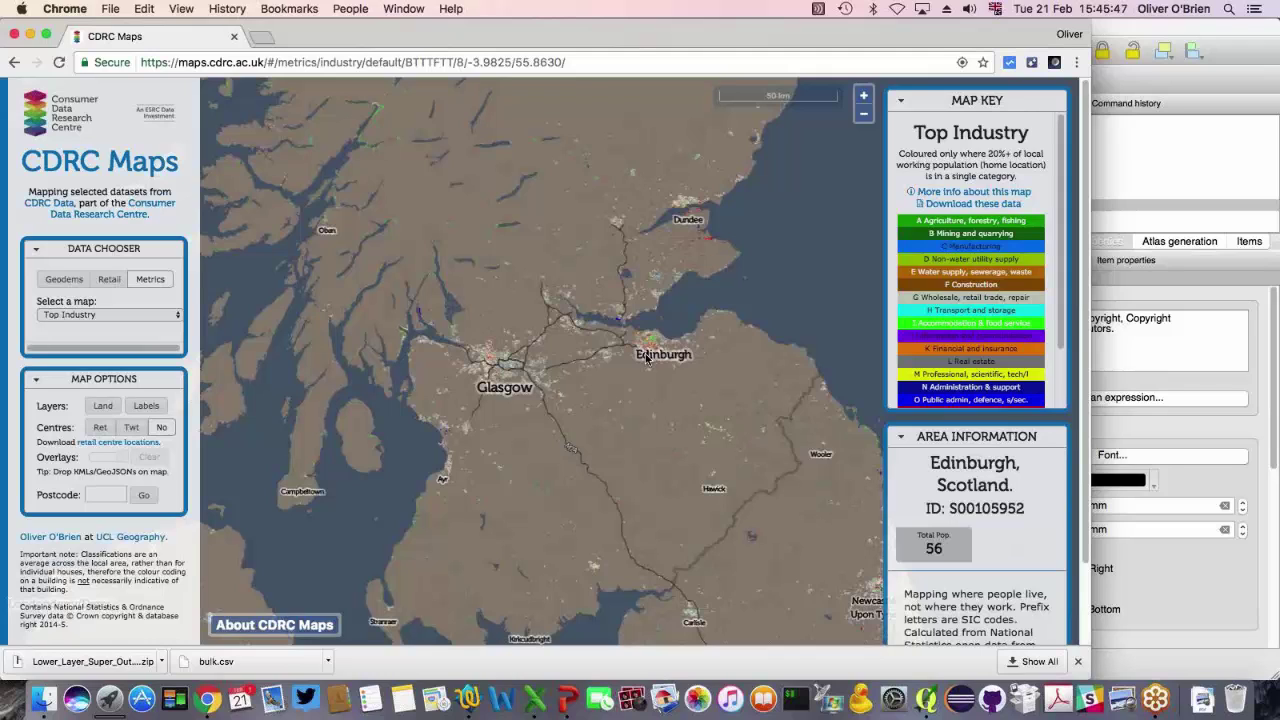
{"action": "left_click_drag", "start_coordinate": [658, 422], "coordinate": [510, 146]}
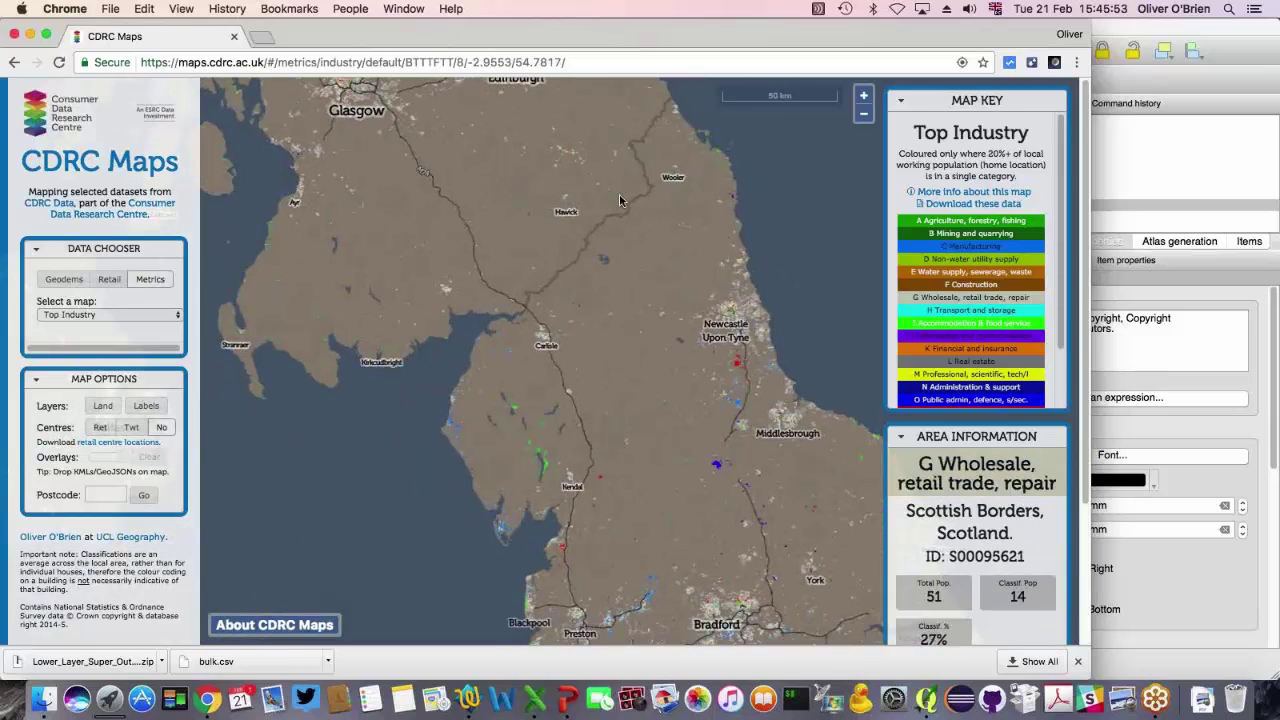
{"action": "left_click_drag", "start_coordinate": [622, 223], "coordinate": [785, 585]}
{"action": "scroll", "coordinate": [626, 337], "scroll_direction": "up", "scroll_amount": 2}
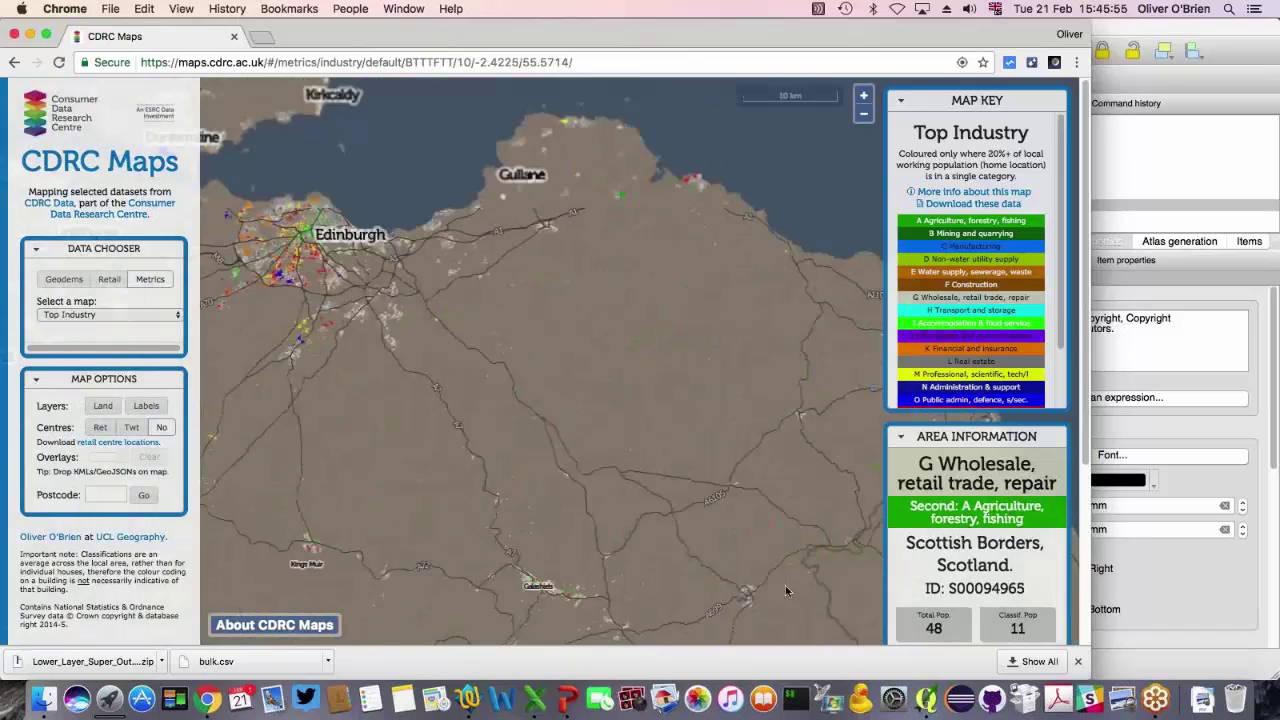
{"action": "scroll", "coordinate": [602, 454], "scroll_direction": "down", "scroll_amount": 2}
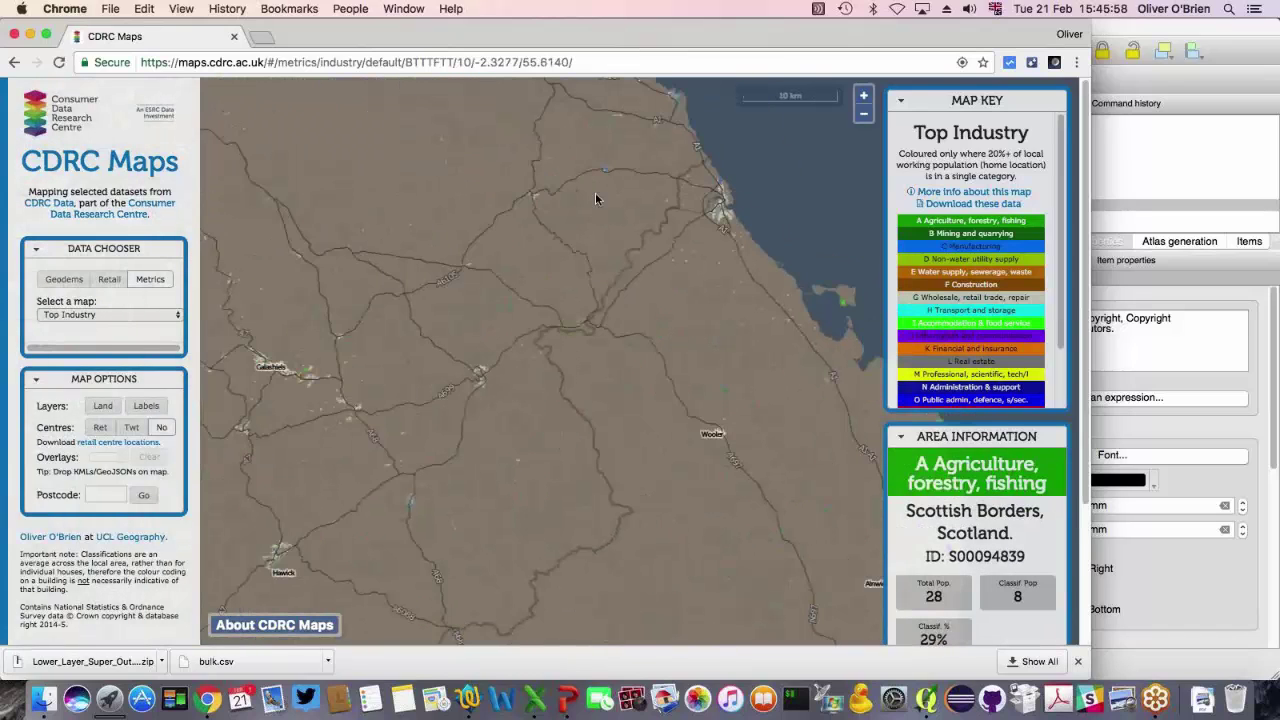
{"action": "scroll", "coordinate": [656, 430], "scroll_direction": "up", "scroll_amount": 2}
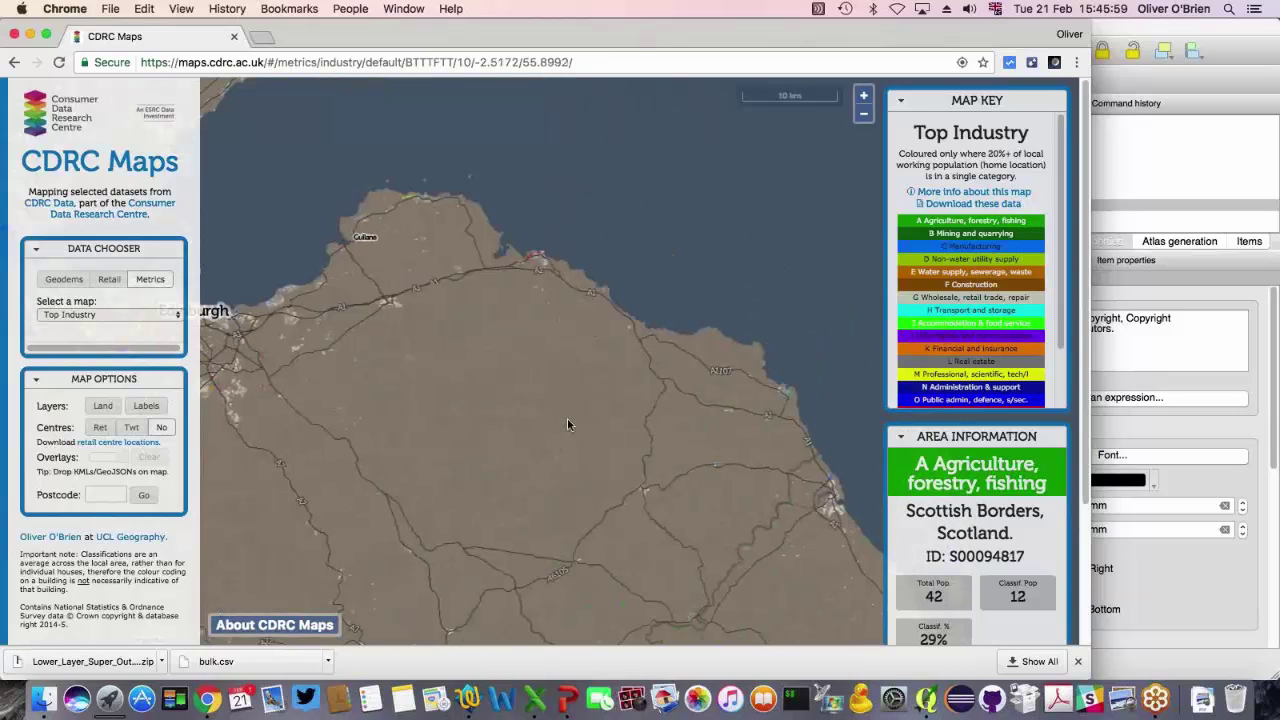
{"action": "left_click_drag", "start_coordinate": [567, 418], "coordinate": [962, 249]}
- Show the Top Travel to Work ex-Car map and examine the travel modes across Edinburgh up close
{"action": "left_click", "coordinate": [107, 314]}
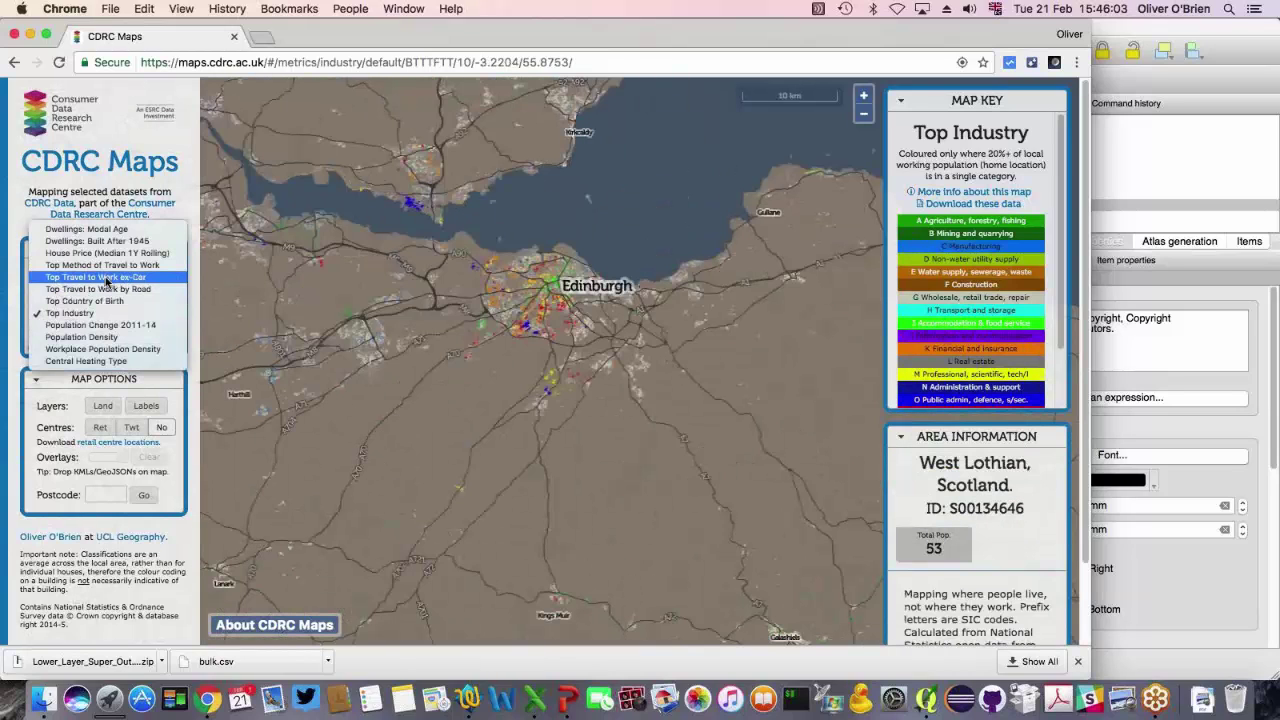
{"action": "left_click", "coordinate": [116, 278]}
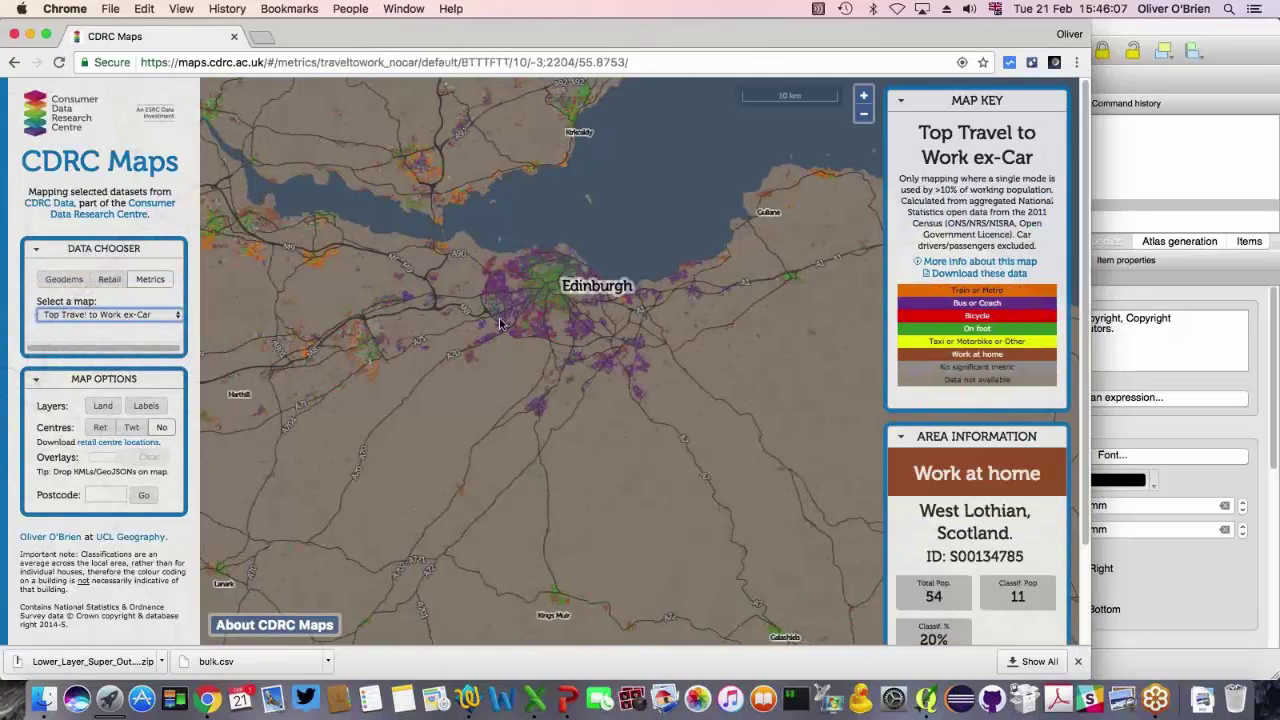
{"action": "scroll", "coordinate": [528, 268], "scroll_direction": "up", "scroll_amount": 2}
{"action": "scroll", "coordinate": [617, 336], "scroll_direction": "up", "scroll_amount": 2}
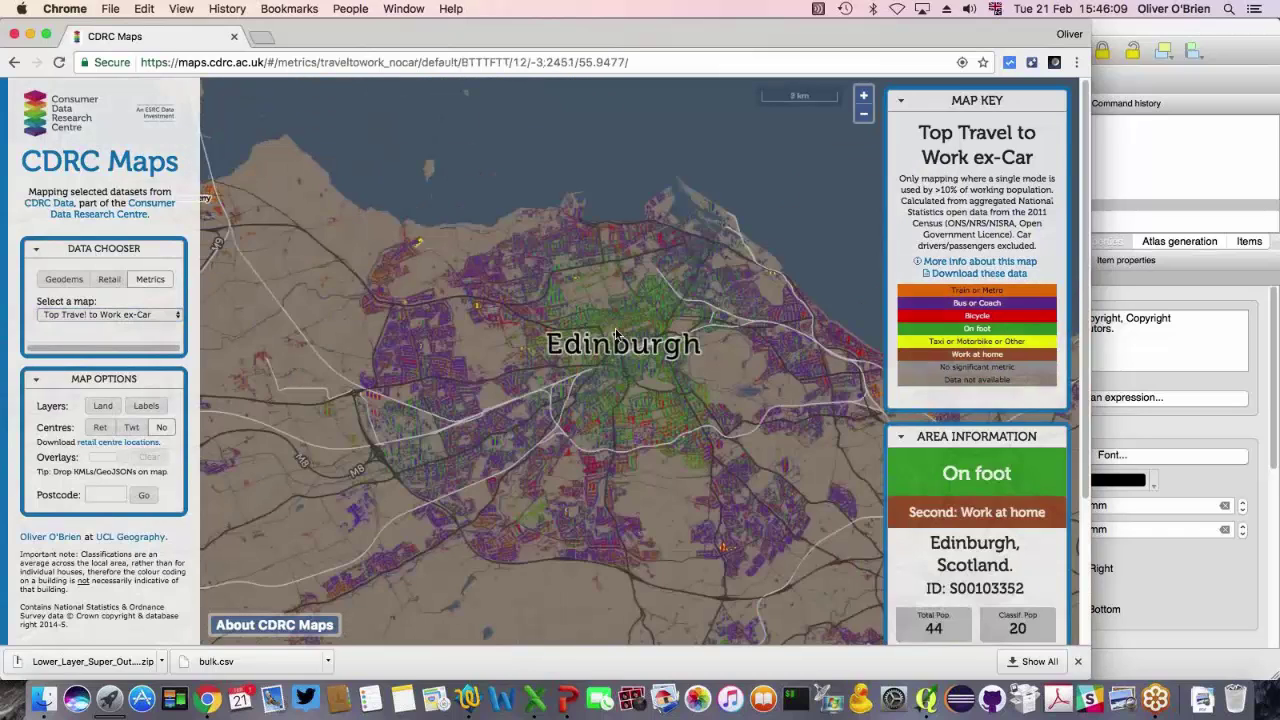
{"action": "left_click_drag", "start_coordinate": [617, 336], "coordinate": [537, 309]}
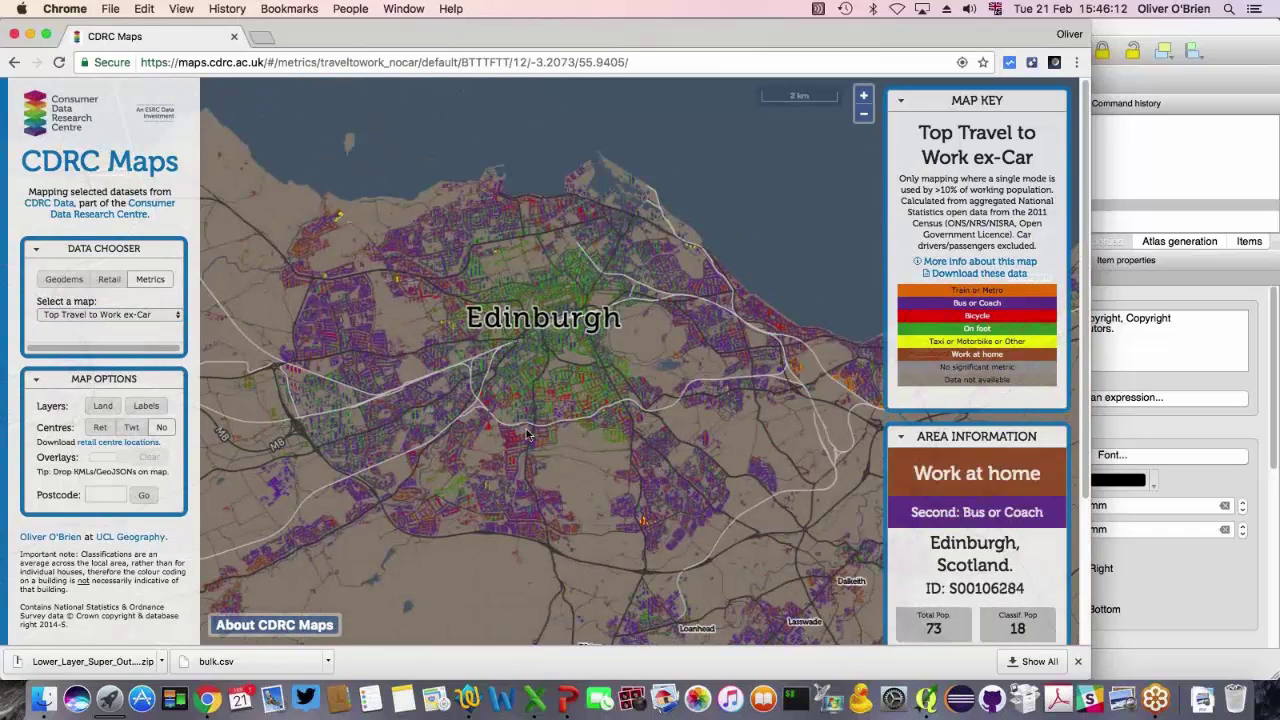
{"action": "scroll", "coordinate": [528, 434], "scroll_direction": "down", "scroll_amount": 2}
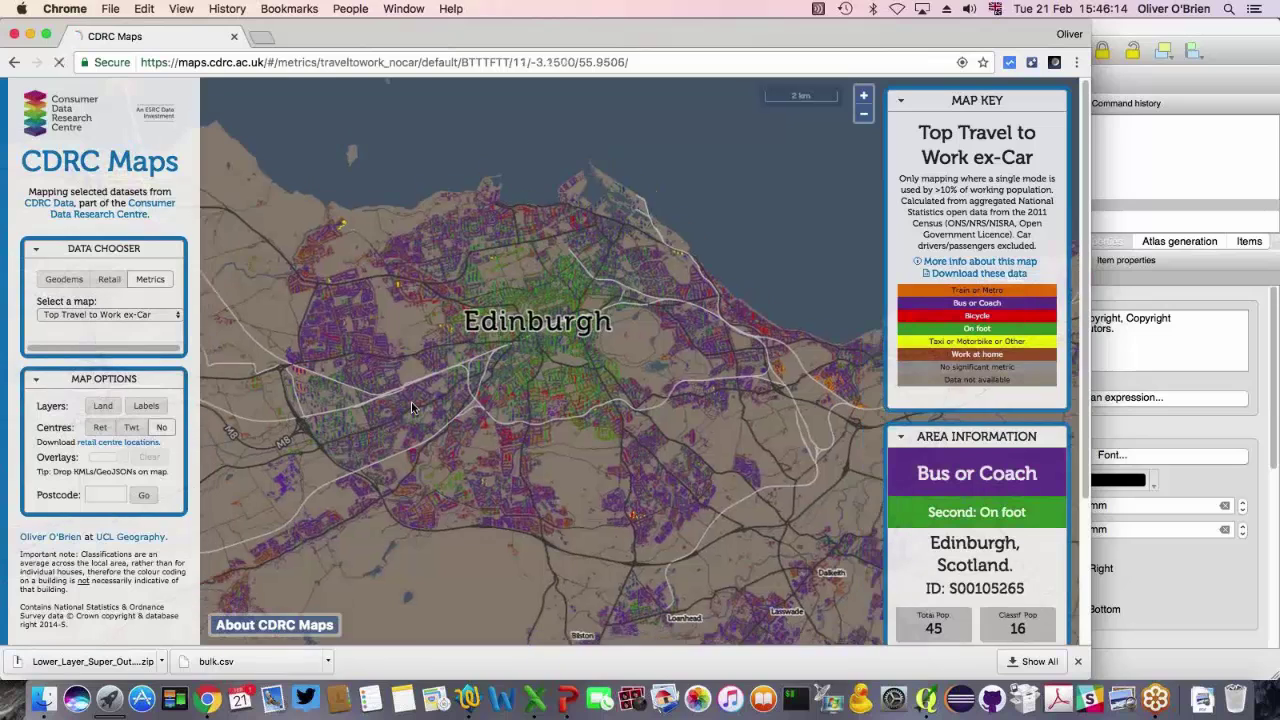
- Examine the Top Travel to Work ex-Car pattern across London, from the national view down to the inner boroughs
{"action": "scroll", "coordinate": [411, 407], "scroll_direction": "down", "scroll_amount": 4}
{"action": "scroll", "coordinate": [411, 407], "scroll_direction": "down", "scroll_amount": 4}
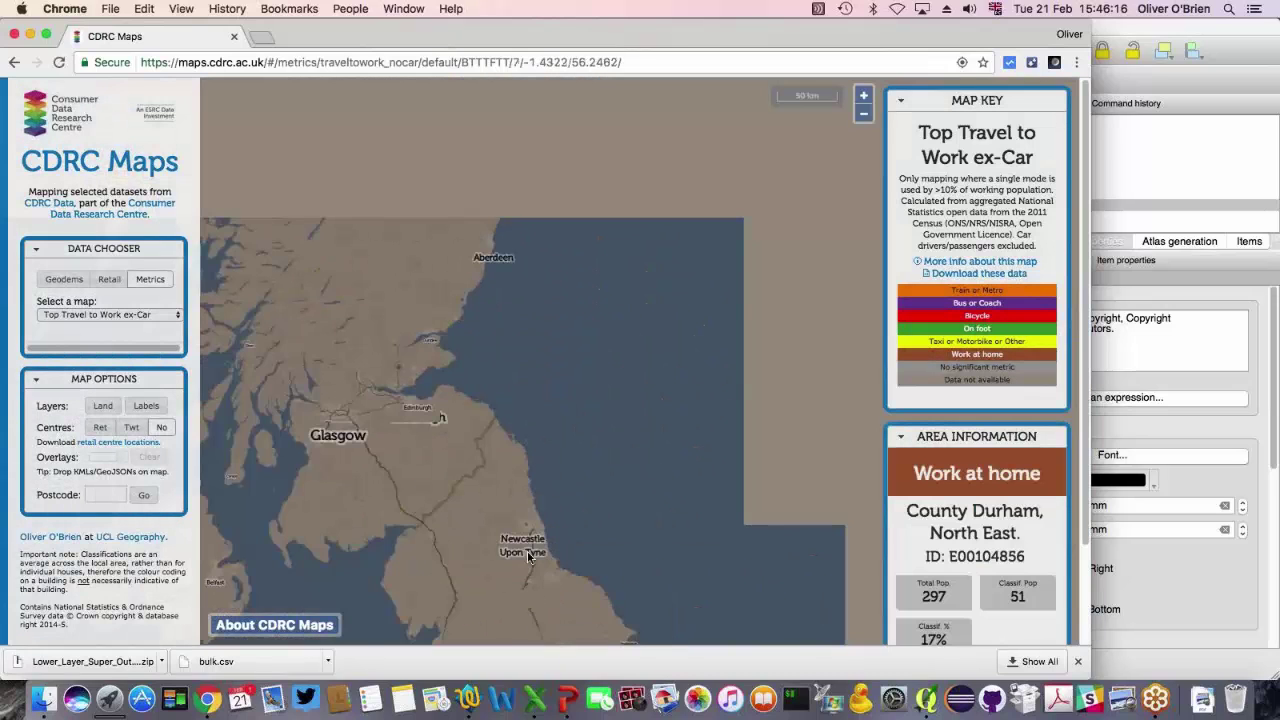
{"action": "left_click_drag", "start_coordinate": [480, 600], "coordinate": [530, 353]}
{"action": "scroll", "coordinate": [545, 355], "scroll_direction": "up", "scroll_amount": 2}
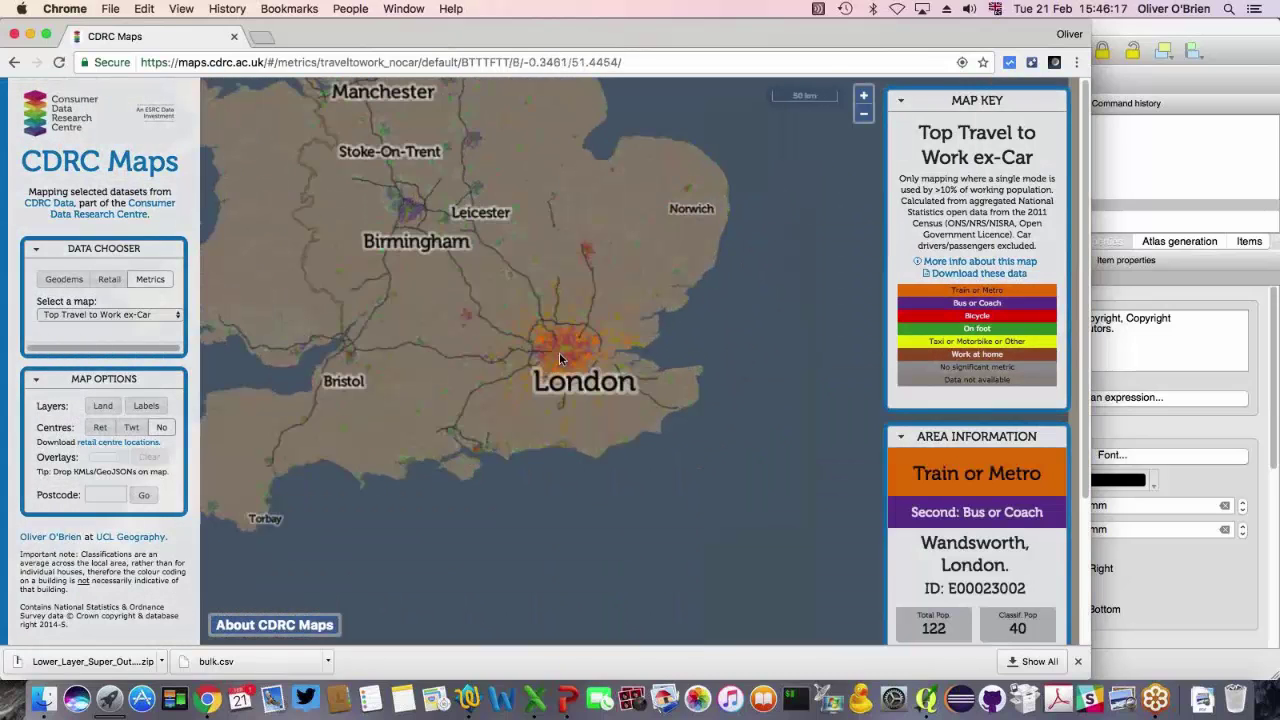
{"action": "scroll", "coordinate": [559, 355], "scroll_direction": "up", "scroll_amount": 4}
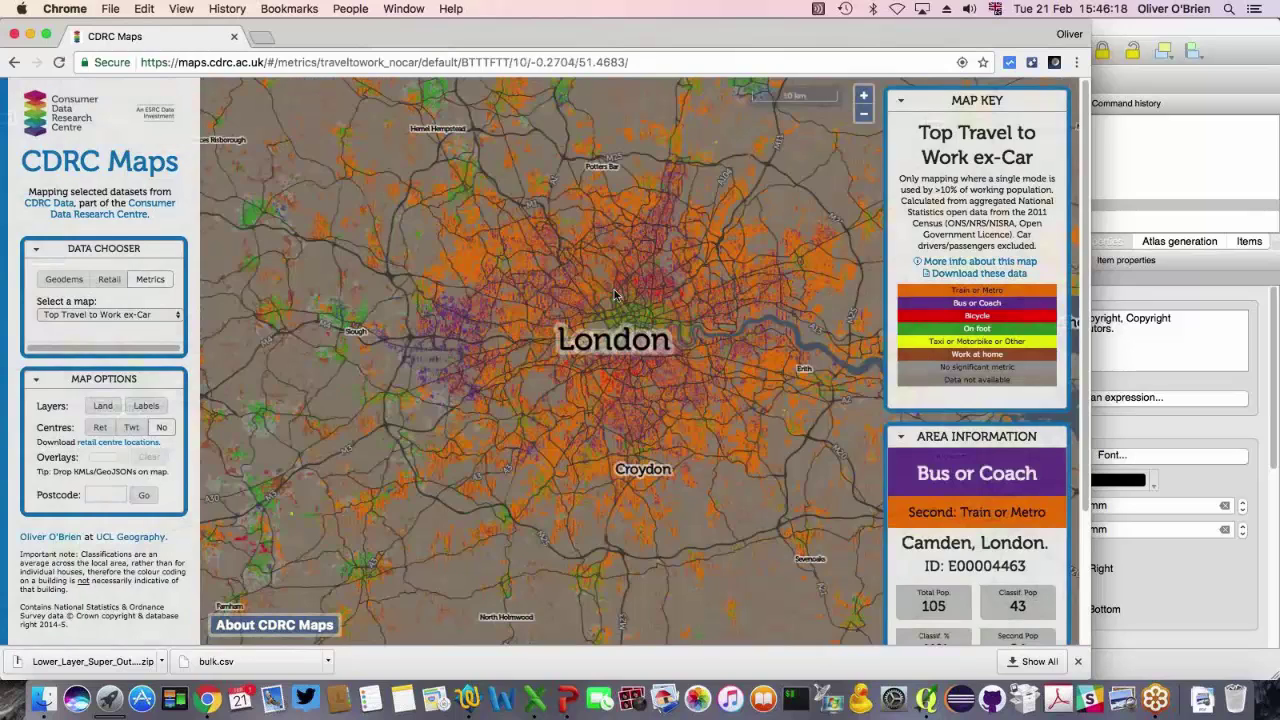
{"action": "scroll", "coordinate": [615, 294], "scroll_direction": "up", "scroll_amount": 2}
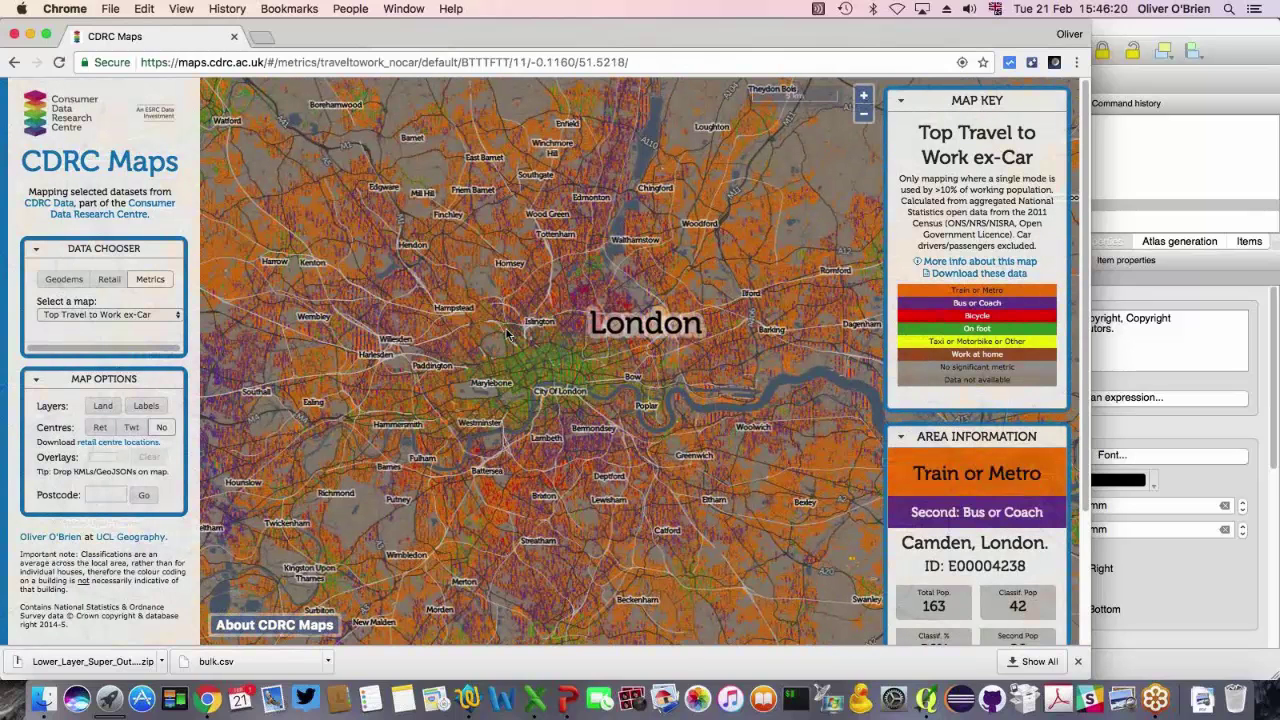
{"action": "left_click_drag", "start_coordinate": [506, 334], "coordinate": [509, 299]}
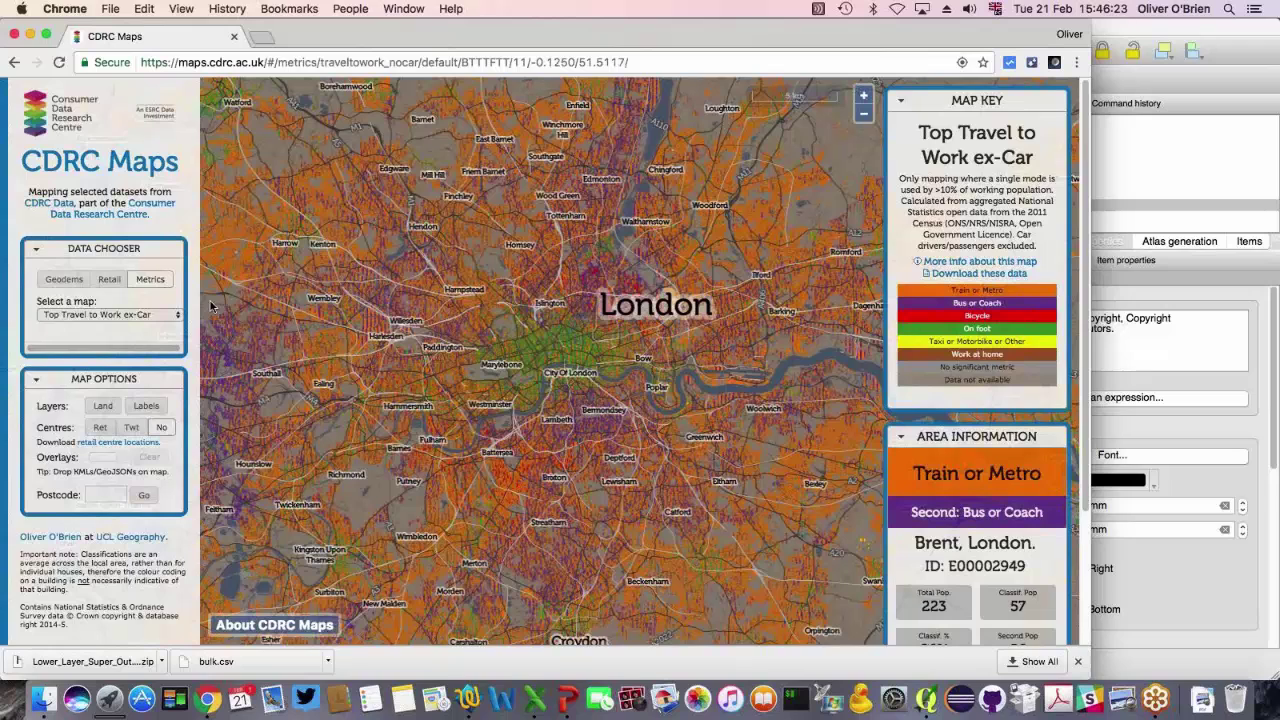
- Show the Top Method of Travel to Work map for London
{"action": "left_click", "coordinate": [110, 314]}
{"action": "left_click", "coordinate": [127, 304]}
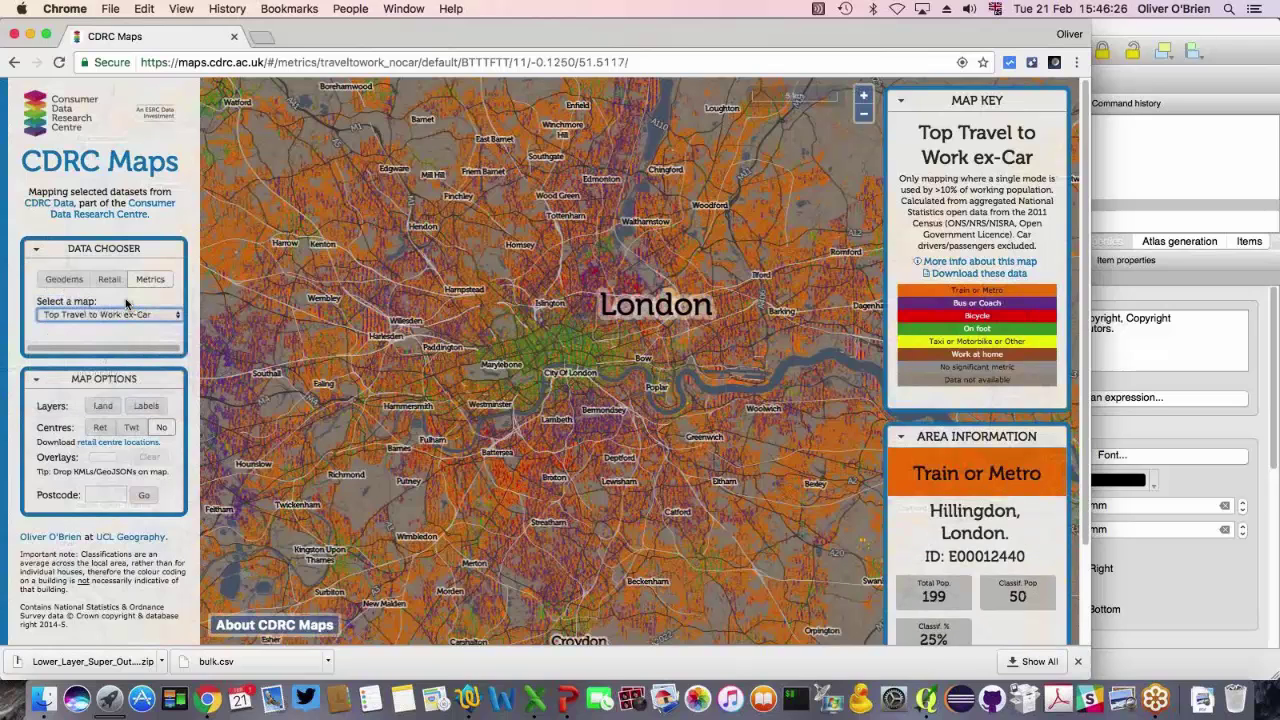
{"action": "key", "text": "Up"}
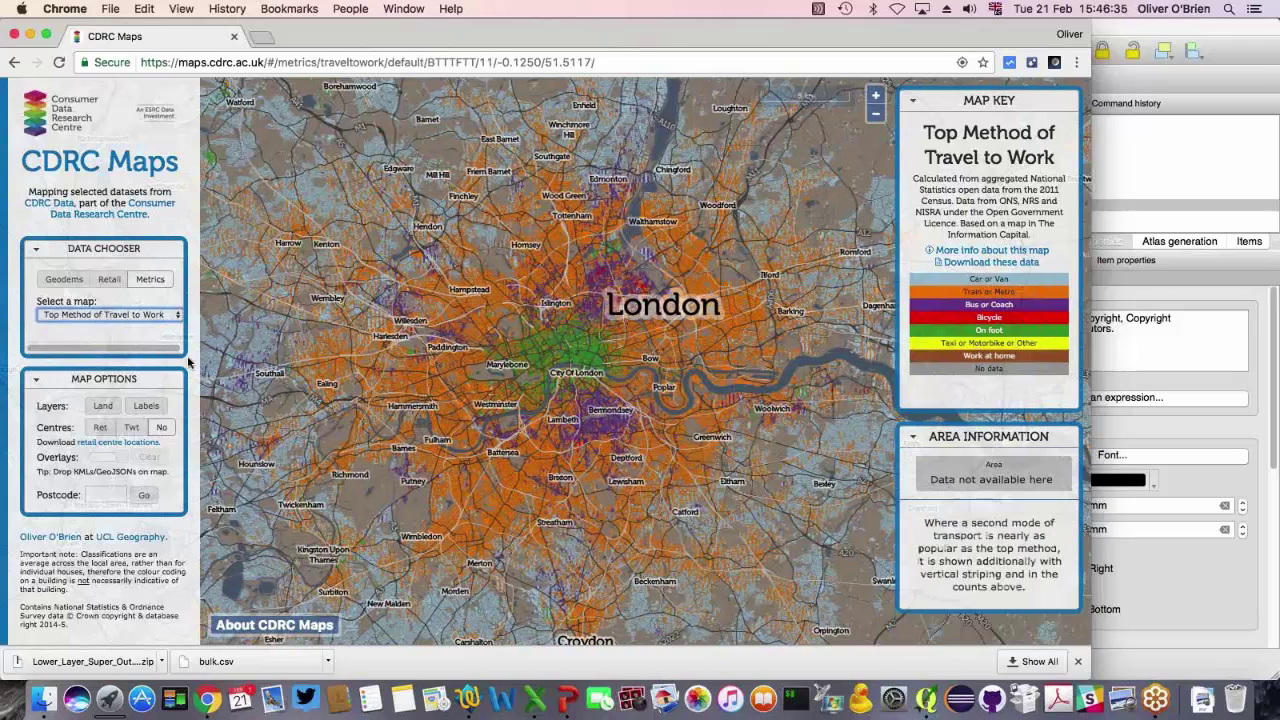
- Show the Top Country of Birth map and view it for London and the surrounding region
{"action": "left_click", "coordinate": [110, 314]}
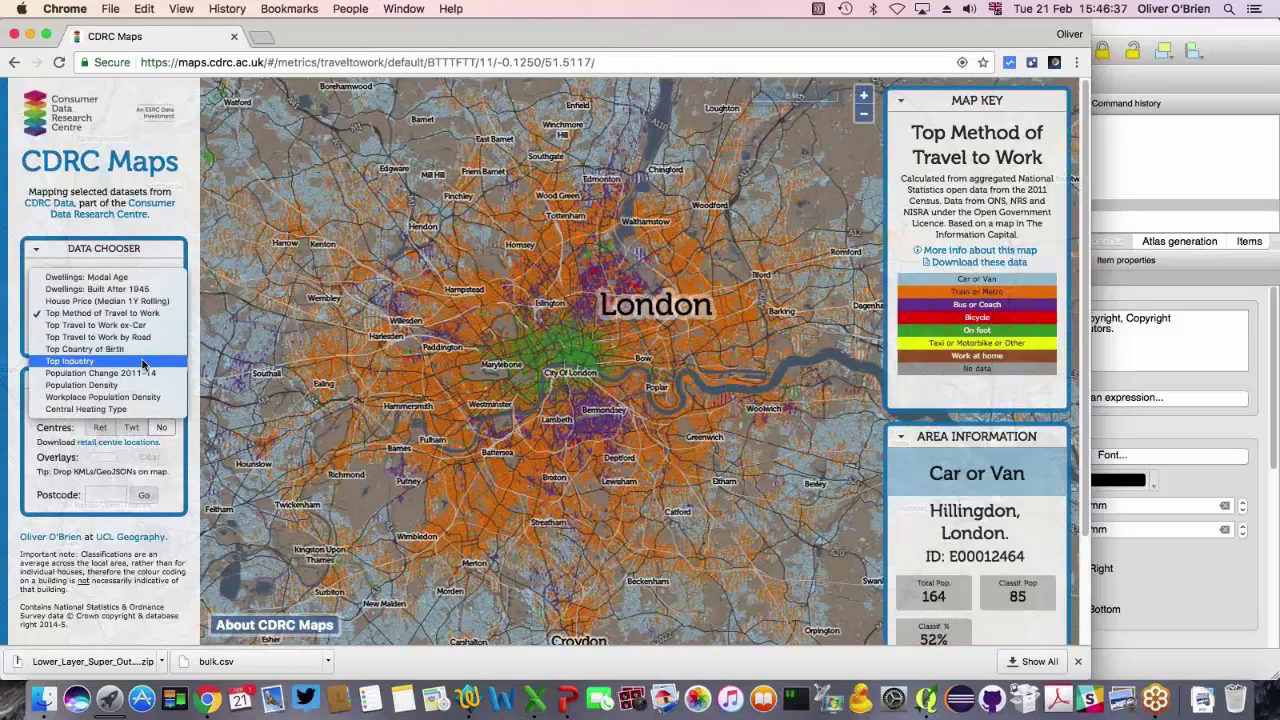
{"action": "left_click", "coordinate": [145, 350]}
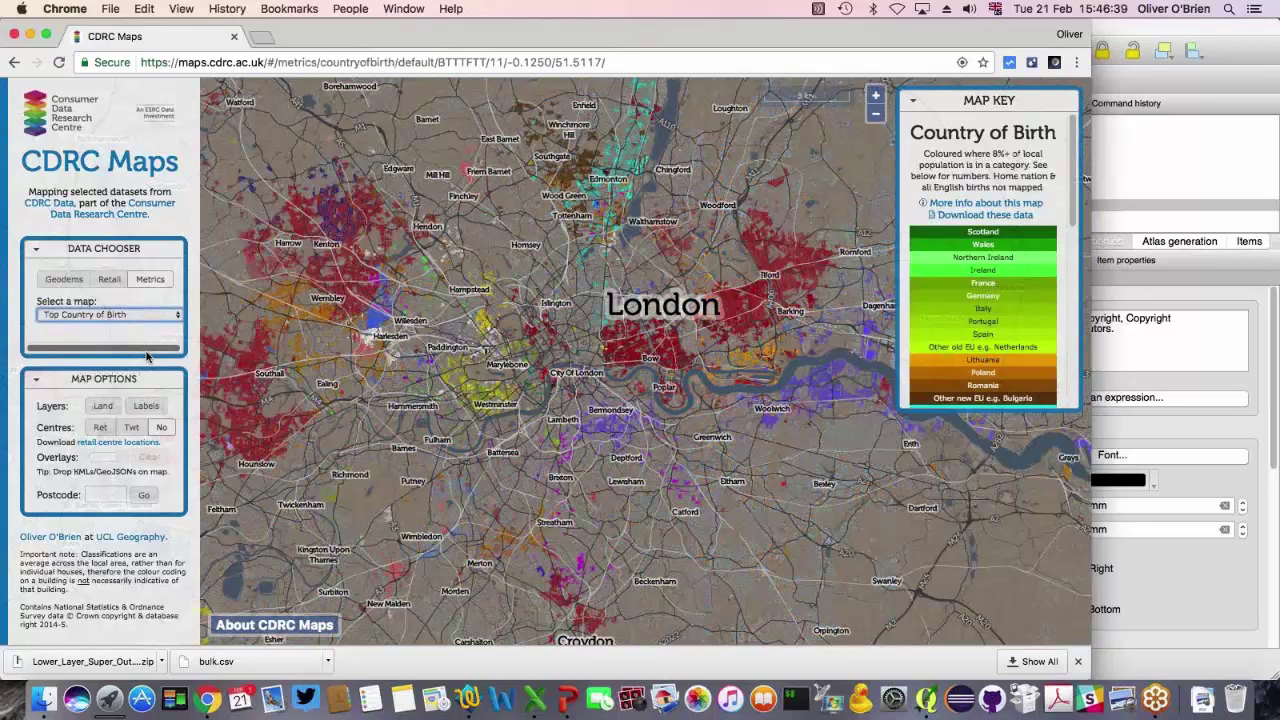
{"action": "mouse_move", "coordinate": [400, 380]}
{"action": "scroll", "coordinate": [400, 380], "scroll_direction": "down", "scroll_amount": 3}
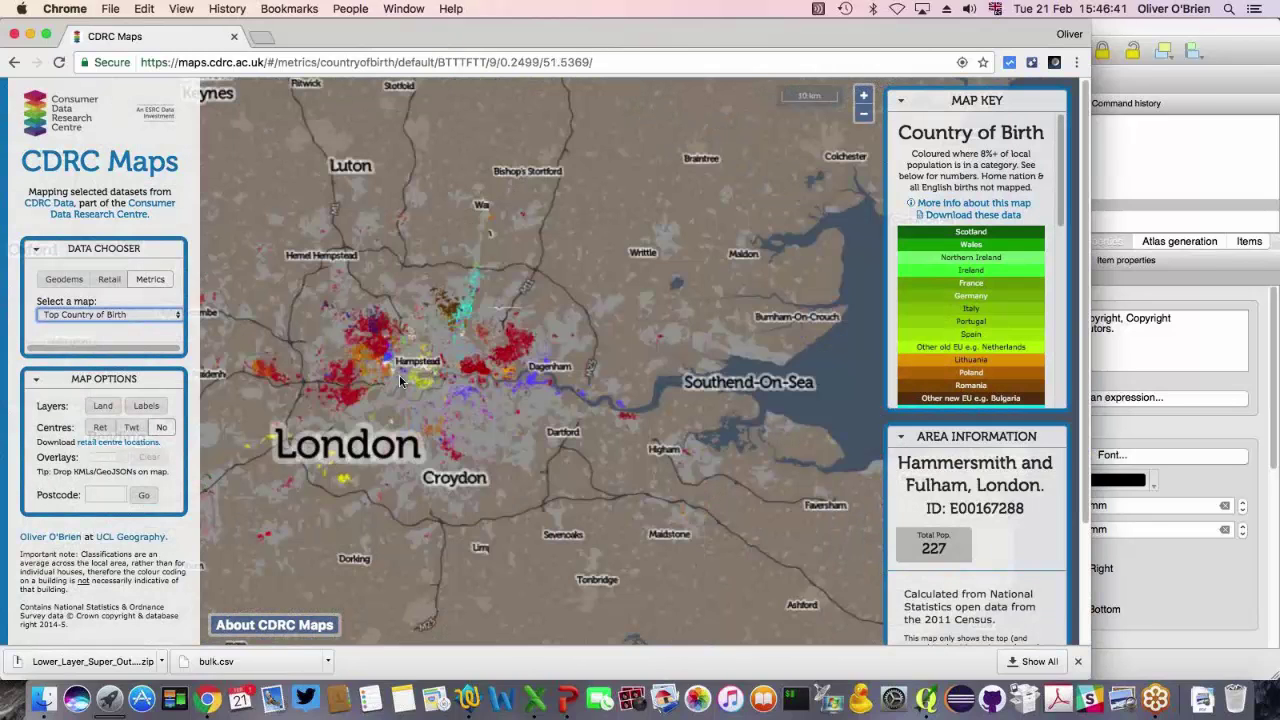
- Show the Population Density map for London and the surrounding region
{"action": "left_click", "coordinate": [83, 313]}
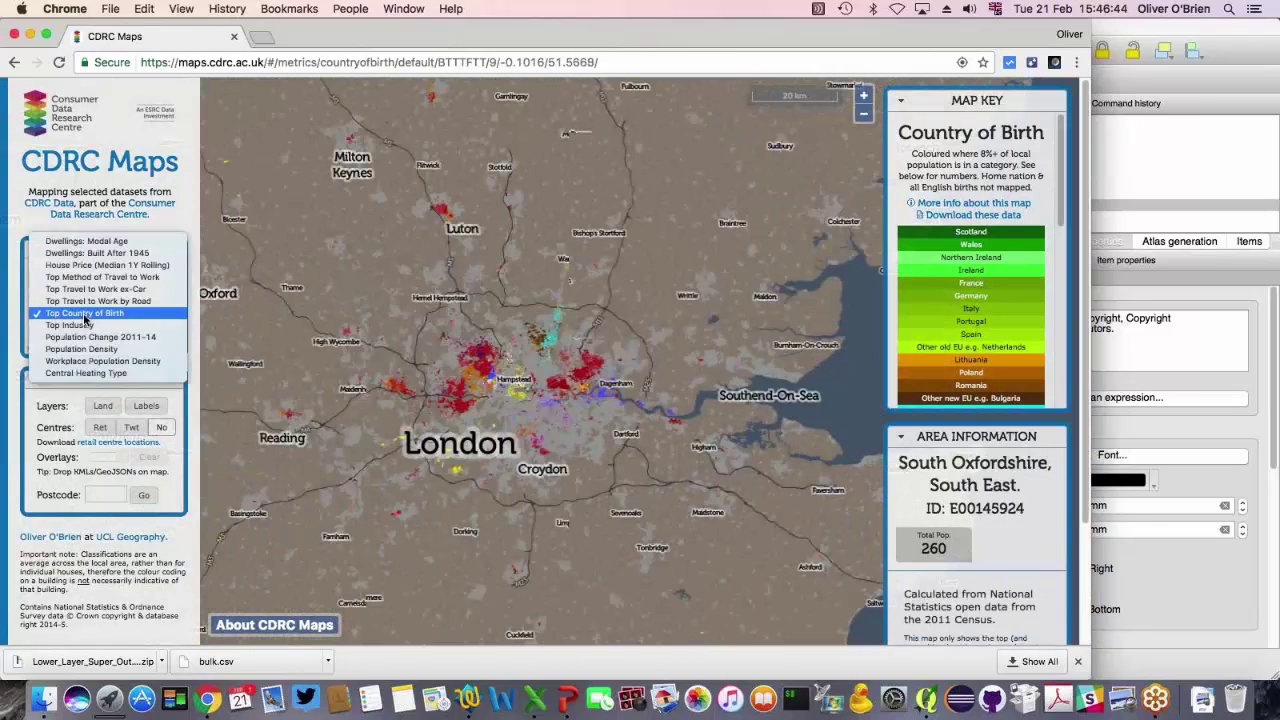
{"action": "left_click", "coordinate": [117, 356]}
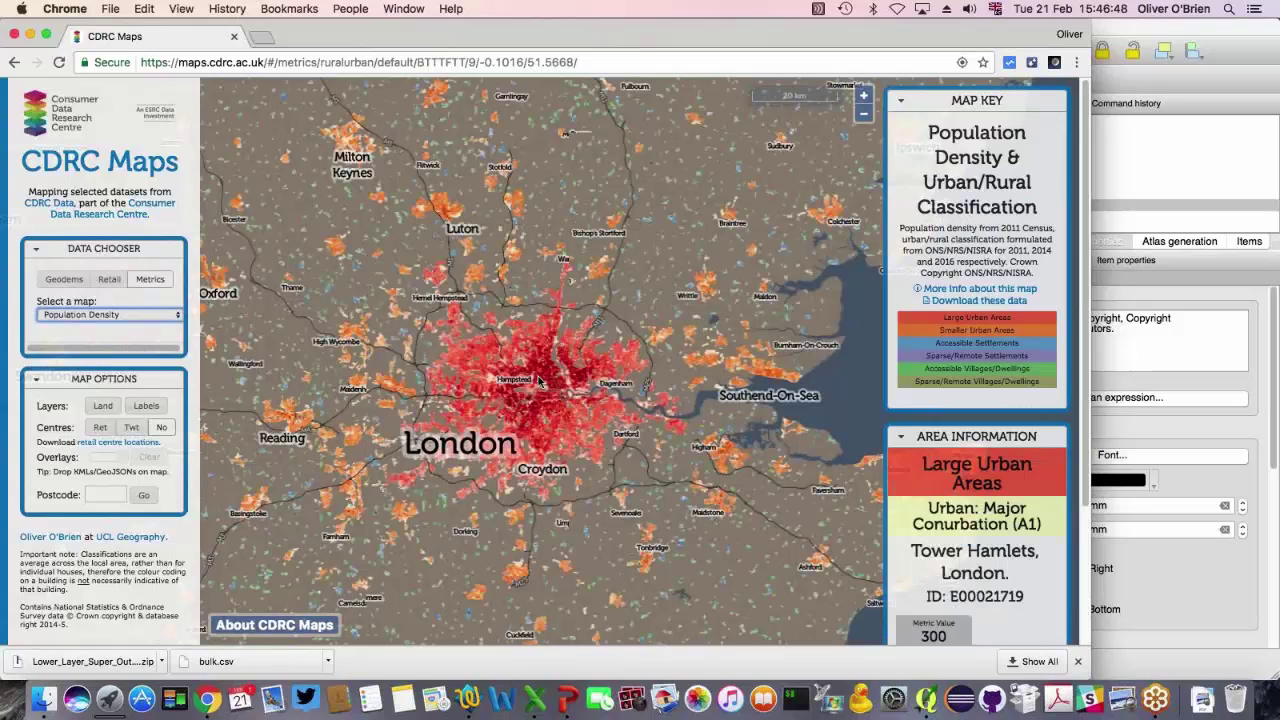
- Examine the Population Density pattern across inner London, from Waltham Forest and Haringey down to Southwark and Lewisham
{"action": "scroll", "coordinate": [538, 381], "scroll_direction": "up", "scroll_amount": 3}
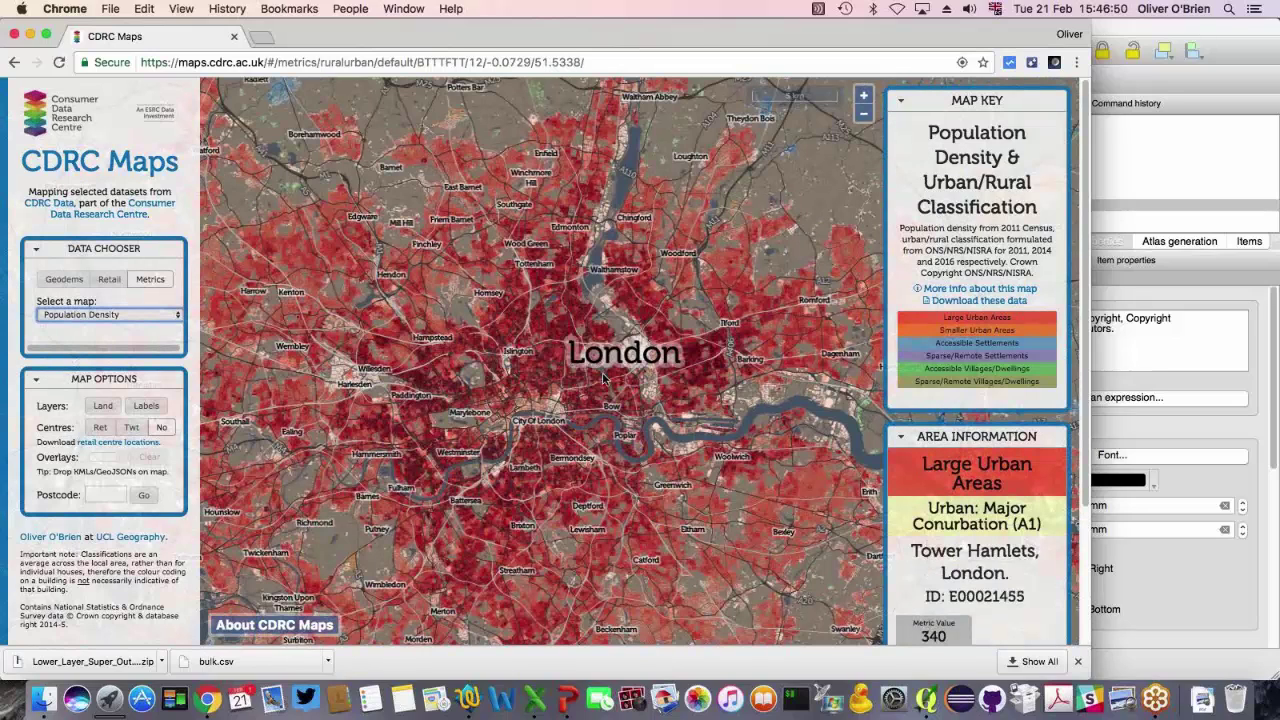
{"action": "scroll", "coordinate": [603, 378], "scroll_direction": "up", "scroll_amount": 2}
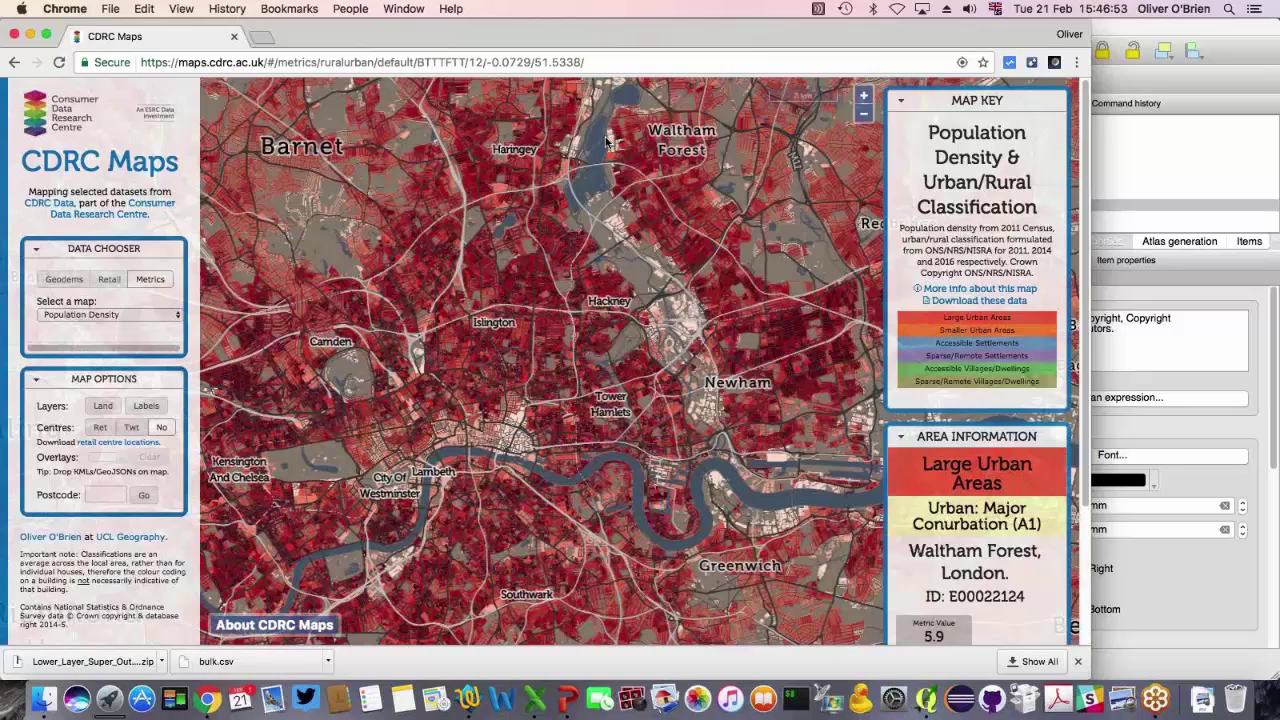
{"action": "left_click_drag", "start_coordinate": [610, 165], "coordinate": [632, 318]}
{"action": "left_click_drag", "start_coordinate": [632, 318], "coordinate": [632, 398]}
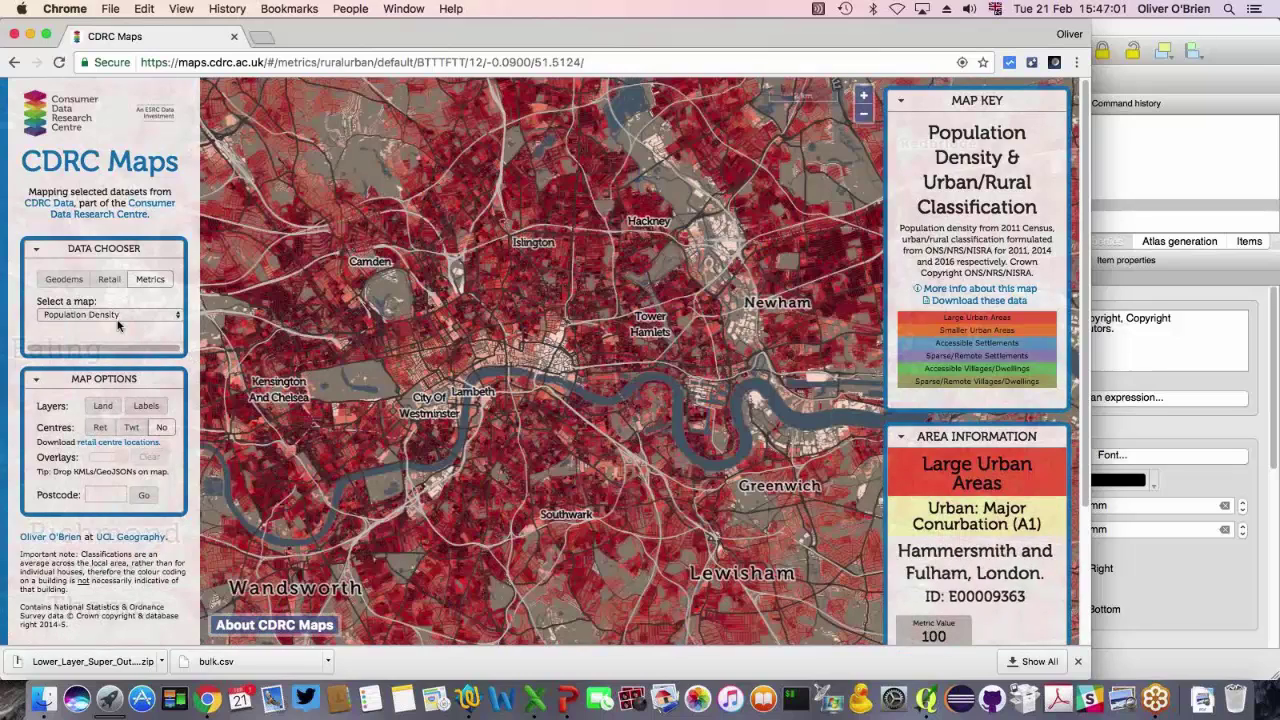
- Show the Central Heating Type map and view it for London and the surrounding region
{"action": "left_click", "coordinate": [117, 318]}
{"action": "left_click", "coordinate": [103, 333]}
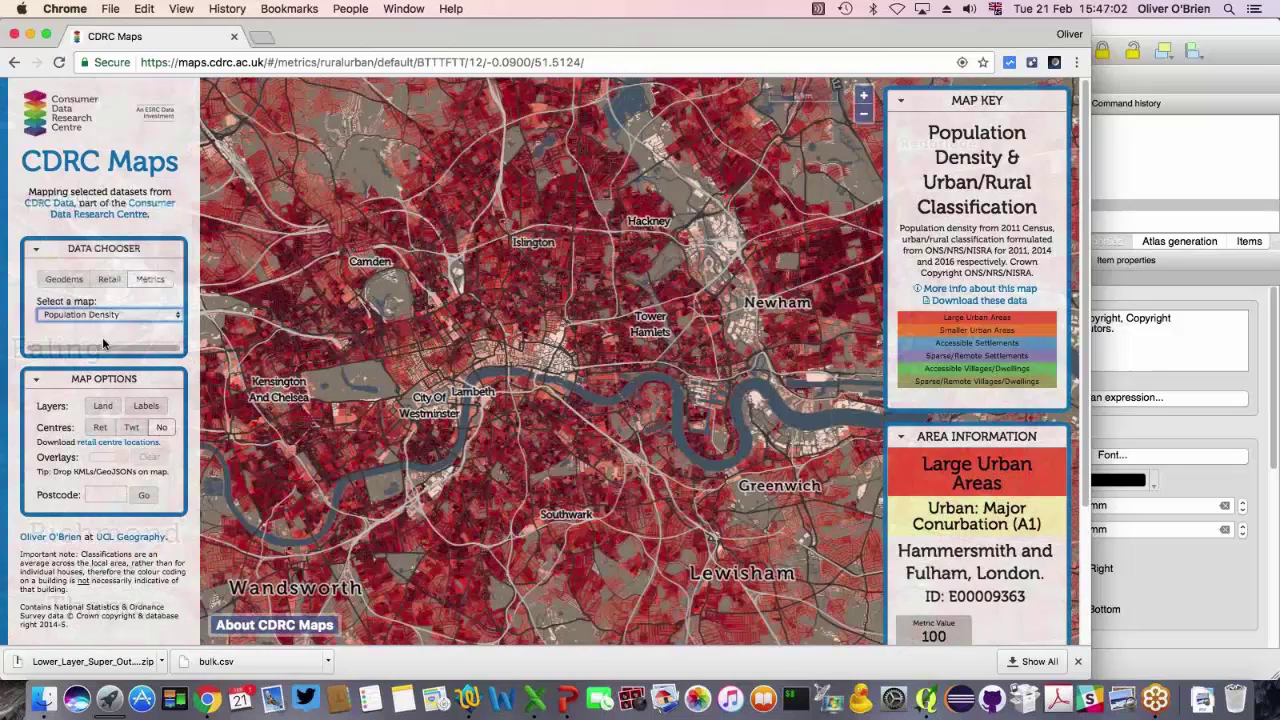
{"action": "key", "text": "c"}
{"action": "scroll", "coordinate": [408, 425], "scroll_direction": "down", "scroll_amount": 2}
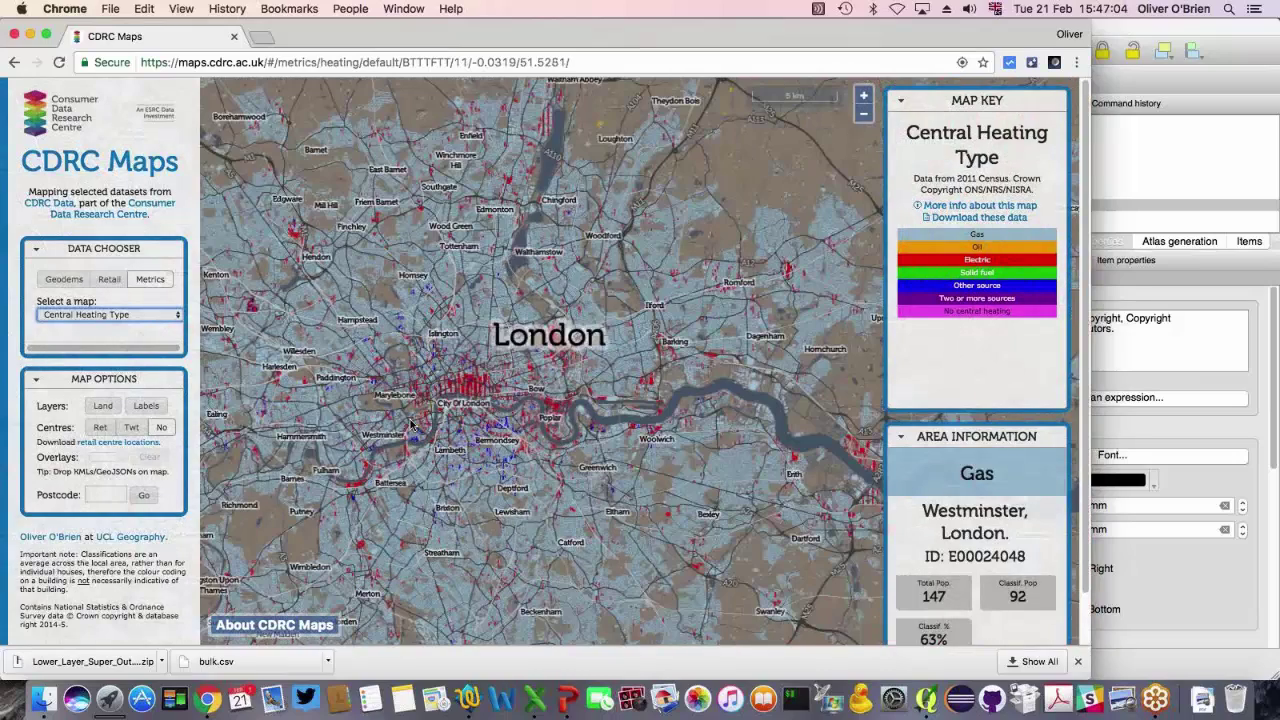
{"action": "scroll", "coordinate": [410, 425], "scroll_direction": "down", "scroll_amount": 2}
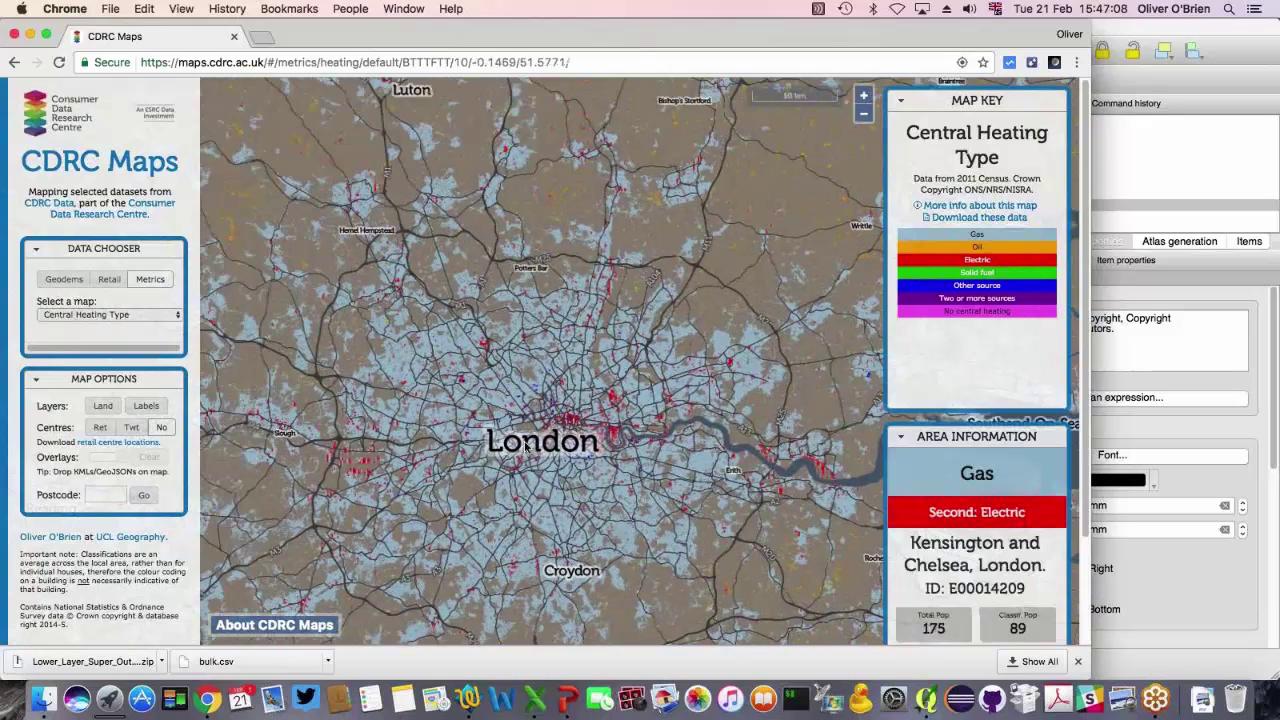
{"action": "scroll", "coordinate": [570, 350], "scroll_direction": "down", "scroll_amount": 2}
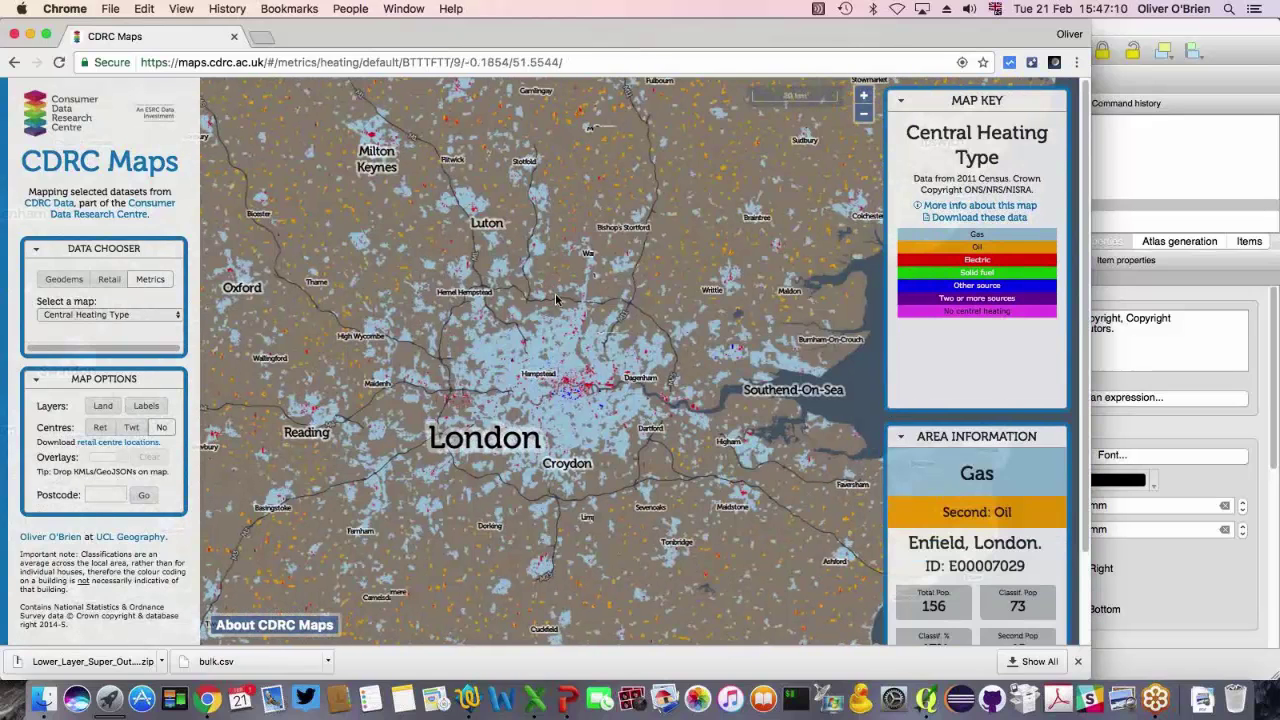
- Find Milton Keynes north of London and inspect the central heating types around its centre
{"action": "left_click_drag", "start_coordinate": [555, 293], "coordinate": [618, 468]}
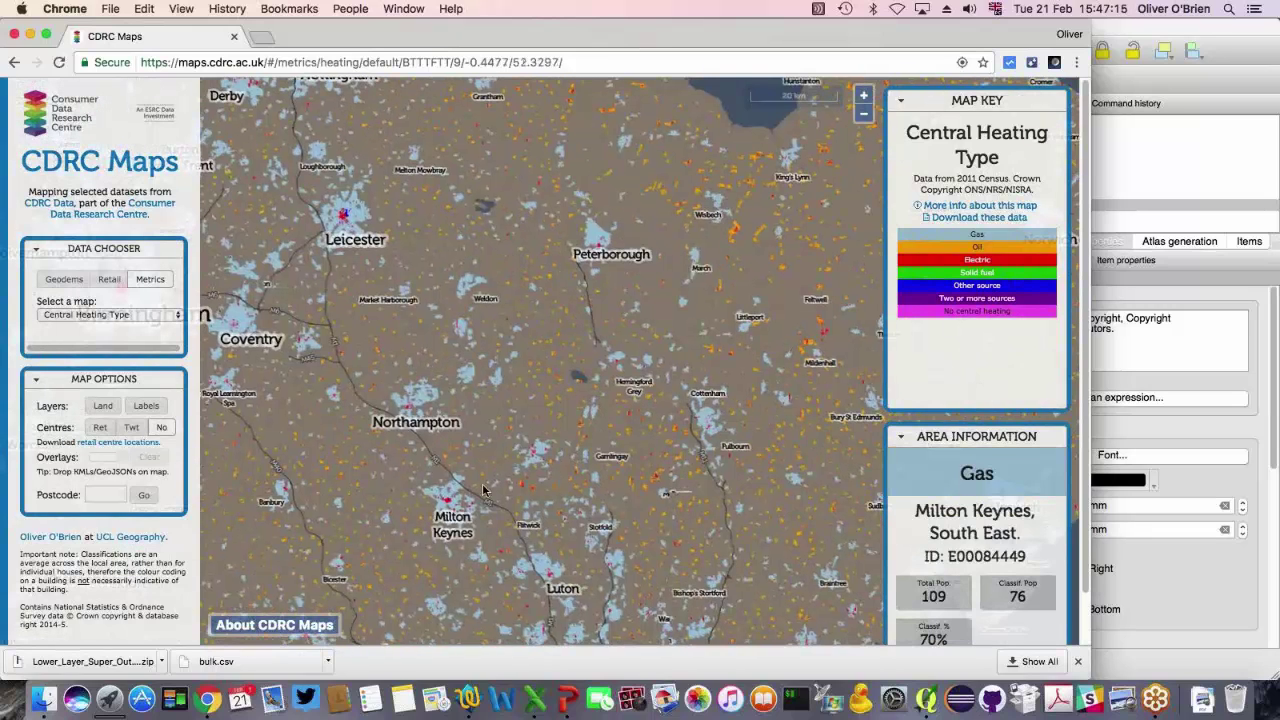
{"action": "left_click_drag", "start_coordinate": [483, 490], "coordinate": [474, 368]}
{"action": "scroll", "coordinate": [400, 330], "scroll_direction": "up", "scroll_amount": 2}
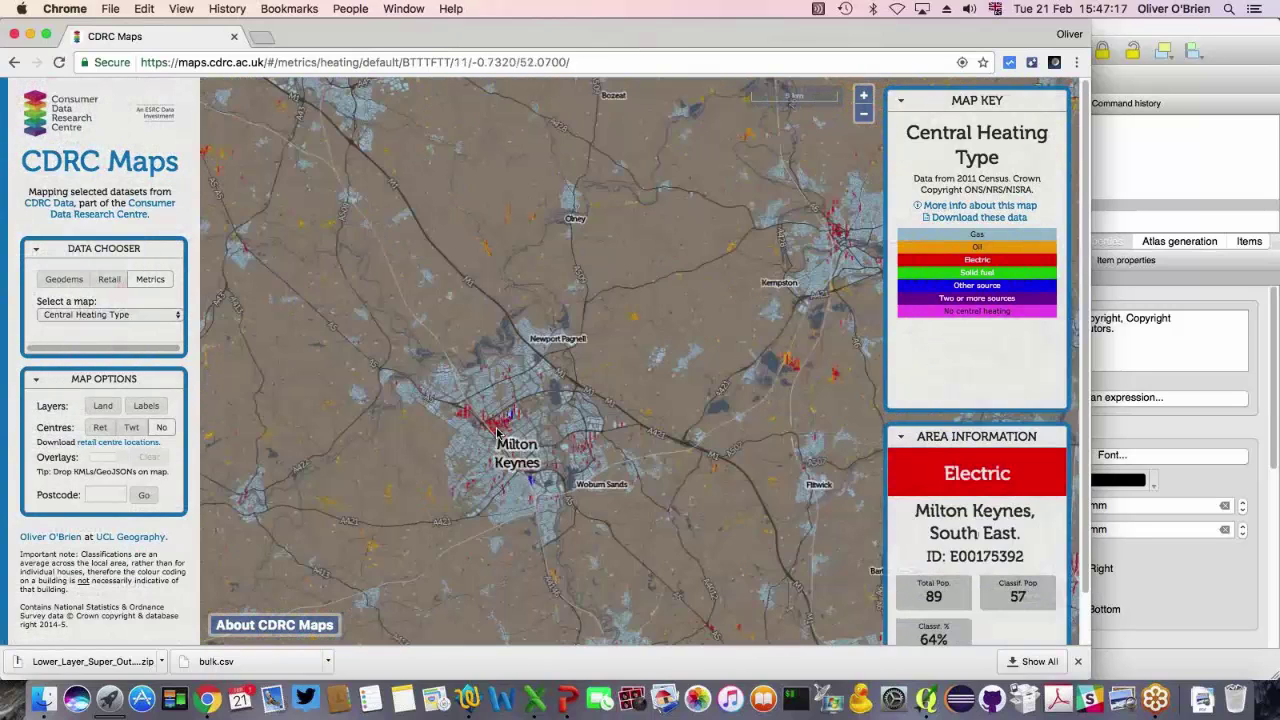
{"action": "left_click_drag", "start_coordinate": [500, 545], "coordinate": [497, 432]}
{"action": "scroll", "coordinate": [497, 432], "scroll_direction": "up", "scroll_amount": 2}
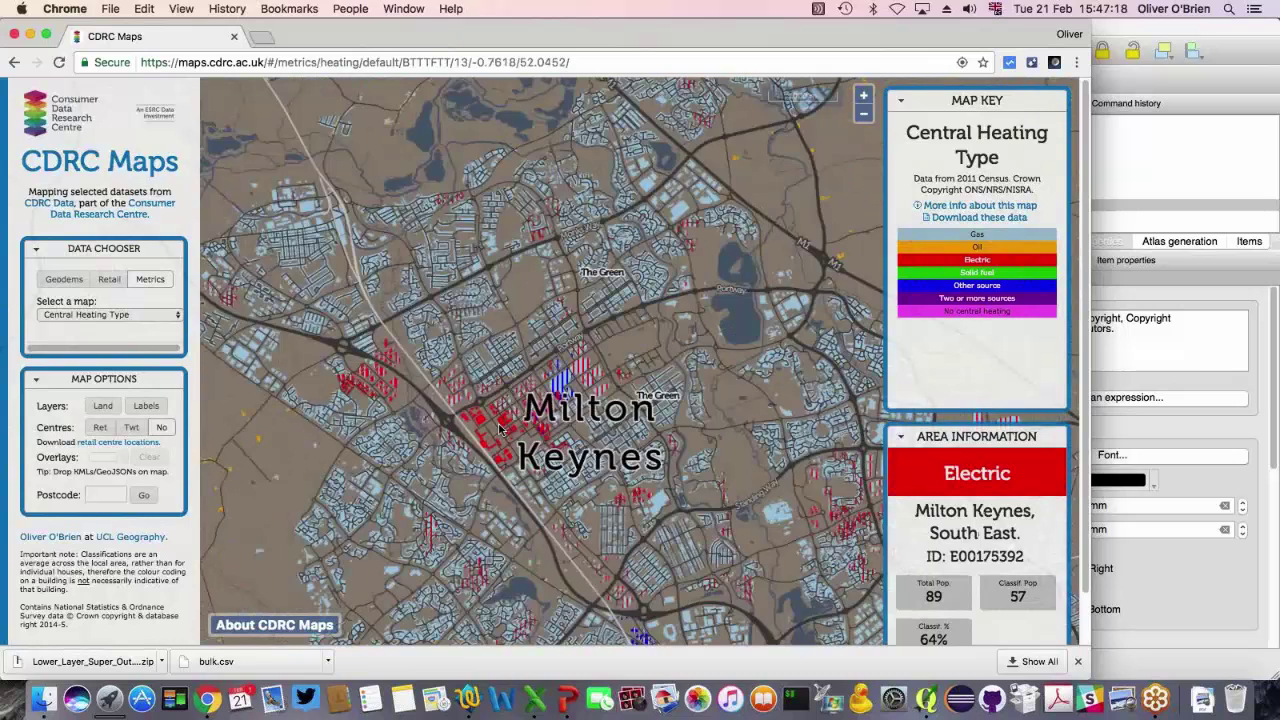
- Find Leicester on the Central Heating Type map and inspect the electric and other-source areas around the city centre
{"action": "scroll", "coordinate": [500, 428], "scroll_direction": "down", "scroll_amount": 3}
{"action": "left_click_drag", "start_coordinate": [491, 418], "coordinate": [625, 568]}
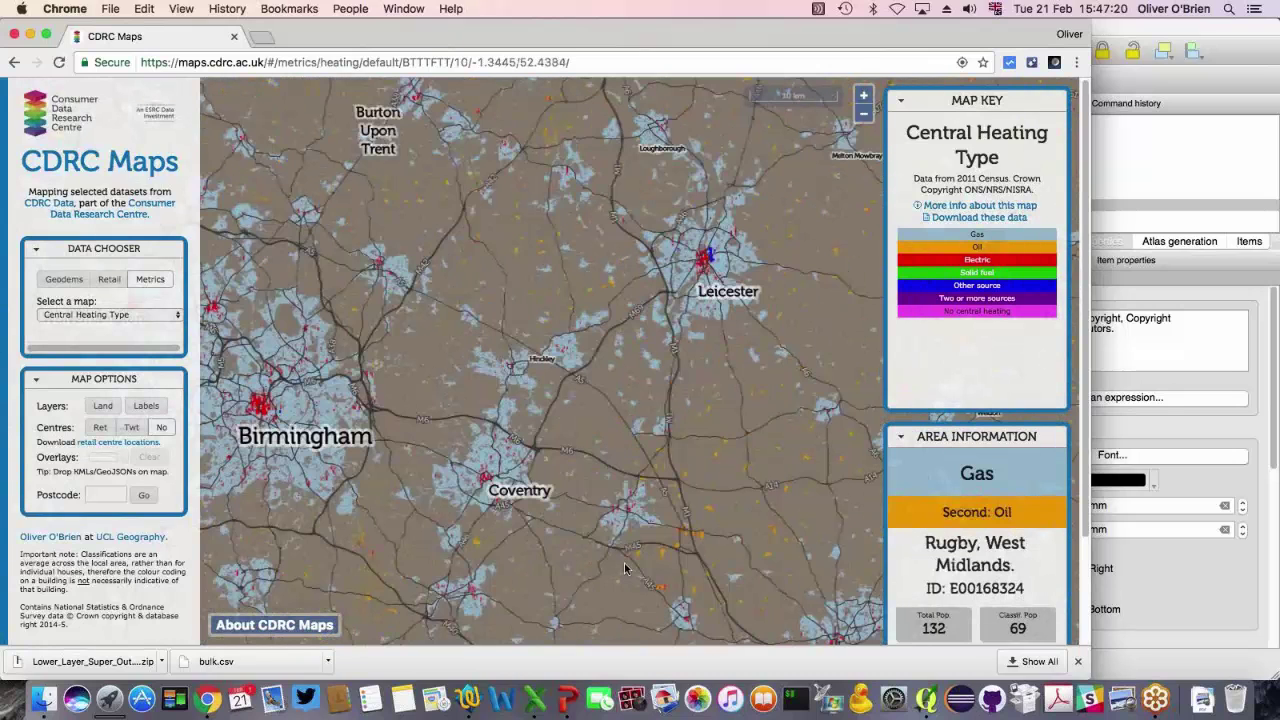
{"action": "scroll", "coordinate": [742, 320], "scroll_direction": "up", "scroll_amount": 1}
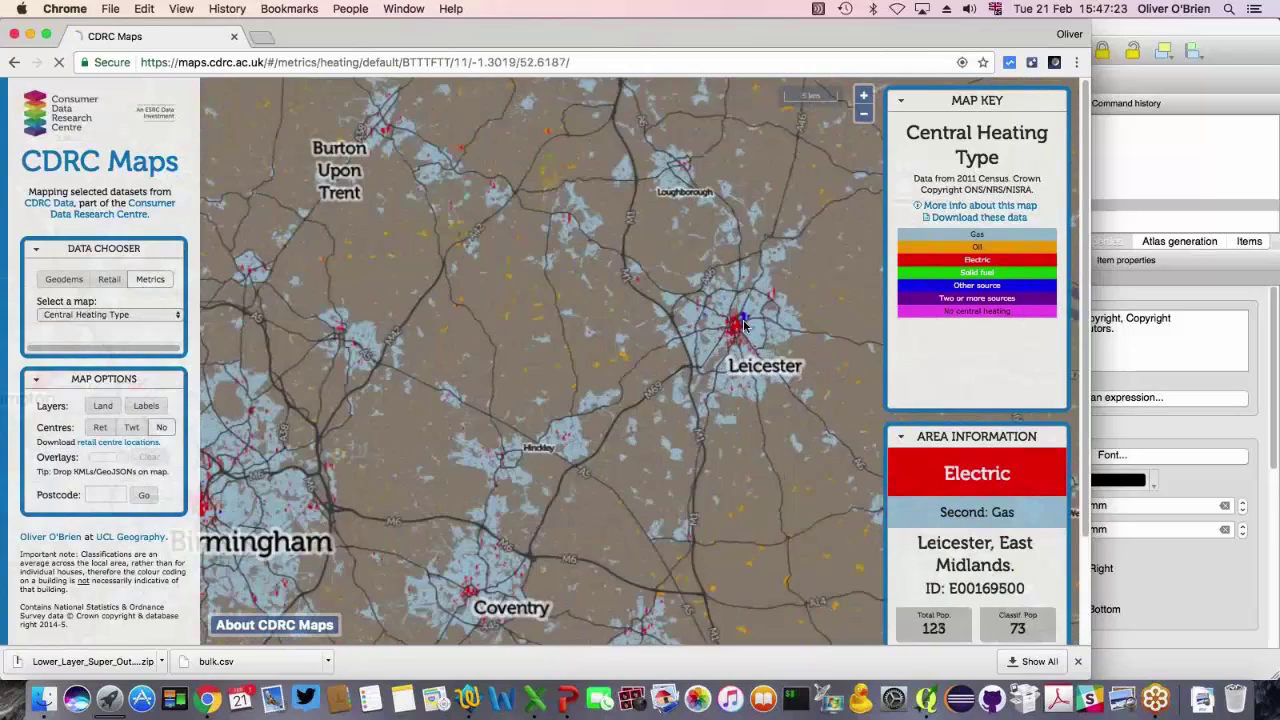
{"action": "scroll", "coordinate": [742, 322], "scroll_direction": "up", "scroll_amount": 1}
{"action": "scroll", "coordinate": [725, 335], "scroll_direction": "up", "scroll_amount": 1}
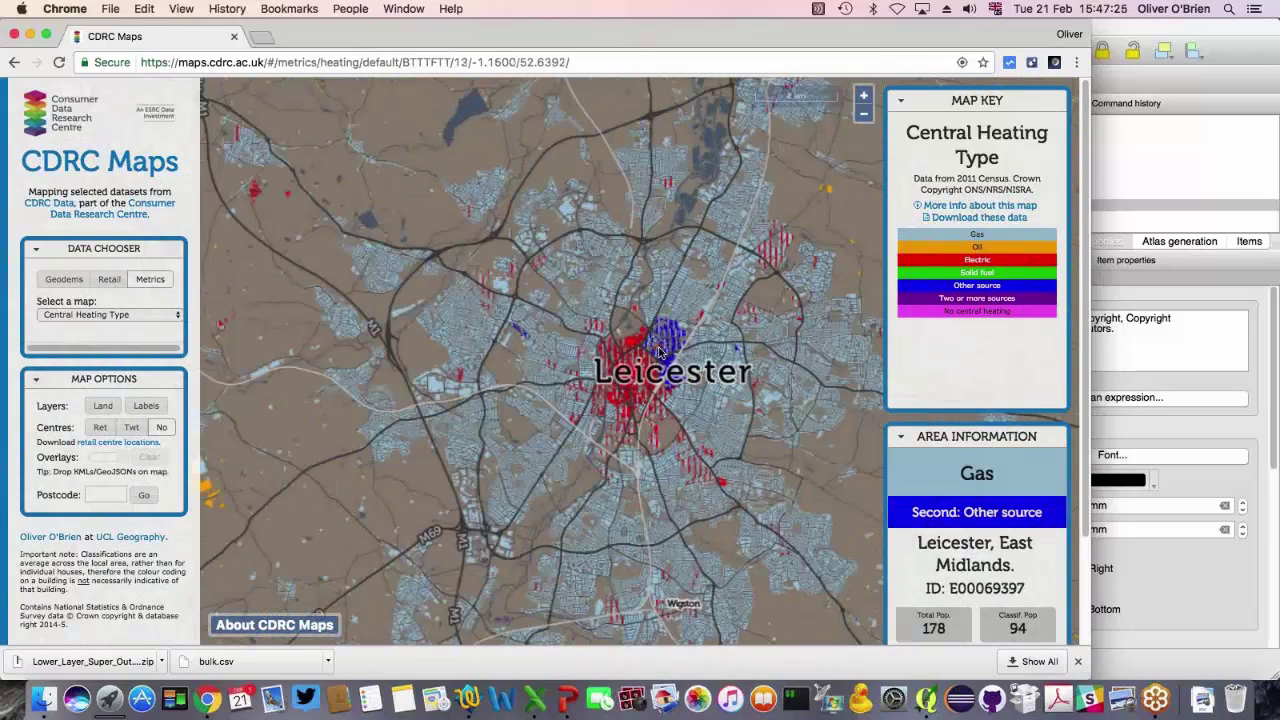
{"action": "scroll", "coordinate": [670, 350], "scroll_direction": "up", "scroll_amount": 1}
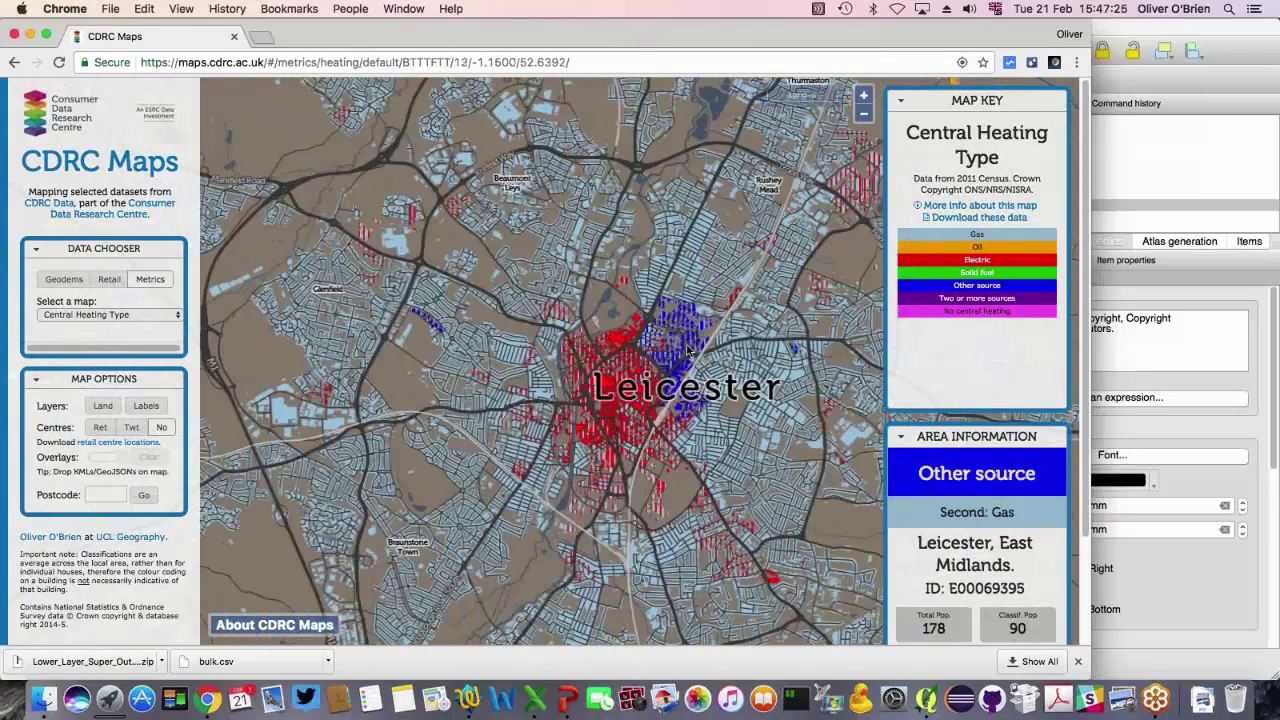
{"action": "left_click_drag", "start_coordinate": [688, 350], "coordinate": [572, 412]}
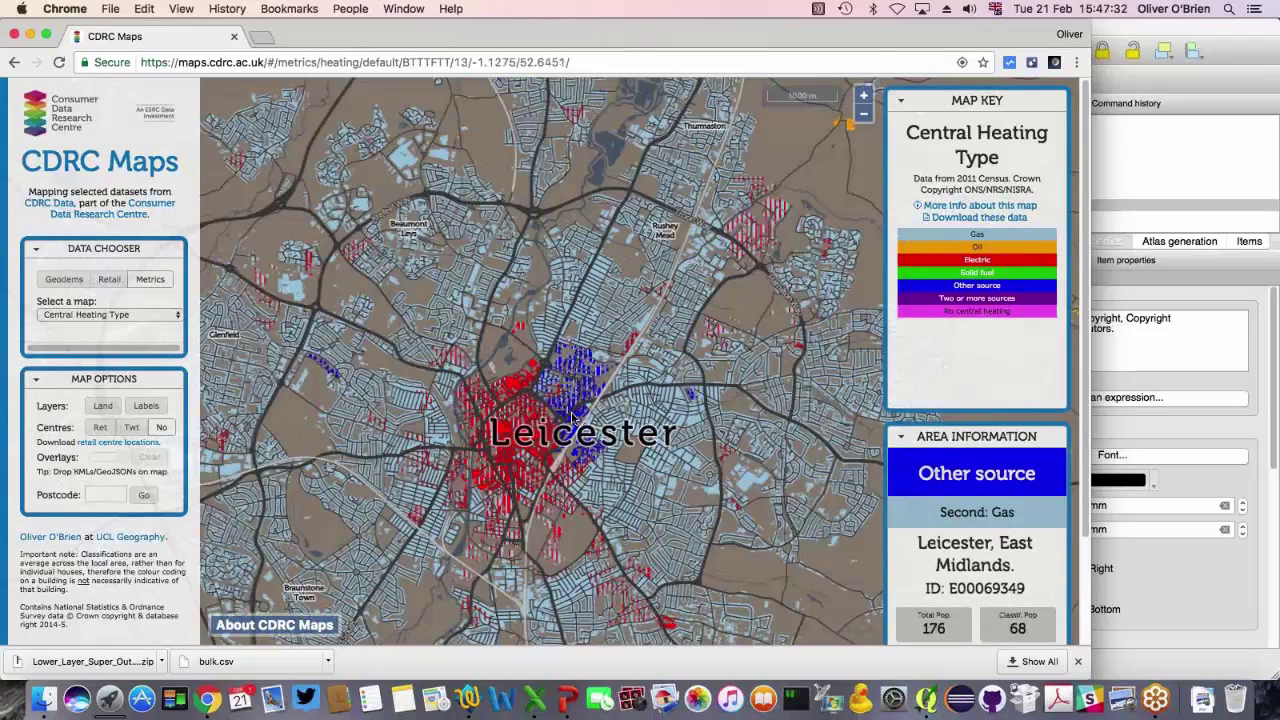
{"action": "left_click_drag", "start_coordinate": [573, 415], "coordinate": [586, 416]}
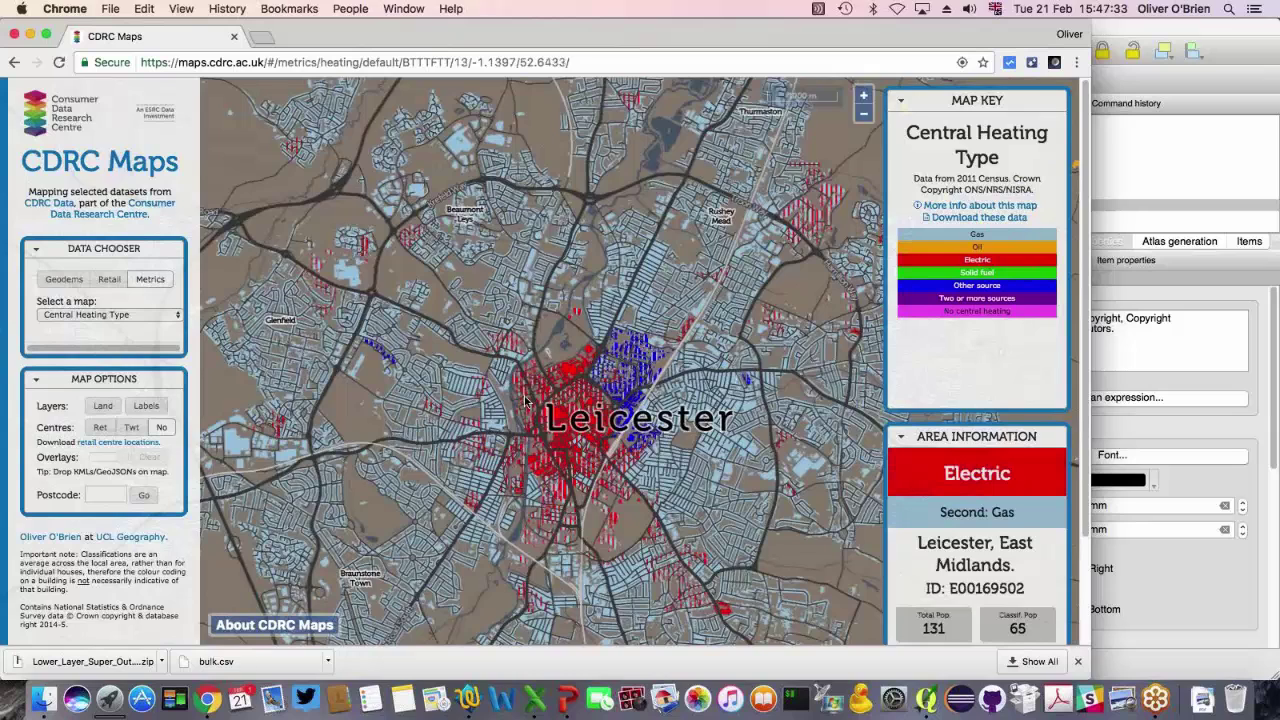
{"action": "scroll", "coordinate": [525, 400], "scroll_direction": "down", "scroll_amount": 2}
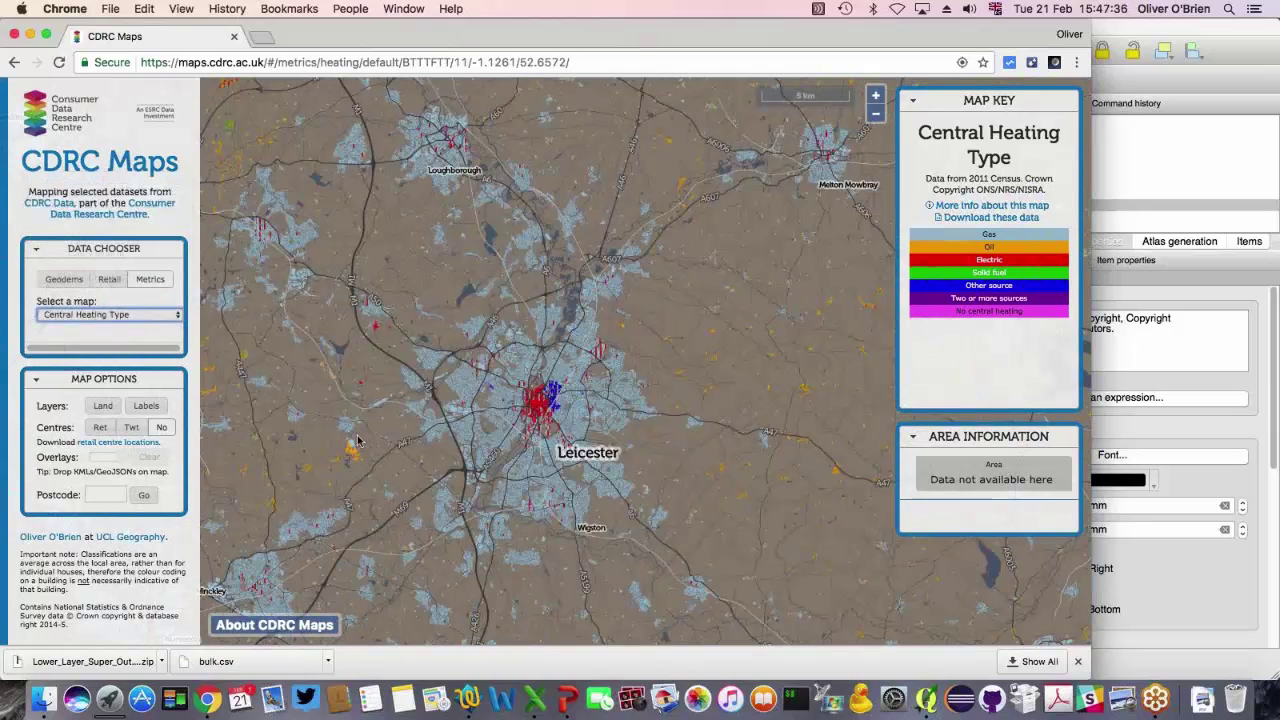
- Switch to the webinar_topmetricmaps.pptx presentation in PowerPoint and go past the final map example to the "8. Q&A" slide
{"action": "key", "text": "Down"}
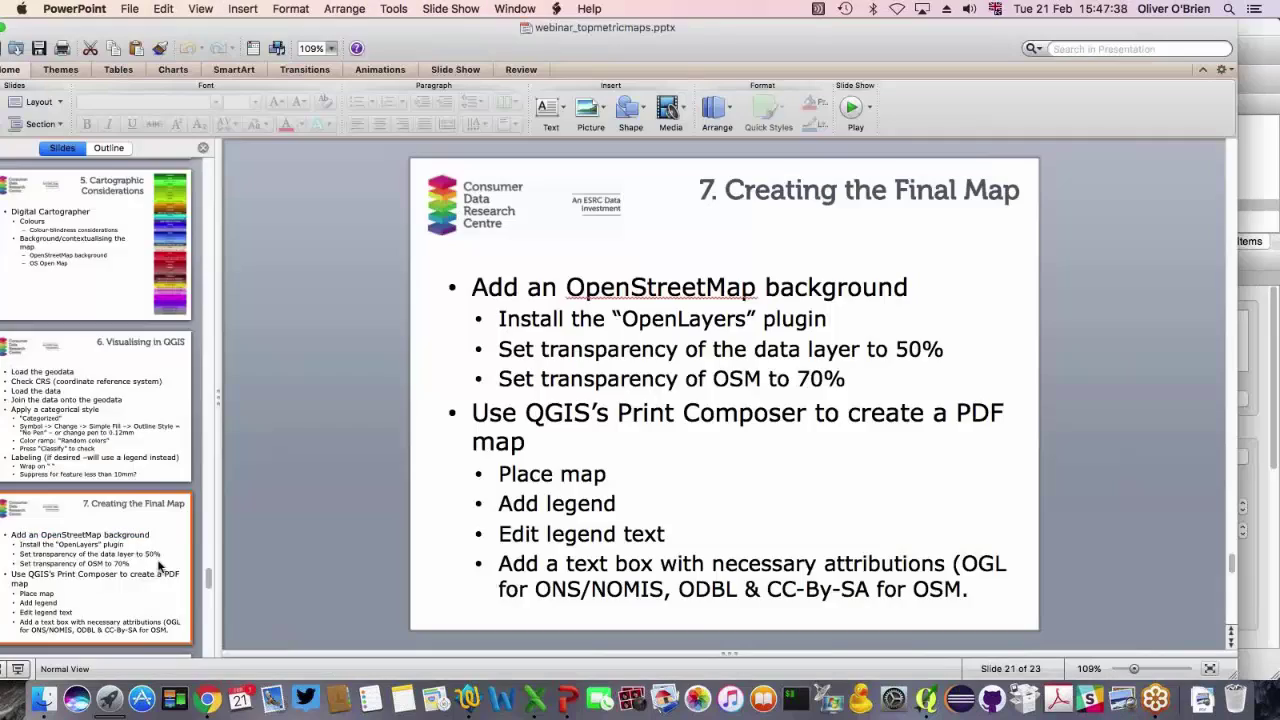
{"action": "left_click", "coordinate": [170, 555]}
{"action": "scroll", "coordinate": [170, 555], "scroll_direction": "down", "scroll_amount": 3}
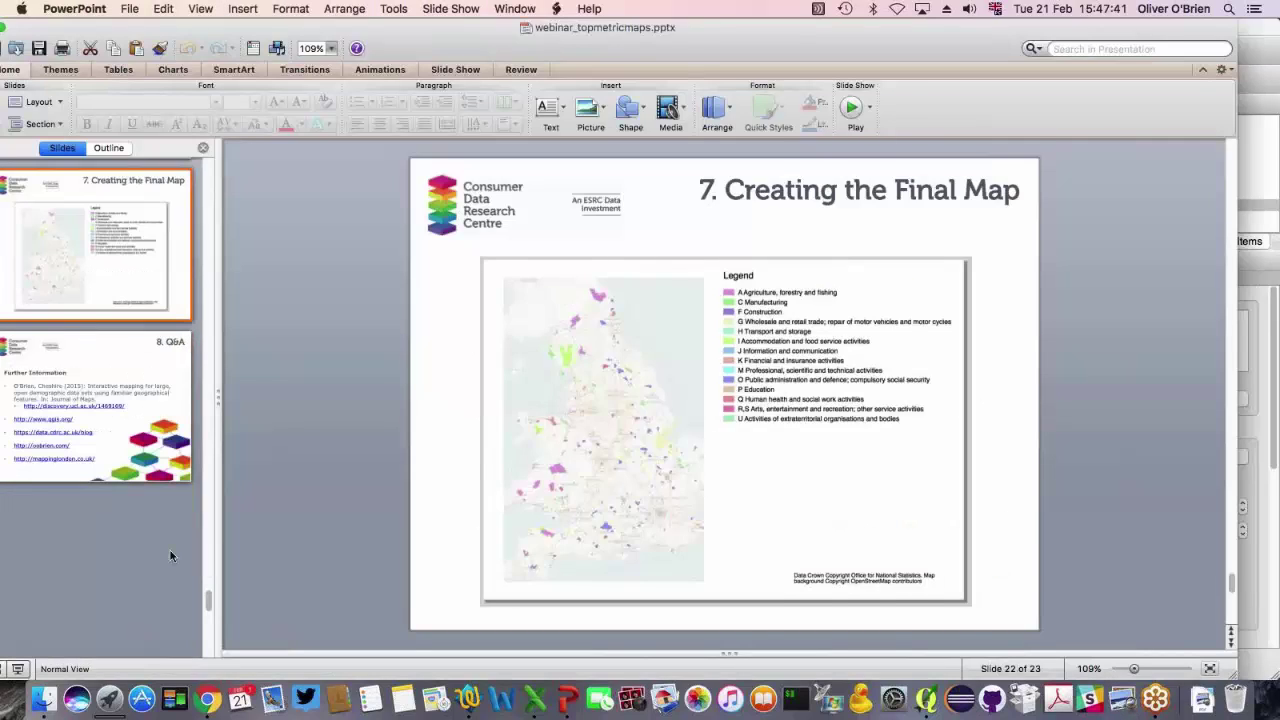
{"action": "key", "text": "Down"}
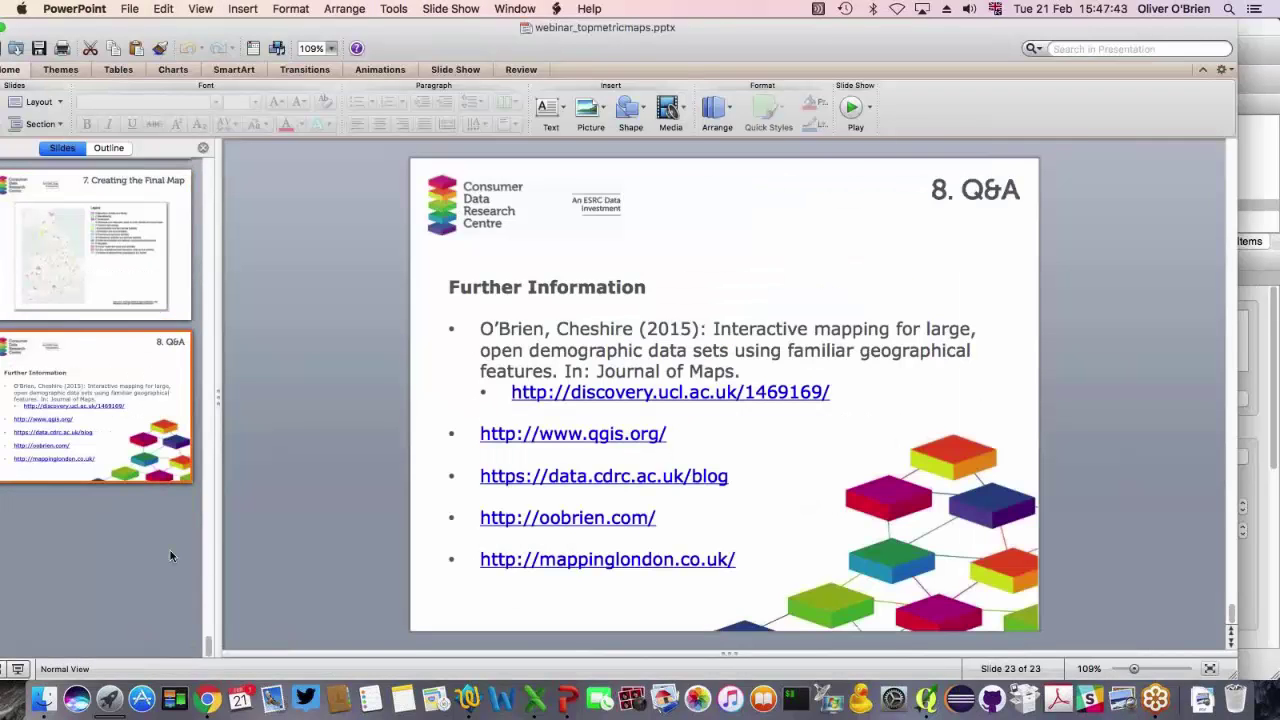